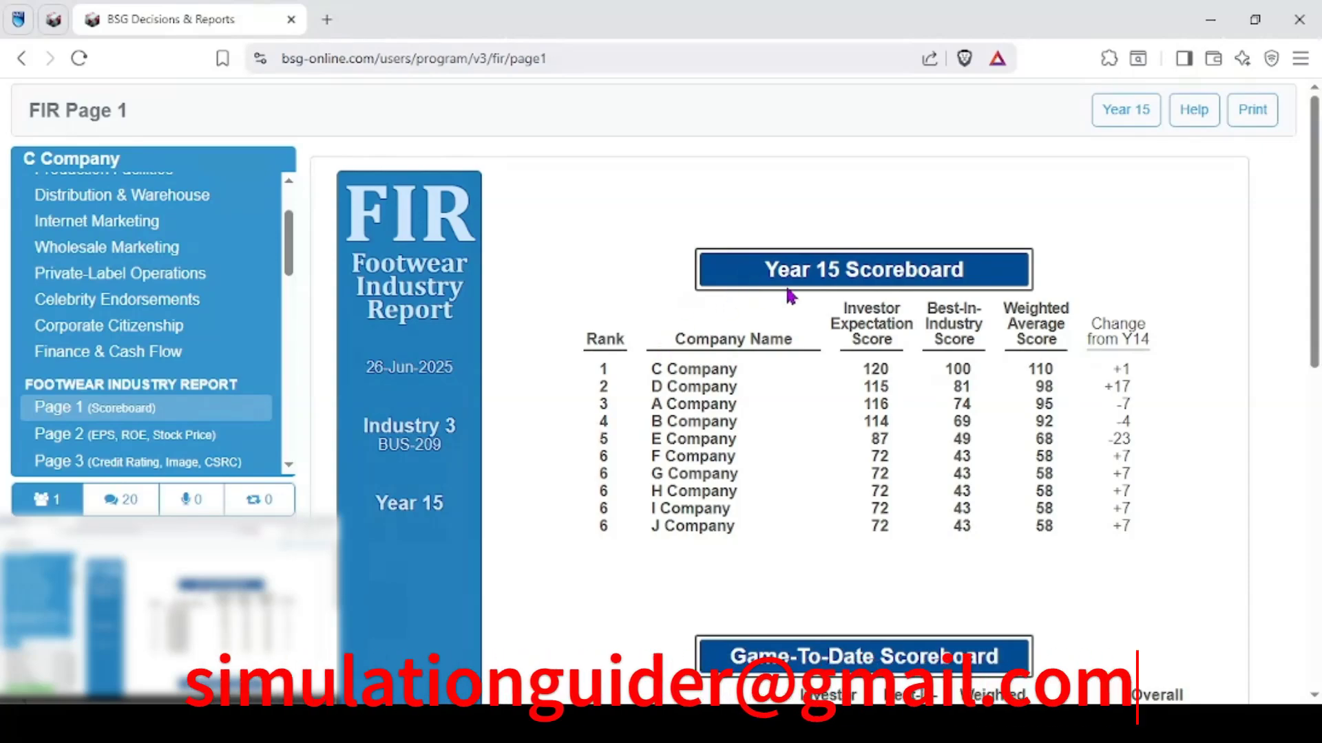
Step: Examine C Company's rank, investor expectation, best-in-industry and weighted average scores, and change from Y14 in the Year 15 scoreboard
{"action": "scroll", "coordinate": [828, 466], "scroll_direction": "down", "scroll_amount": 4}
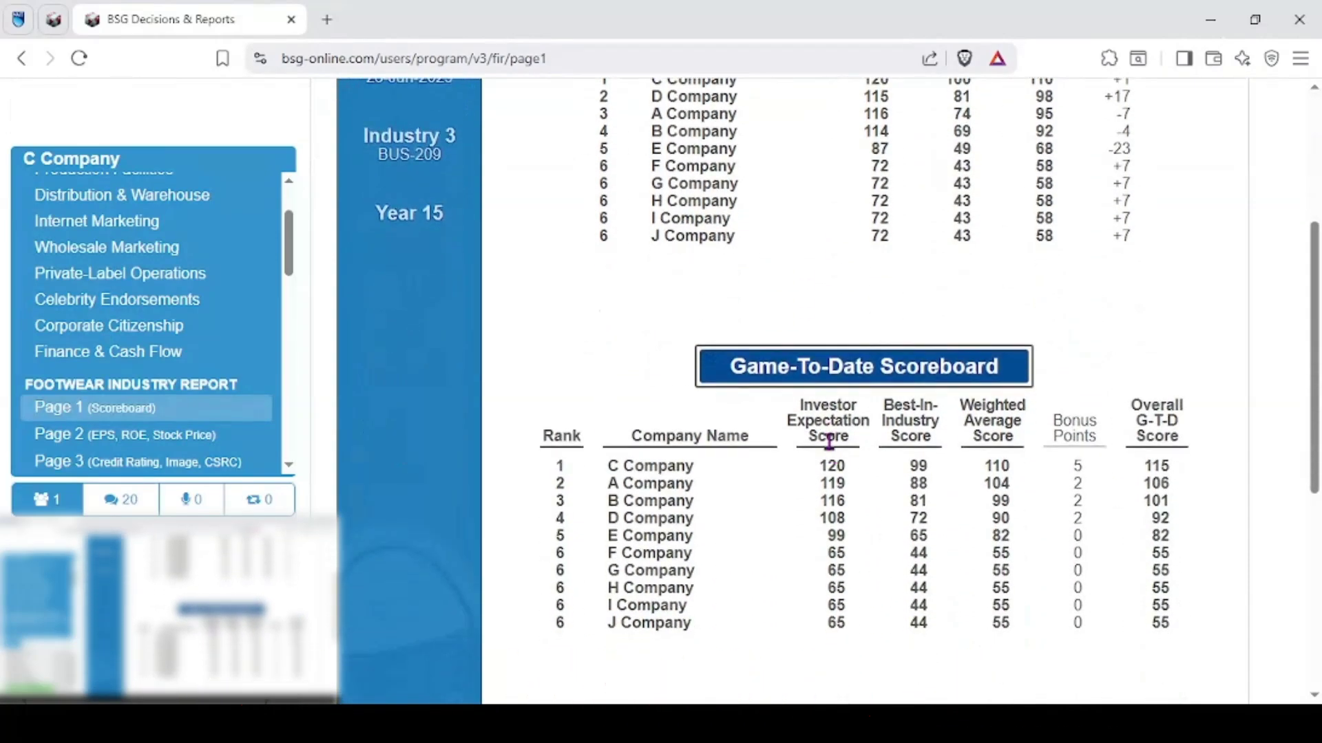
{"action": "scroll", "coordinate": [821, 416], "scroll_direction": "up", "scroll_amount": 3}
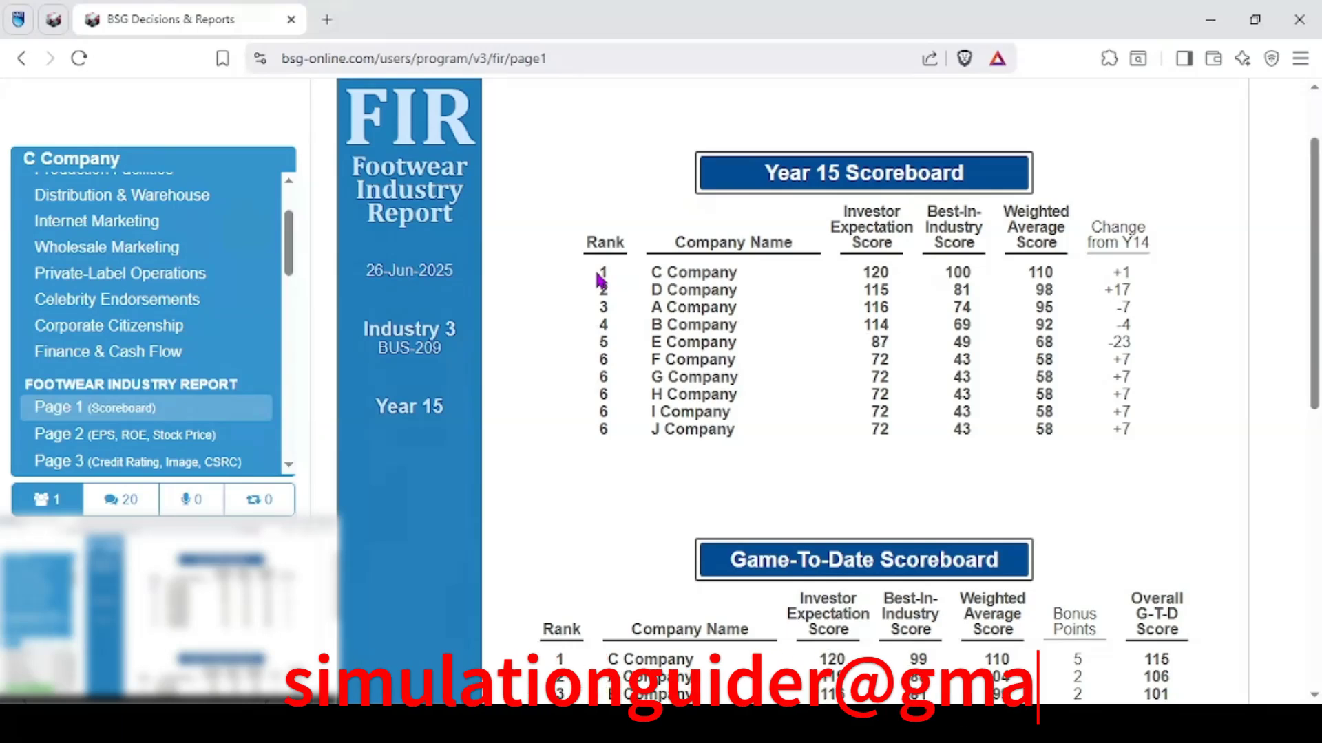
{"action": "left_click_drag", "start_coordinate": [598, 274], "coordinate": [705, 273]}
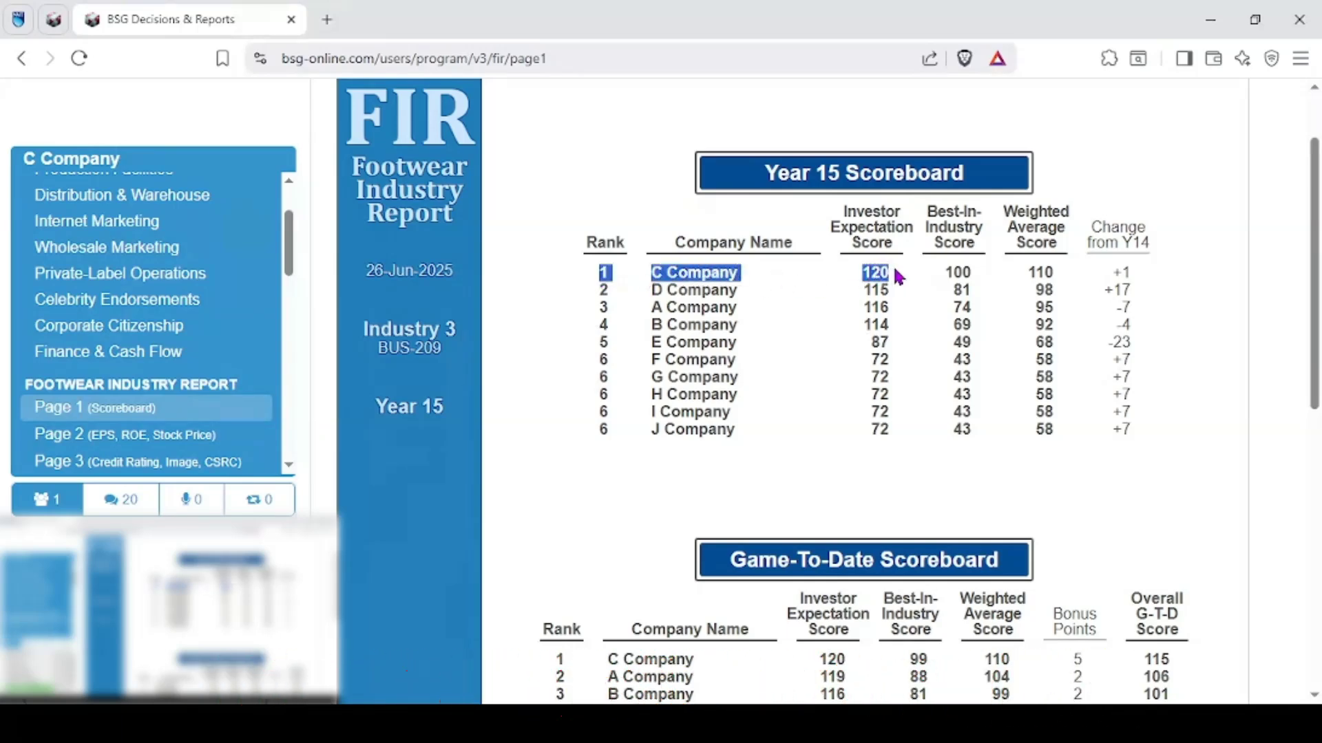
{"action": "left_click_drag", "start_coordinate": [894, 270], "coordinate": [872, 270]}
{"action": "left_click", "coordinate": [932, 225]}
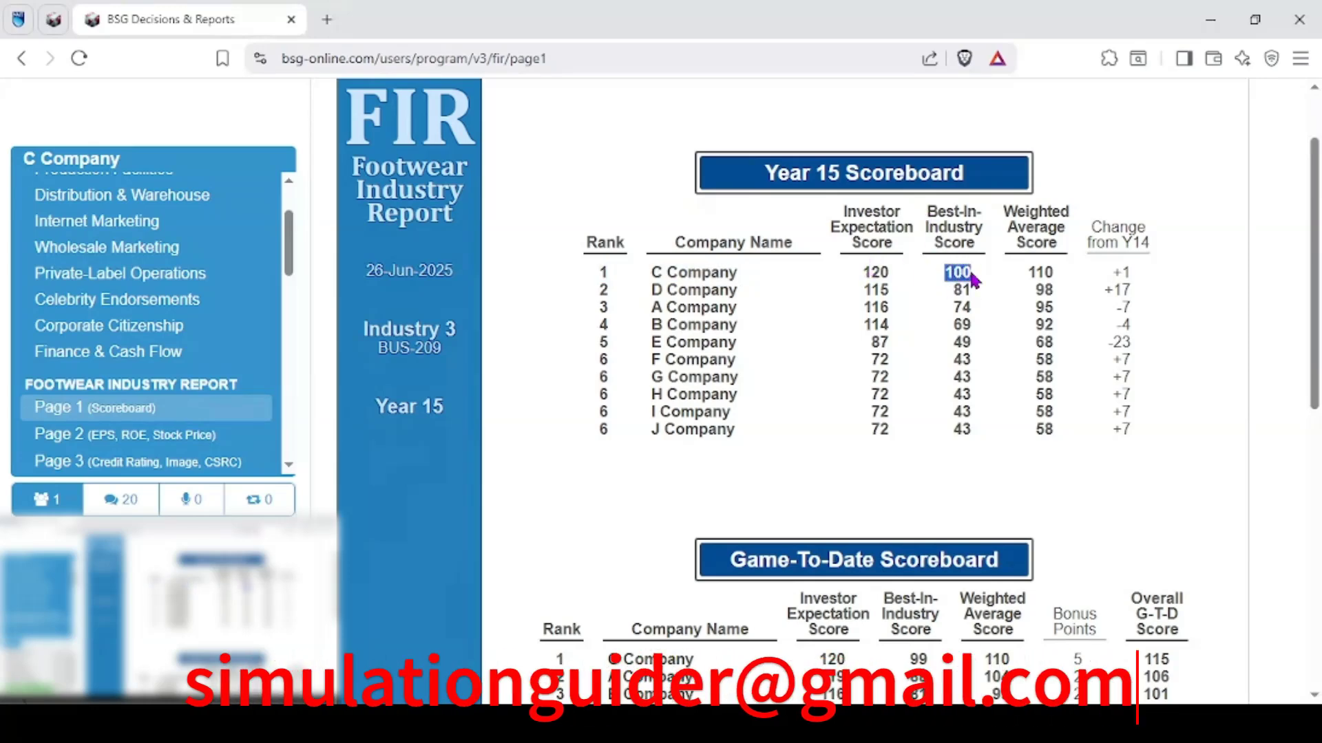
{"action": "double_click", "coordinate": [1041, 271]}
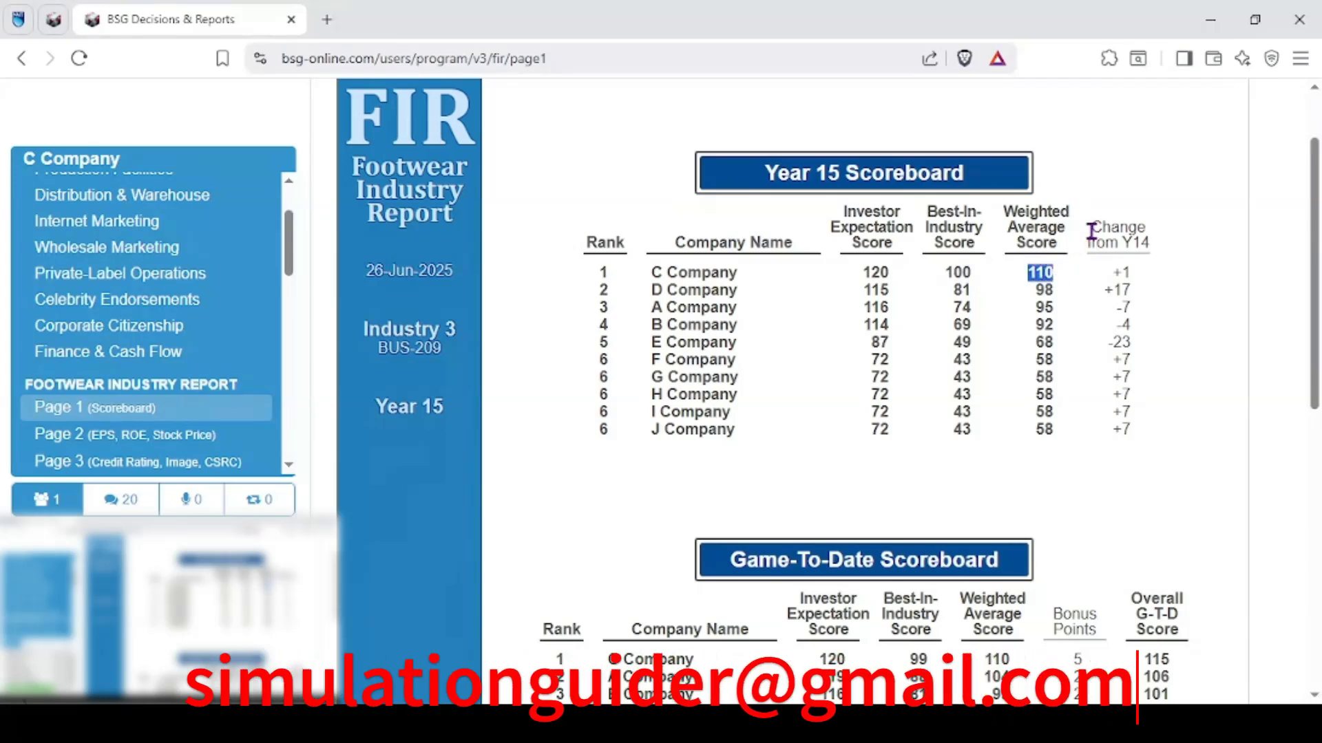
{"action": "double_click", "coordinate": [1117, 273]}
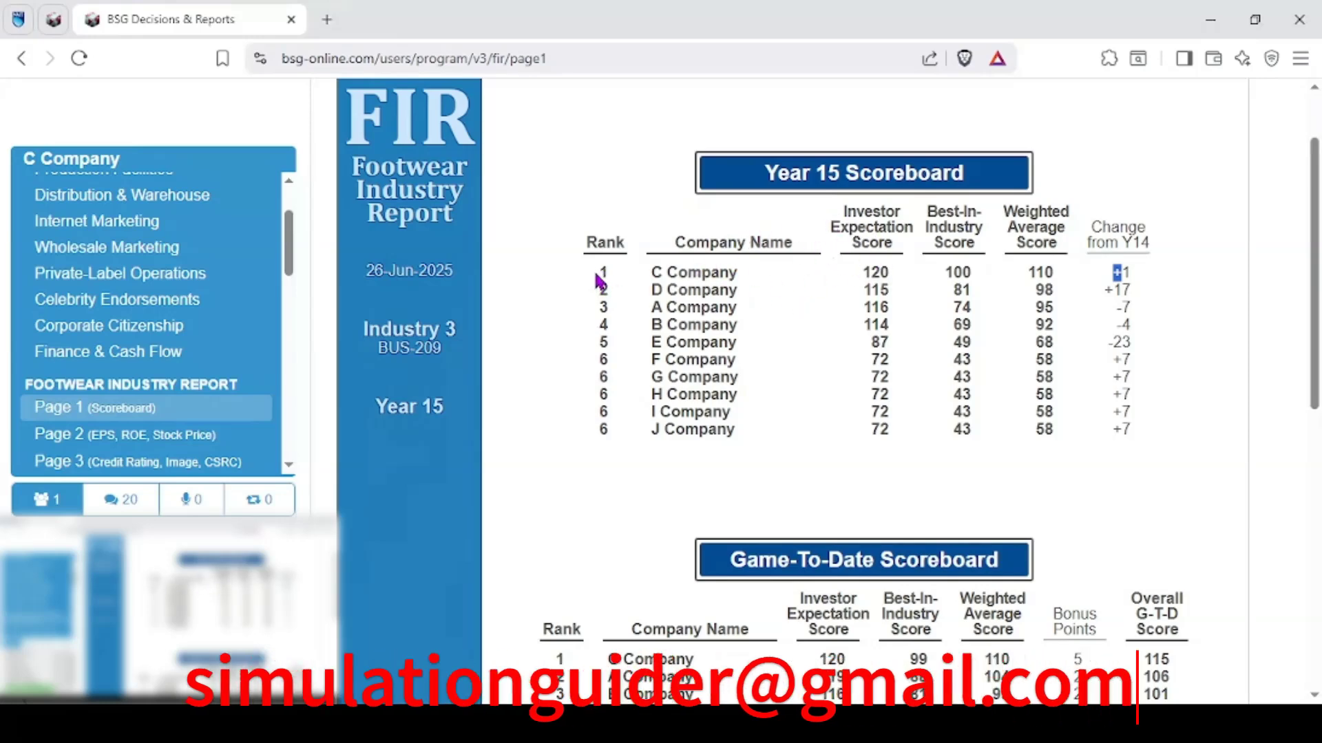
{"action": "left_click_drag", "start_coordinate": [598, 279], "coordinate": [1077, 283]}
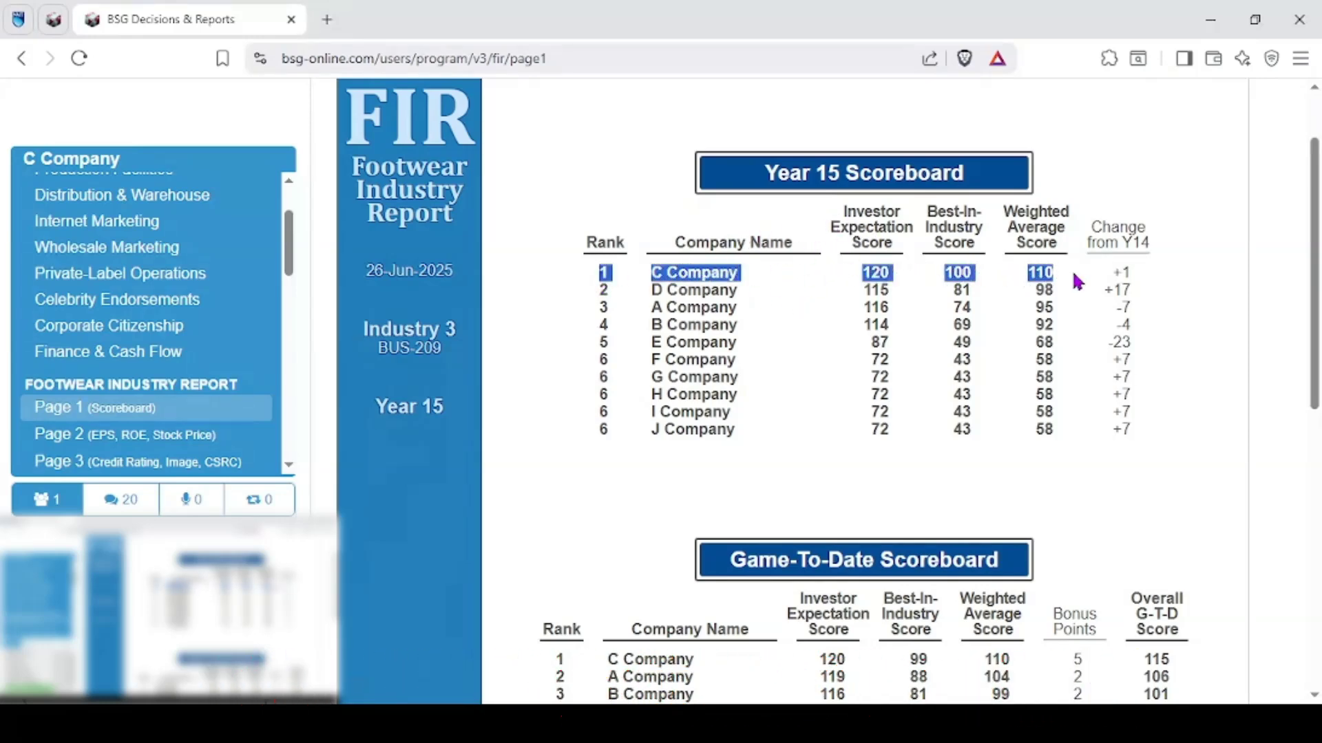
{"action": "scroll", "coordinate": [1013, 280], "scroll_direction": "up", "scroll_amount": 2}
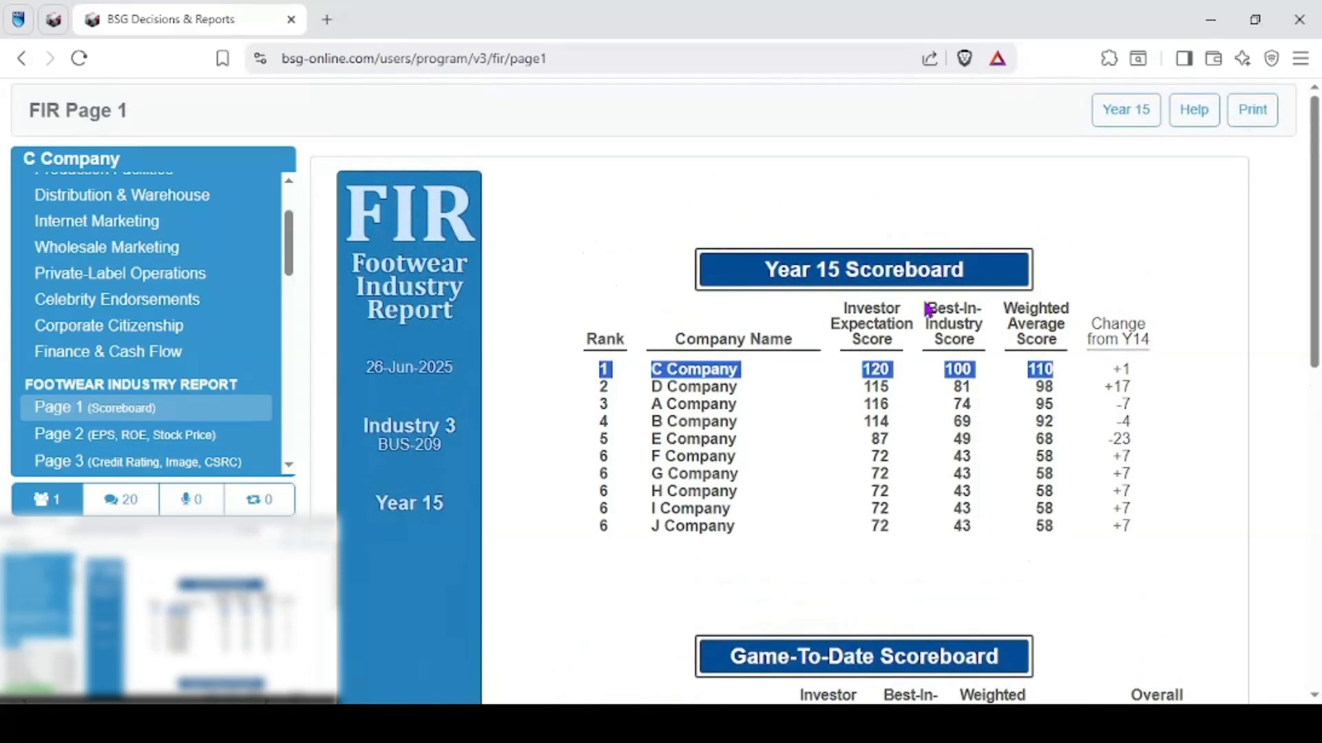
{"action": "left_click", "coordinate": [893, 309]}
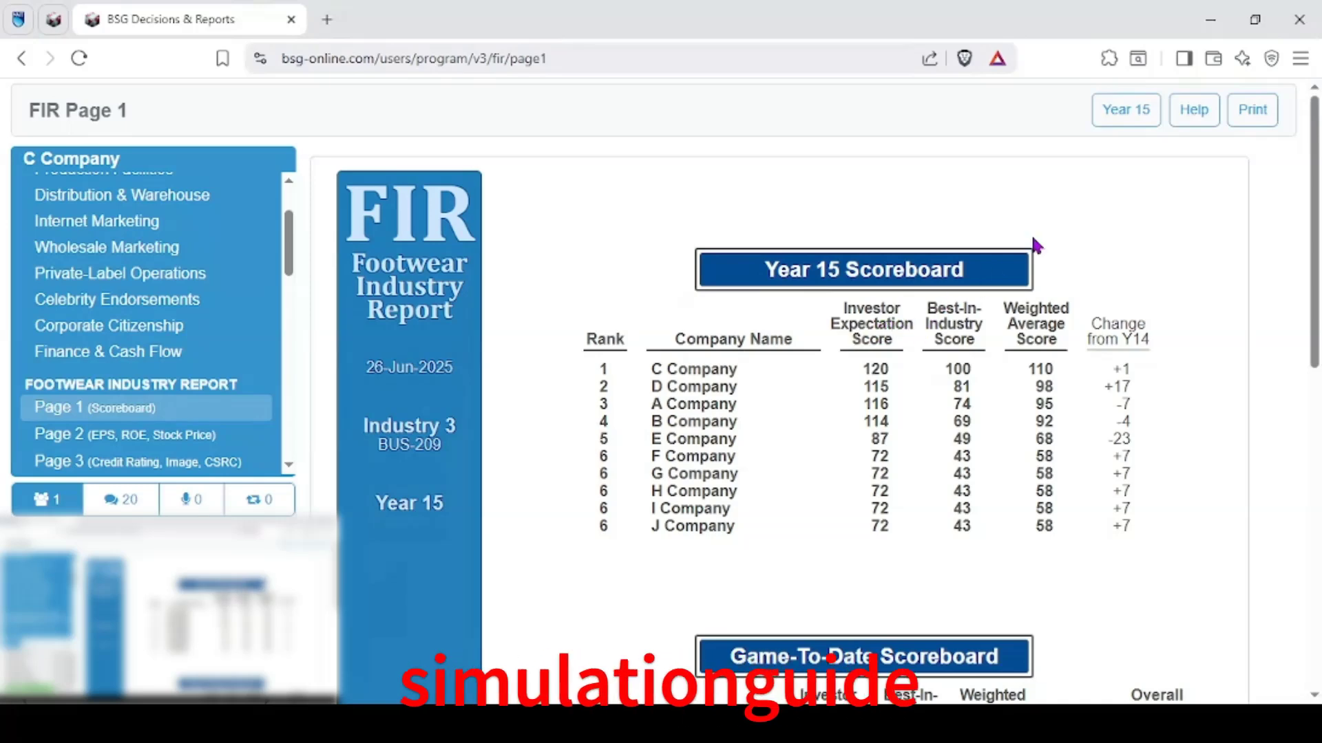
Step: Switch the scoreboard report to Year 11 and highlight C Company's rank and scores
{"action": "left_click", "coordinate": [1122, 116]}
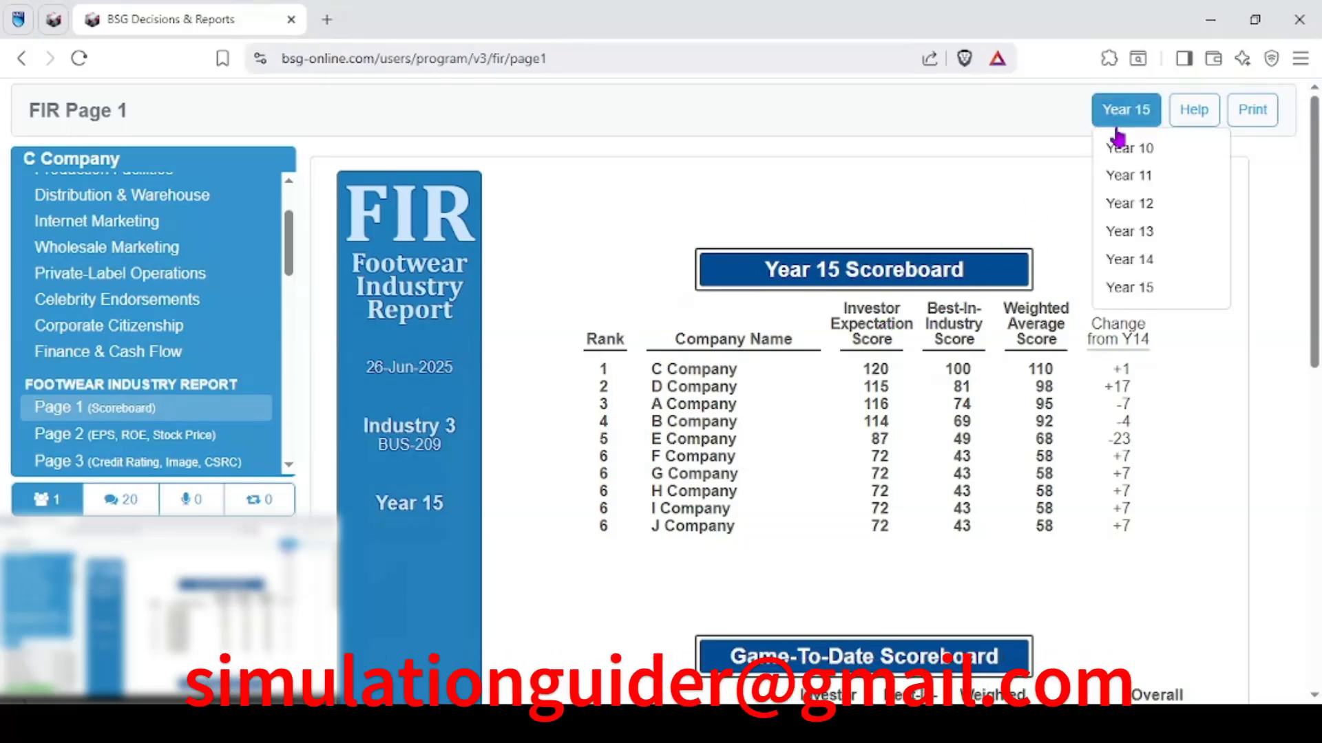
{"action": "left_click", "coordinate": [1128, 176]}
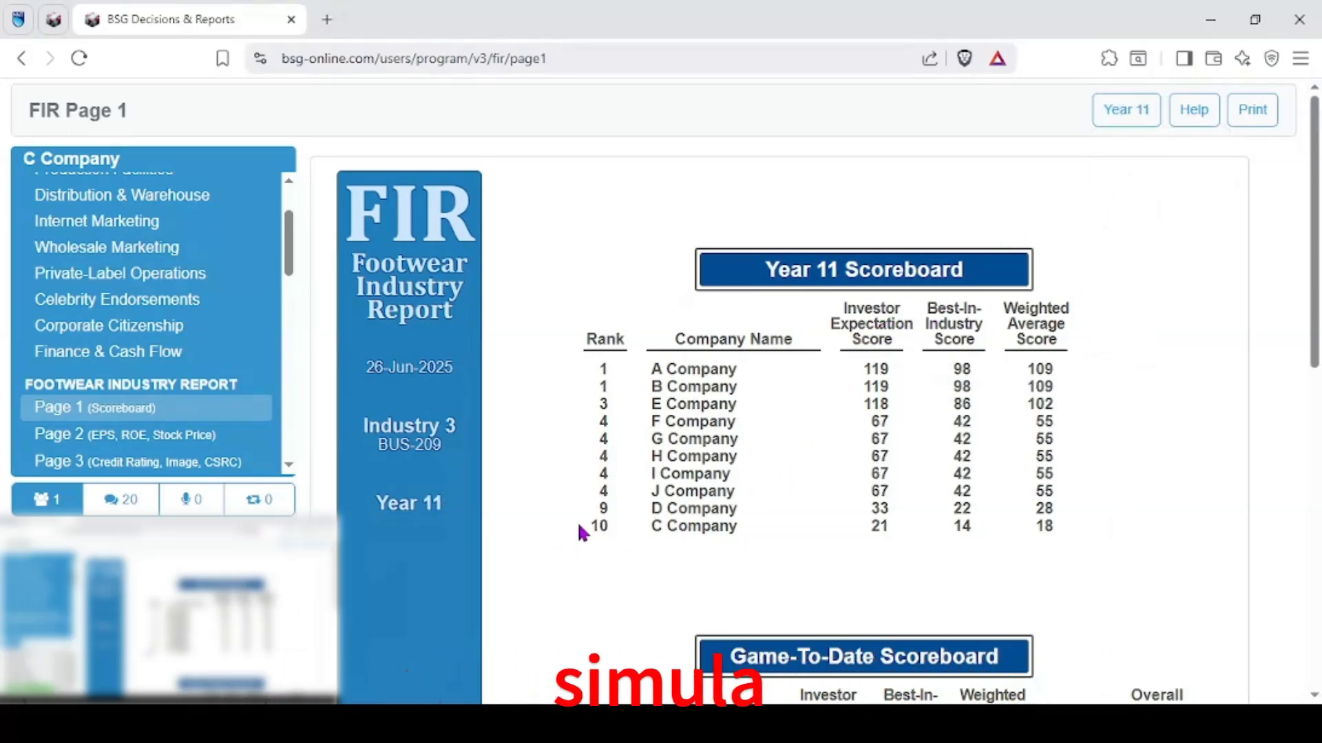
{"action": "double_click", "coordinate": [598, 526]}
{"action": "left_click_drag", "start_coordinate": [653, 521], "coordinate": [739, 527]}
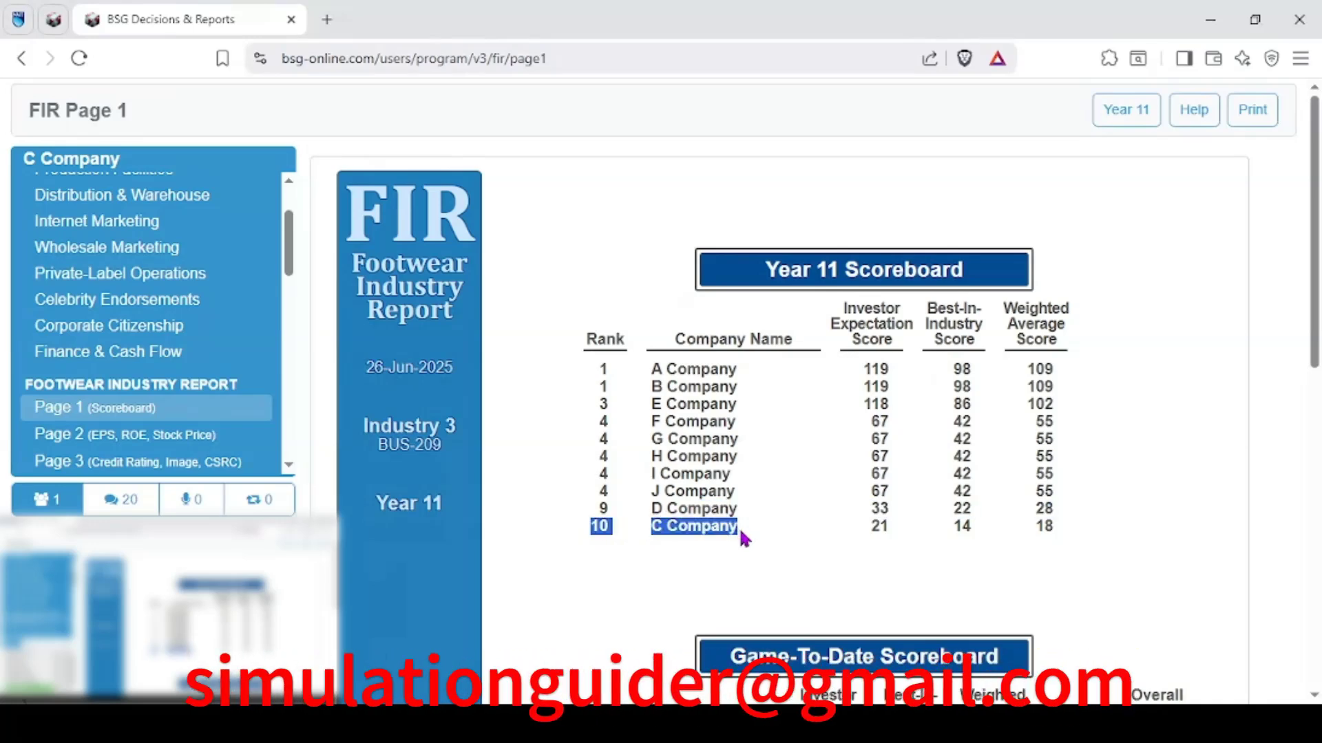
{"action": "left_click_drag", "start_coordinate": [835, 541], "coordinate": [1054, 527]}
Step: Check C Company's scoreboard row for Year 12 and for Year 13, highlighting its rank and scores
{"action": "left_click", "coordinate": [1115, 113]}
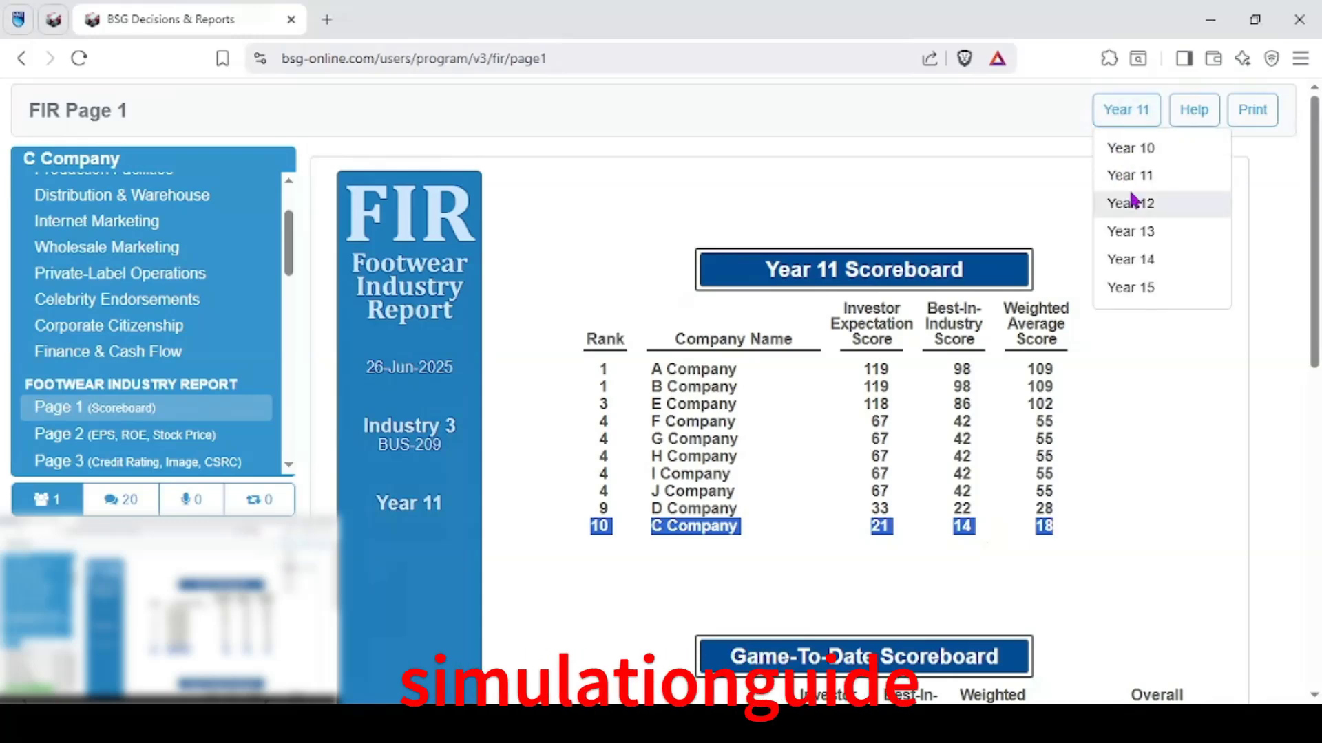
{"action": "left_click", "coordinate": [1136, 202]}
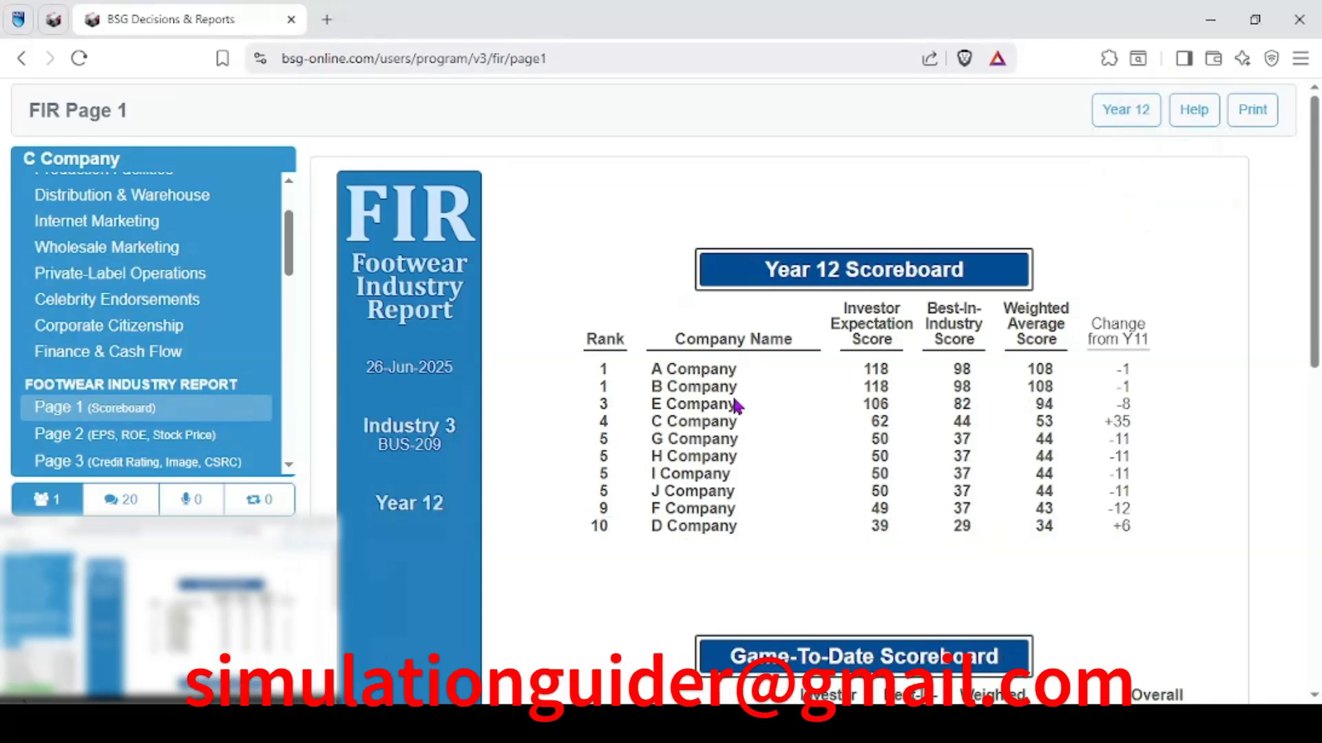
{"action": "left_click_drag", "start_coordinate": [601, 418], "coordinate": [1045, 421]}
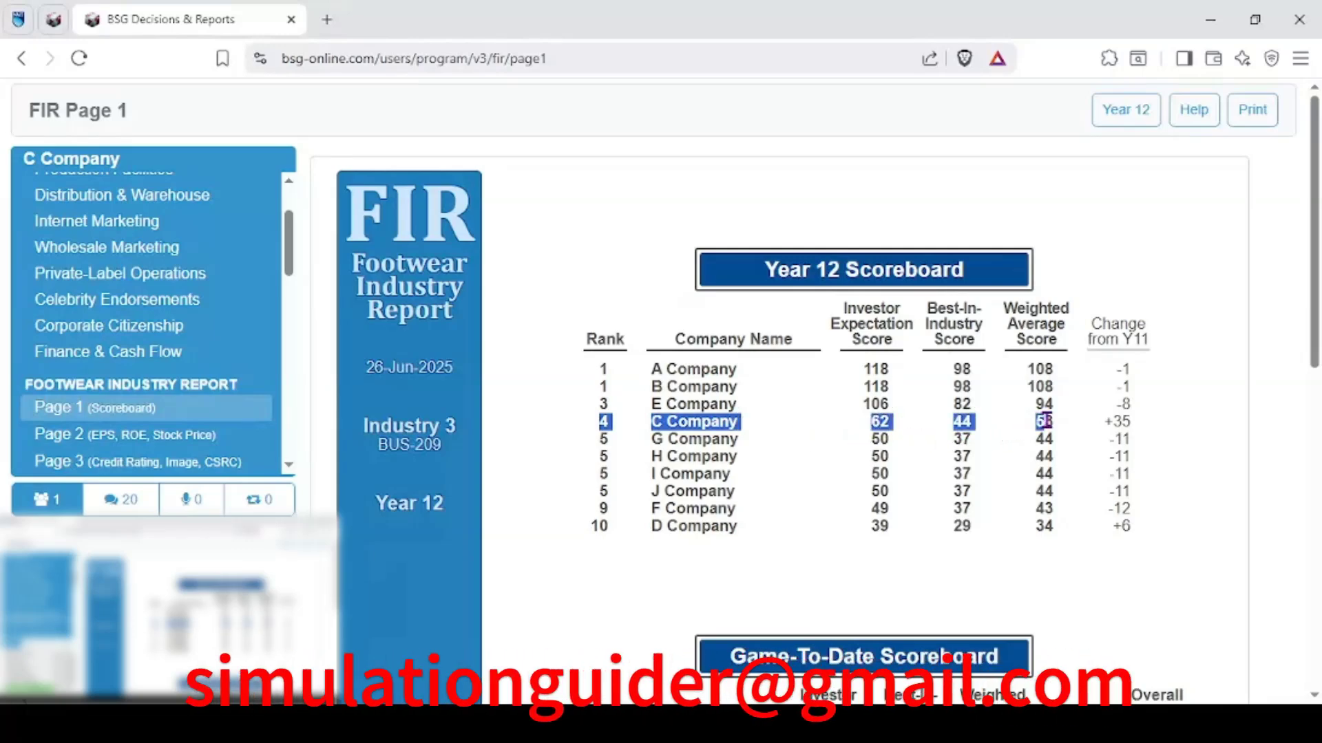
{"action": "left_click", "coordinate": [1122, 114]}
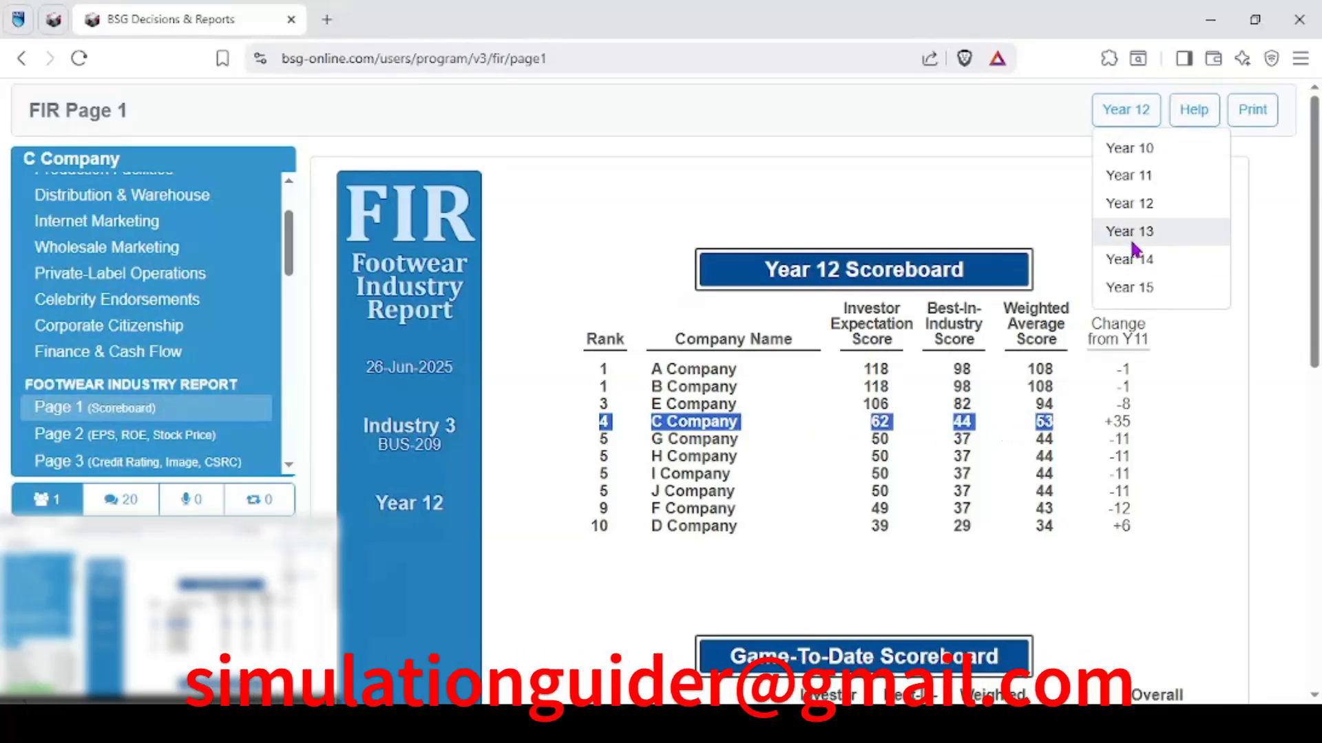
{"action": "left_click", "coordinate": [1131, 237]}
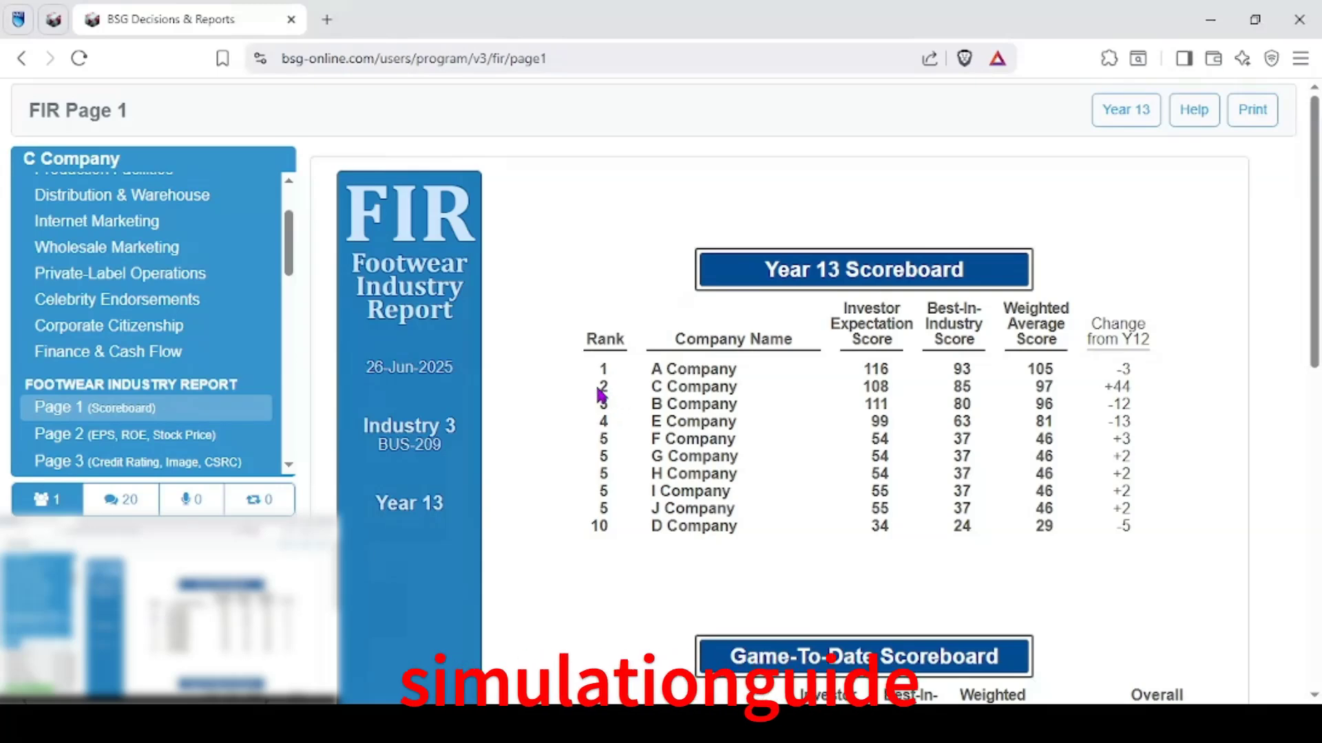
{"action": "left_click_drag", "start_coordinate": [600, 386], "coordinate": [895, 386]}
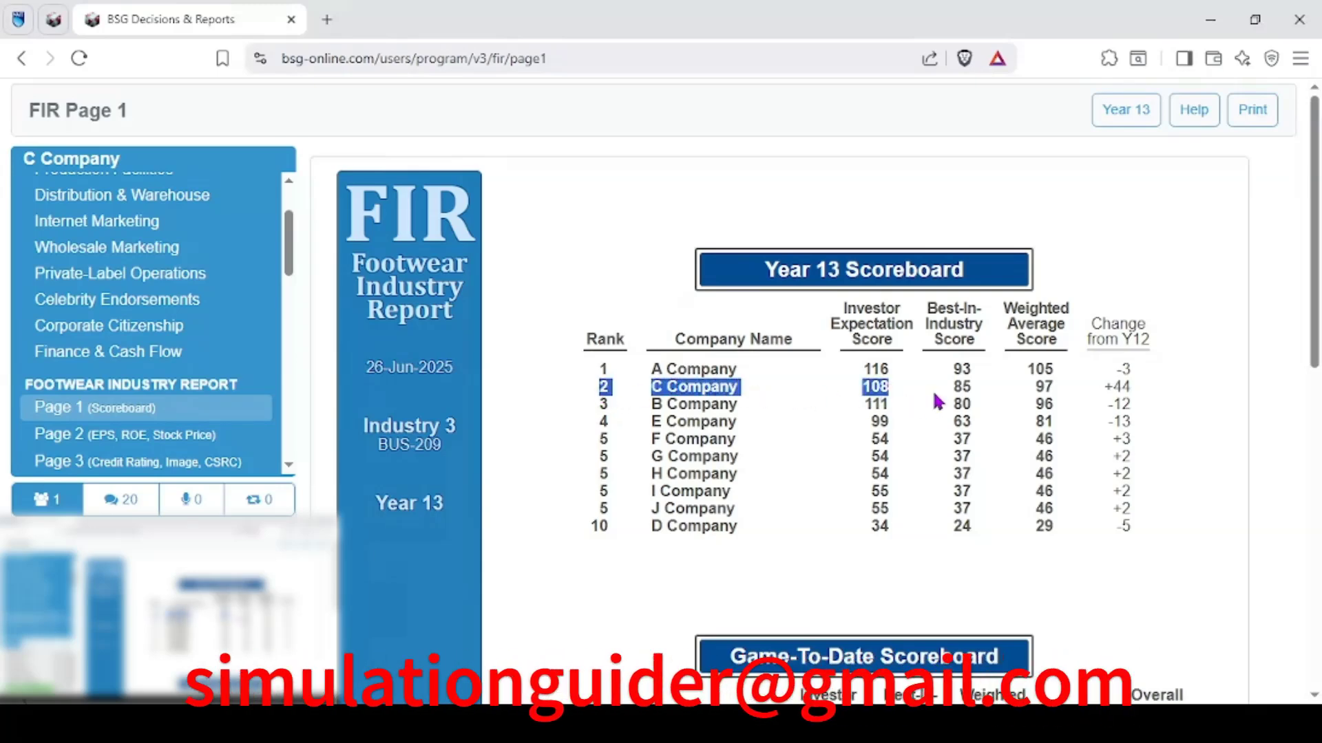
Step: Show the Year 14 scoreboard and highlight C Company's rank and name
{"action": "left_click", "coordinate": [1125, 110]}
{"action": "left_click", "coordinate": [1126, 258]}
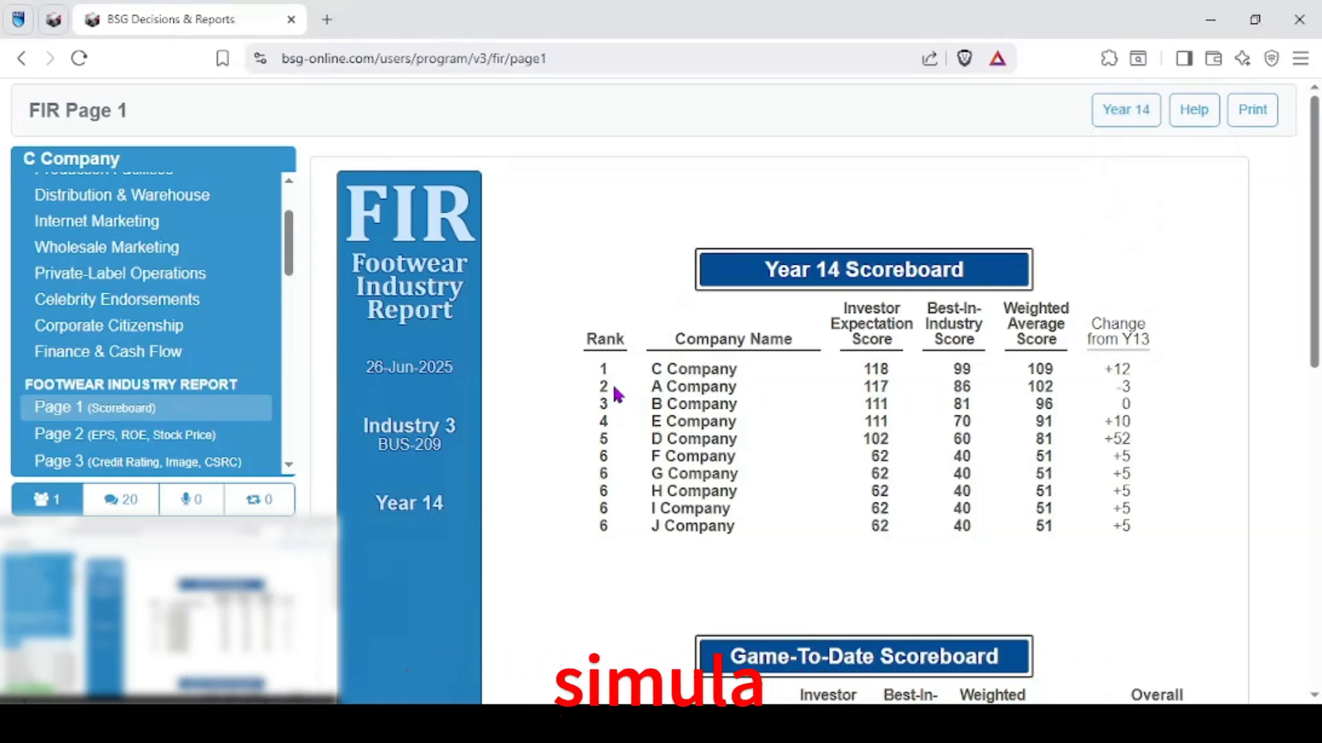
{"action": "left_click_drag", "start_coordinate": [580, 372], "coordinate": [709, 369]}
Step: Return the scoreboard report to Year 15, highlight C Company's row and view the Game-To-Date Scoreboard
{"action": "left_click", "coordinate": [1125, 109]}
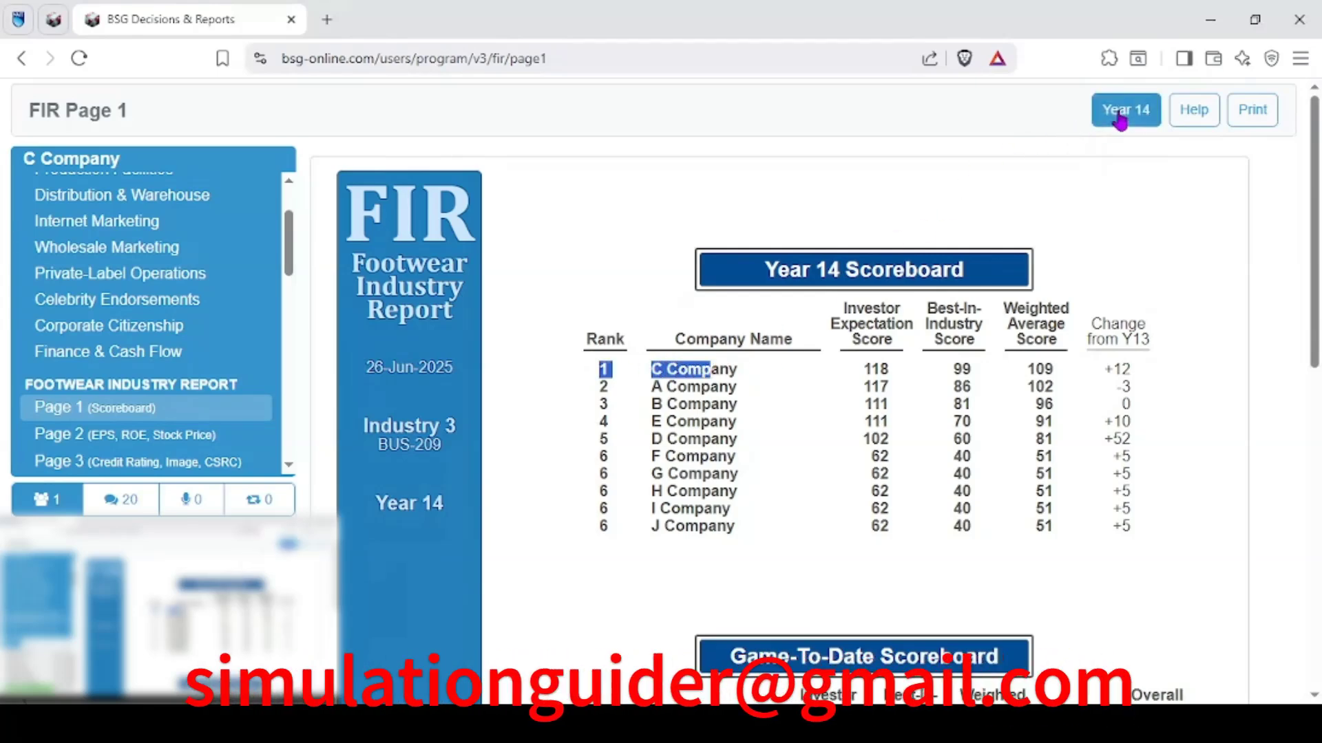
{"action": "left_click", "coordinate": [1105, 286]}
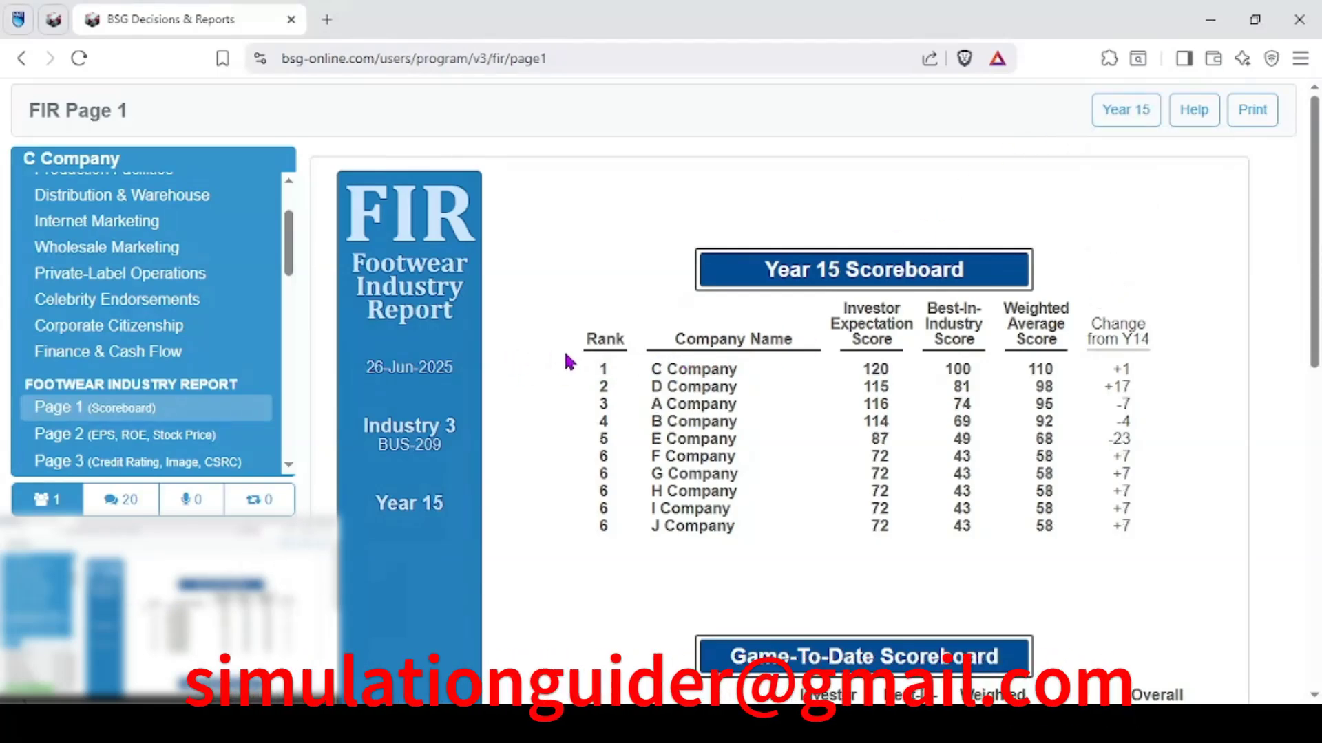
{"action": "left_click_drag", "start_coordinate": [603, 373], "coordinate": [1103, 372]}
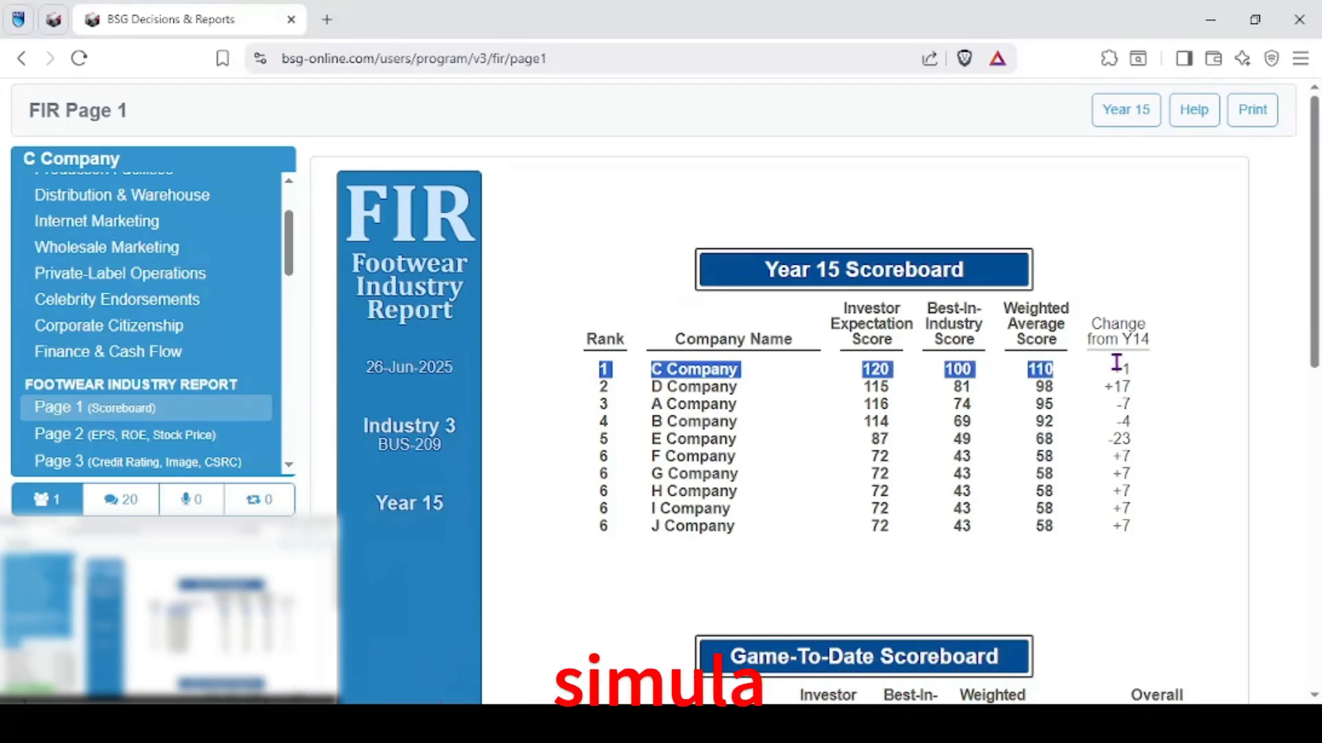
{"action": "left_click", "coordinate": [947, 365]}
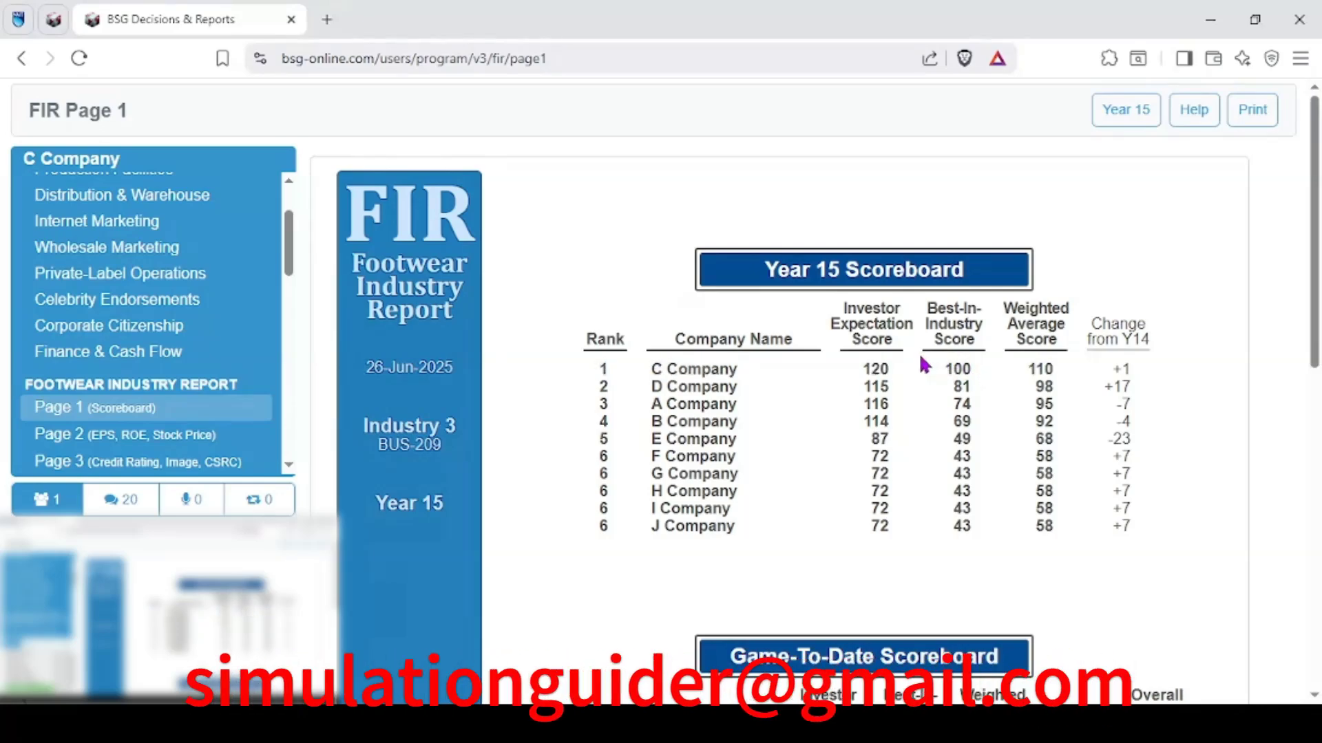
{"action": "scroll", "coordinate": [871, 407], "scroll_direction": "down", "scroll_amount": 3}
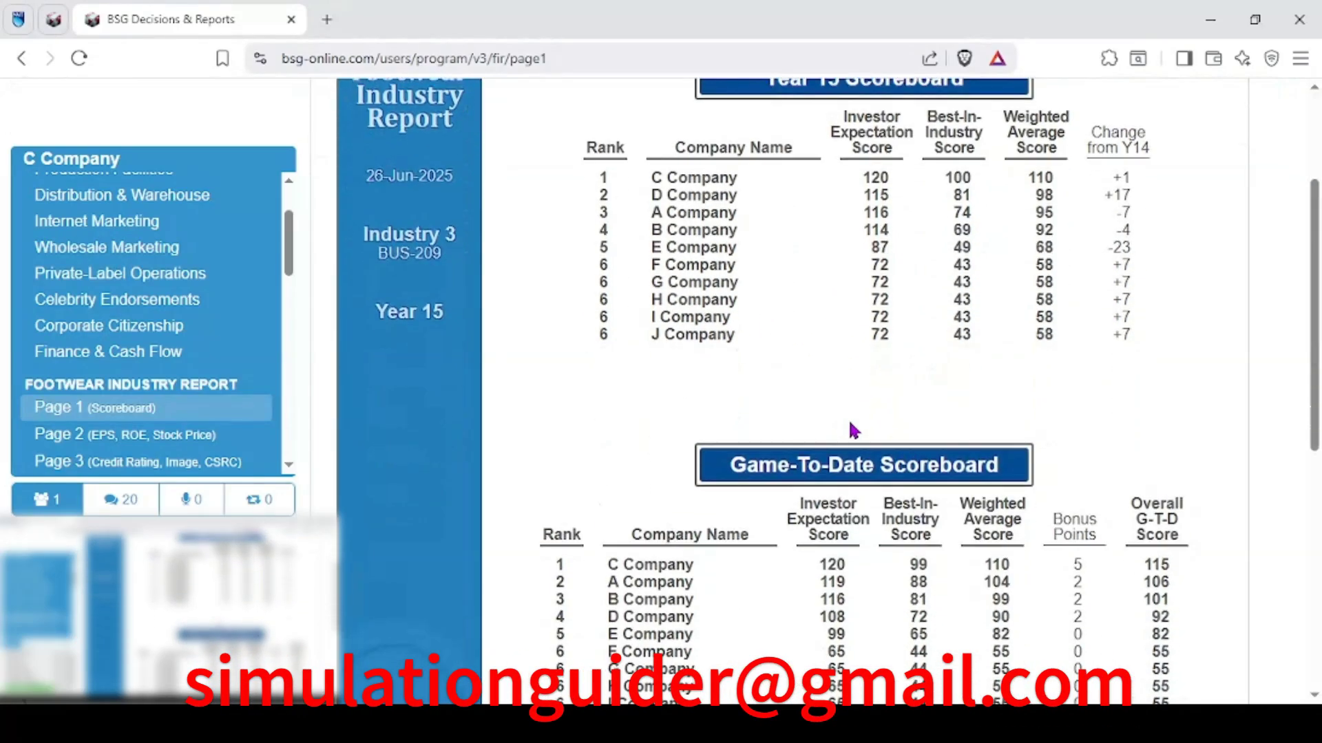
{"action": "scroll", "coordinate": [852, 427], "scroll_direction": "up", "scroll_amount": 3}
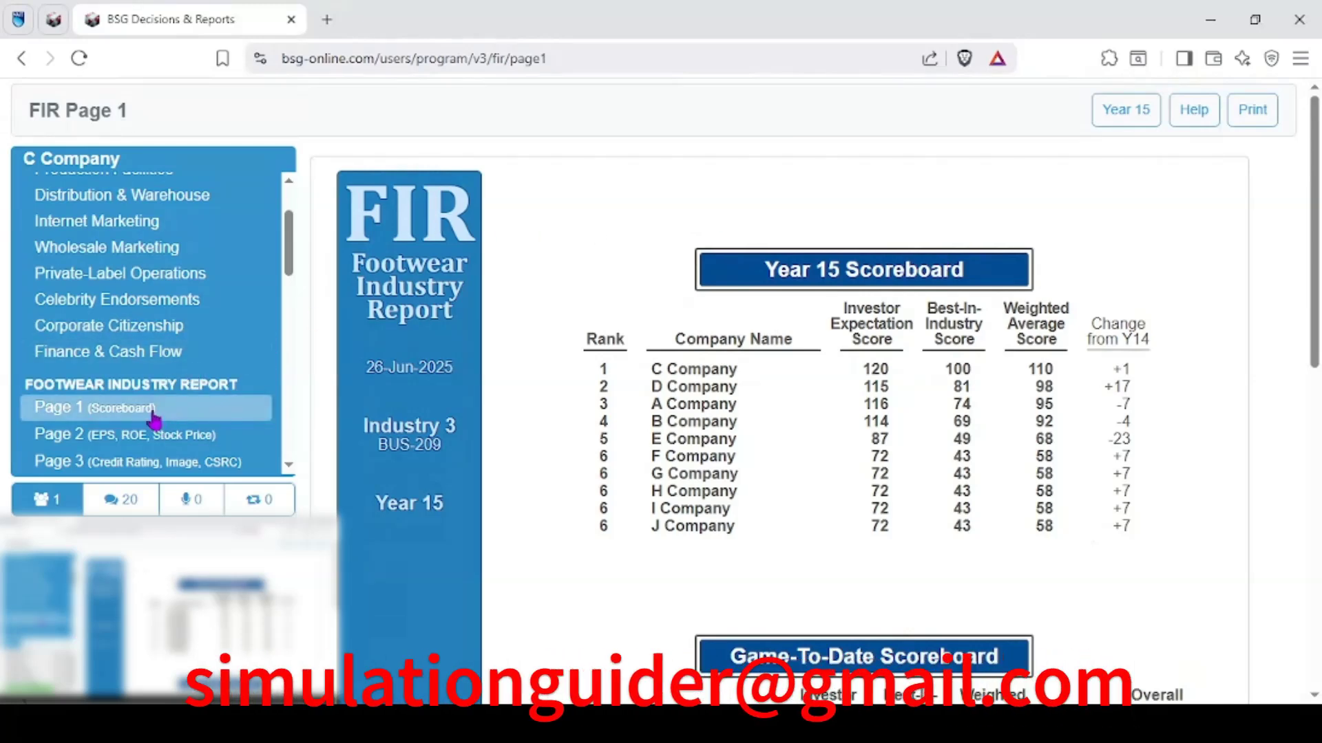
Step: Open the Comparative Competitive Efforts report from the Competitive Intelligence section
{"action": "scroll", "coordinate": [156, 418], "scroll_direction": "down", "scroll_amount": 2}
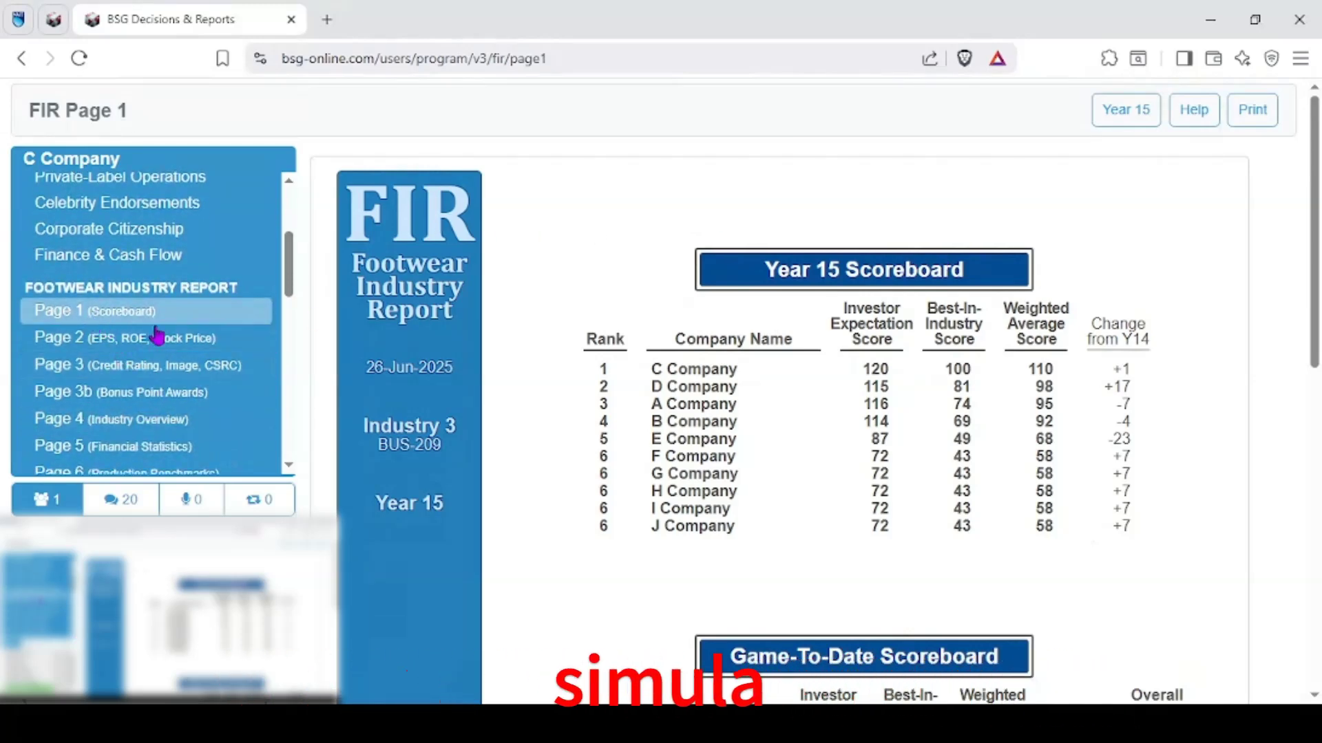
{"action": "scroll", "coordinate": [114, 345], "scroll_direction": "down", "scroll_amount": 3}
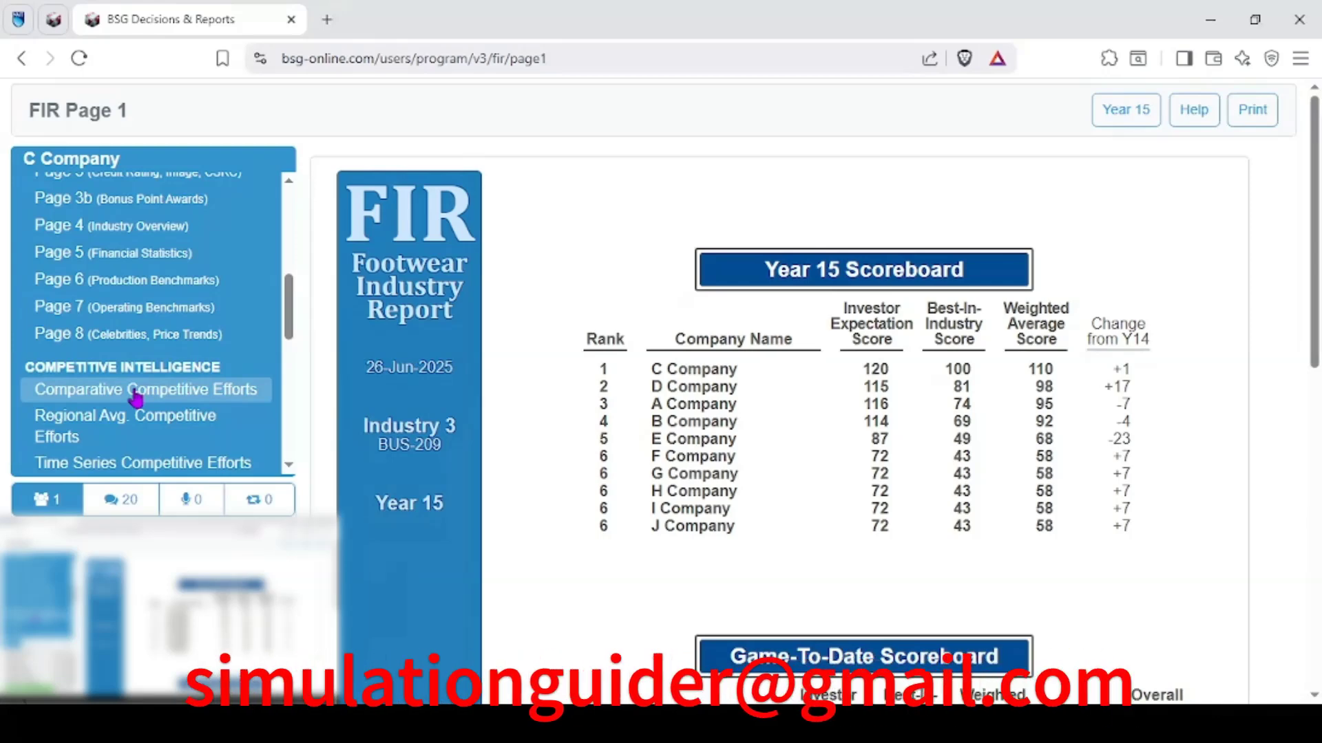
{"action": "left_click", "coordinate": [135, 397]}
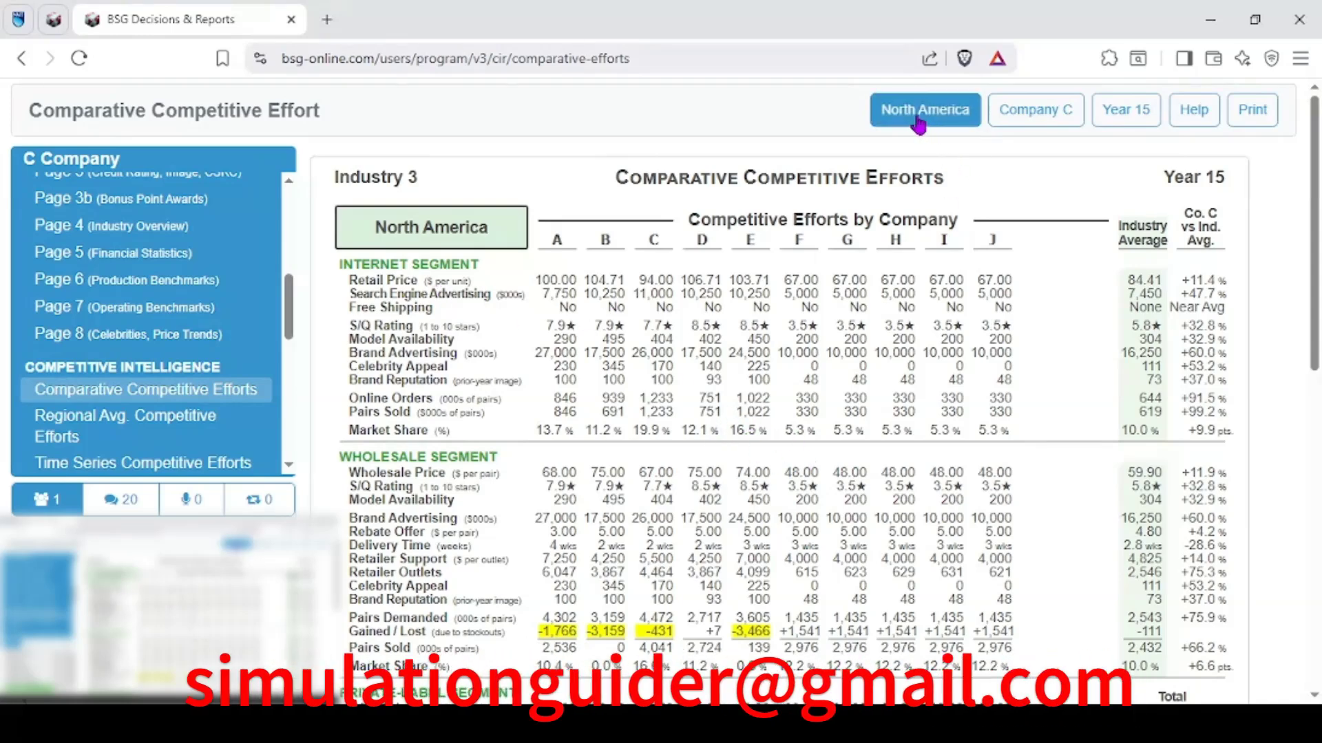
Step: Highlight the North America Industry Average heading and the Internet Segment averages for retail price, search engine advertising and brand advertising
{"action": "left_click_drag", "start_coordinate": [1119, 254], "coordinate": [1164, 241]}
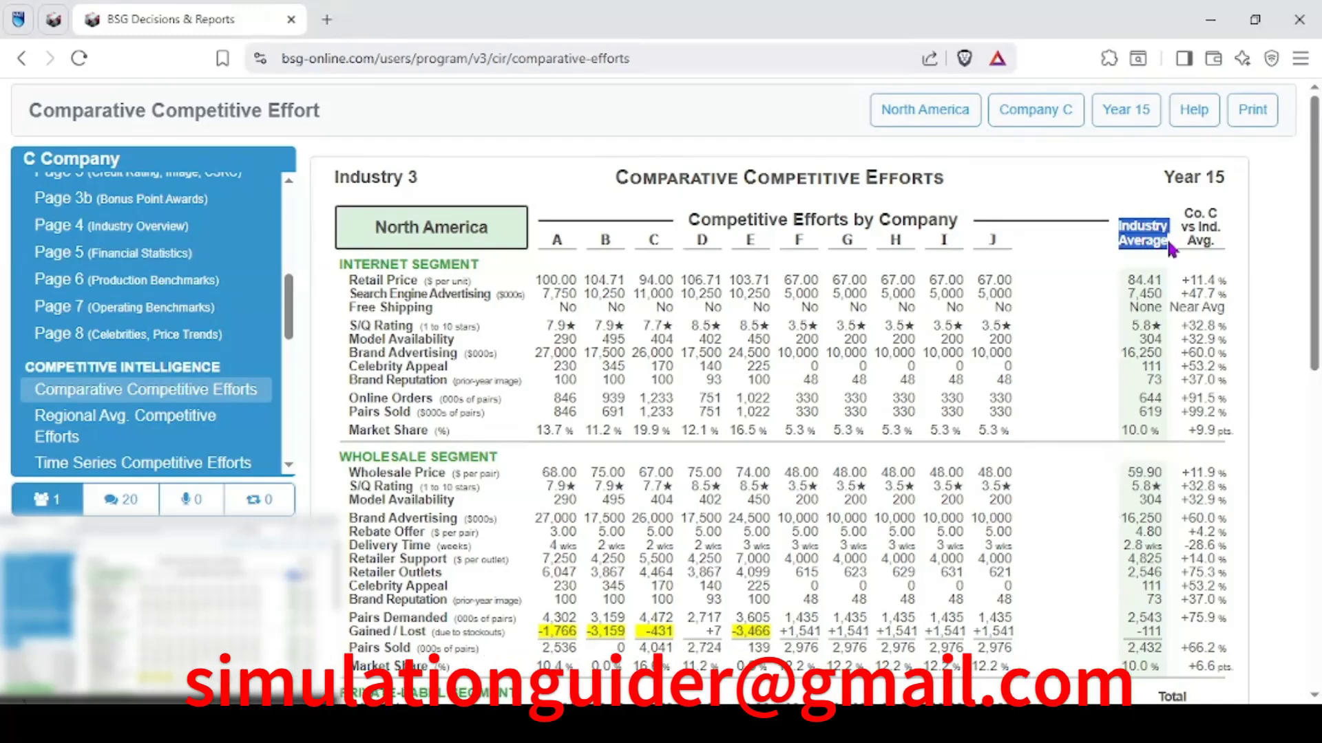
{"action": "left_click", "coordinate": [1012, 207]}
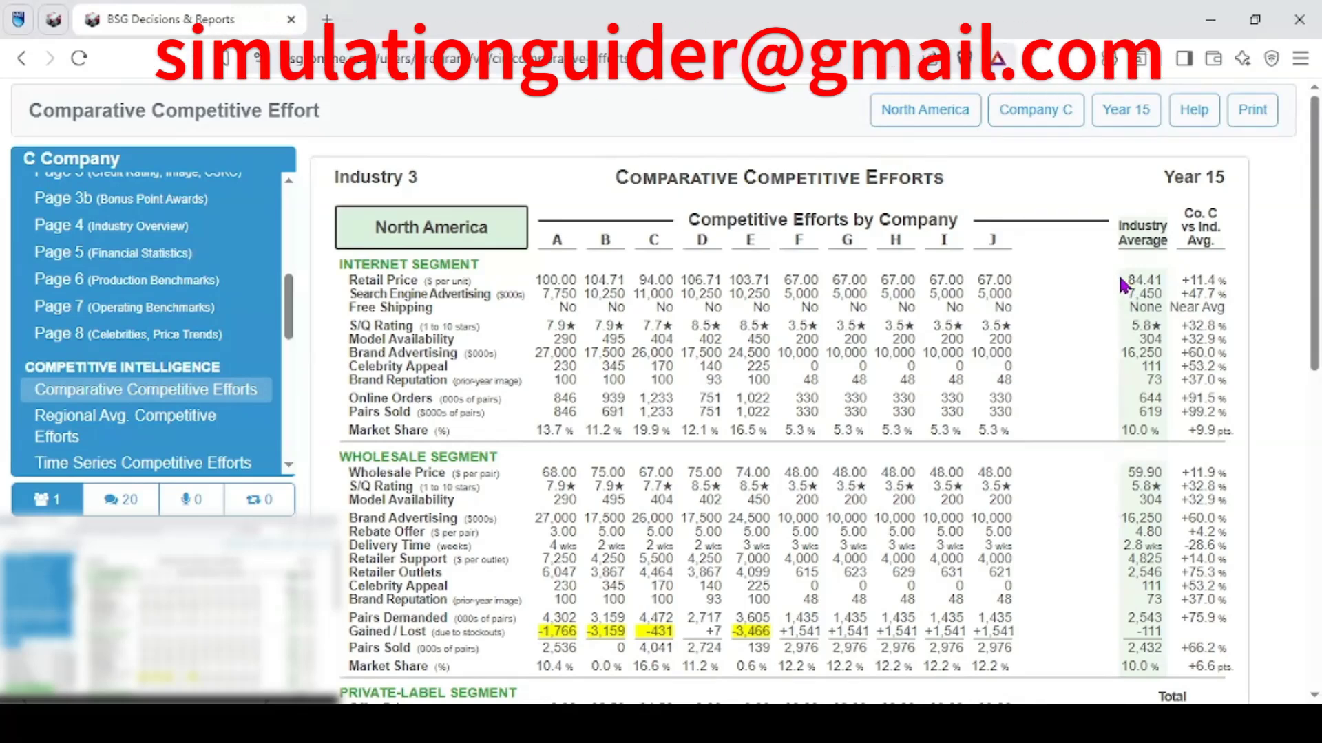
{"action": "triple_click", "coordinate": [1161, 280]}
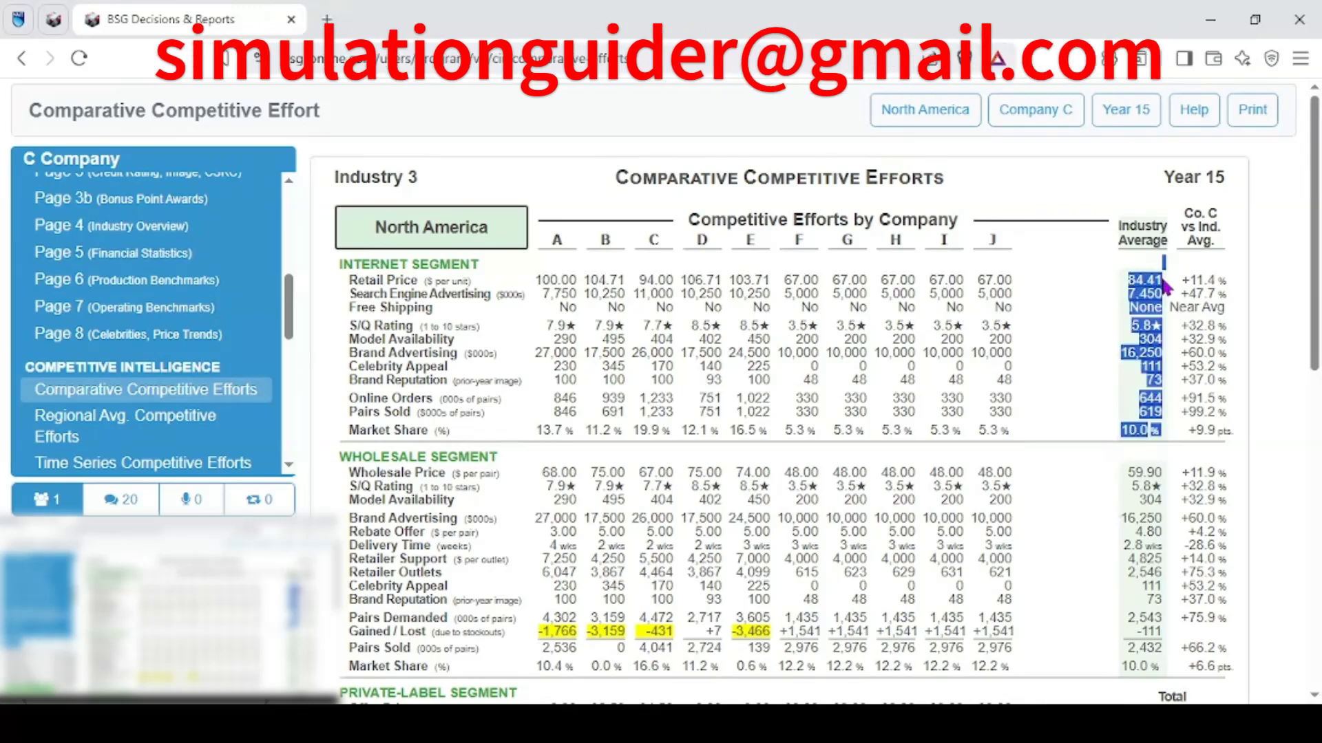
{"action": "left_click_drag", "start_coordinate": [1155, 281], "coordinate": [1128, 281]}
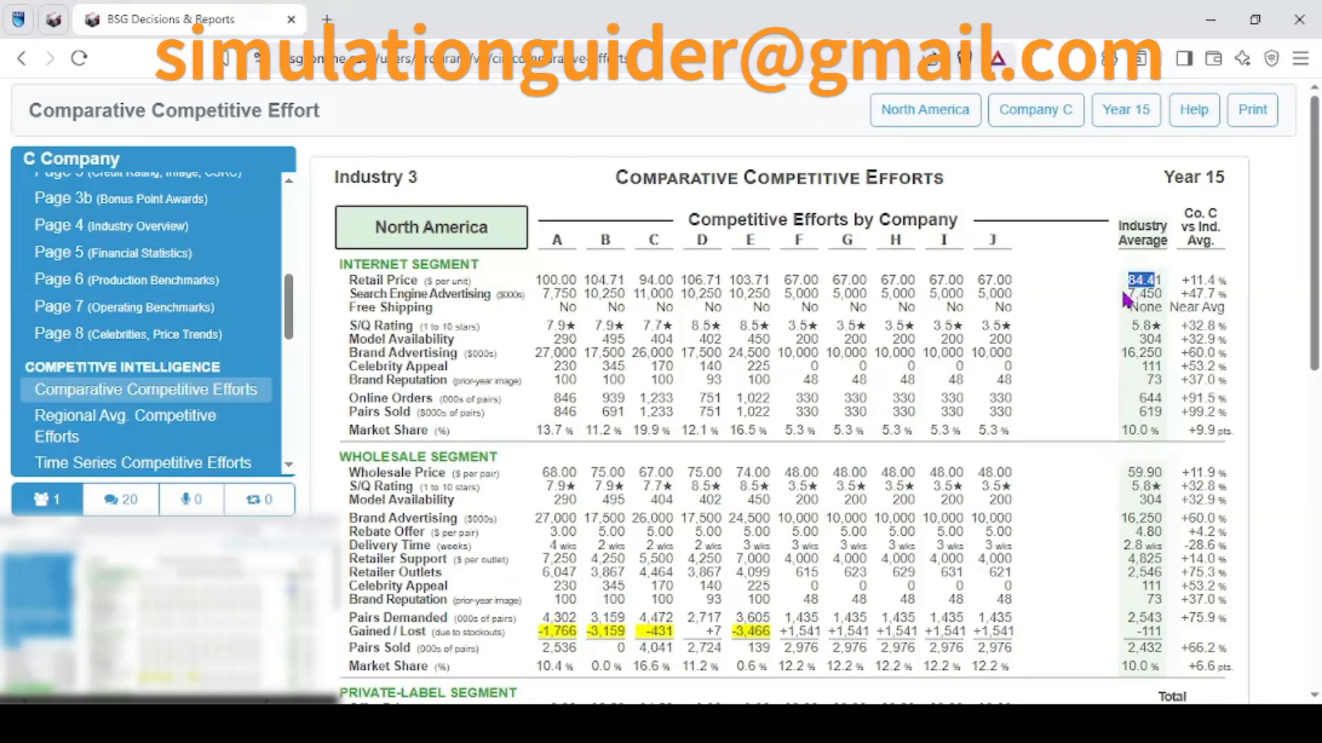
{"action": "left_click_drag", "start_coordinate": [1124, 300], "coordinate": [1154, 289]}
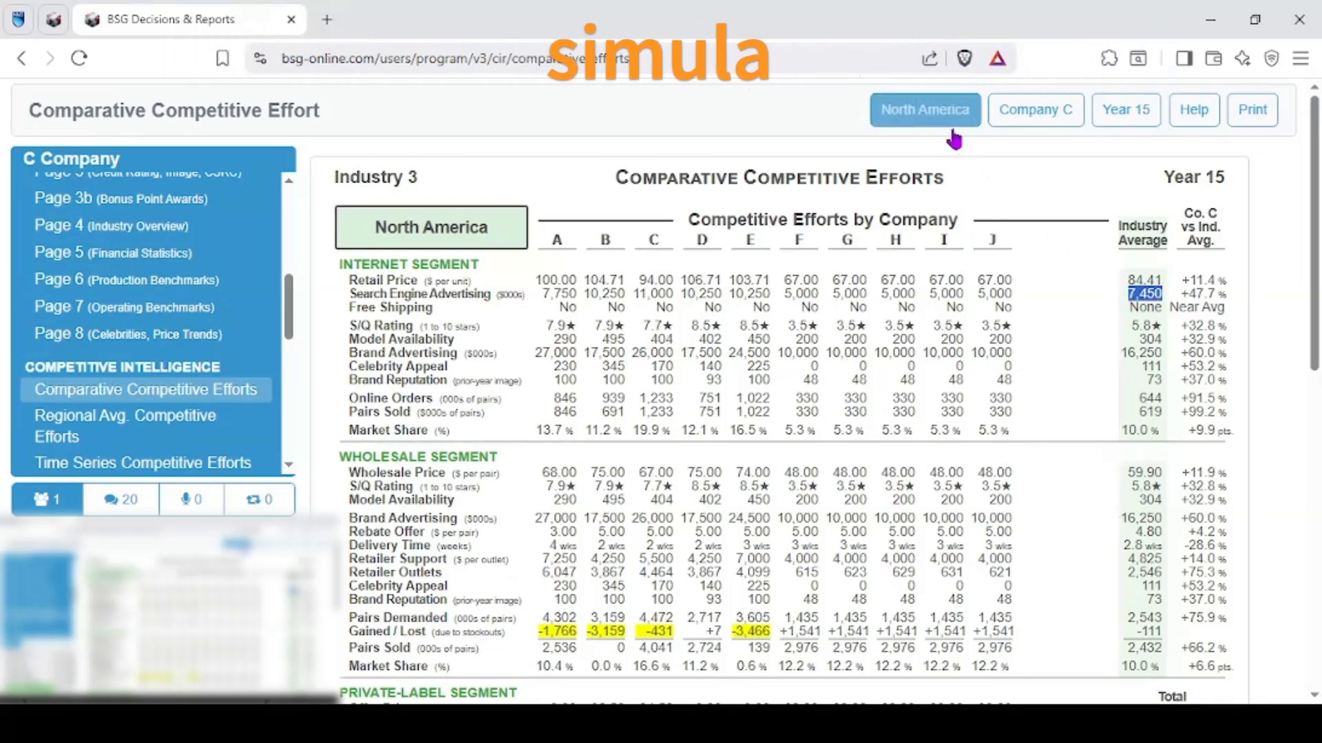
{"action": "left_click_drag", "start_coordinate": [1123, 351], "coordinate": [1165, 352]}
{"action": "left_click", "coordinate": [1160, 351]}
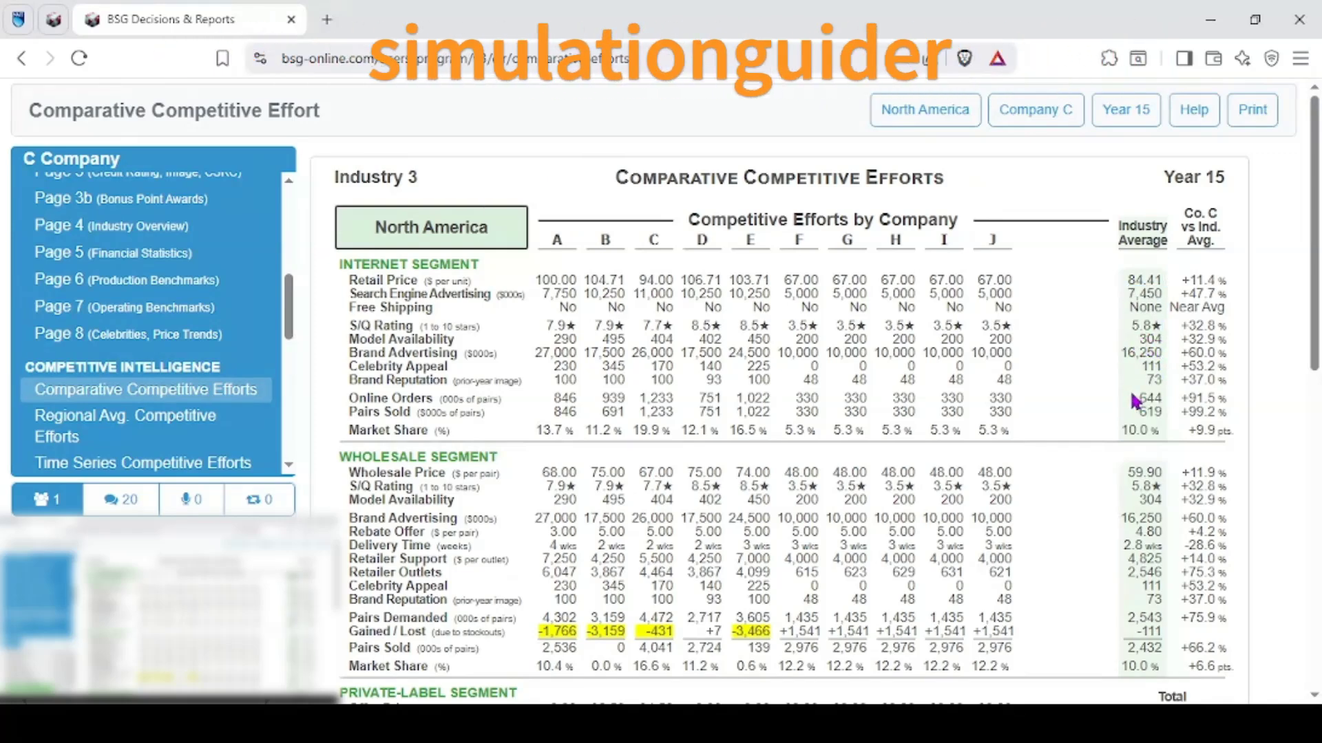
Step: Highlight the North America Wholesale Segment industry averages for S/Q rating and retailer support
{"action": "scroll", "coordinate": [1146, 385], "scroll_direction": "down", "scroll_amount": 1}
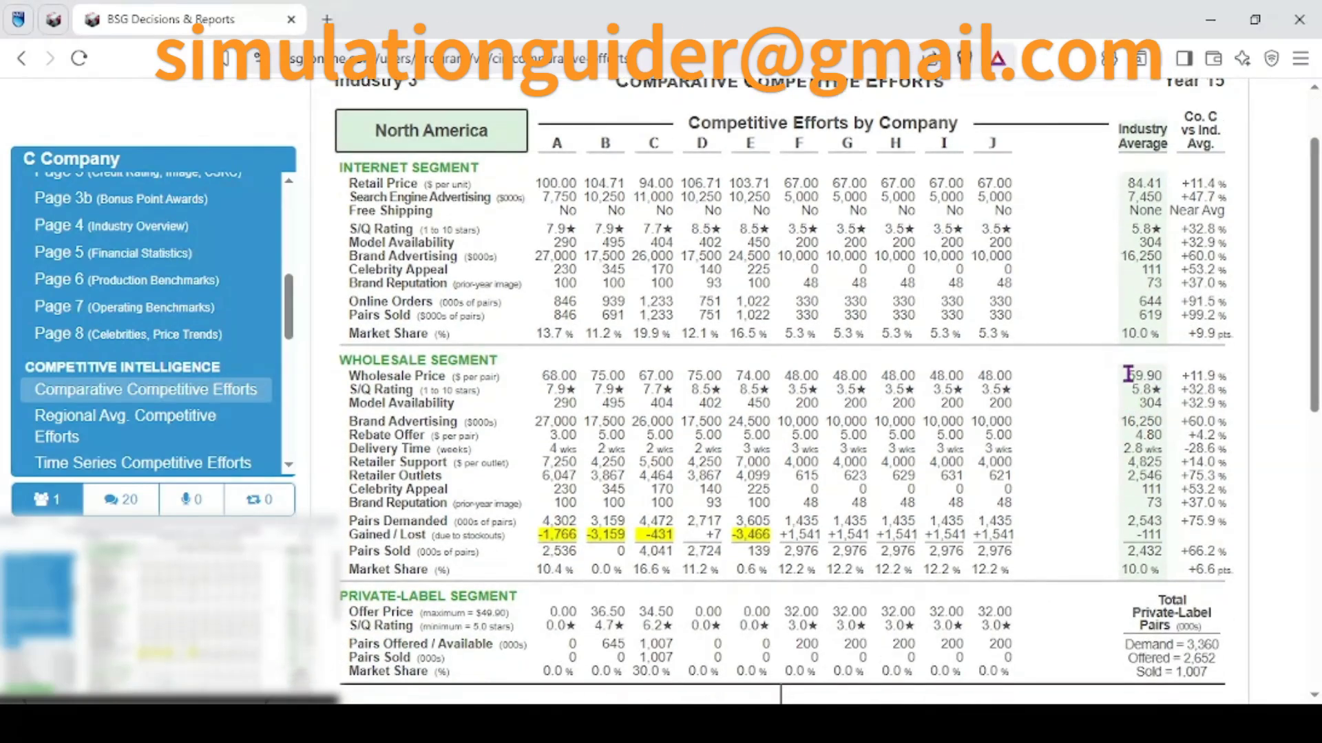
{"action": "mouse_move", "coordinate": [1154, 377]}
{"action": "left_mouse_down"}
{"action": "mouse_move", "coordinate": [1165, 379]}
{"action": "mouse_move", "coordinate": [1155, 389]}
{"action": "left_mouse_up"}
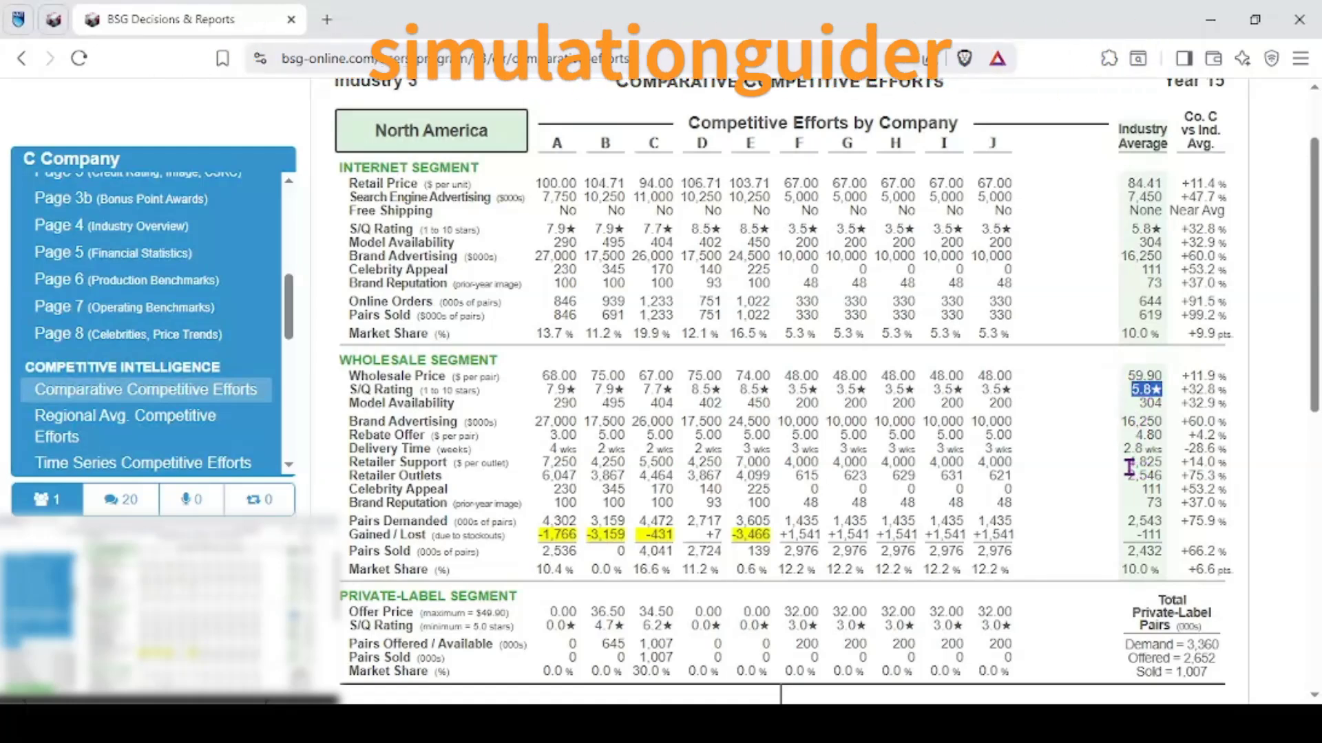
{"action": "left_click_drag", "start_coordinate": [1129, 469], "coordinate": [1162, 459]}
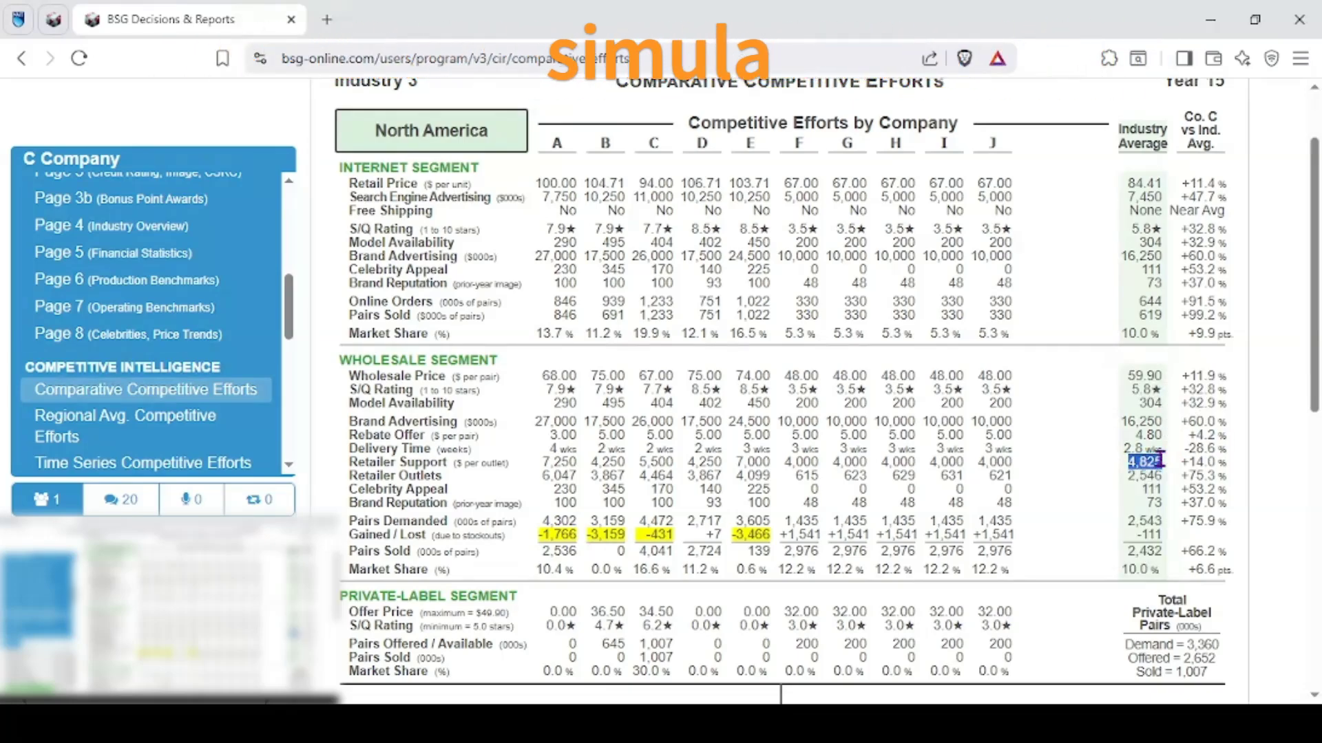
Step: Highlight Company C's offer price, pairs offered and market share in the North America Private-Label Segment
{"action": "scroll", "coordinate": [1142, 519], "scroll_direction": "down", "scroll_amount": 2}
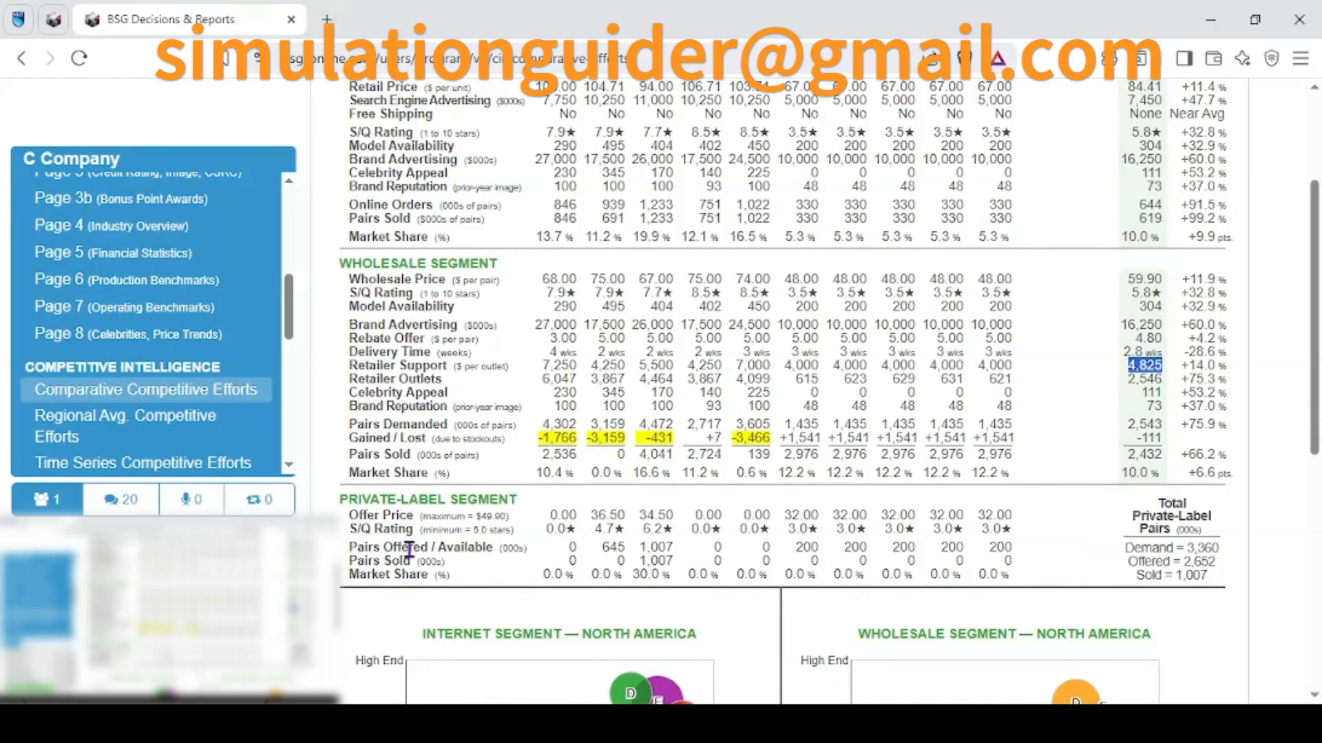
{"action": "scroll", "coordinate": [540, 468], "scroll_direction": "up", "scroll_amount": 3}
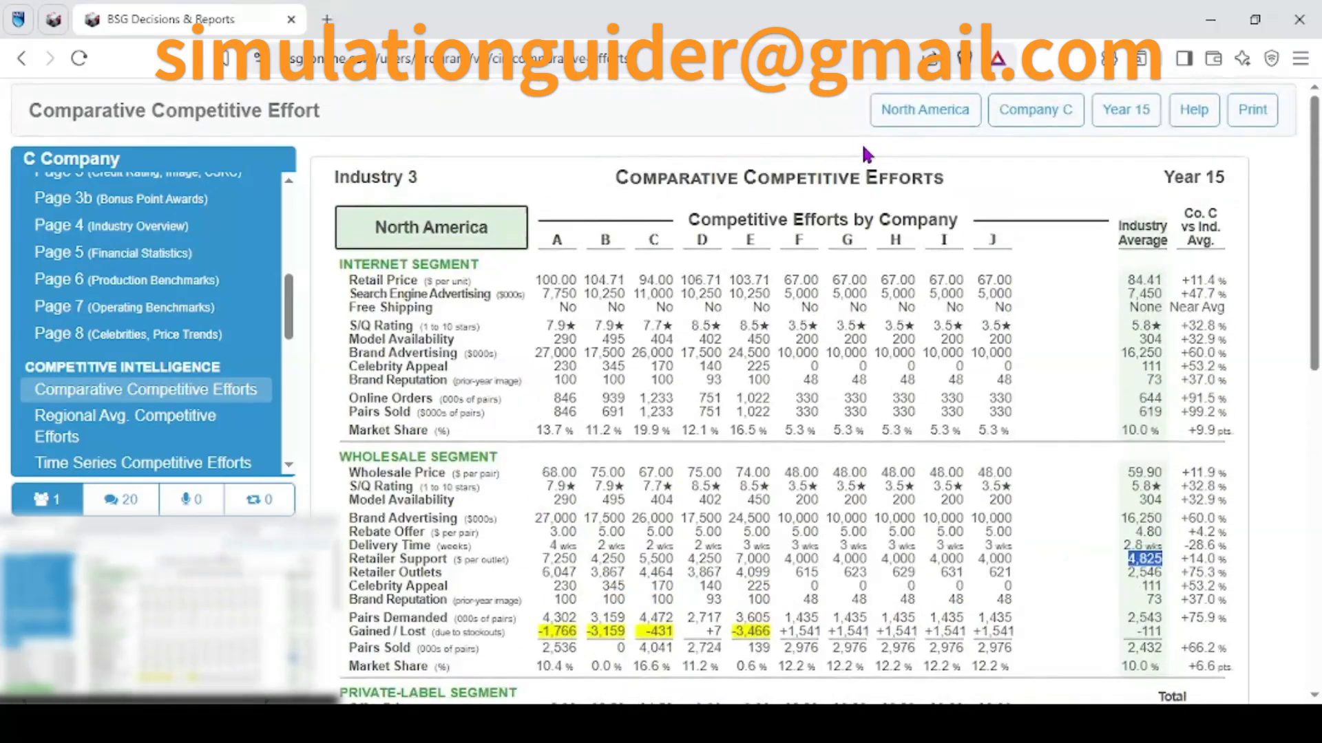
{"action": "scroll", "coordinate": [588, 437], "scroll_direction": "down", "scroll_amount": 4}
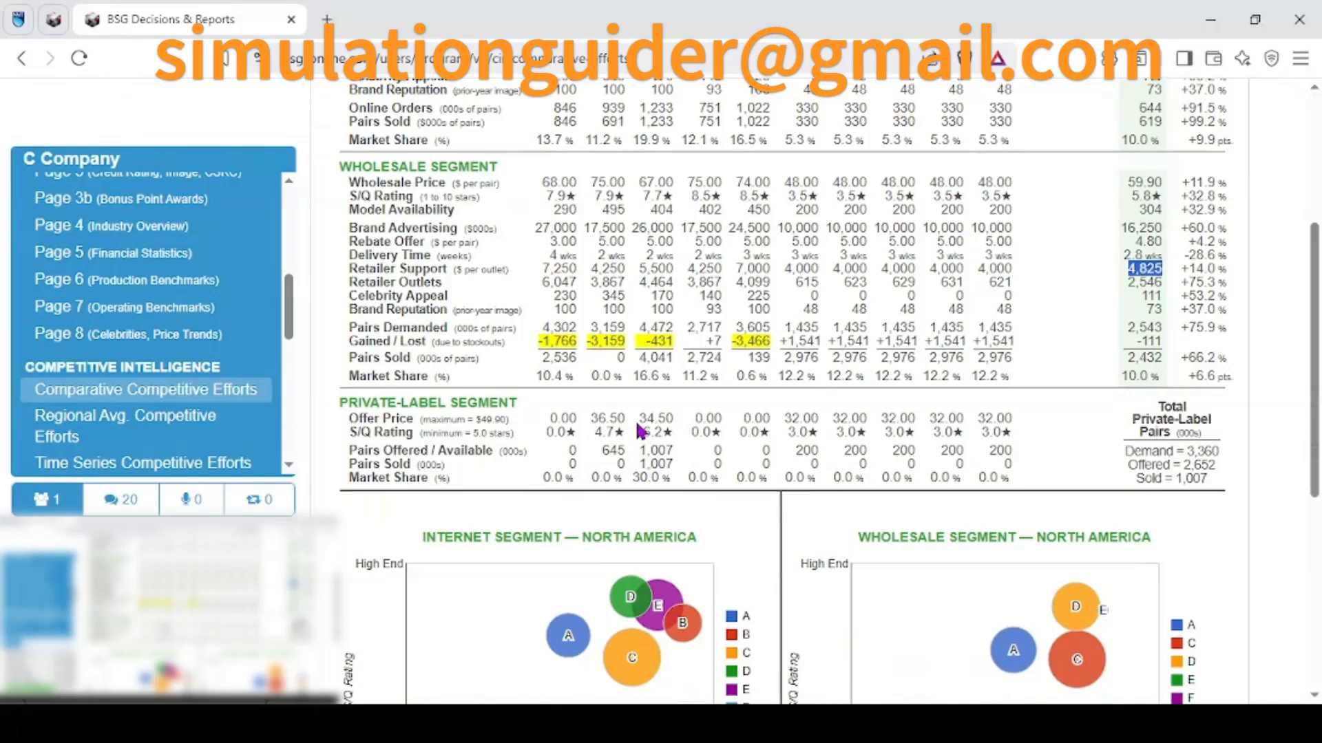
{"action": "left_click_drag", "start_coordinate": [639, 413], "coordinate": [671, 420]}
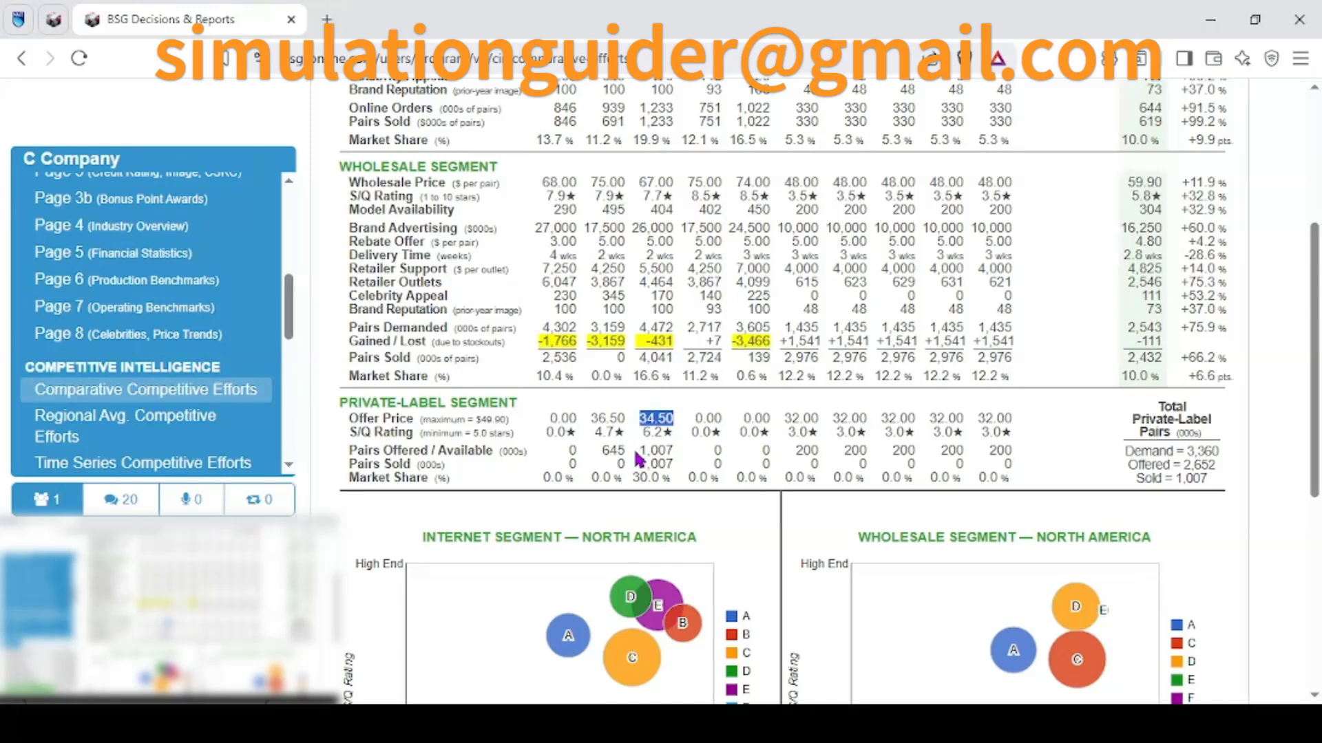
{"action": "left_click_drag", "start_coordinate": [637, 451], "coordinate": [656, 448]}
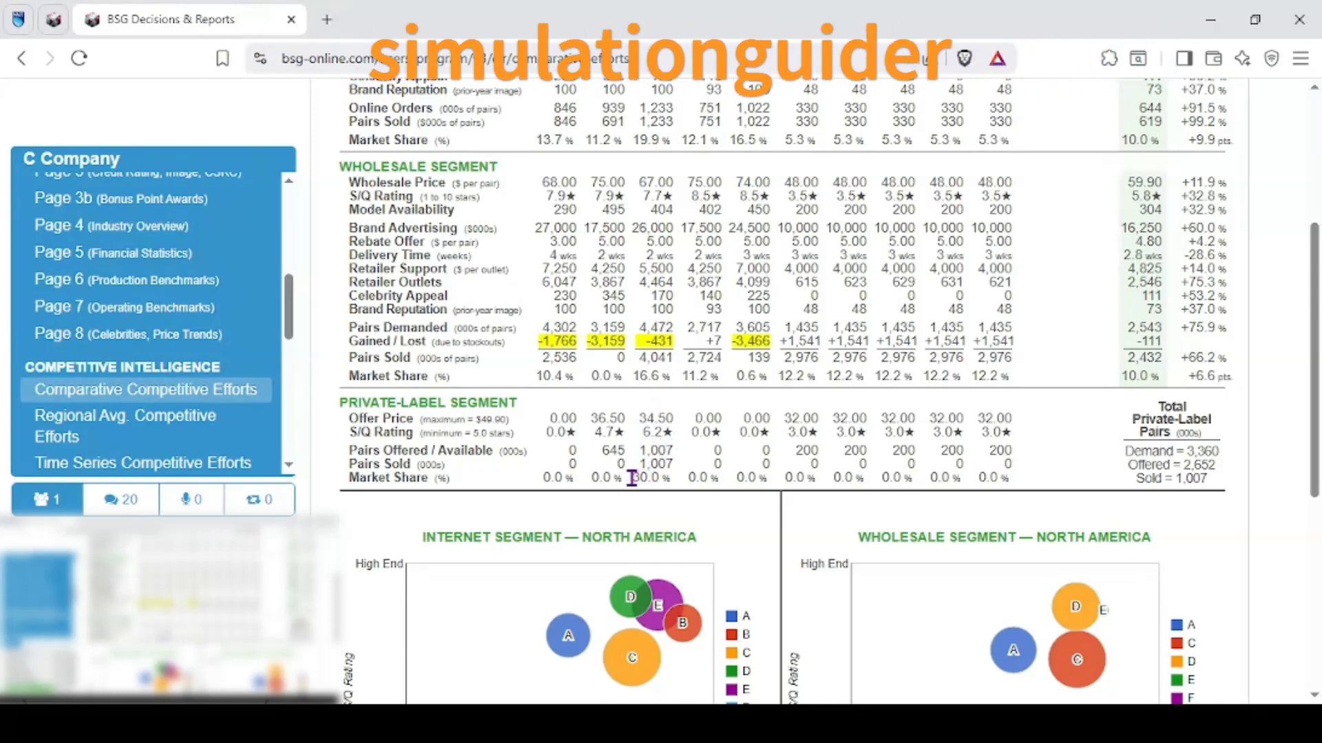
{"action": "left_click_drag", "start_coordinate": [634, 478], "coordinate": [647, 478]}
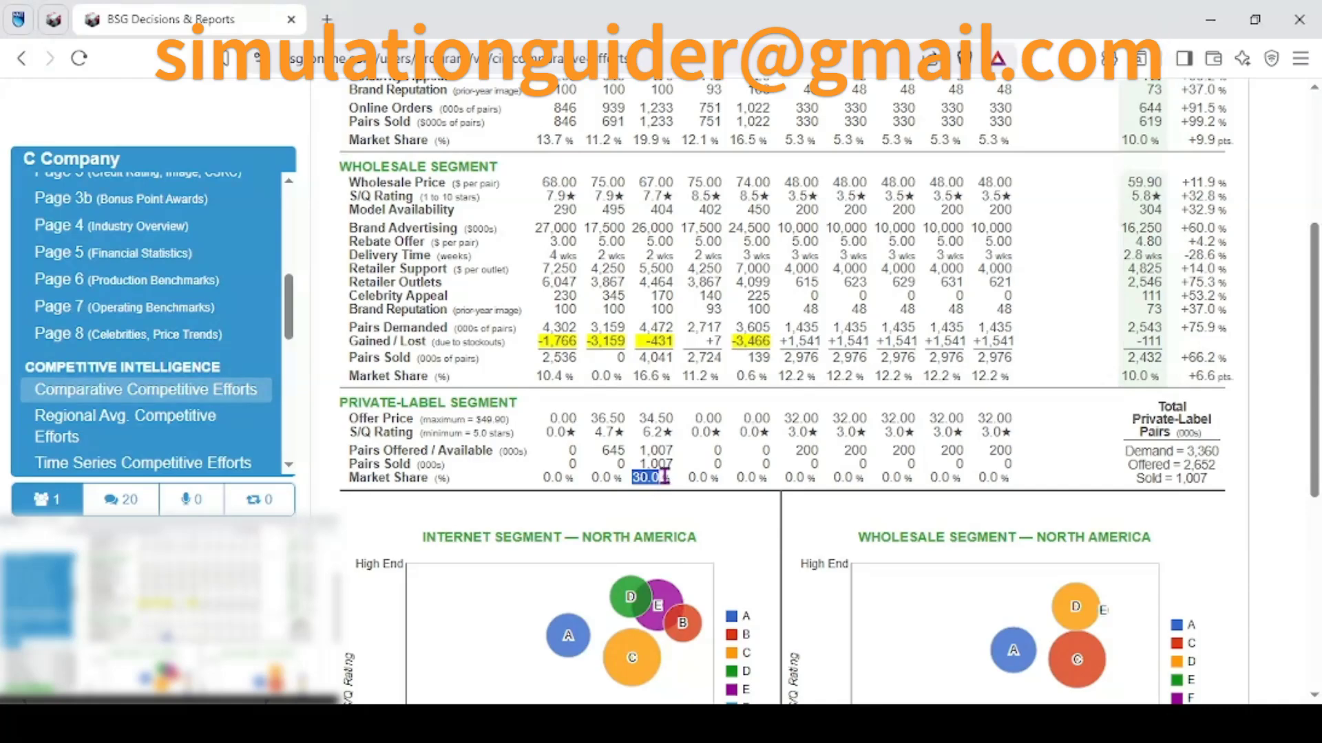
Step: Show the Europe-Africa region in the report and highlight its Internet and Wholesale Segment figures
{"action": "scroll", "coordinate": [665, 475], "scroll_direction": "up", "scroll_amount": 4}
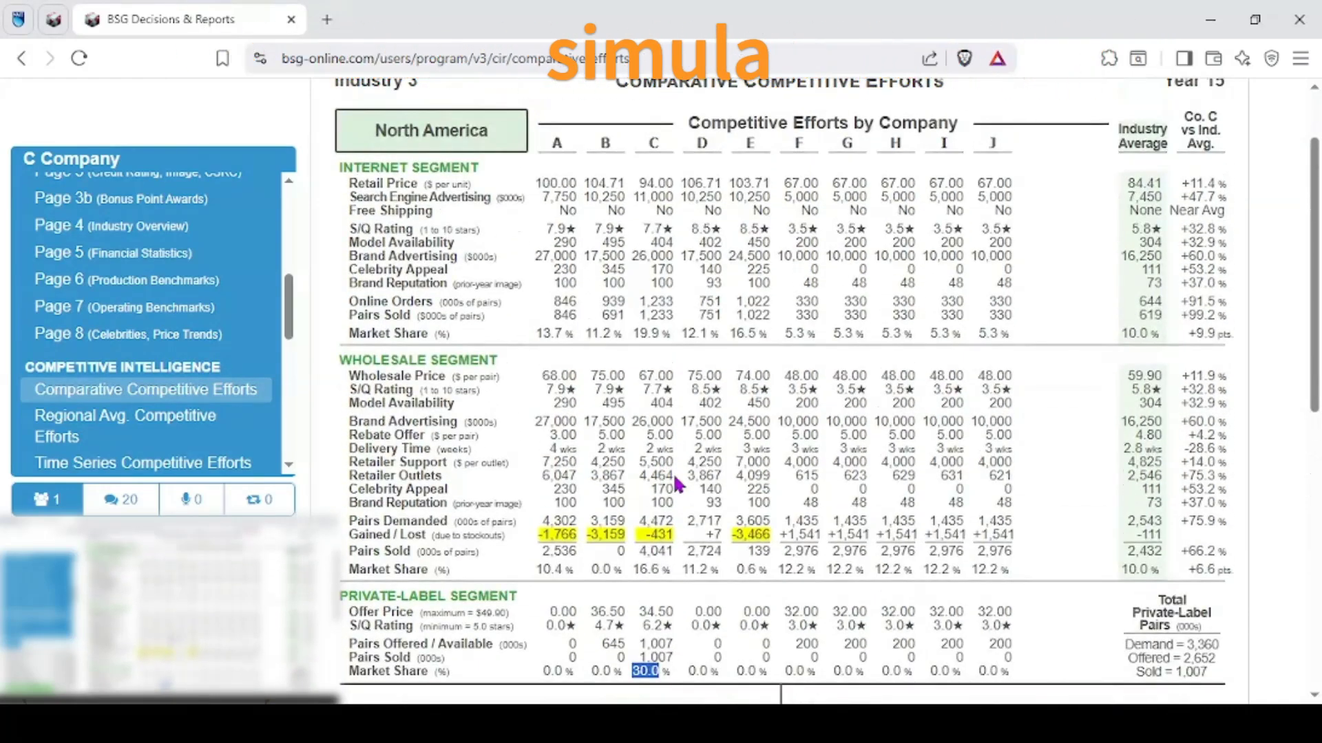
{"action": "left_click", "coordinate": [930, 119]}
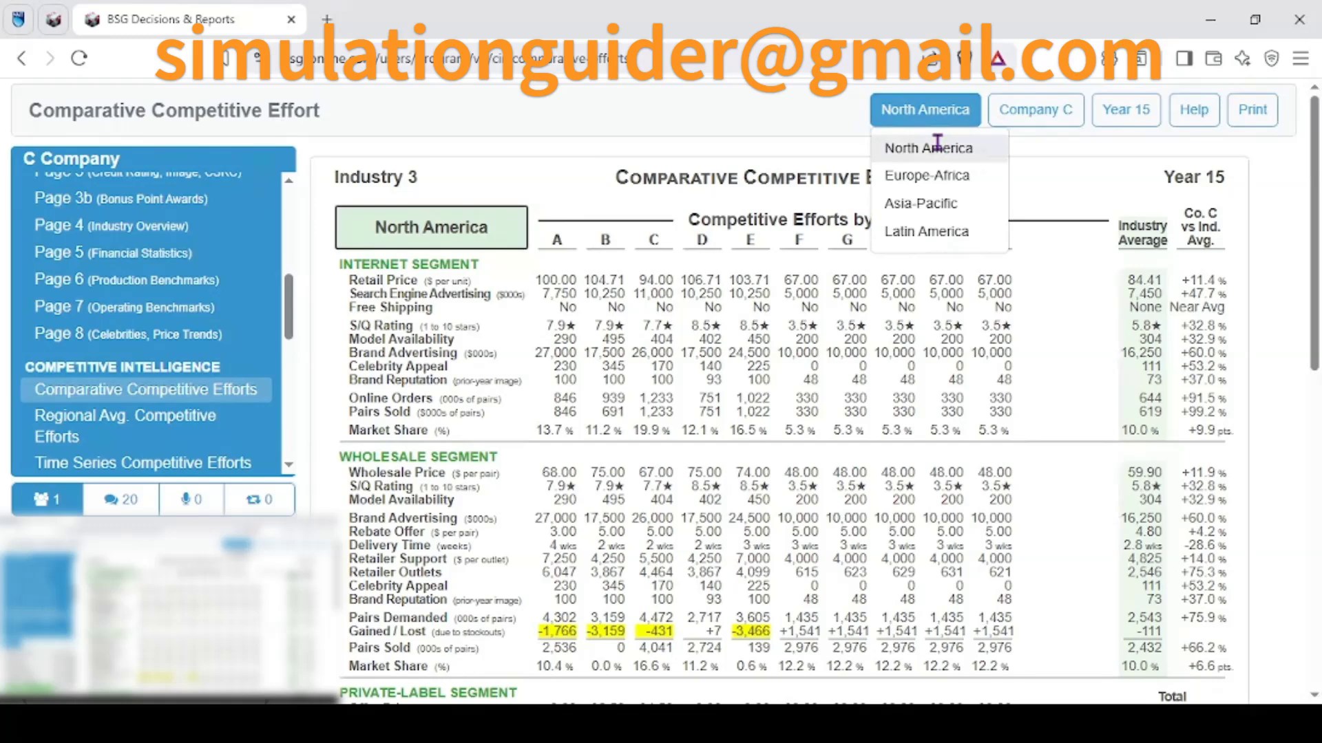
{"action": "left_click", "coordinate": [934, 177]}
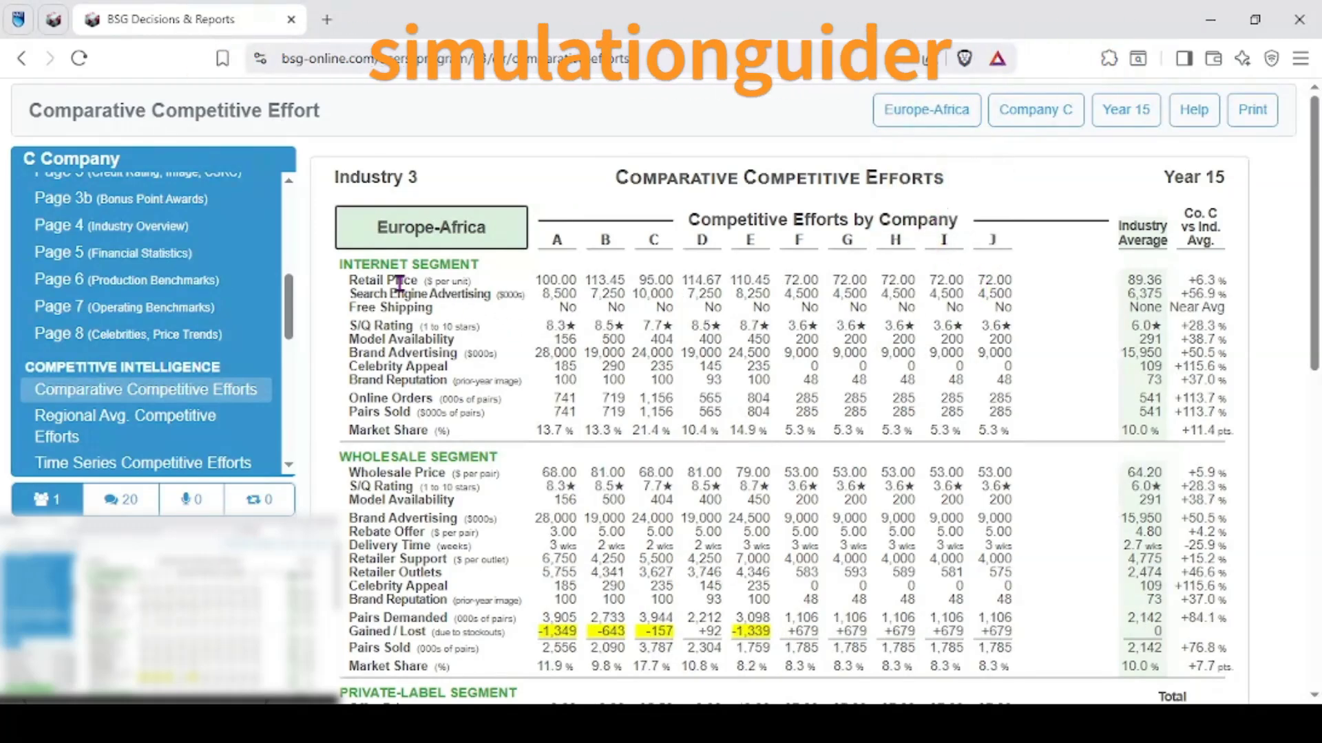
{"action": "left_click_drag", "start_coordinate": [342, 265], "coordinate": [654, 535]}
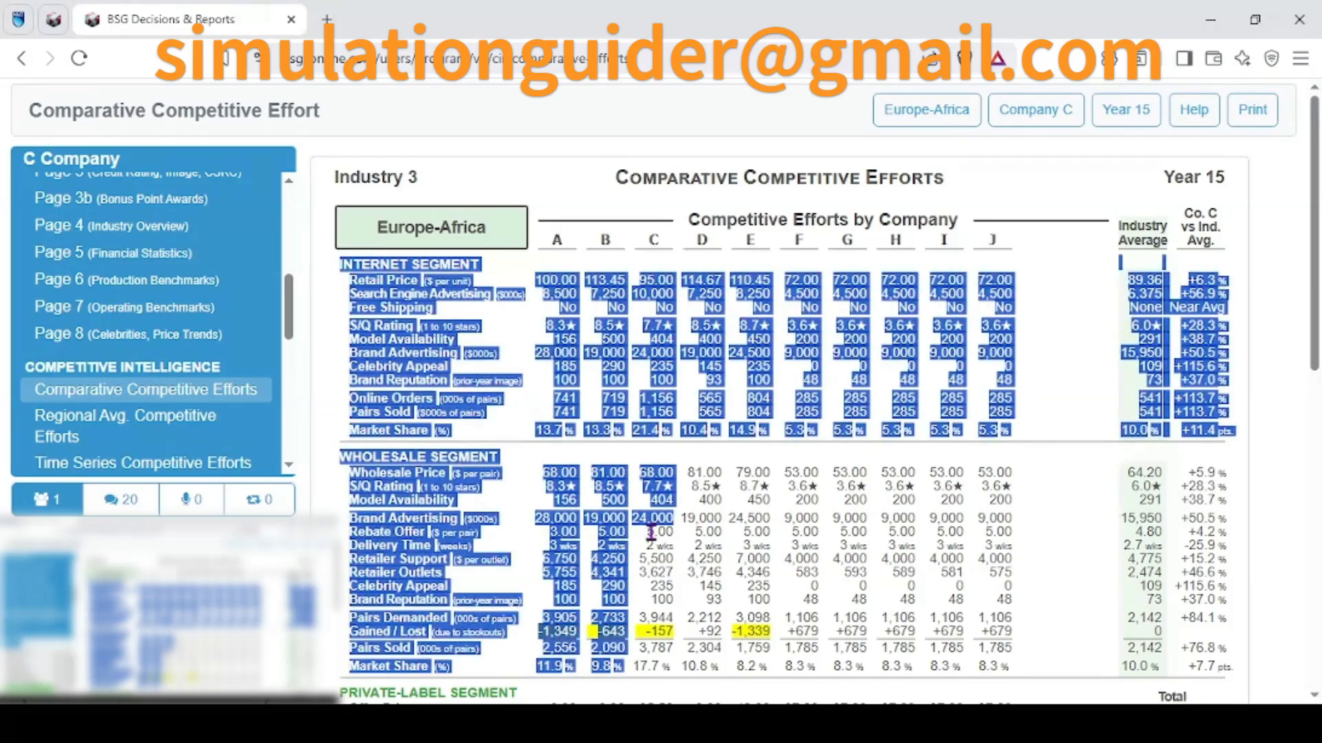
{"action": "left_click", "coordinate": [689, 519]}
Step: Highlight Company C's offer price, pairs offered and pairs sold in the Europe-Africa Private-Label Segment
{"action": "scroll", "coordinate": [823, 473], "scroll_direction": "down", "scroll_amount": 1}
{"action": "scroll", "coordinate": [823, 473], "scroll_direction": "down", "scroll_amount": 4}
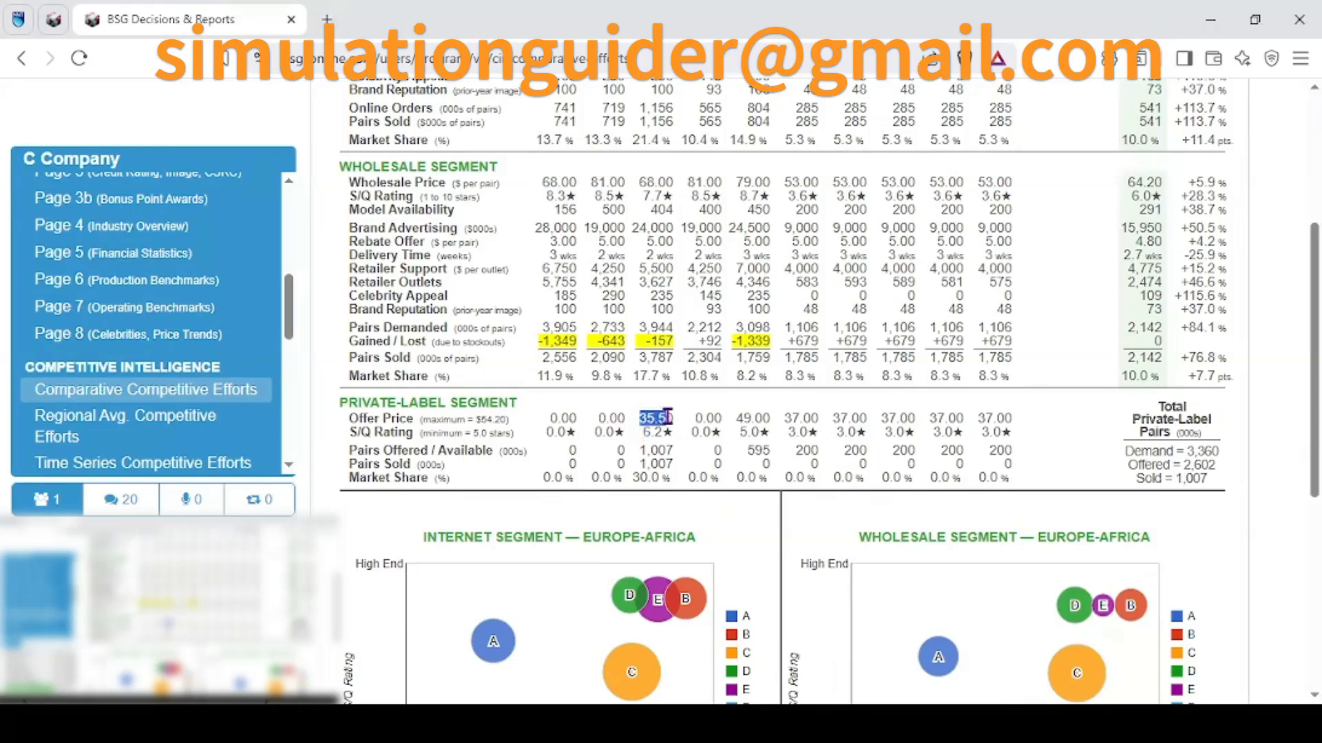
{"action": "left_click_drag", "start_coordinate": [666, 413], "coordinate": [678, 425]}
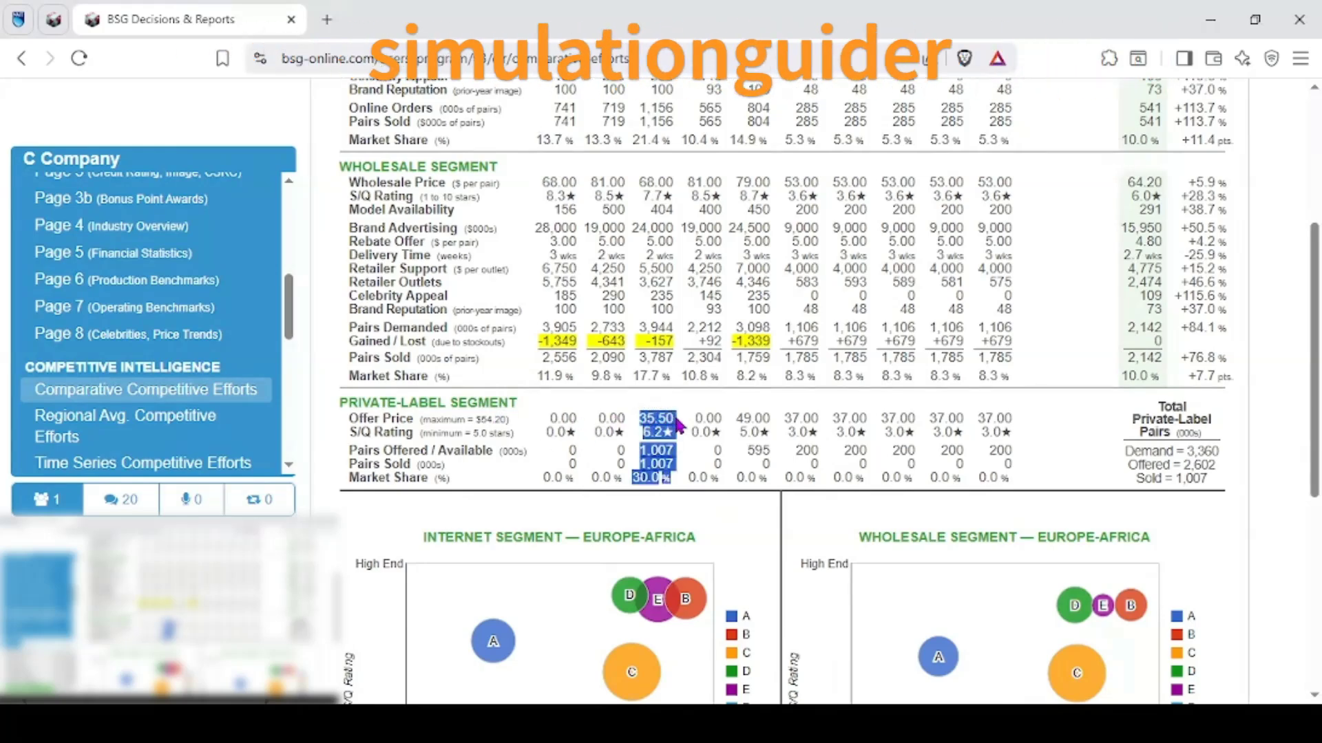
{"action": "left_click", "coordinate": [644, 454]}
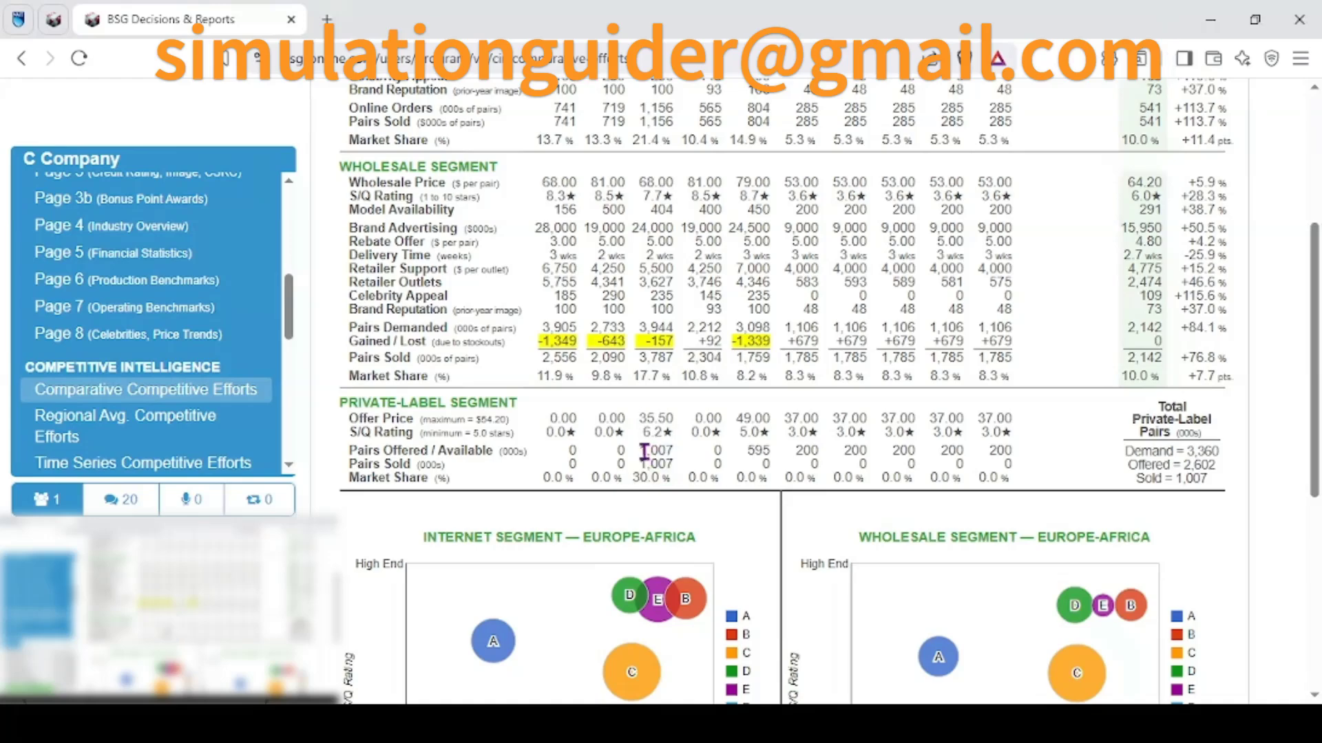
{"action": "left_click_drag", "start_coordinate": [646, 451], "coordinate": [672, 463]}
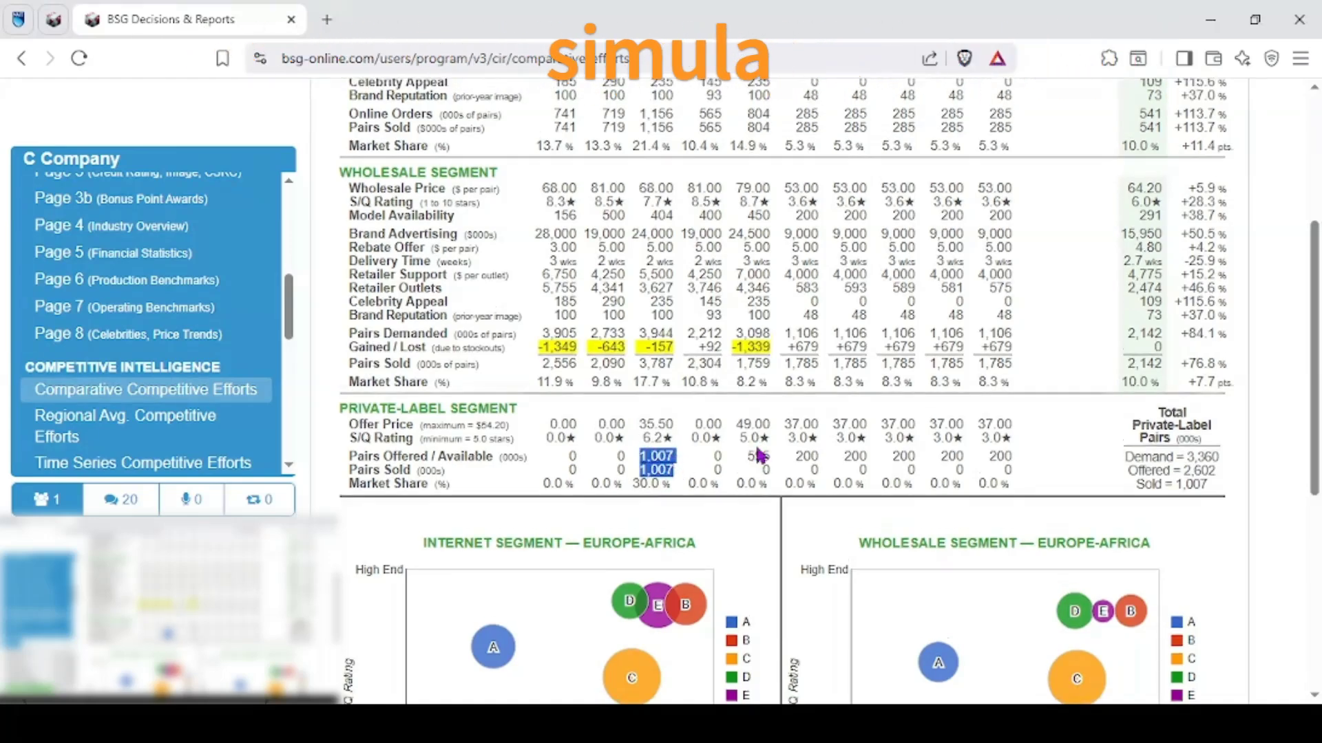
Step: Show the Asia-Pacific region in the report and review its figures down to the Private-Label Segment
{"action": "scroll", "coordinate": [936, 124], "scroll_direction": "up", "scroll_amount": 4}
{"action": "left_click", "coordinate": [941, 116]}
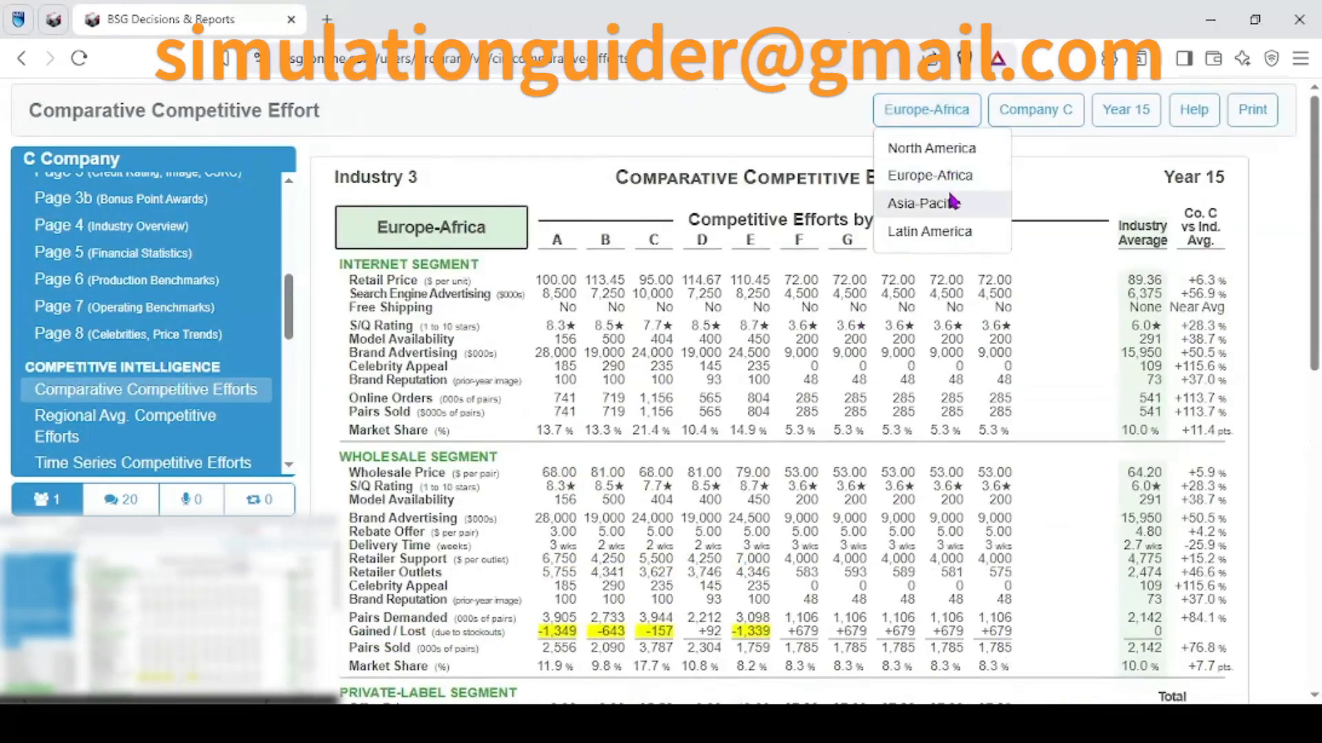
{"action": "left_click", "coordinate": [950, 201]}
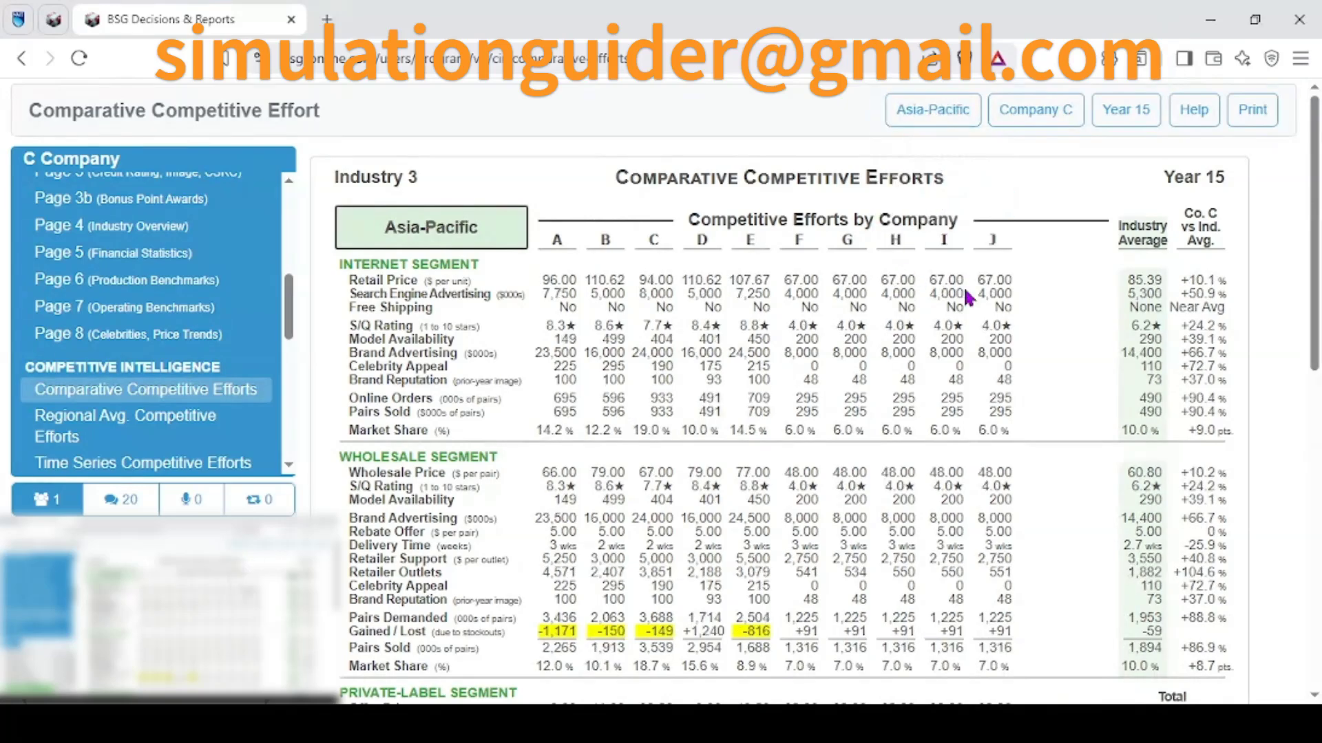
{"action": "scroll", "coordinate": [967, 298], "scroll_direction": "down", "scroll_amount": 5}
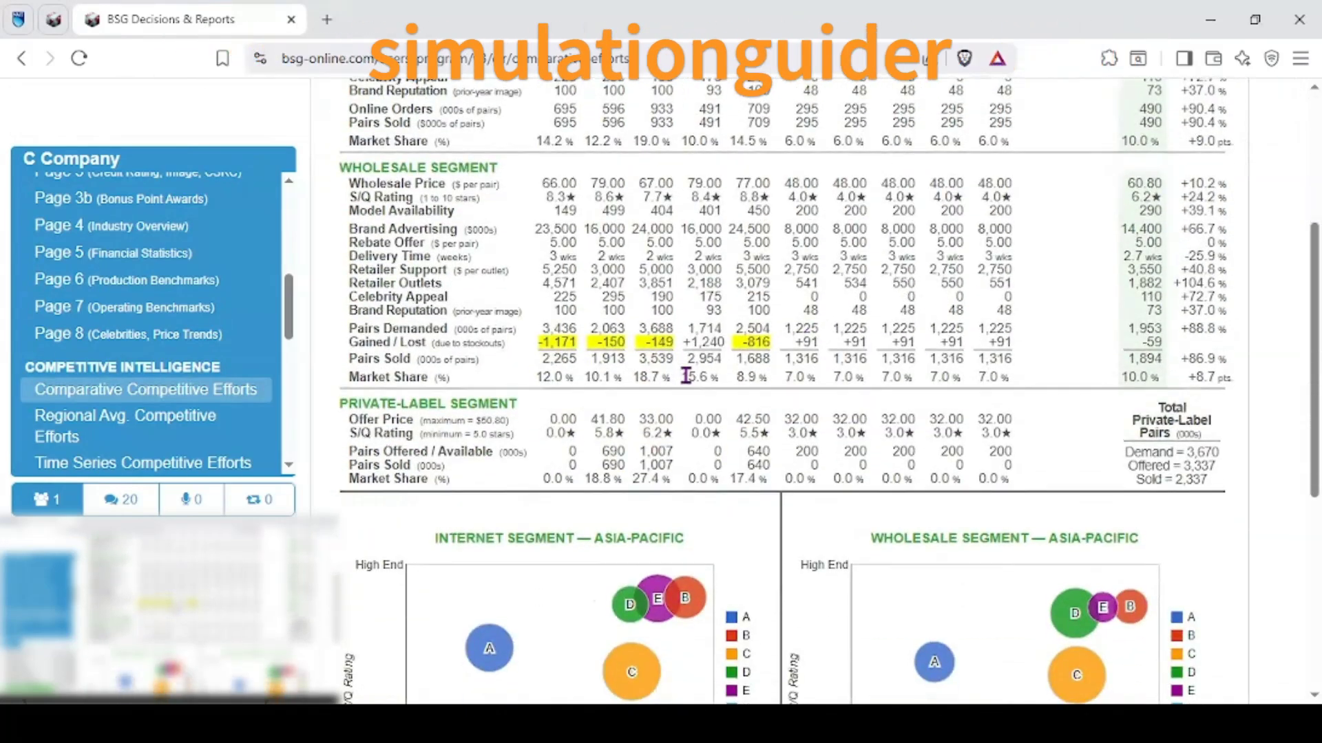
Step: Show the Latin America region in the report and look over its Internet, Wholesale and Private-Label Segment figures
{"action": "scroll", "coordinate": [686, 376], "scroll_direction": "up", "scroll_amount": 5}
{"action": "left_click", "coordinate": [932, 110]}
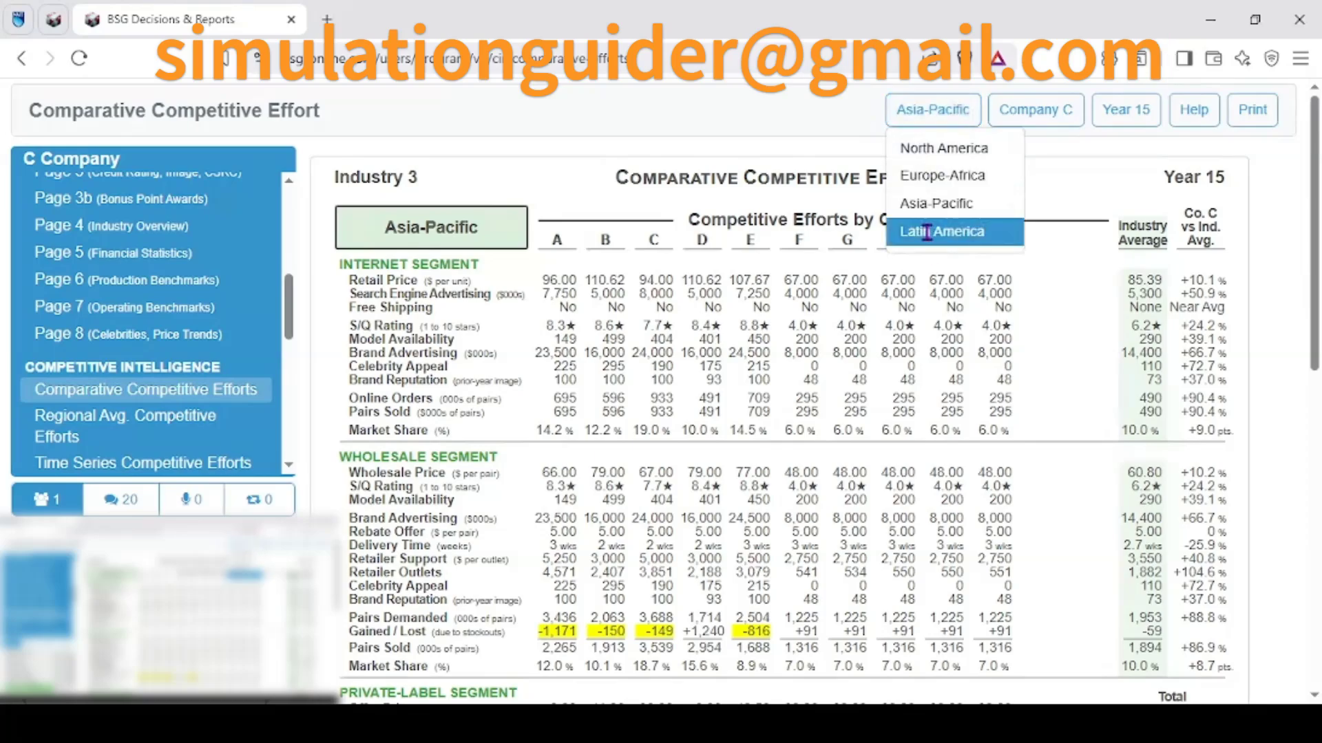
{"action": "left_click", "coordinate": [927, 234]}
{"action": "scroll", "coordinate": [970, 299], "scroll_direction": "down", "scroll_amount": 2}
{"action": "scroll", "coordinate": [952, 316], "scroll_direction": "up", "scroll_amount": 2}
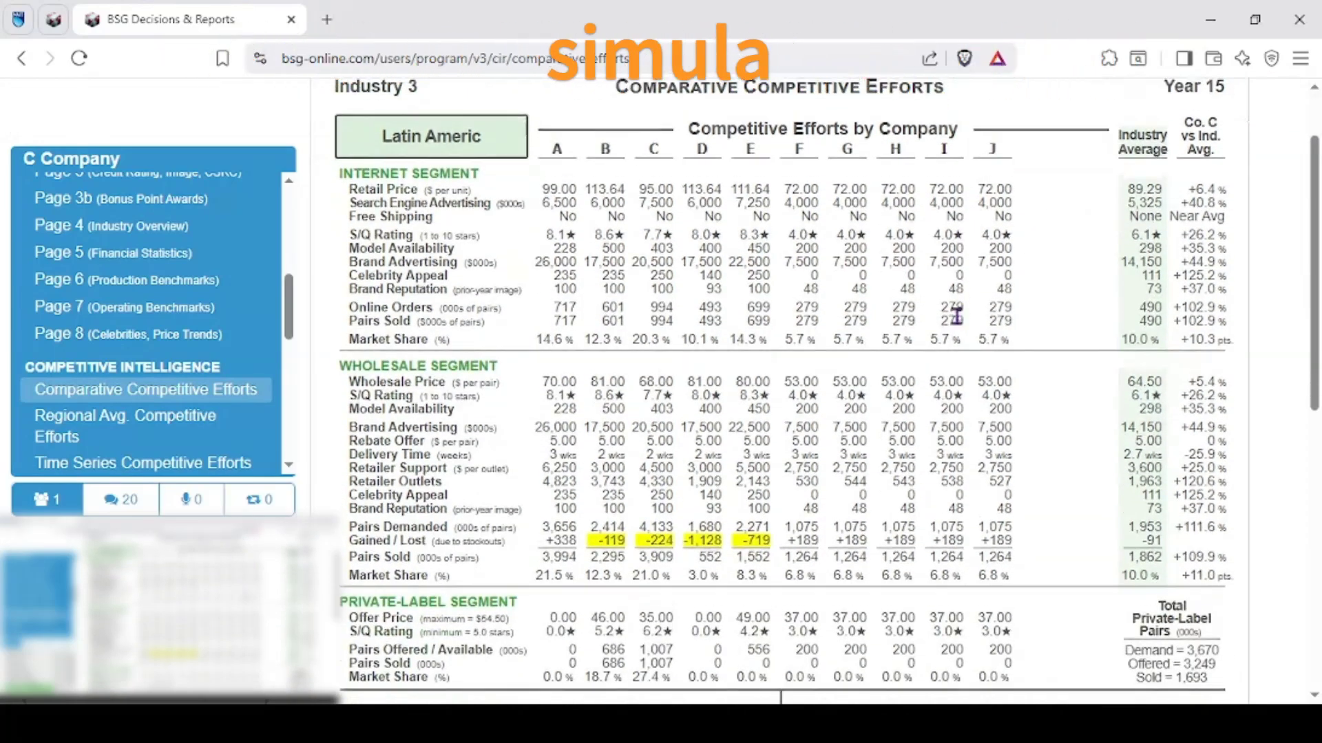
{"action": "scroll", "coordinate": [939, 289], "scroll_direction": "down", "scroll_amount": 5}
{"action": "scroll", "coordinate": [932, 303], "scroll_direction": "up", "scroll_amount": 5}
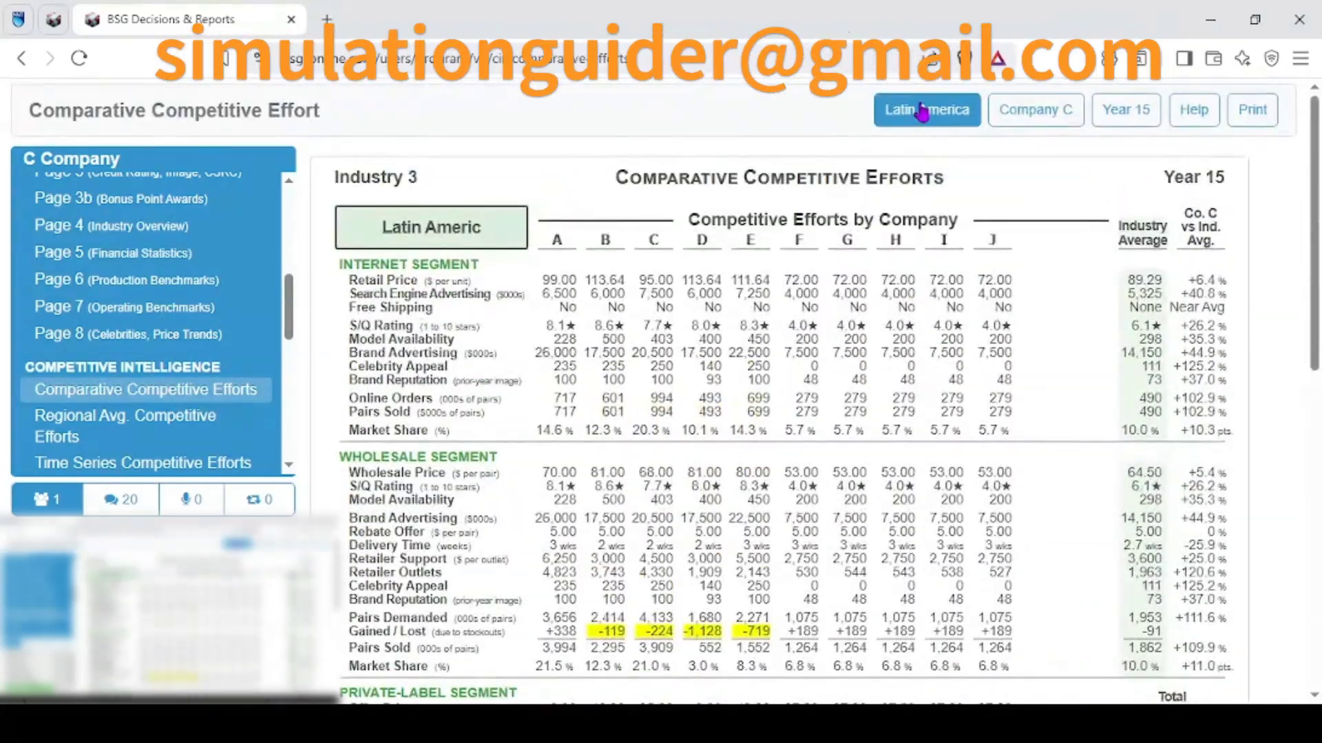
Step: List the report's available regions, keep Latin America, and examine its Internet and Wholesale Segment charts of price and S/Q rating against product line breadth
{"action": "left_click", "coordinate": [922, 112]}
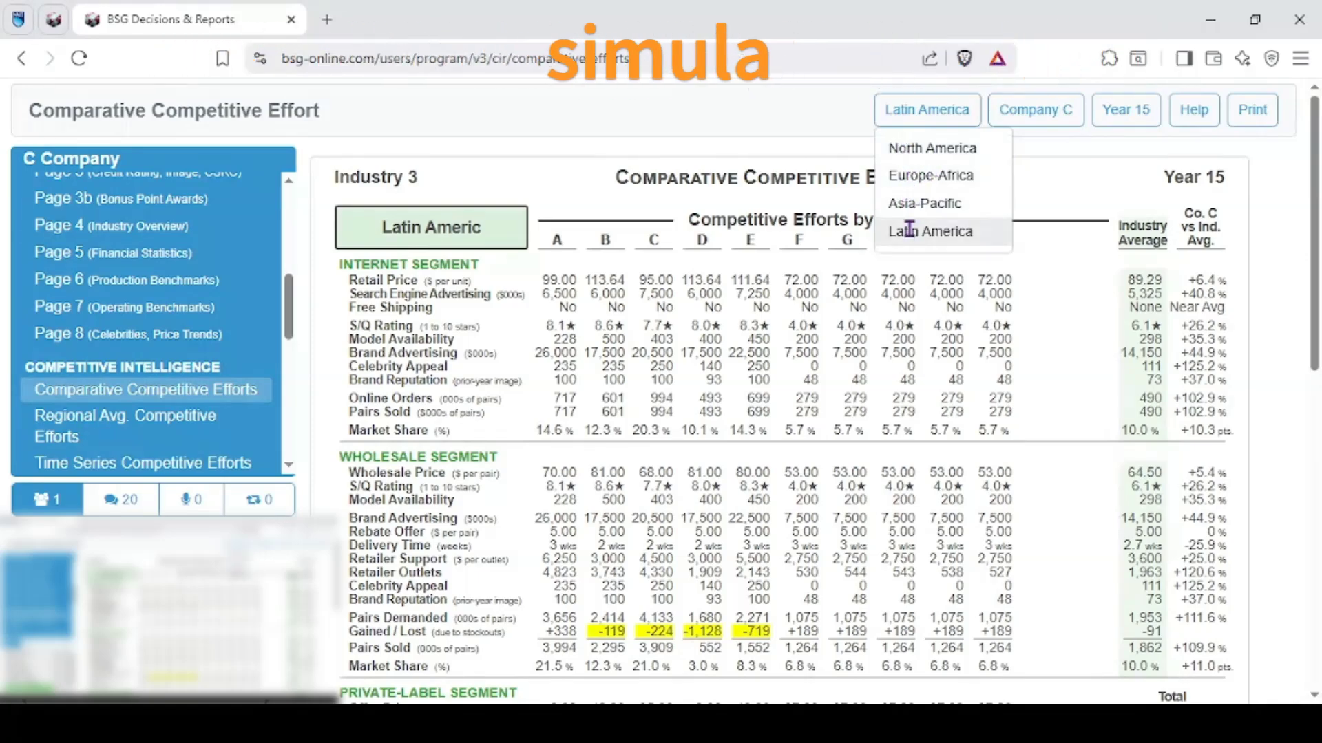
{"action": "scroll", "coordinate": [895, 309], "scroll_direction": "down", "scroll_amount": 4}
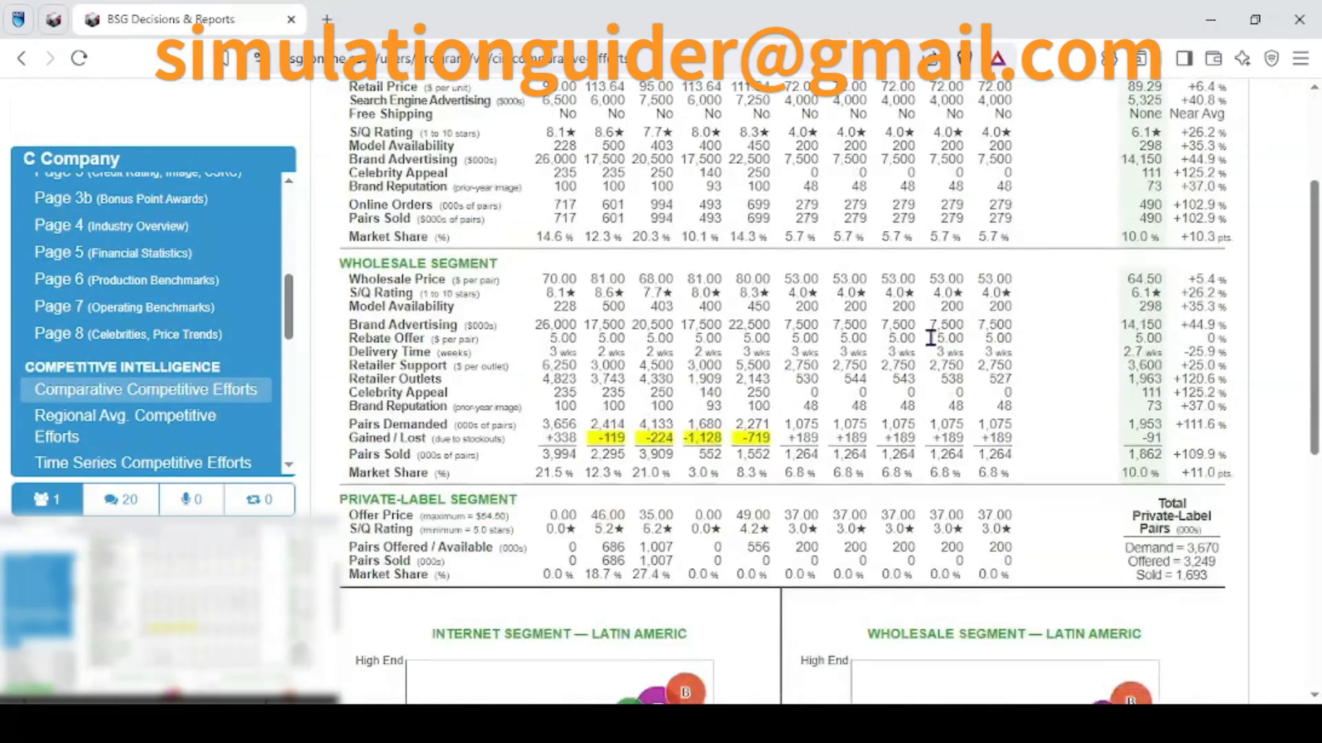
{"action": "scroll", "coordinate": [841, 320], "scroll_direction": "up", "scroll_amount": 4}
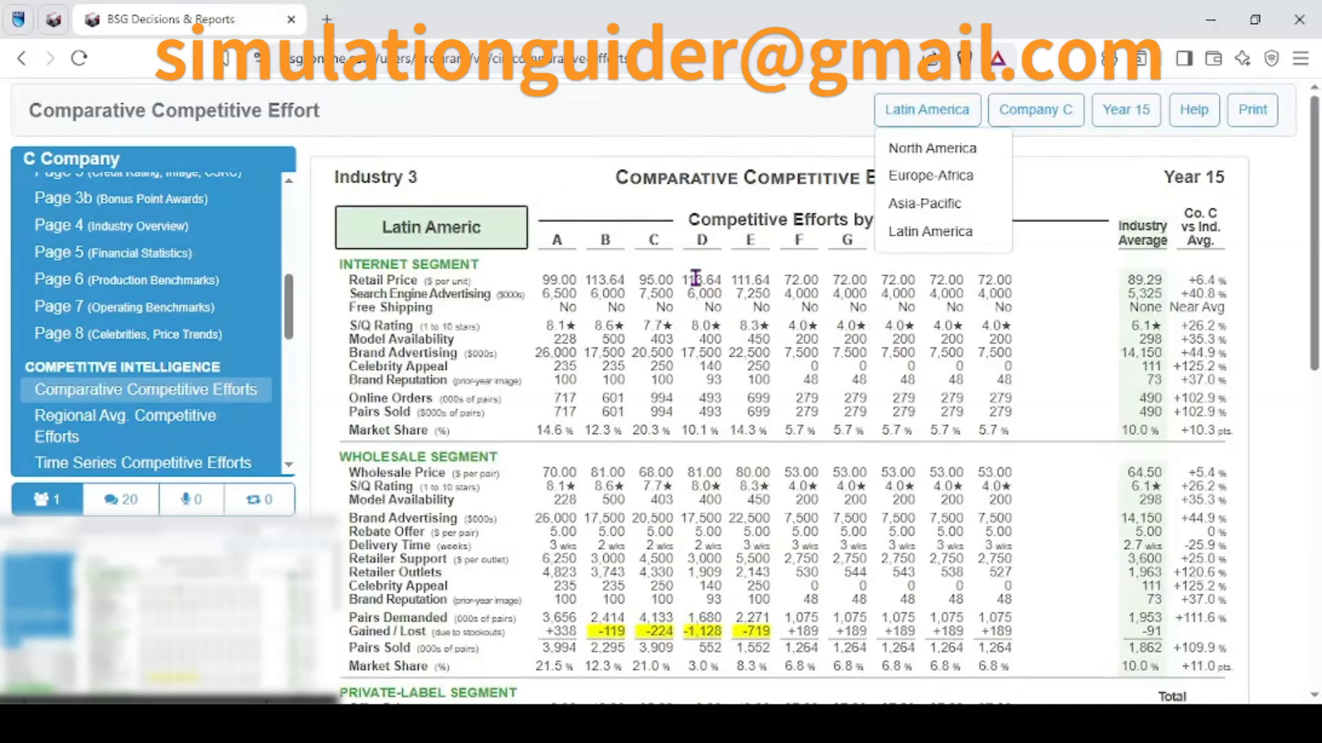
{"action": "left_click_drag", "start_coordinate": [695, 278], "coordinate": [688, 279]}
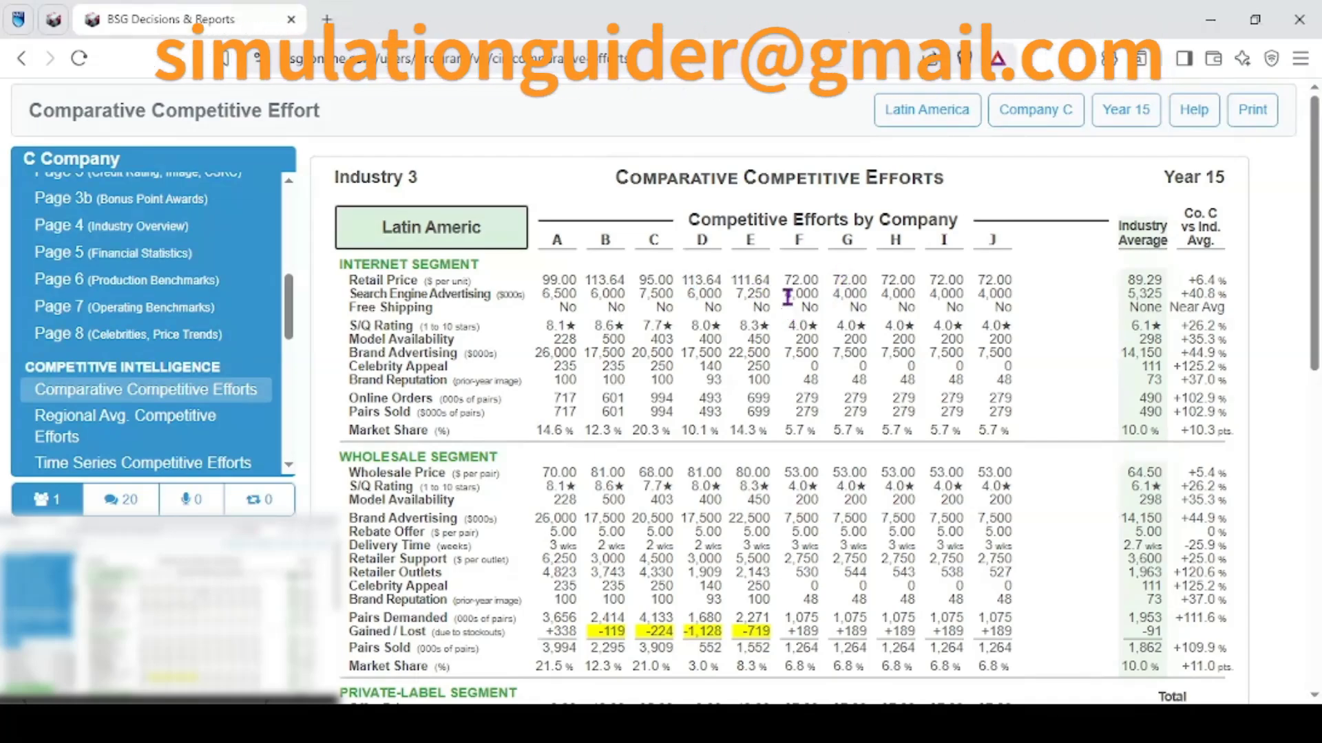
{"action": "scroll", "coordinate": [787, 297], "scroll_direction": "down", "scroll_amount": 5}
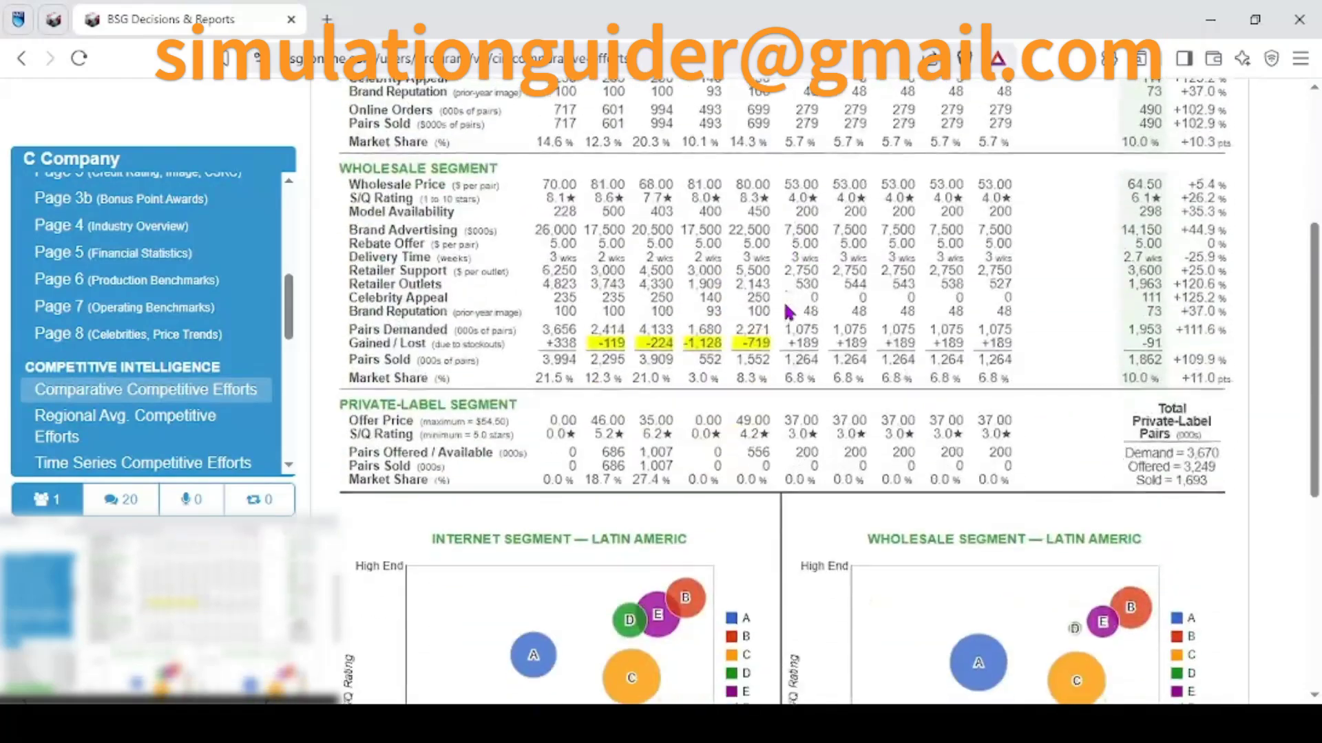
{"action": "scroll", "coordinate": [786, 311], "scroll_direction": "down", "scroll_amount": 3}
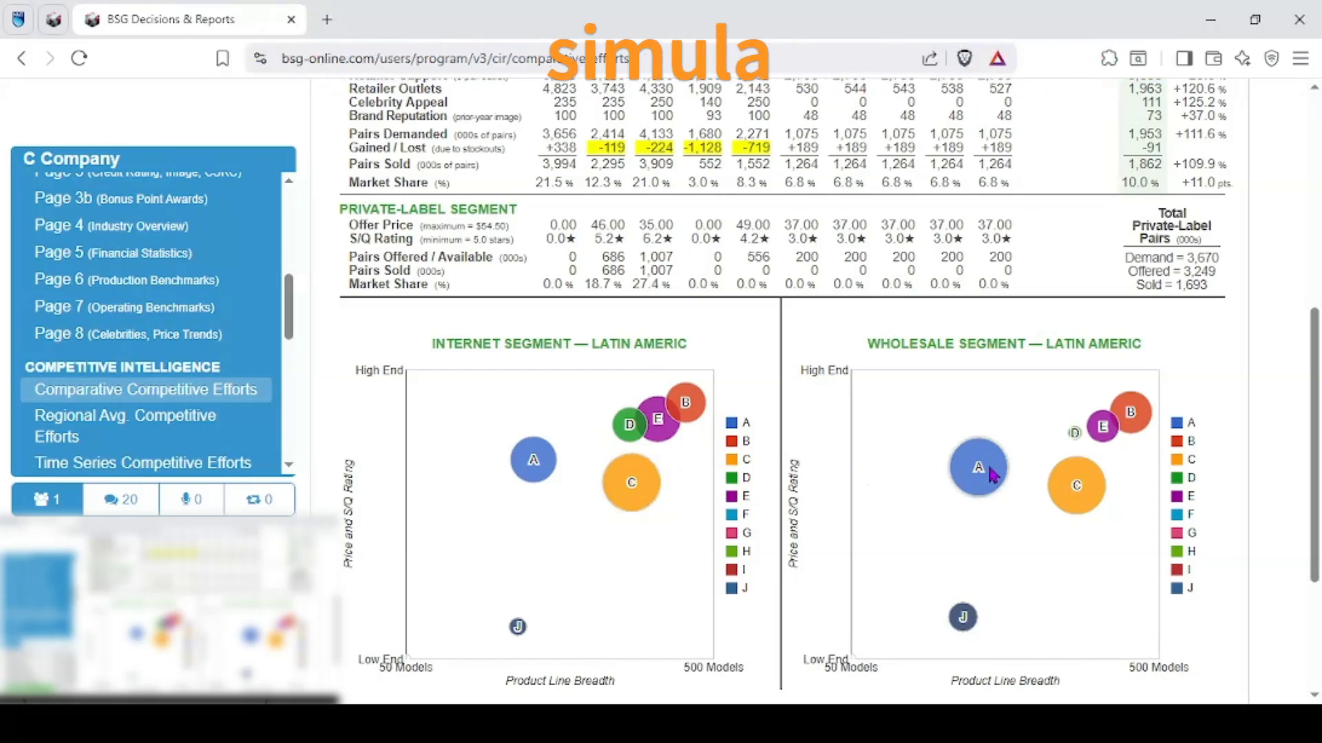
Step: Look over Latin America's charts and segment figures once more, and switch the Comparative Competitive Efforts report to North America
{"action": "scroll", "coordinate": [976, 448], "scroll_direction": "down", "scroll_amount": 1}
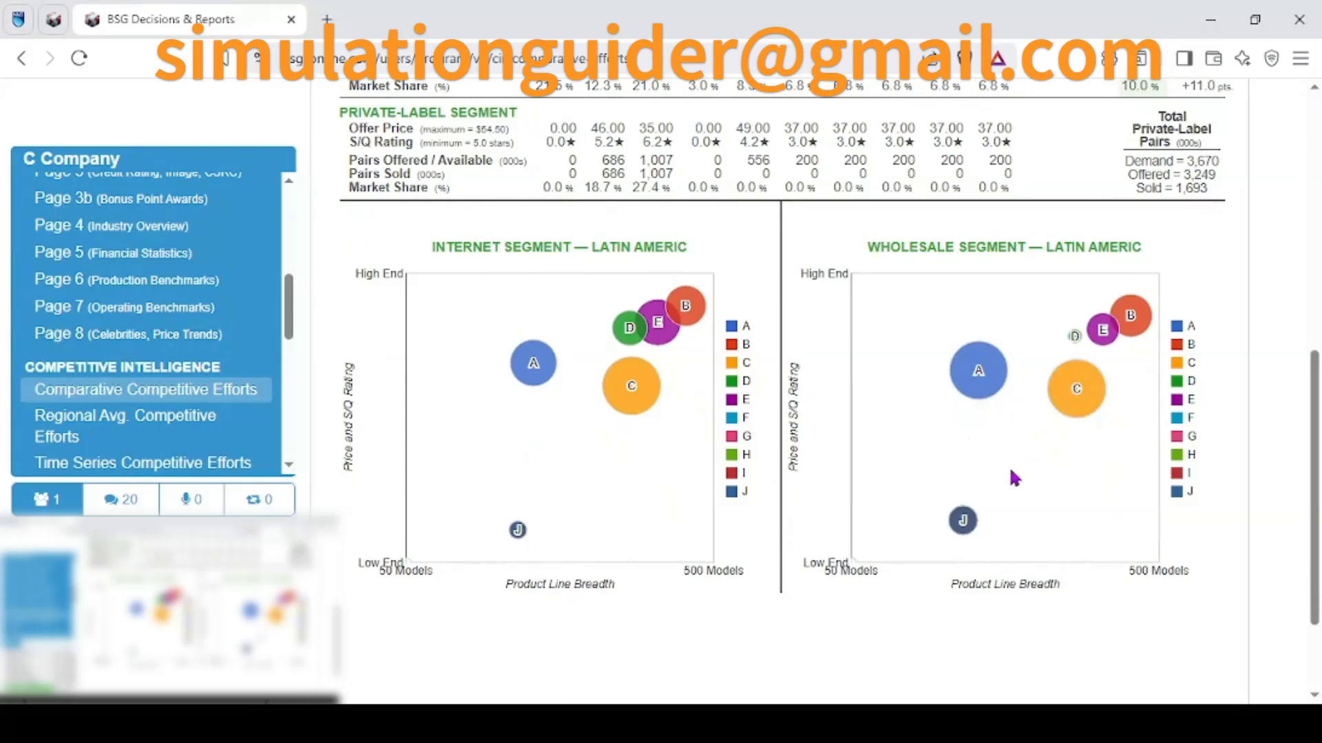
{"action": "scroll", "coordinate": [678, 392], "scroll_direction": "up", "scroll_amount": 3}
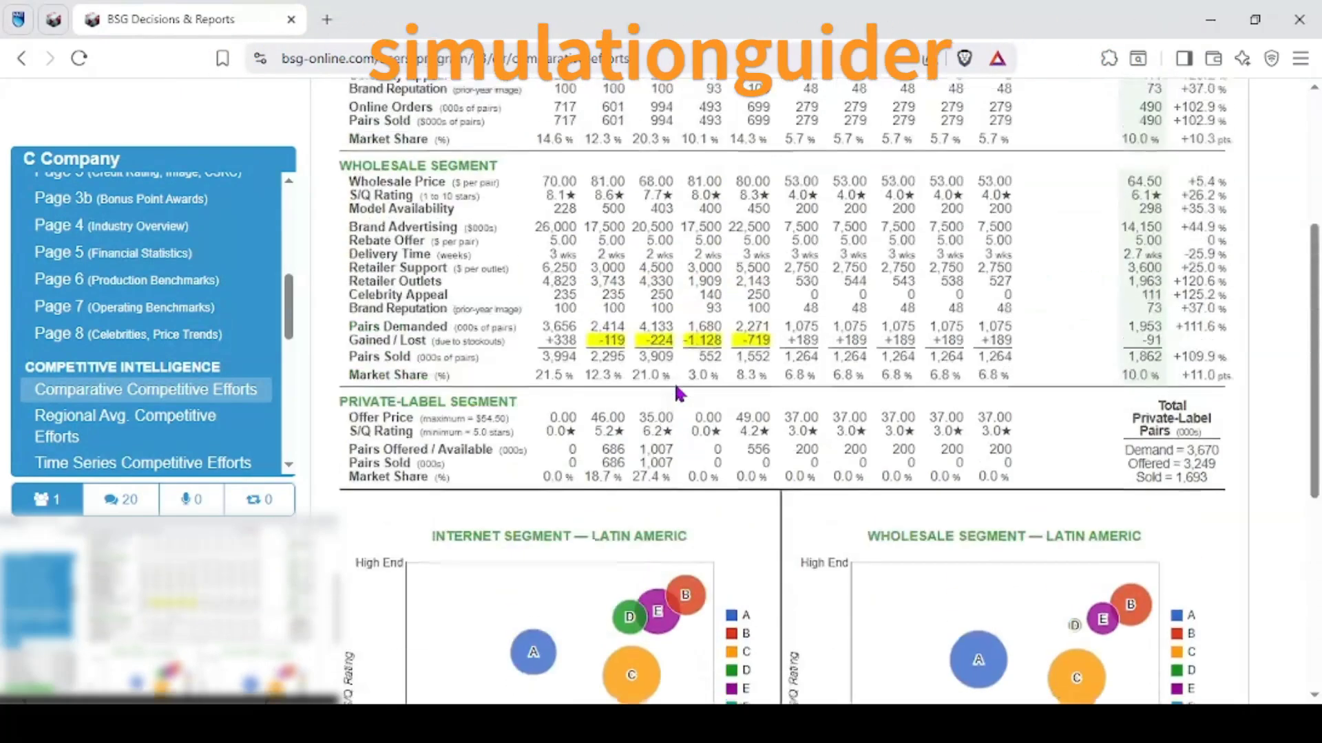
{"action": "scroll", "coordinate": [677, 391], "scroll_direction": "up", "scroll_amount": 3}
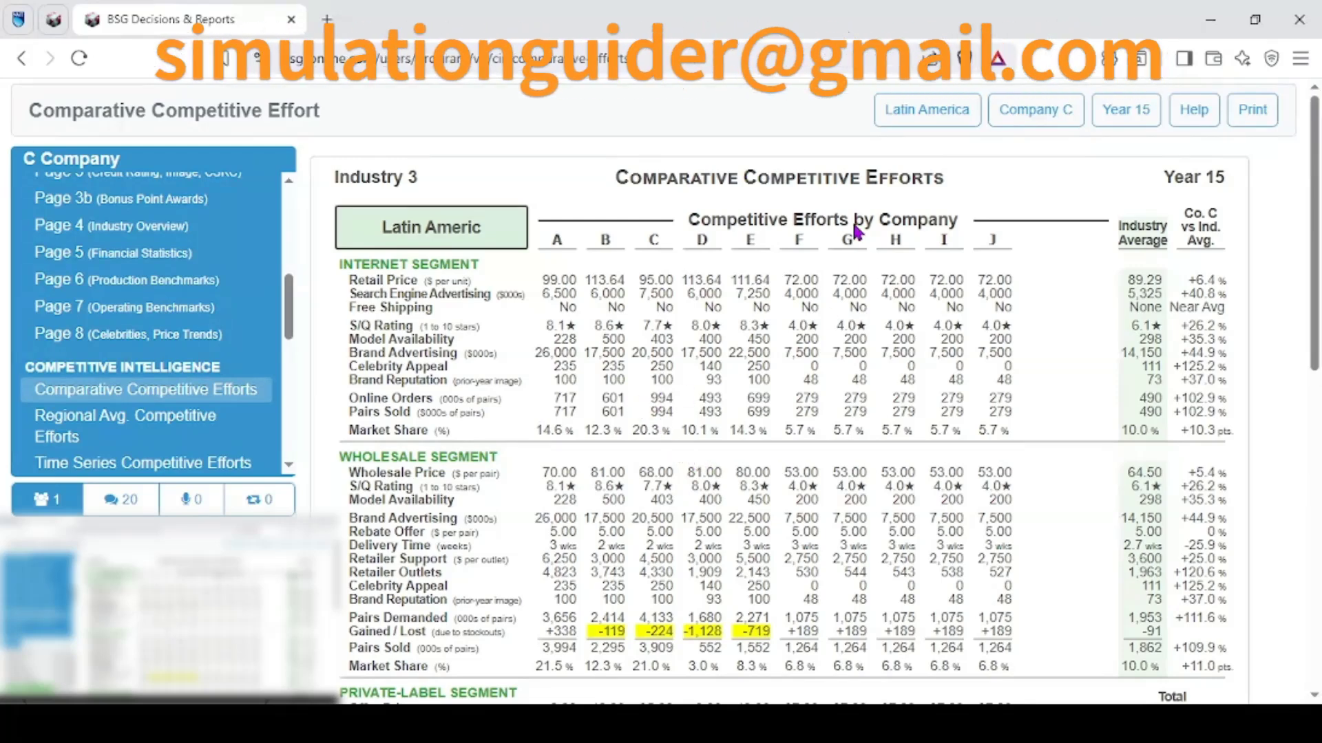
{"action": "left_click", "coordinate": [926, 110]}
{"action": "left_click", "coordinate": [900, 146]}
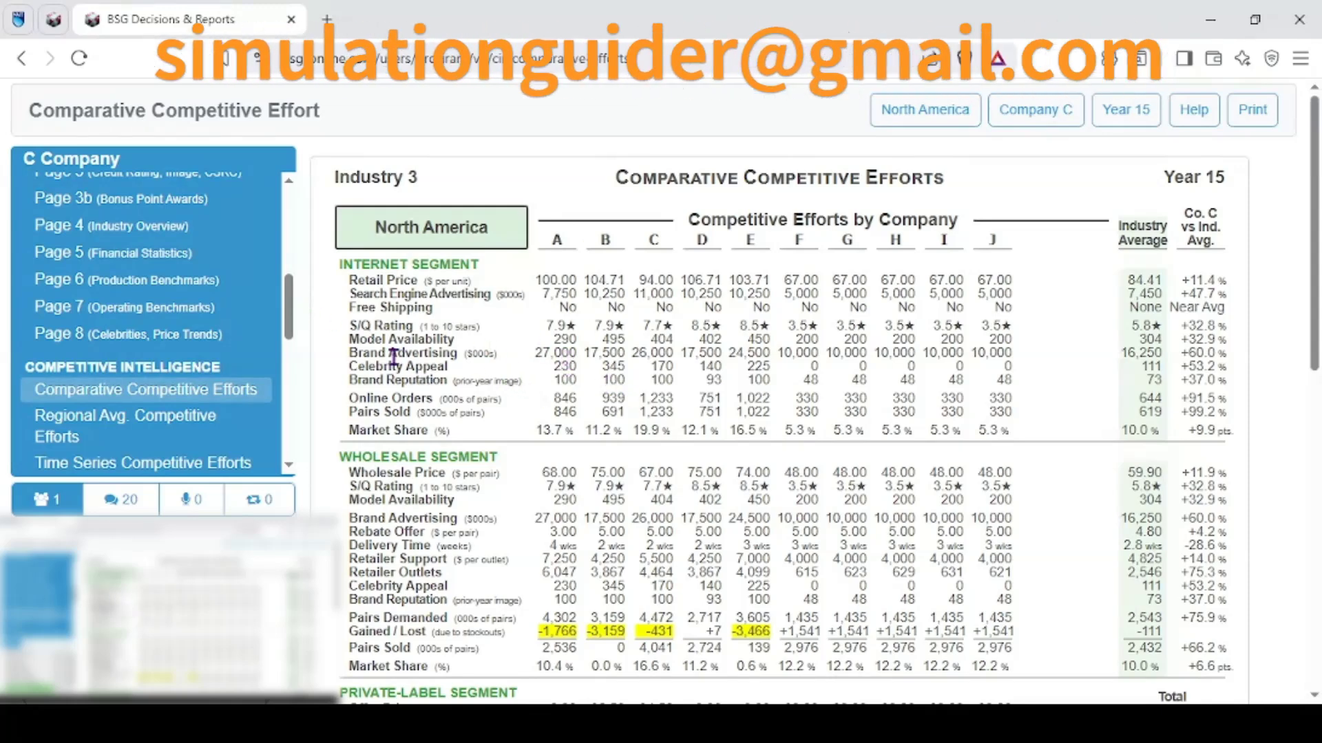
Step: Browse the Footwear Industry Report's Industry Overview, Financial Statistics and Production Benchmarks pages
{"action": "left_click", "coordinate": [145, 225]}
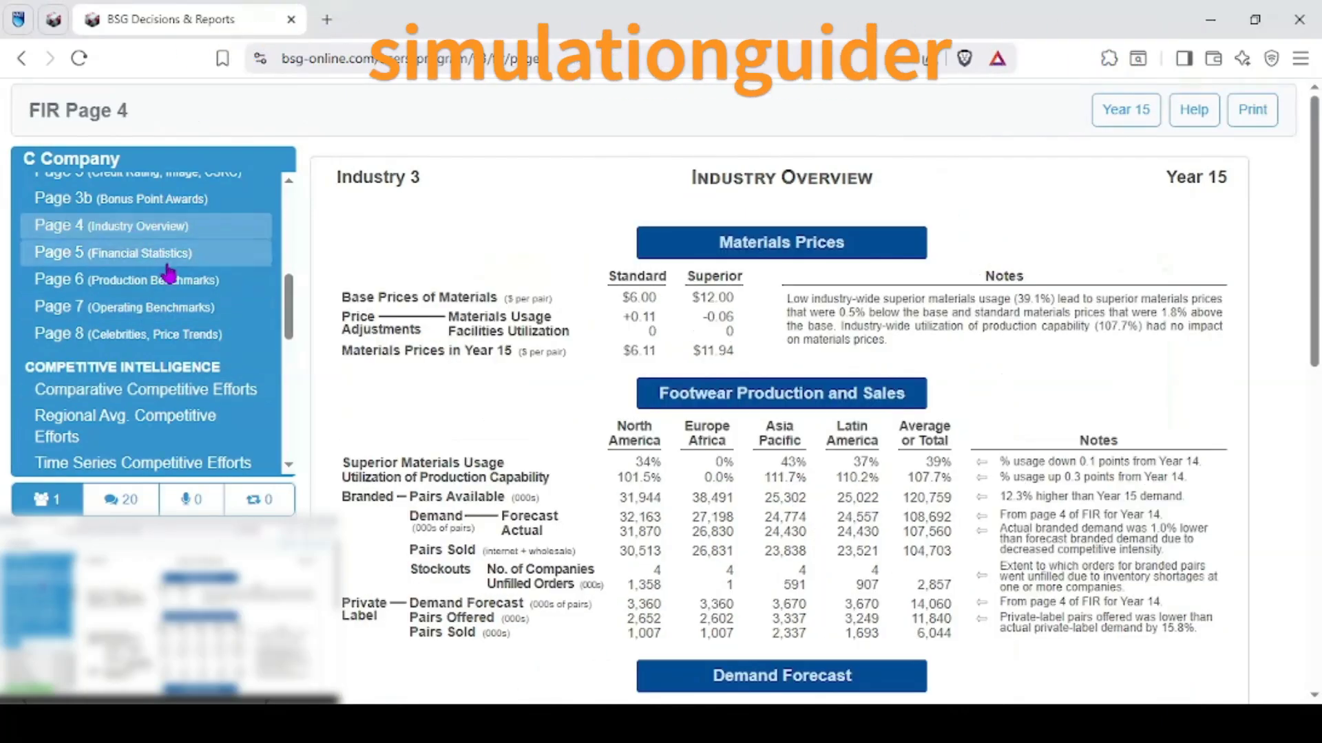
{"action": "left_click", "coordinate": [157, 256]}
{"action": "left_click", "coordinate": [169, 284]}
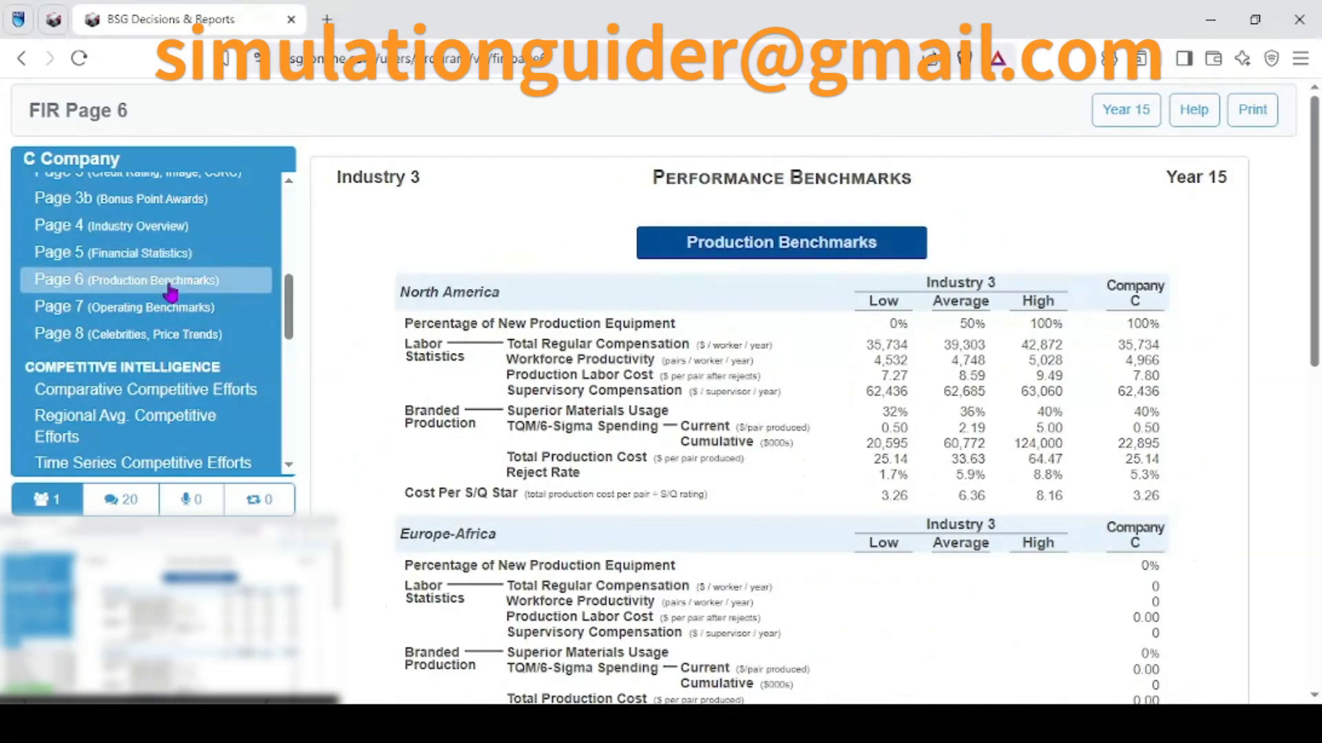
Step: Review the Footwear Industry Report's credit rating, earnings per share and Year 15 scoreboard pages, from Page 3 back to Page 1
{"action": "scroll", "coordinate": [180, 295], "scroll_direction": "up", "scroll_amount": 3}
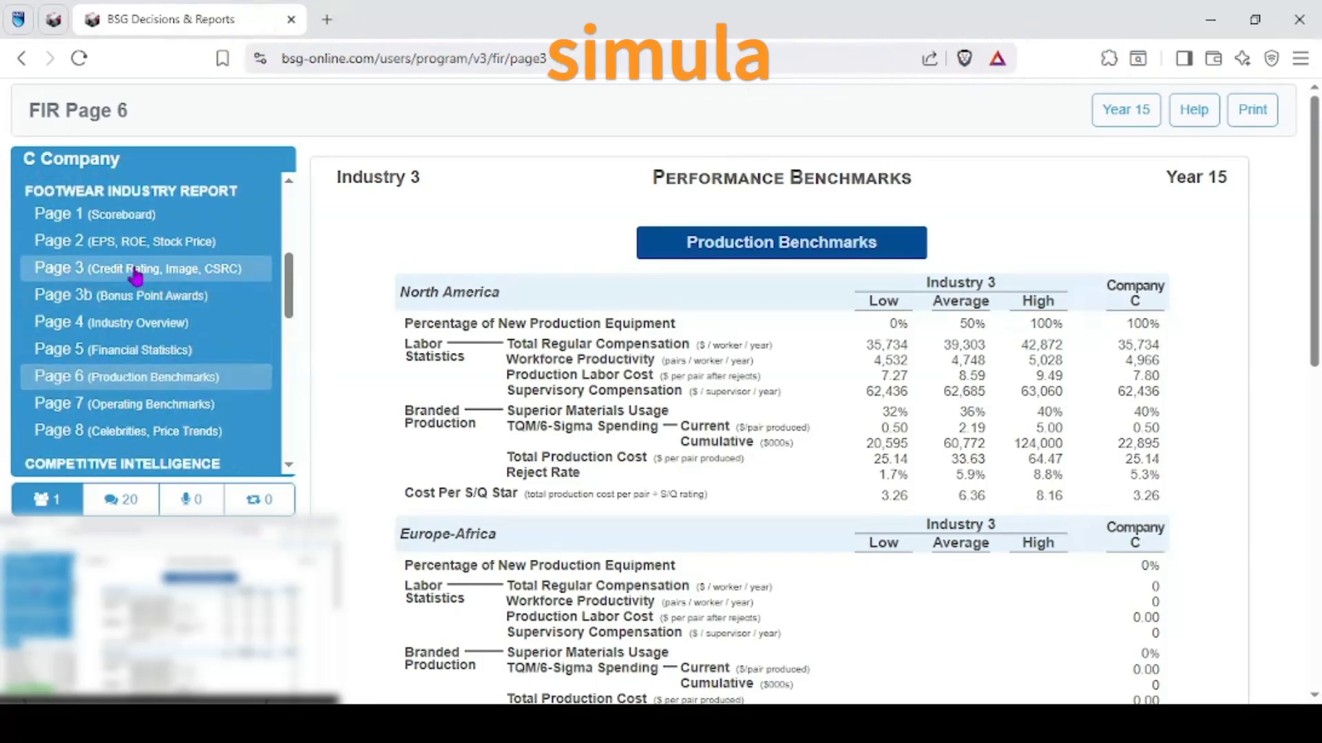
{"action": "left_click", "coordinate": [134, 275]}
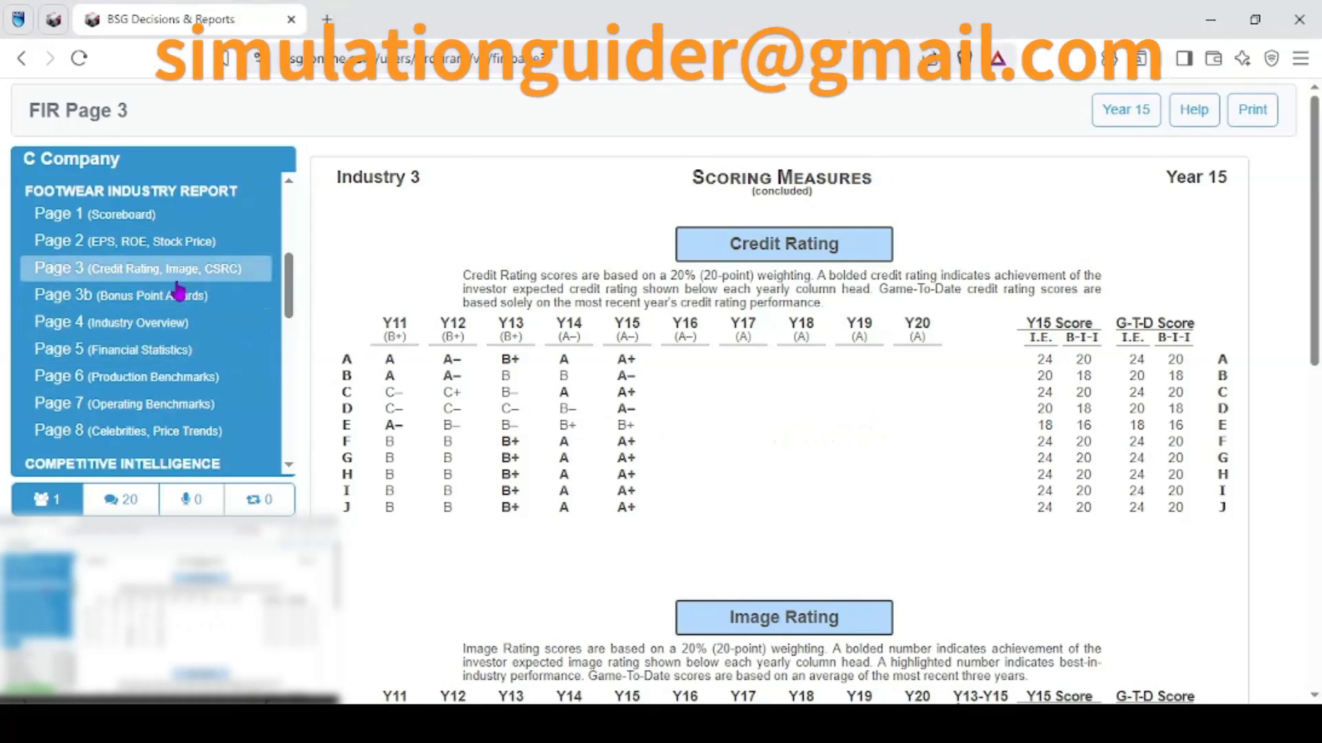
{"action": "left_click", "coordinate": [134, 241]}
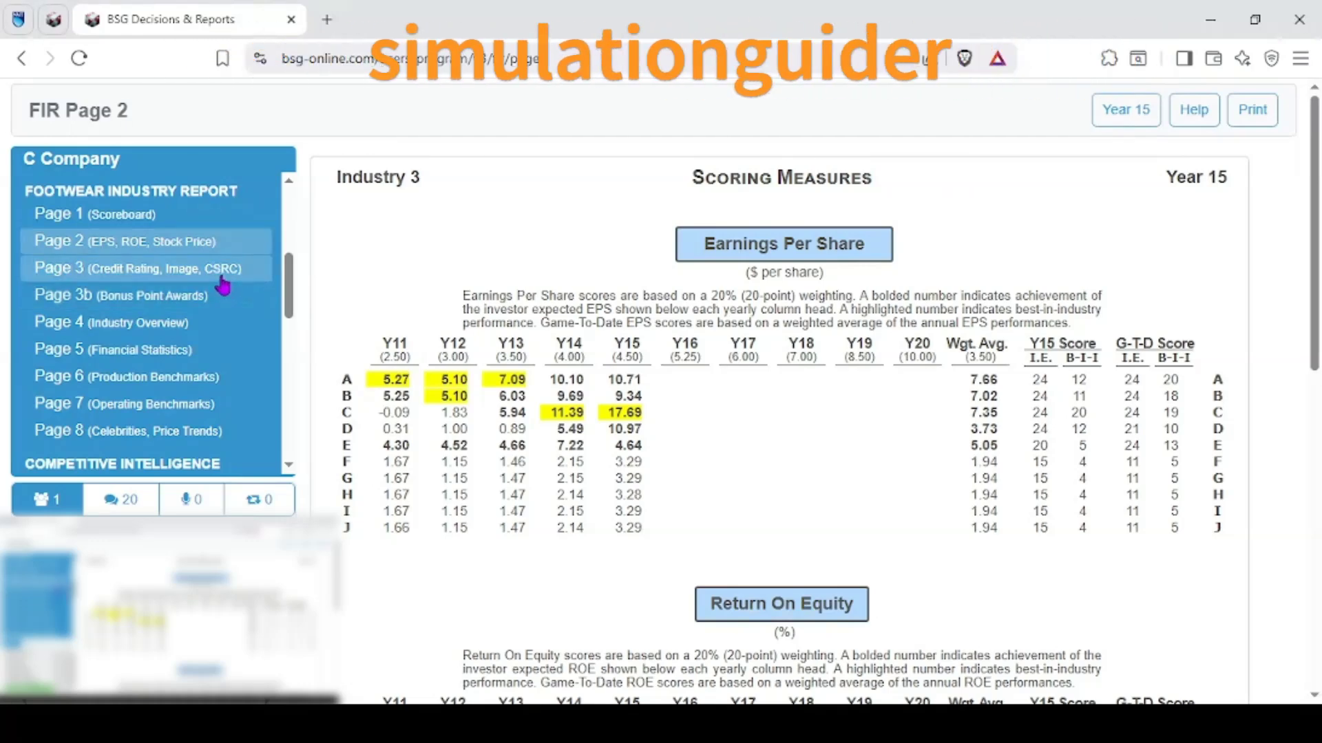
{"action": "left_click", "coordinate": [143, 215]}
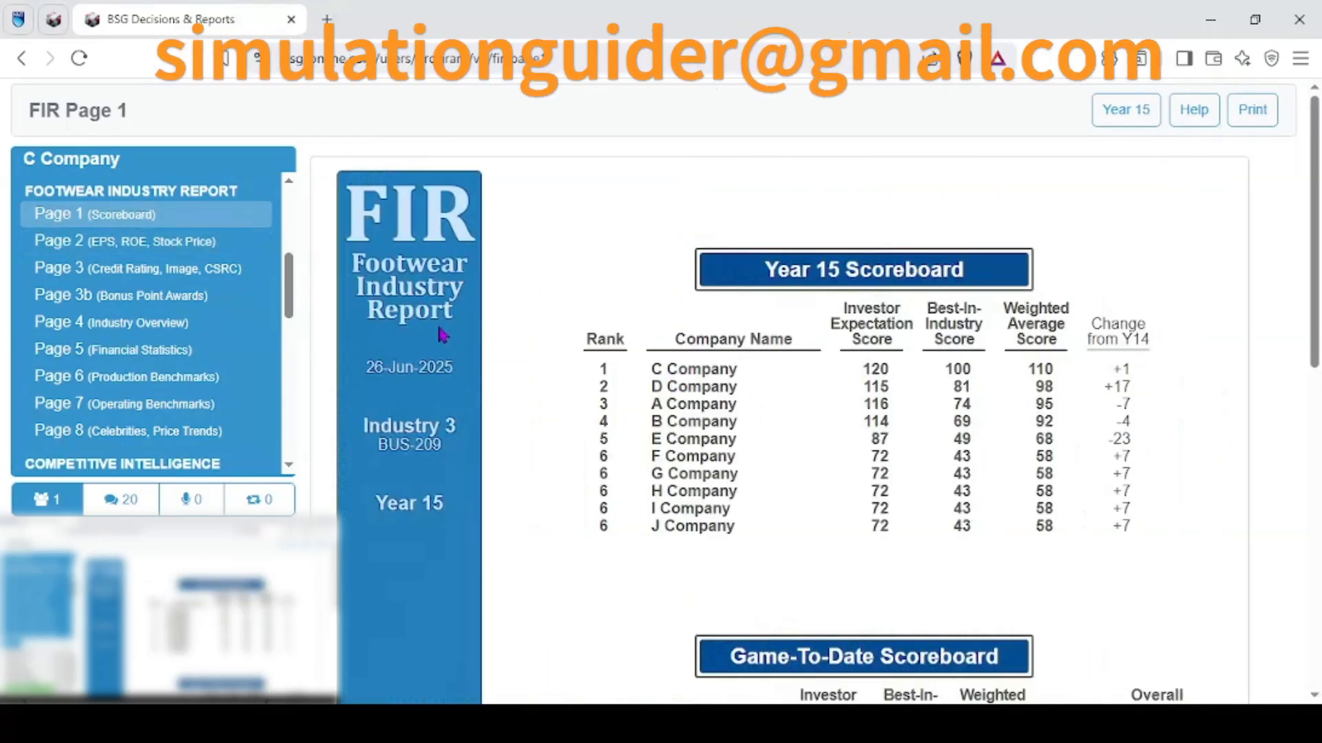
Step: Open the Year 16 Compensation & Training decisions and show the entries for production workers
{"action": "scroll", "coordinate": [192, 241], "scroll_direction": "up", "scroll_amount": 5}
{"action": "scroll", "coordinate": [165, 261], "scroll_direction": "up", "scroll_amount": 3}
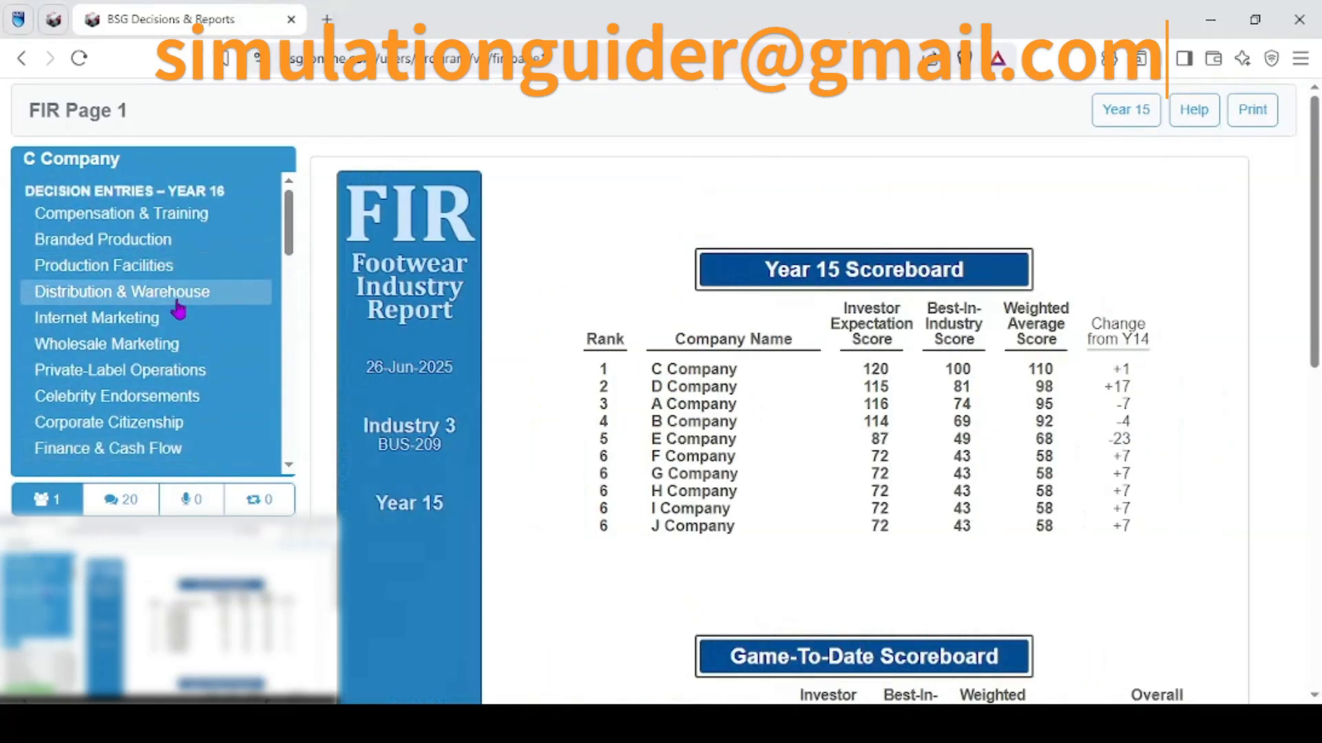
{"action": "left_click", "coordinate": [136, 219]}
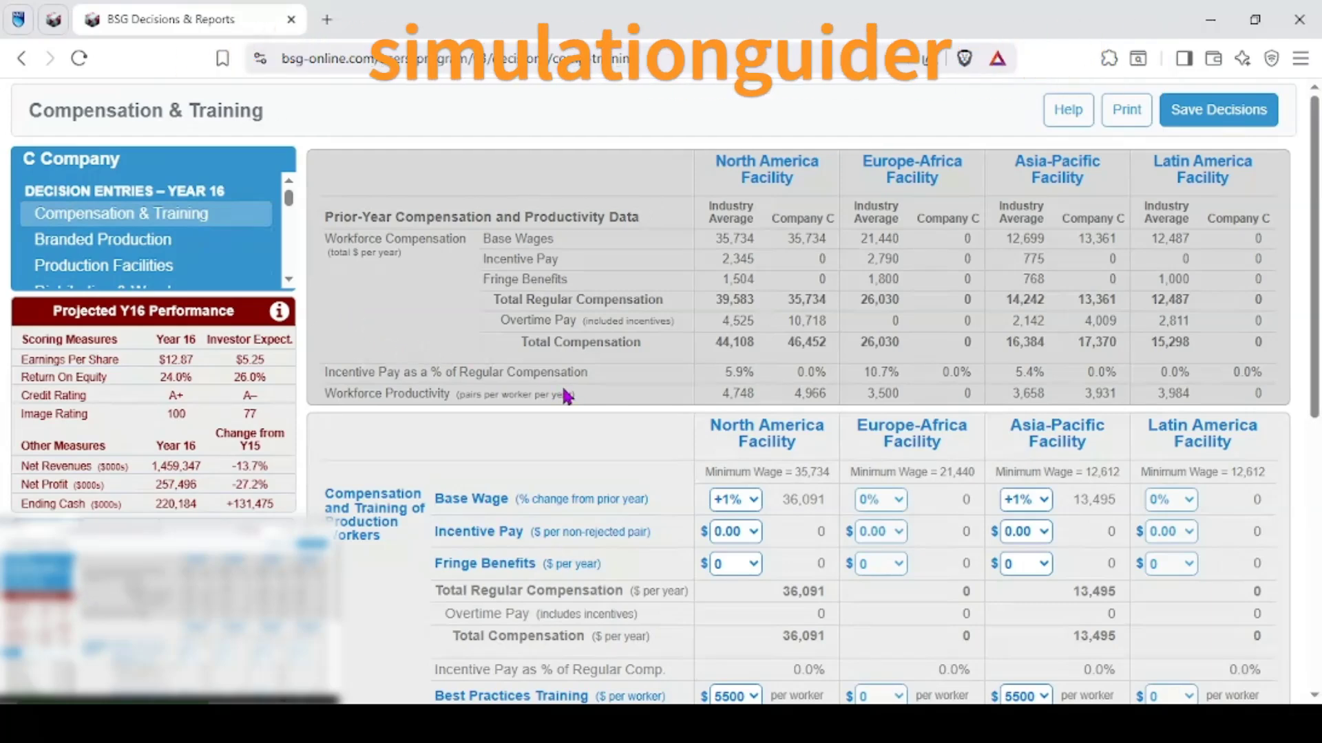
{"action": "scroll", "coordinate": [564, 397], "scroll_direction": "down", "scroll_amount": 2}
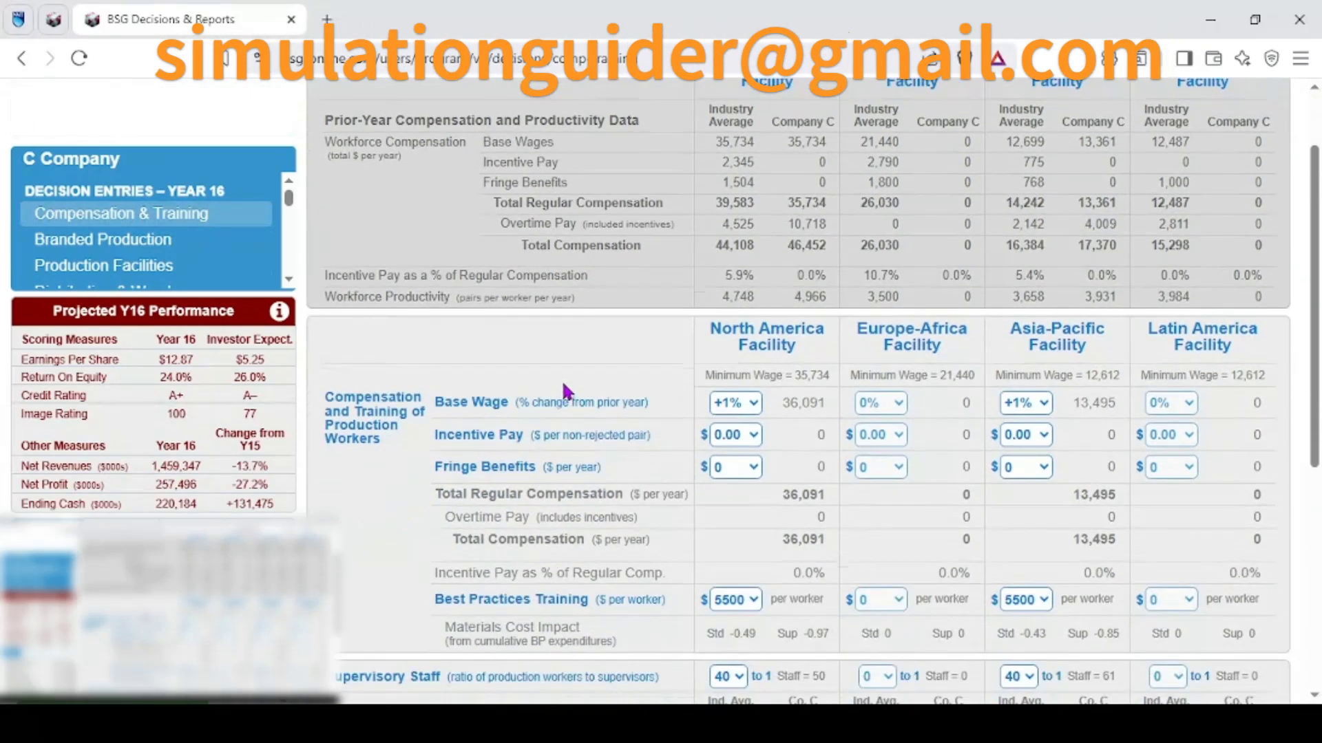
Step: Point out the compensation entries by highlighting their labels, from Base Wage through Best Practices Training to Supervisory Staff and Supervisory Compensation
{"action": "left_click_drag", "start_coordinate": [435, 409], "coordinate": [479, 405]}
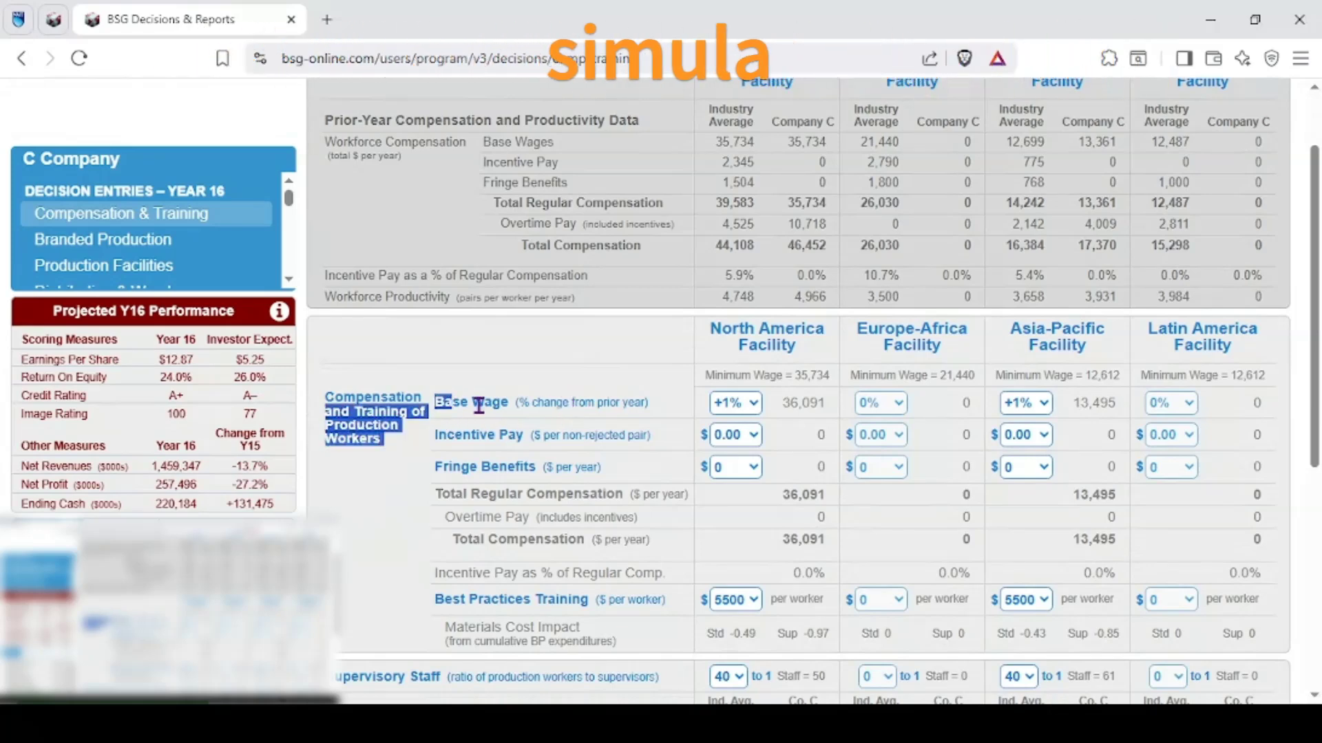
{"action": "double_click", "coordinate": [490, 433]}
{"action": "left_click_drag", "start_coordinate": [435, 467], "coordinate": [523, 467]}
{"action": "scroll", "coordinate": [523, 472], "scroll_direction": "down", "scroll_amount": 2}
{"action": "left_click_drag", "start_coordinate": [433, 410], "coordinate": [533, 412]}
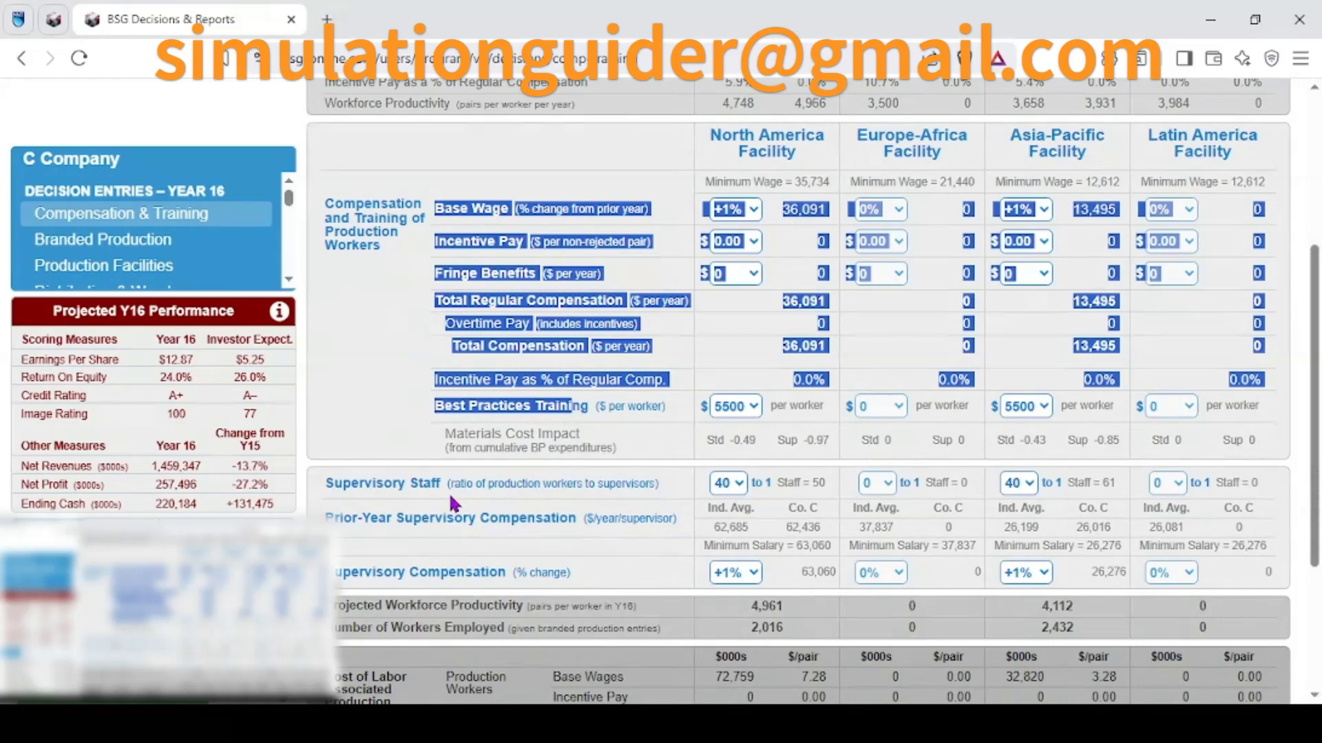
{"action": "left_click_drag", "start_coordinate": [363, 483], "coordinate": [418, 484]}
{"action": "left_click_drag", "start_coordinate": [395, 572], "coordinate": [506, 573]}
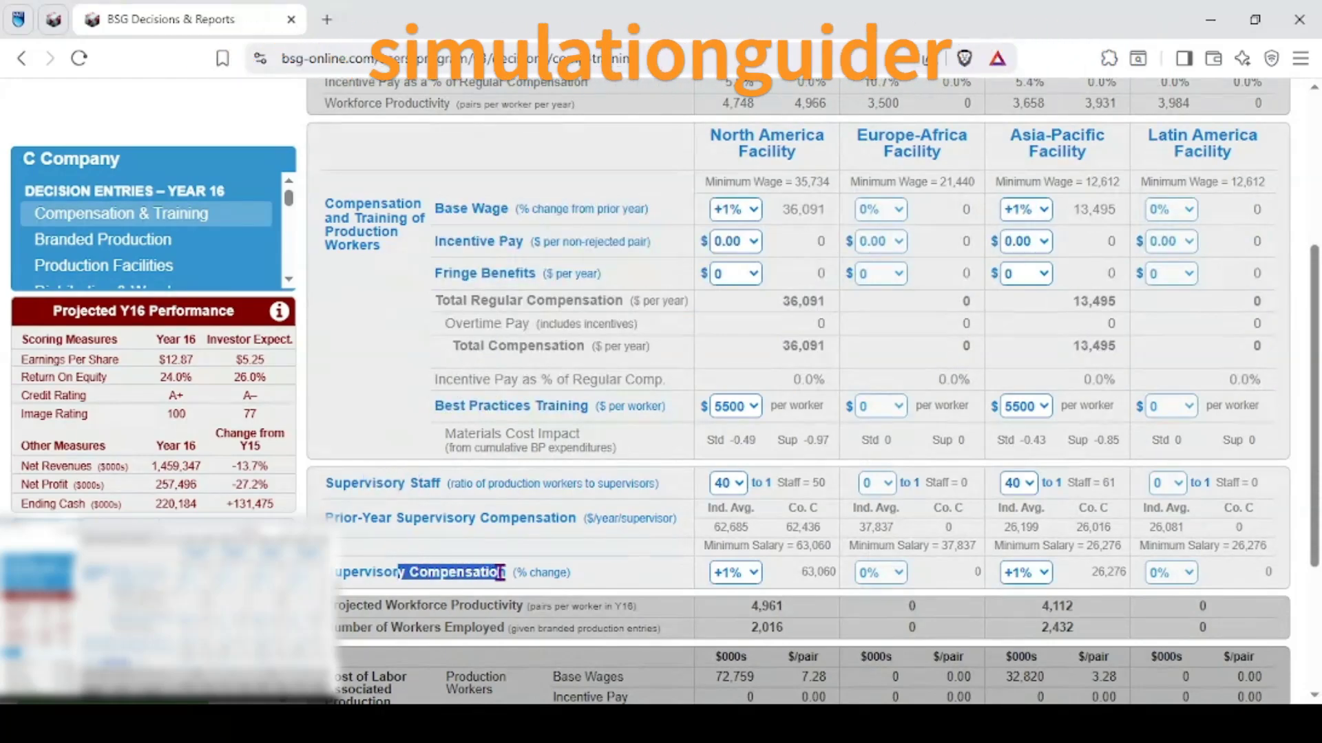
Step: Highlight the North America and Asia-Pacific facility headings and the Base Wage row across the facilities
{"action": "scroll", "coordinate": [647, 478], "scroll_direction": "up", "scroll_amount": 4}
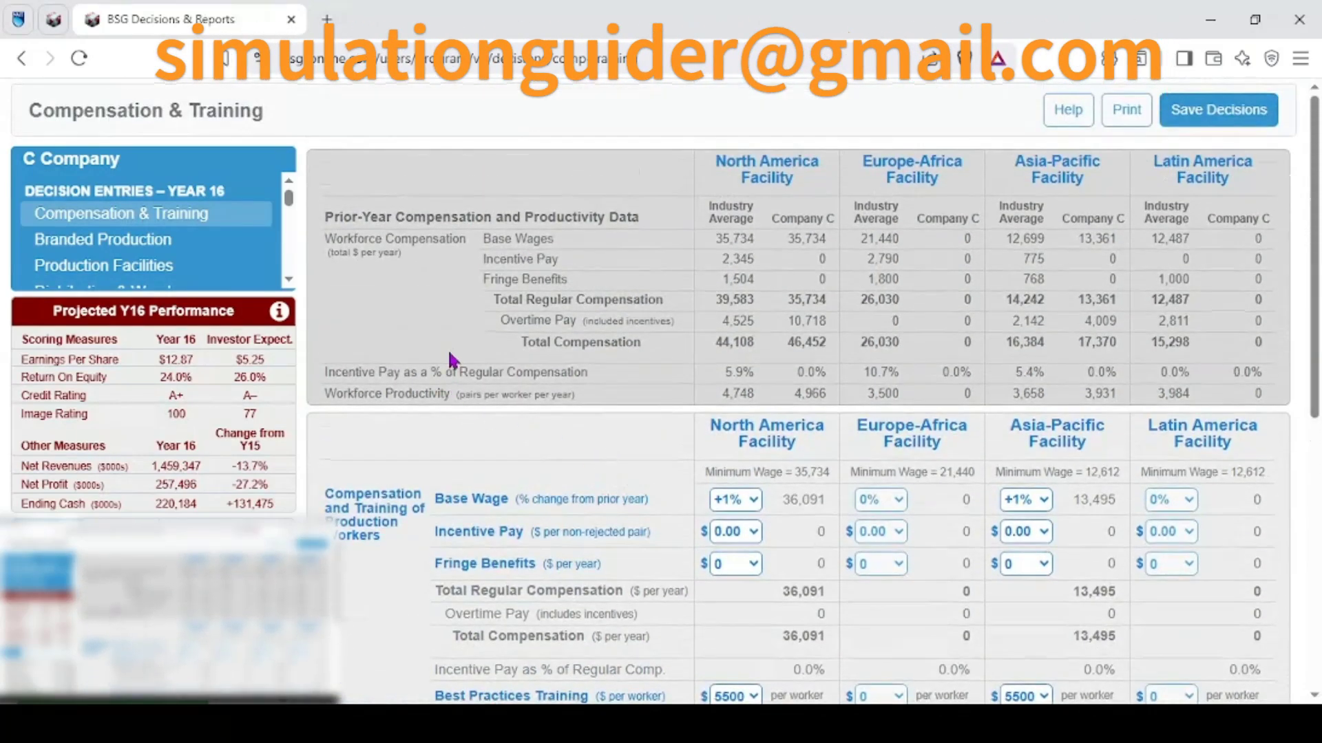
{"action": "scroll", "coordinate": [514, 501], "scroll_direction": "down", "scroll_amount": 2}
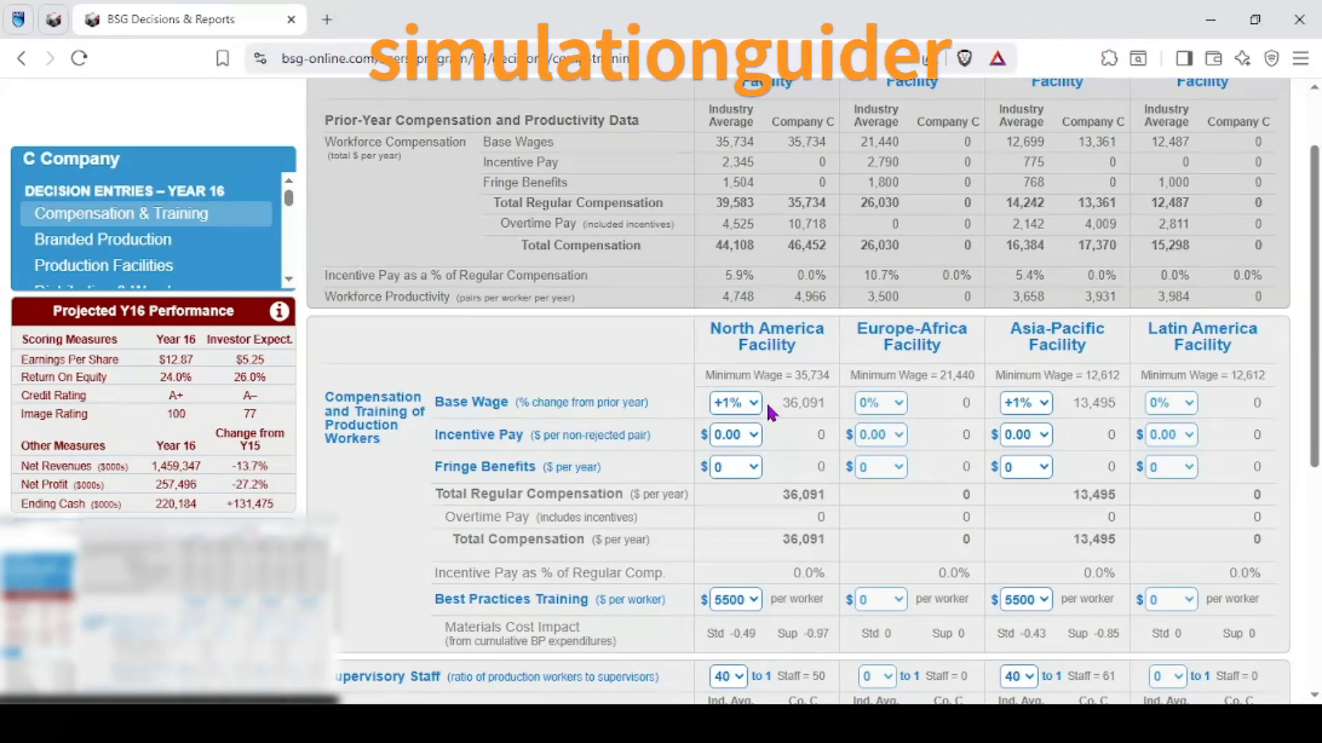
{"action": "left_click_drag", "start_coordinate": [708, 324], "coordinate": [803, 347]}
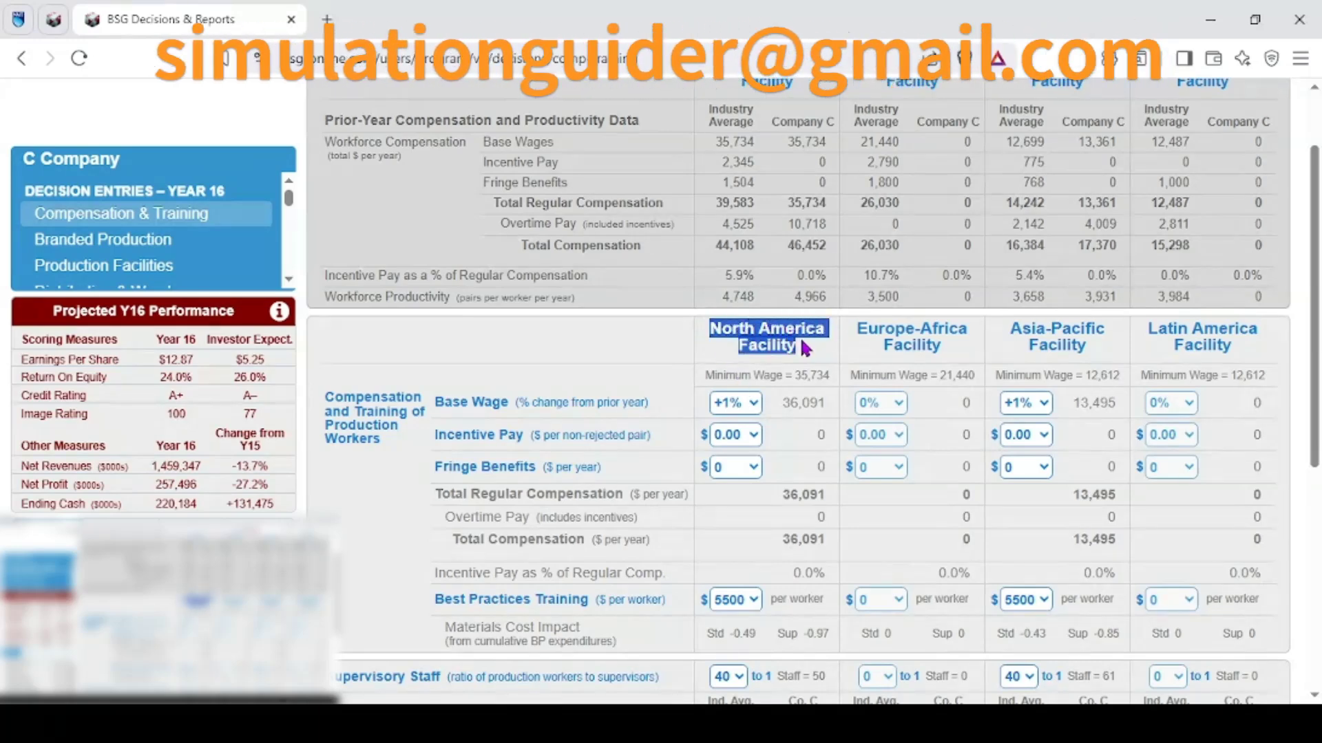
{"action": "left_click_drag", "start_coordinate": [1010, 329], "coordinate": [1108, 350]}
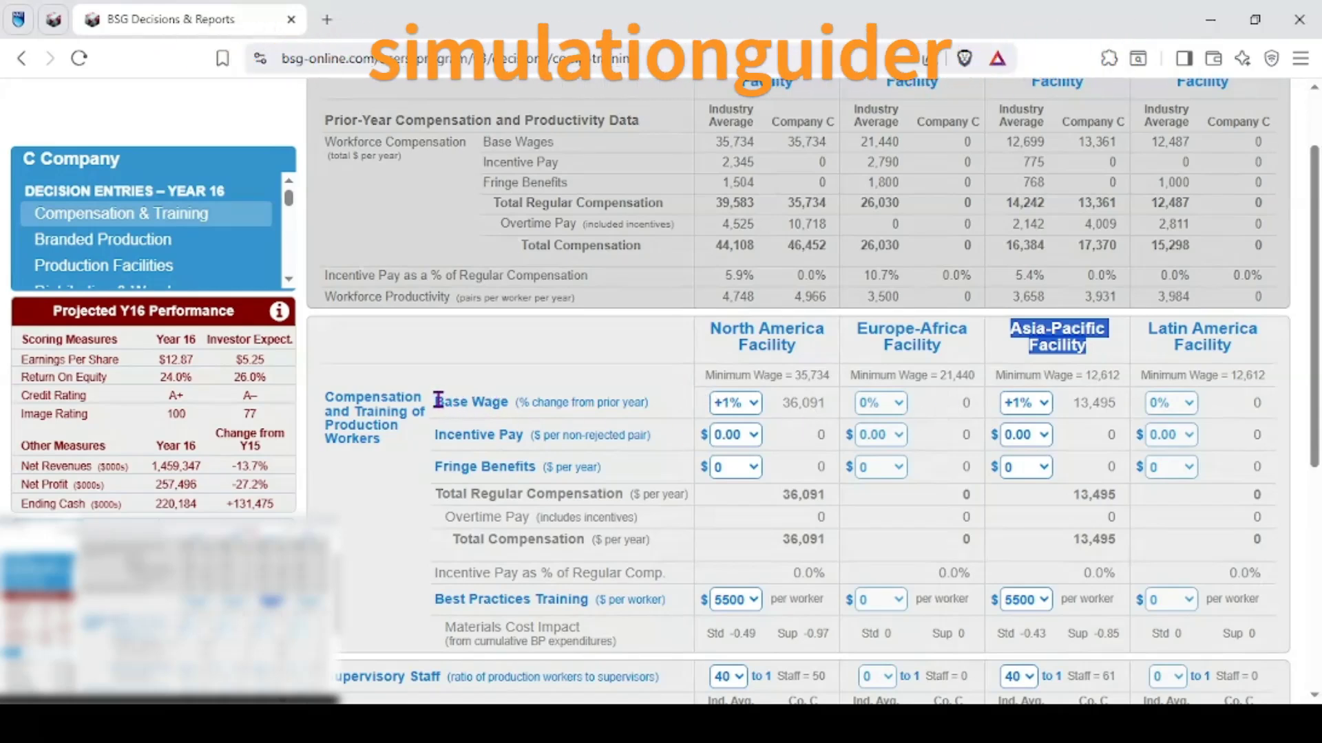
{"action": "left_click_drag", "start_coordinate": [438, 401], "coordinate": [731, 413]}
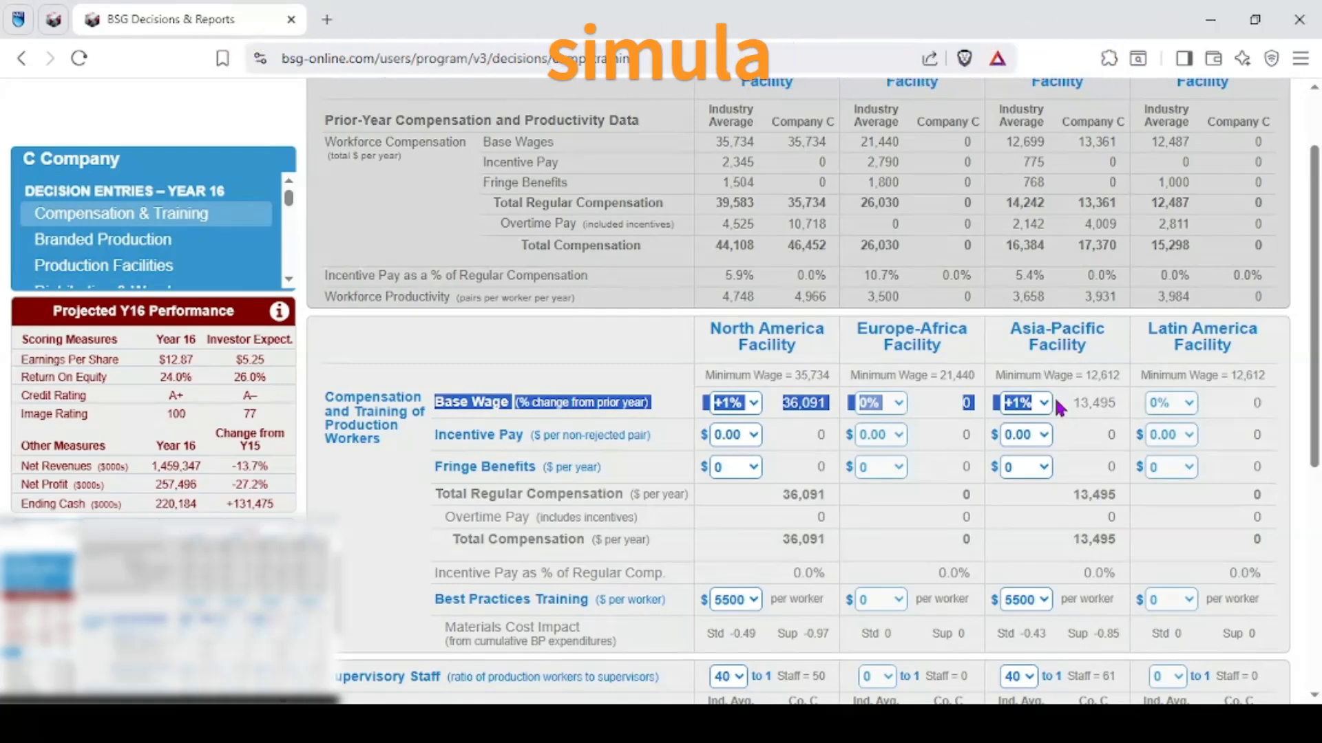
{"action": "left_click", "coordinate": [996, 398]}
Step: Highlight the Fringe Benefits and Best Practices Training labels in the production workers' section
{"action": "scroll", "coordinate": [647, 370], "scroll_direction": "down", "scroll_amount": 3}
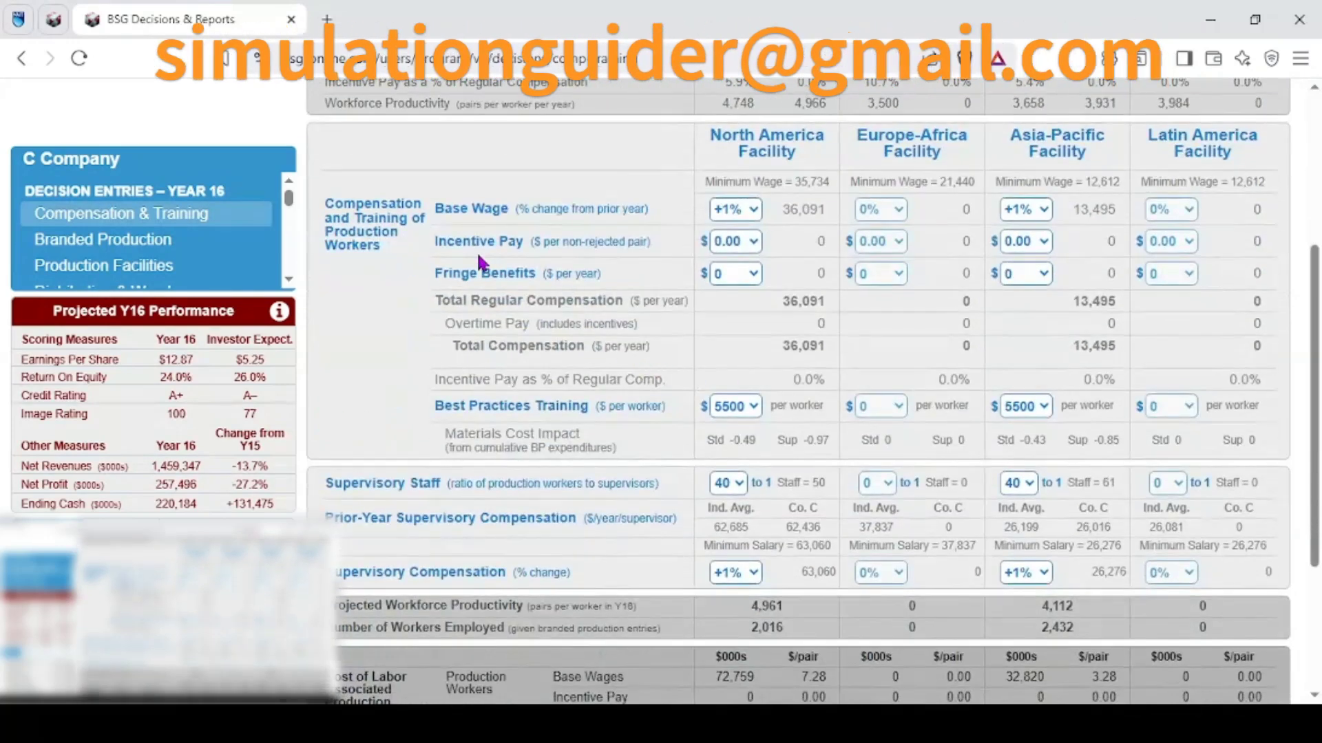
{"action": "left_click_drag", "start_coordinate": [436, 274], "coordinate": [524, 273]}
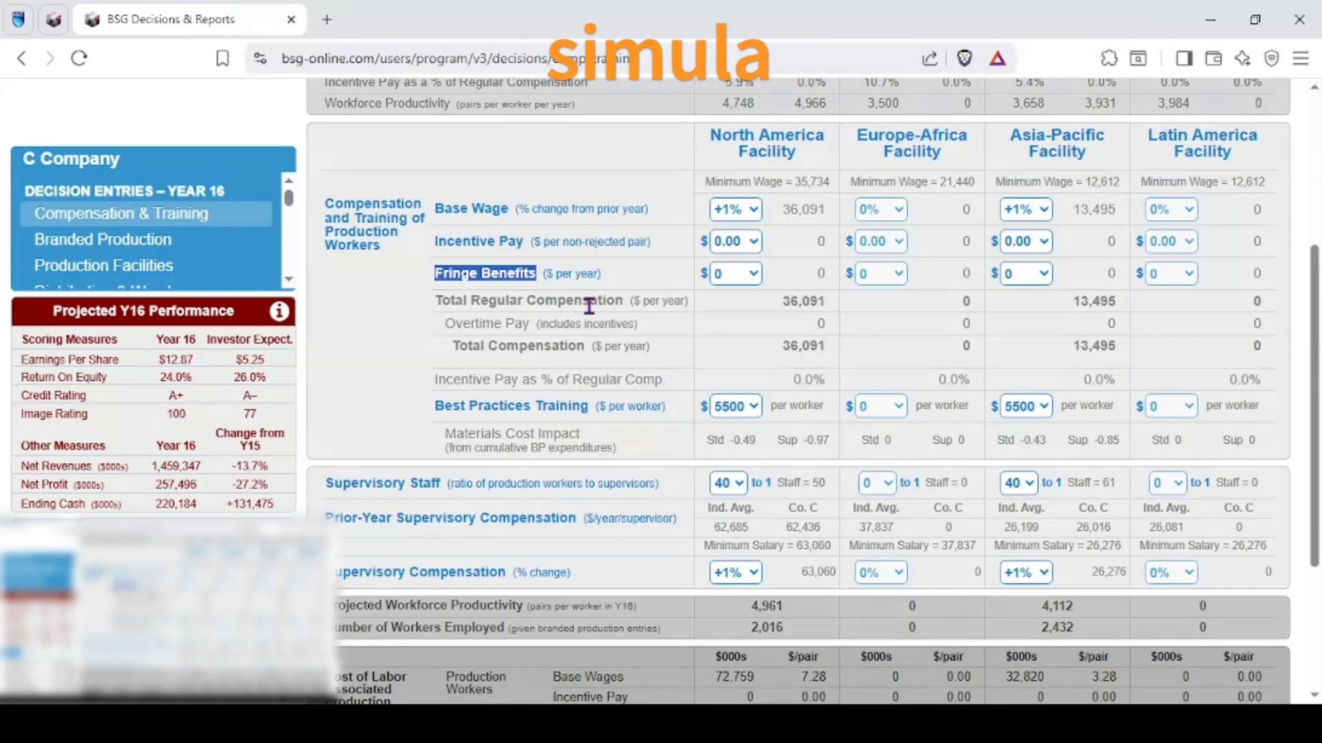
{"action": "left_click", "coordinate": [575, 275]}
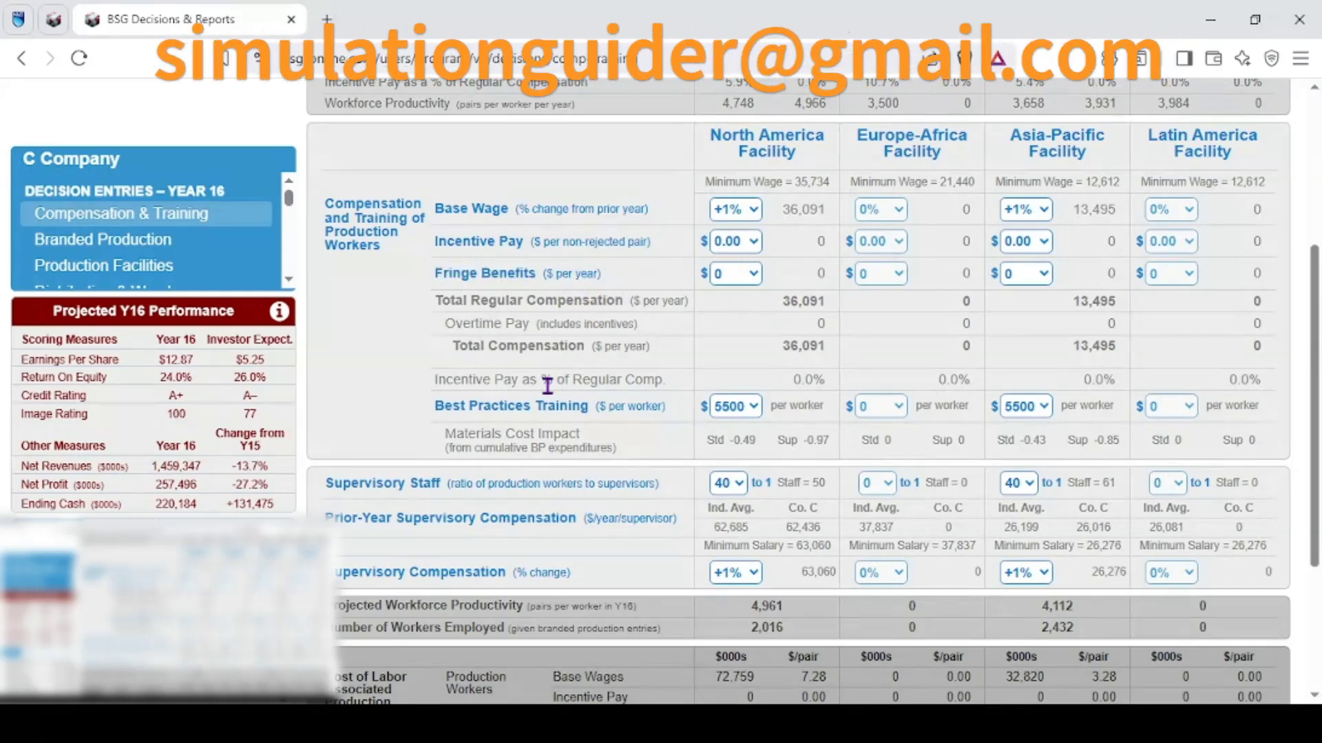
{"action": "left_click_drag", "start_coordinate": [434, 406], "coordinate": [607, 407]}
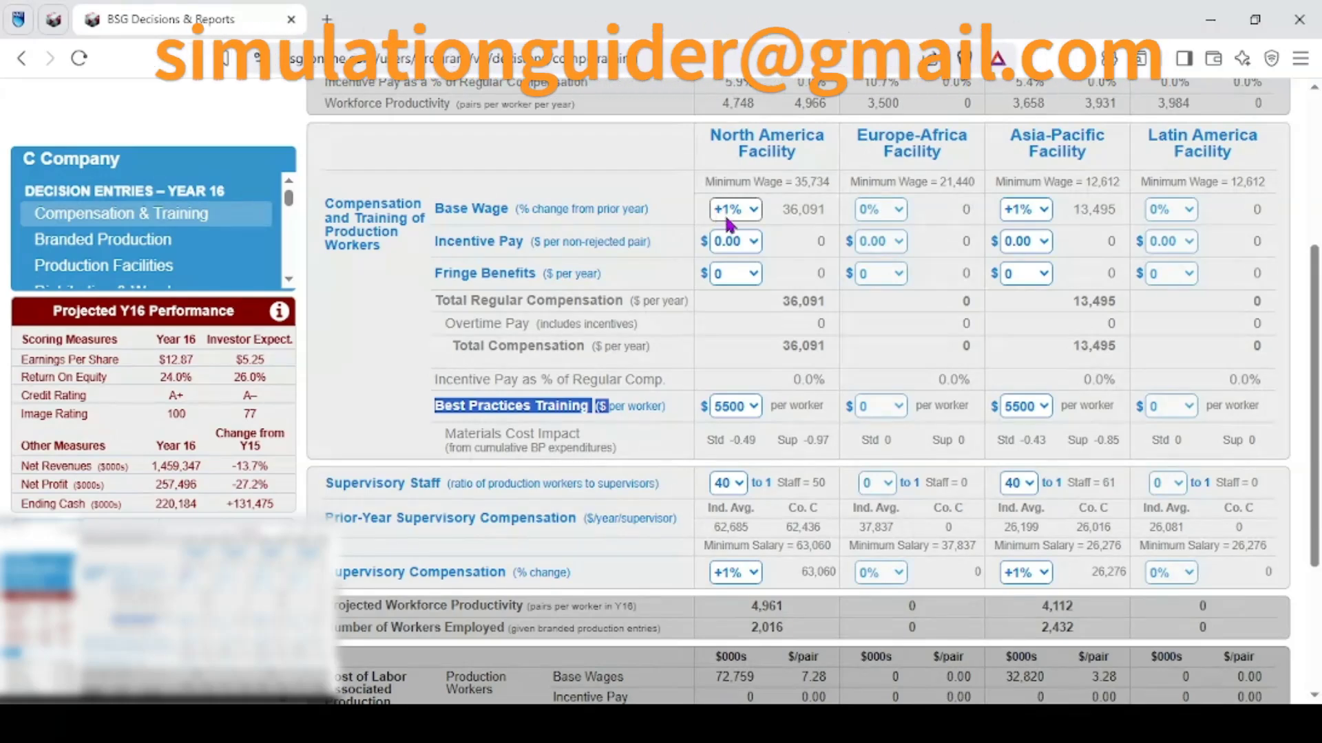
Step: Examine the supervisory entries, highlighting the Supervisory Staff and Supervisory Compensation labels
{"action": "scroll", "coordinate": [688, 409], "scroll_direction": "down", "scroll_amount": 3}
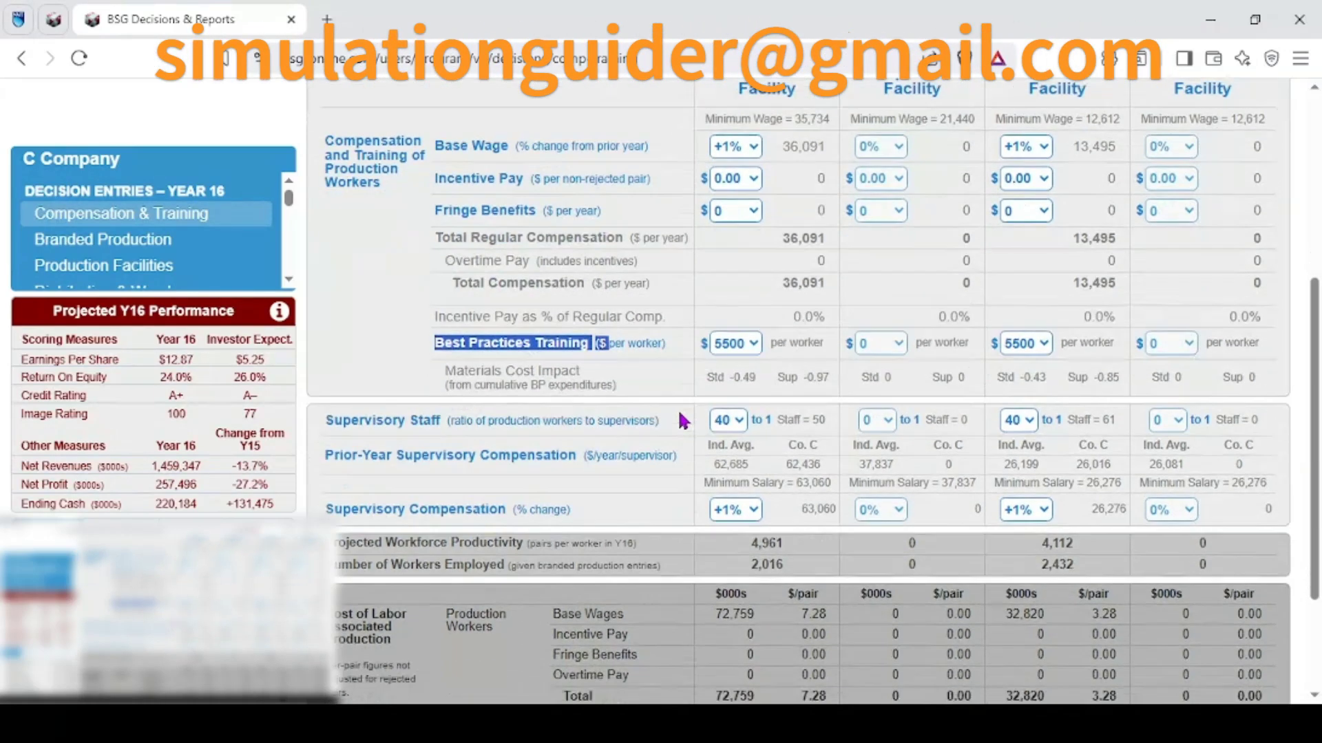
{"action": "left_click_drag", "start_coordinate": [329, 285], "coordinate": [436, 293]}
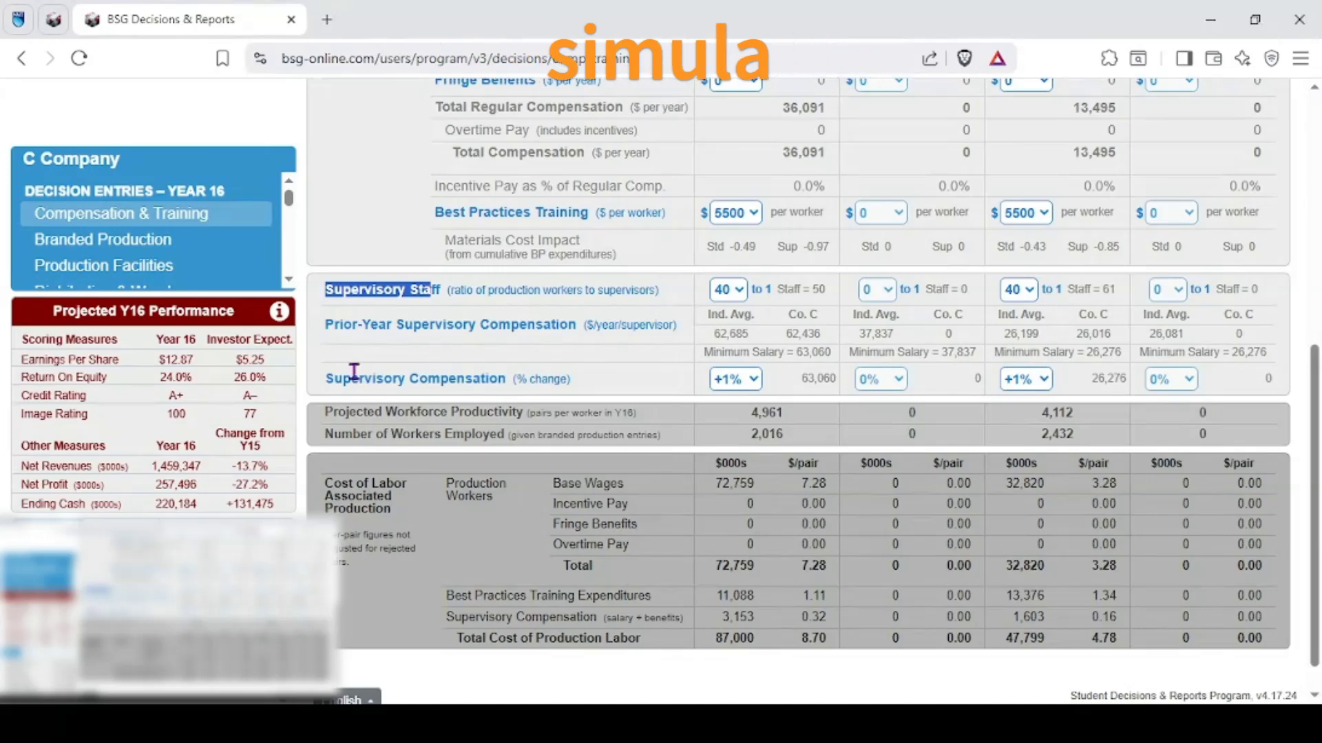
{"action": "left_click_drag", "start_coordinate": [328, 375], "coordinate": [533, 372]}
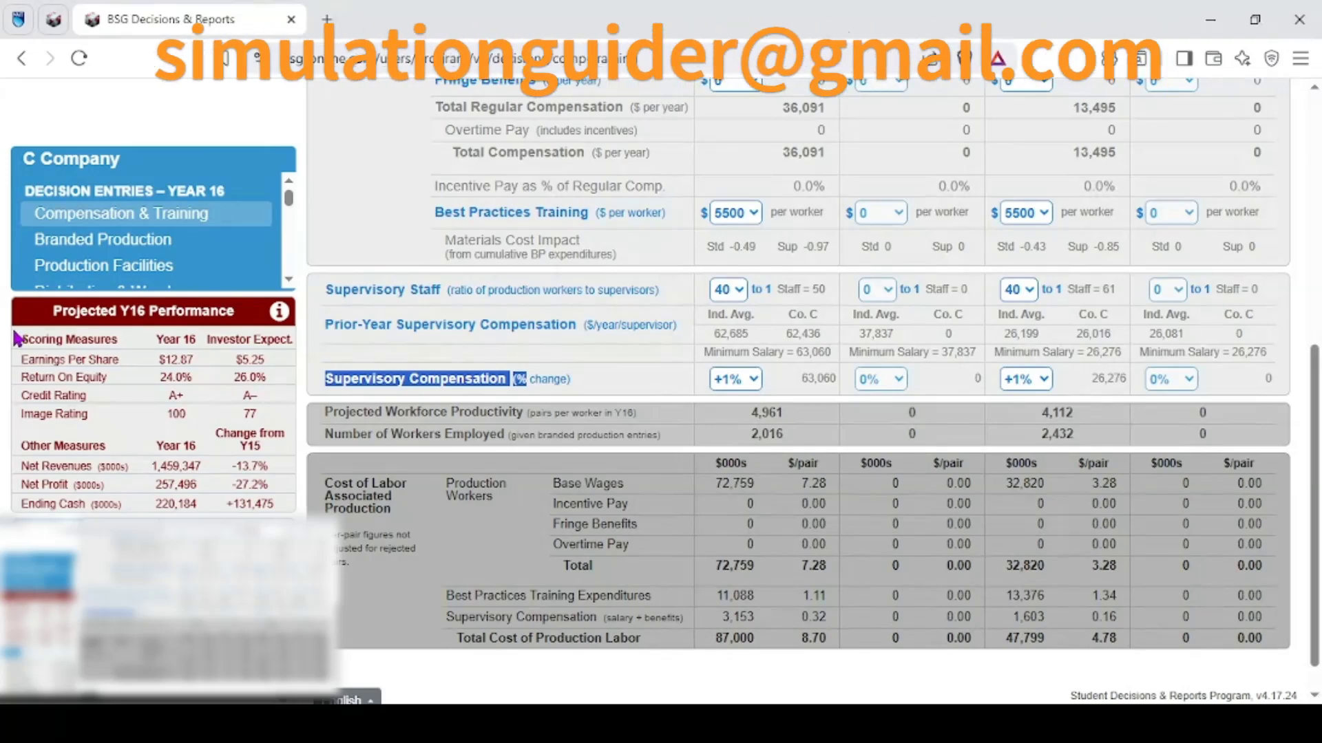
Step: Highlight all the Projected Y16 Performance measures and single out Earnings Per Share against the investor expectation
{"action": "left_click_drag", "start_coordinate": [15, 337], "coordinate": [262, 482]}
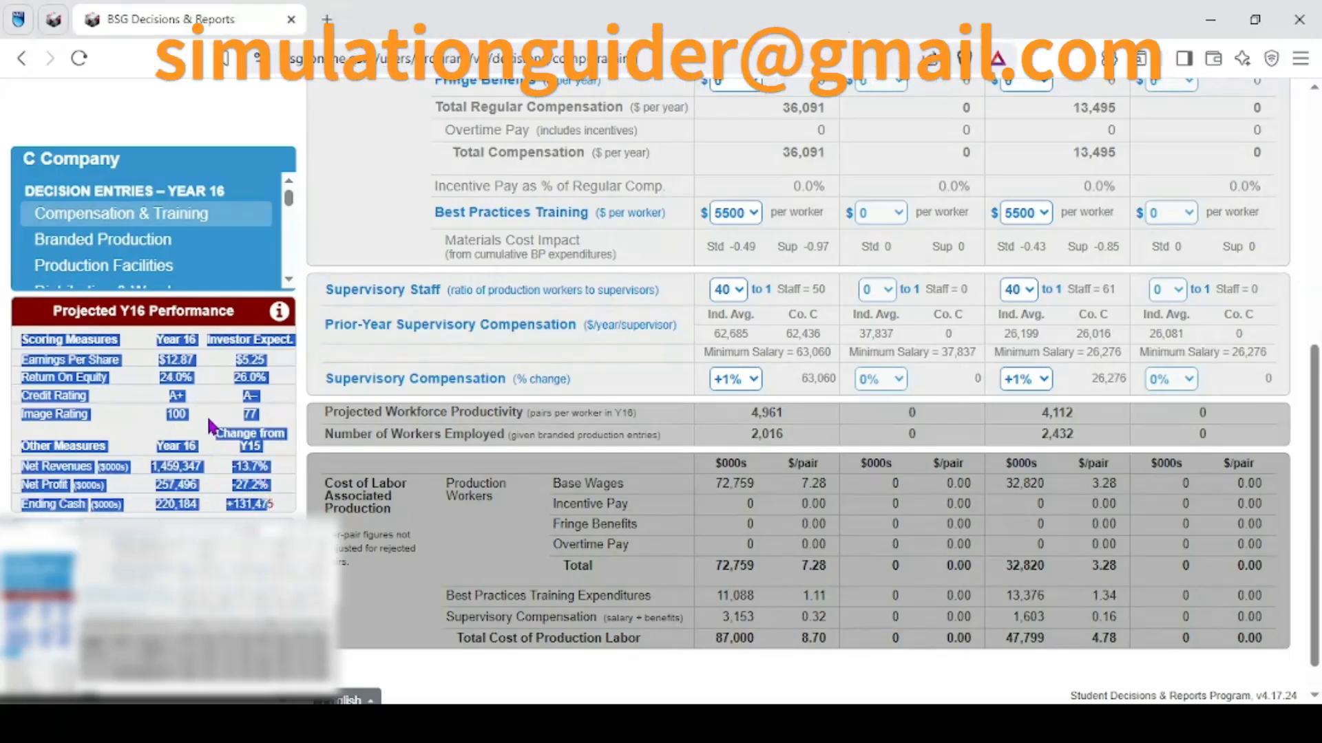
{"action": "left_click", "coordinate": [164, 358]}
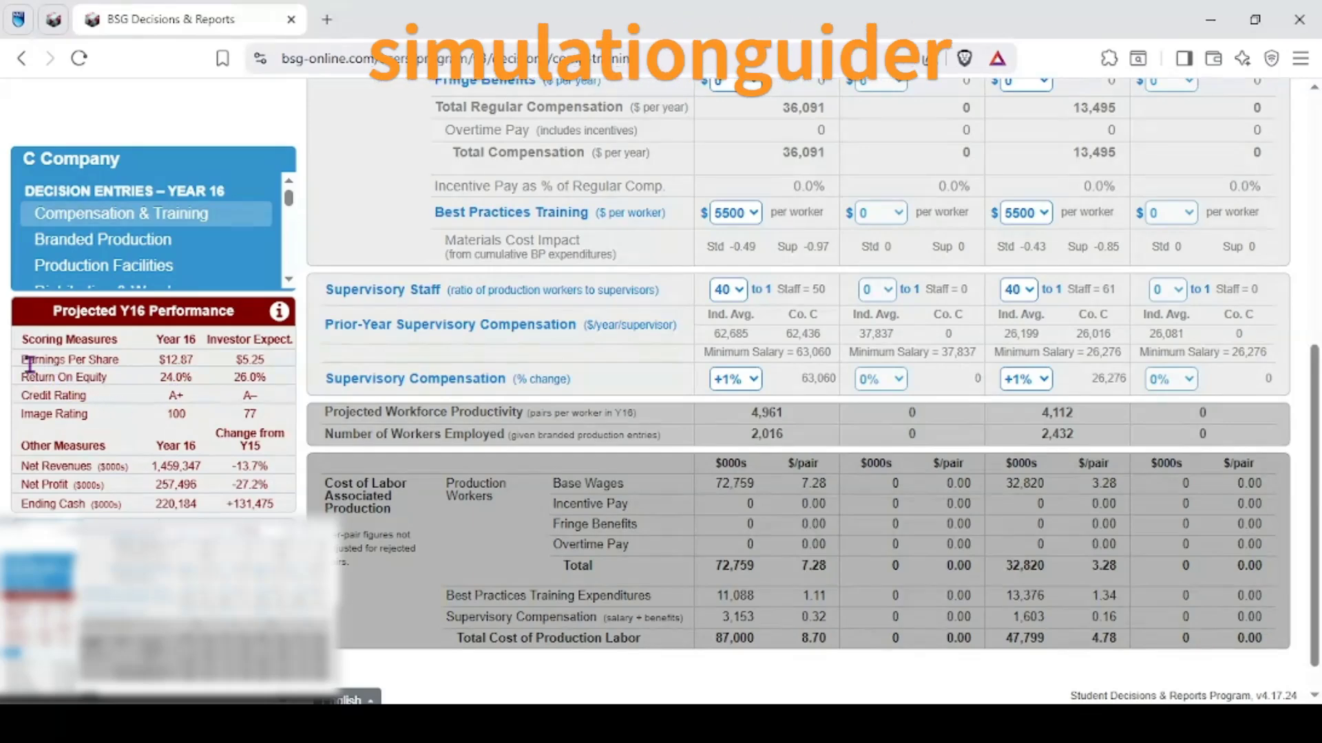
{"action": "left_click_drag", "start_coordinate": [22, 361], "coordinate": [158, 380]}
{"action": "left_click", "coordinate": [182, 361]}
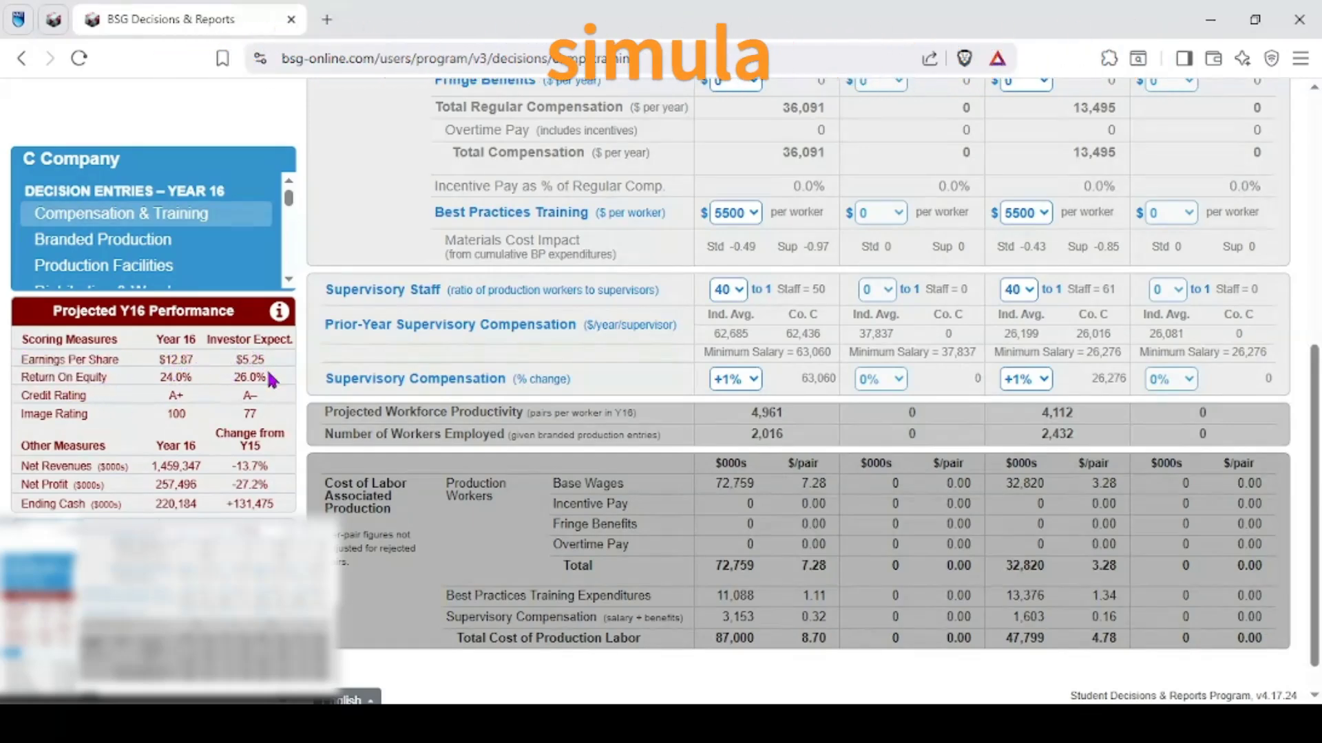
Step: Highlight the projected Return On Equity, Credit Rating and Image Rating to compare them with investor expectations
{"action": "left_click_drag", "start_coordinate": [35, 377], "coordinate": [99, 394]}
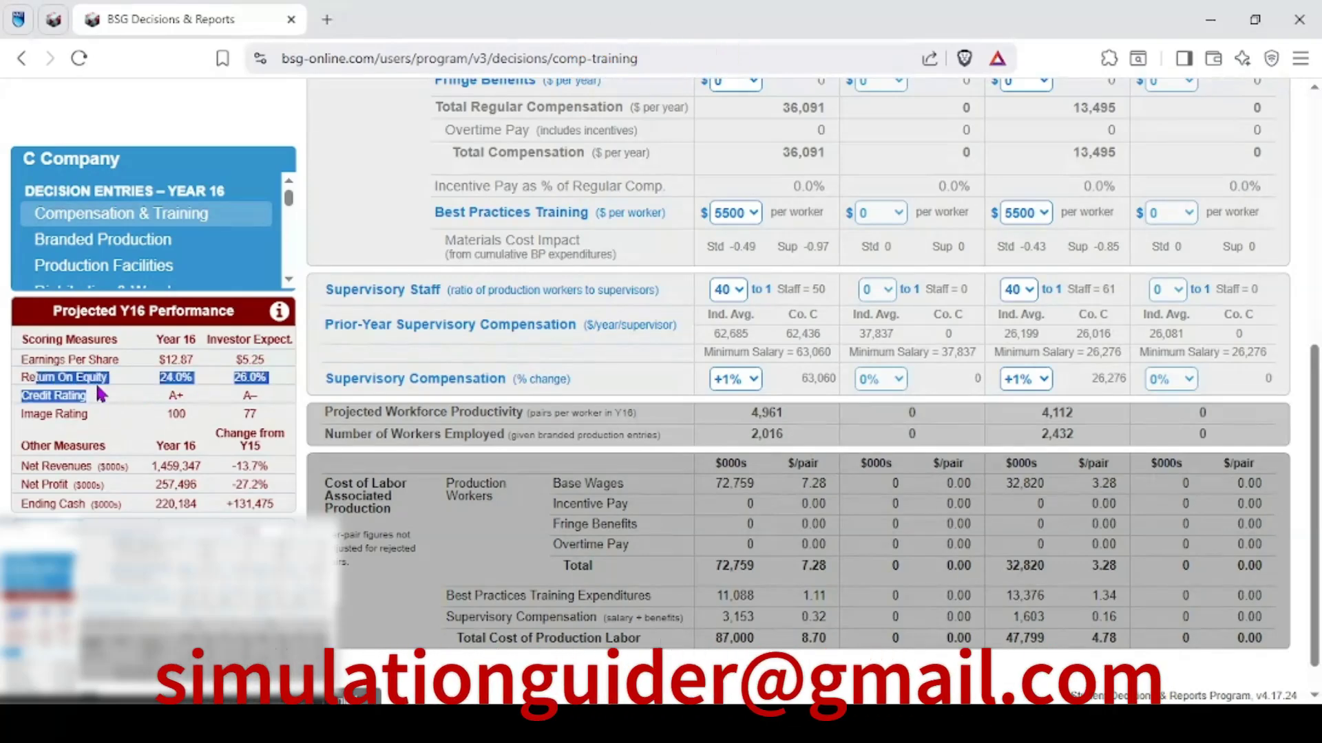
{"action": "left_click", "coordinate": [236, 378]}
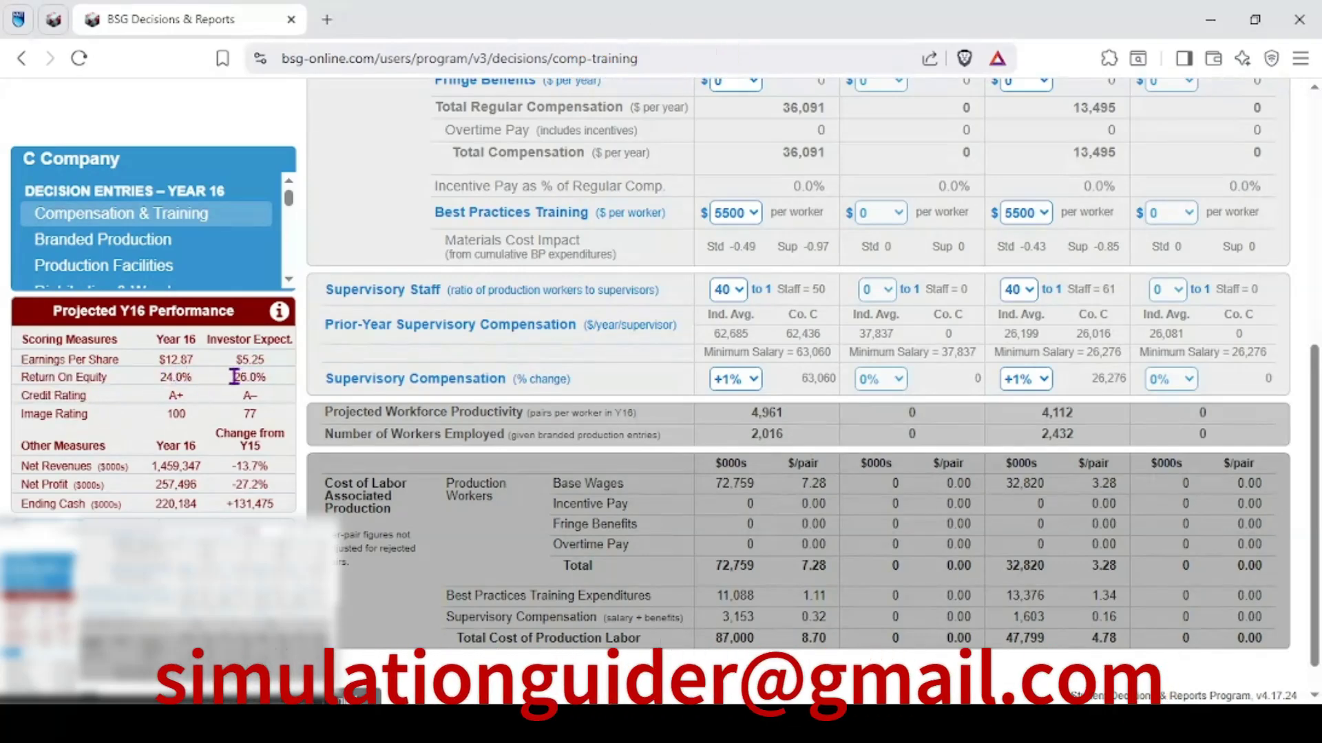
{"action": "left_click_drag", "start_coordinate": [29, 396], "coordinate": [78, 396]}
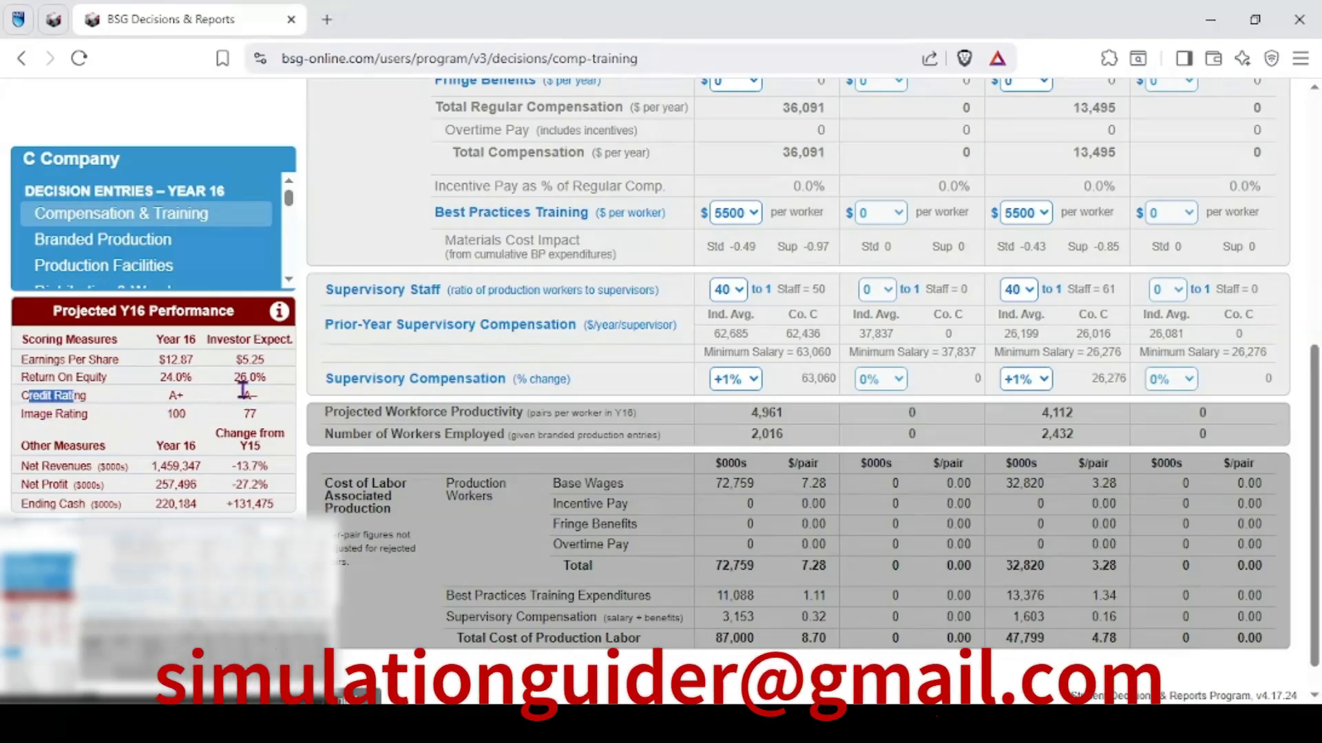
{"action": "left_click_drag", "start_coordinate": [28, 414], "coordinate": [87, 415]}
{"action": "left_click", "coordinate": [174, 414]}
{"action": "double_click", "coordinate": [174, 414]}
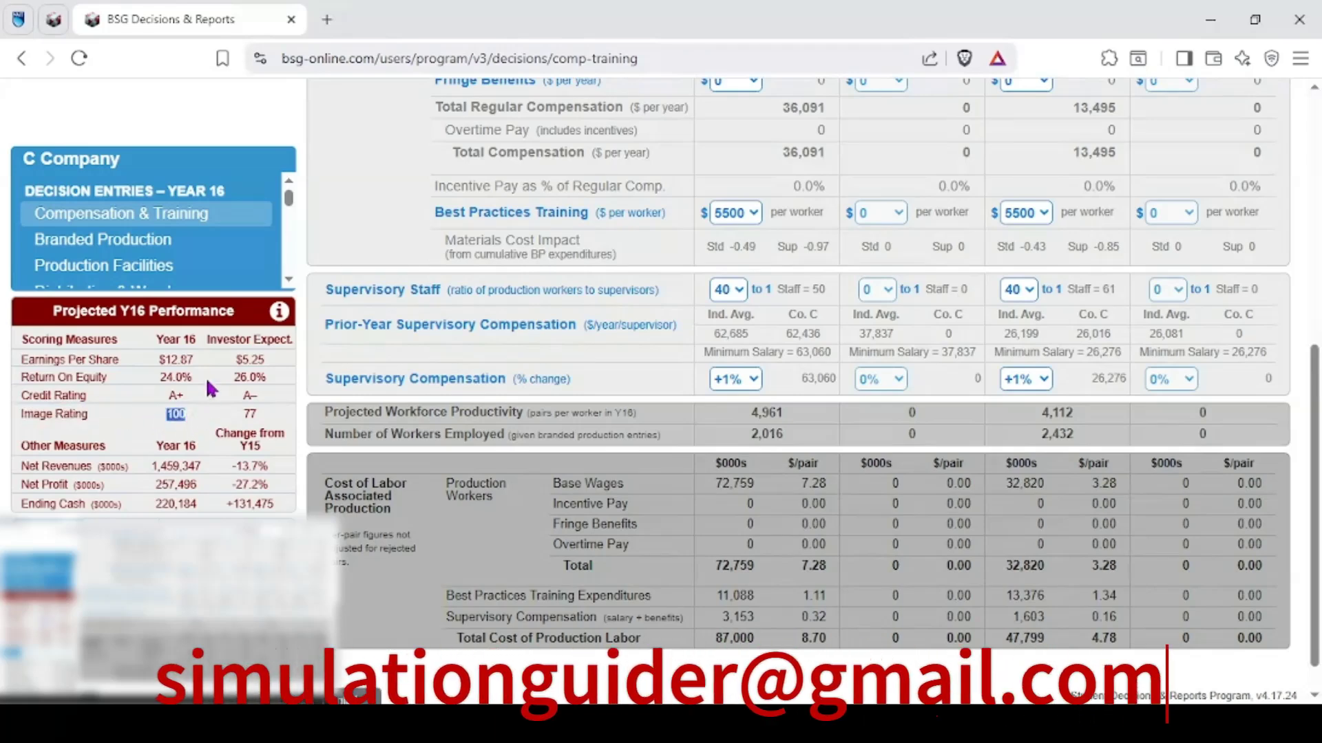
Step: Highlight the investor expectation for Image Rating and the Year 16 scoring measures in the projected performance
{"action": "double_click", "coordinate": [251, 415]}
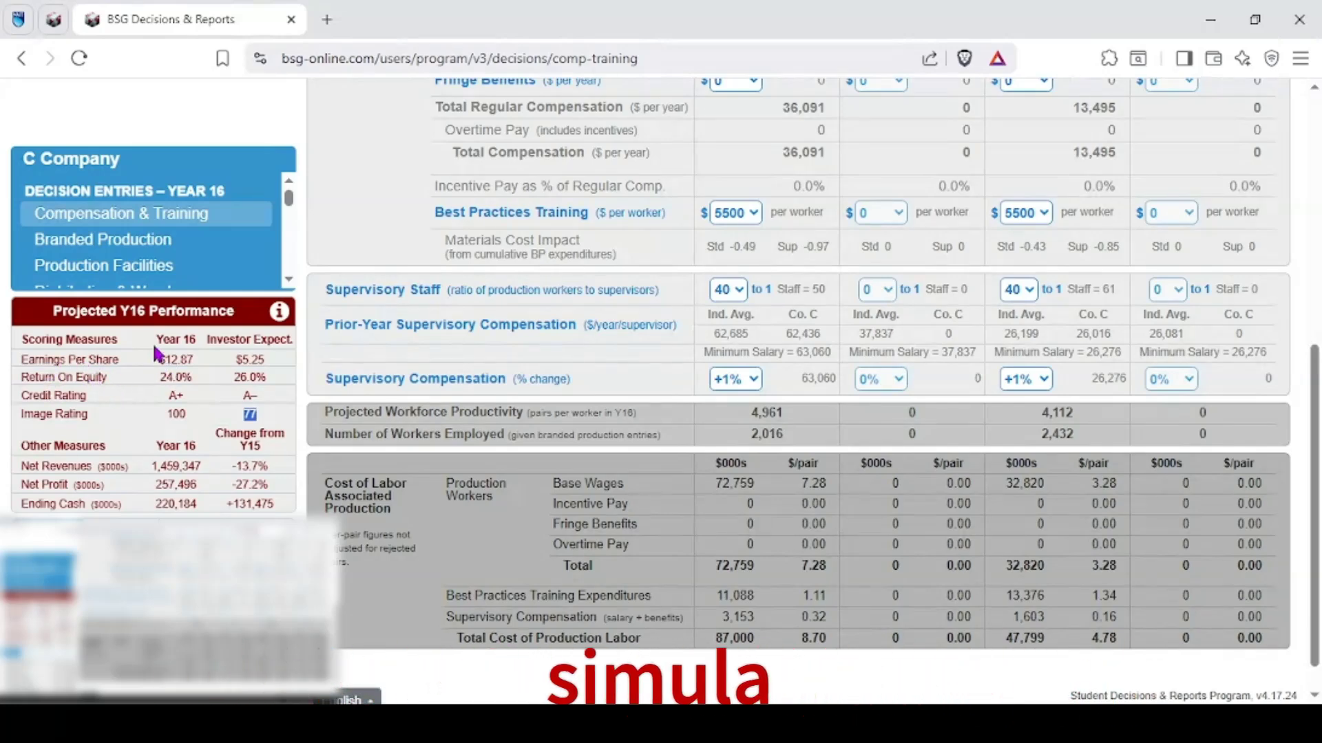
{"action": "left_click_drag", "start_coordinate": [155, 338], "coordinate": [195, 405]}
{"action": "left_click", "coordinate": [192, 392]}
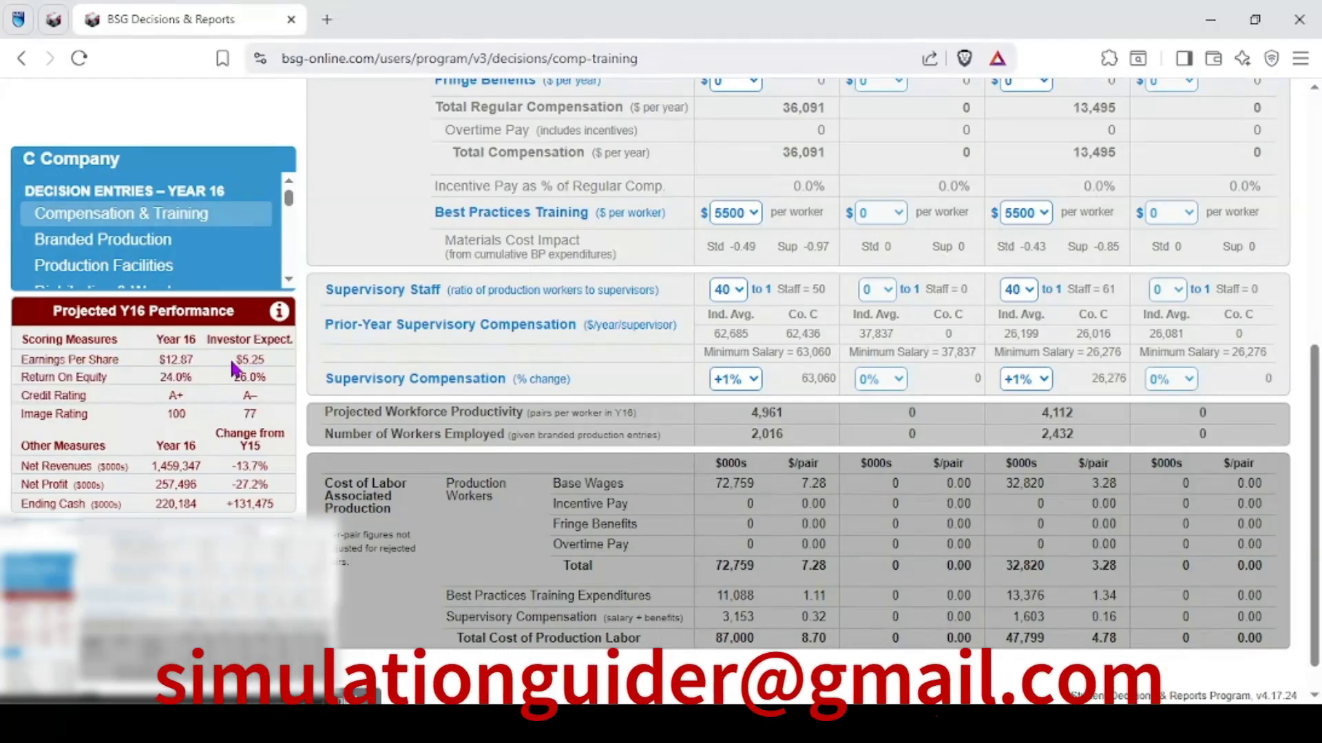
Step: Open the Branded Production decisions and highlight the Standard and Superior Materials labels and North America's standard materials percentage
{"action": "left_click", "coordinate": [105, 241]}
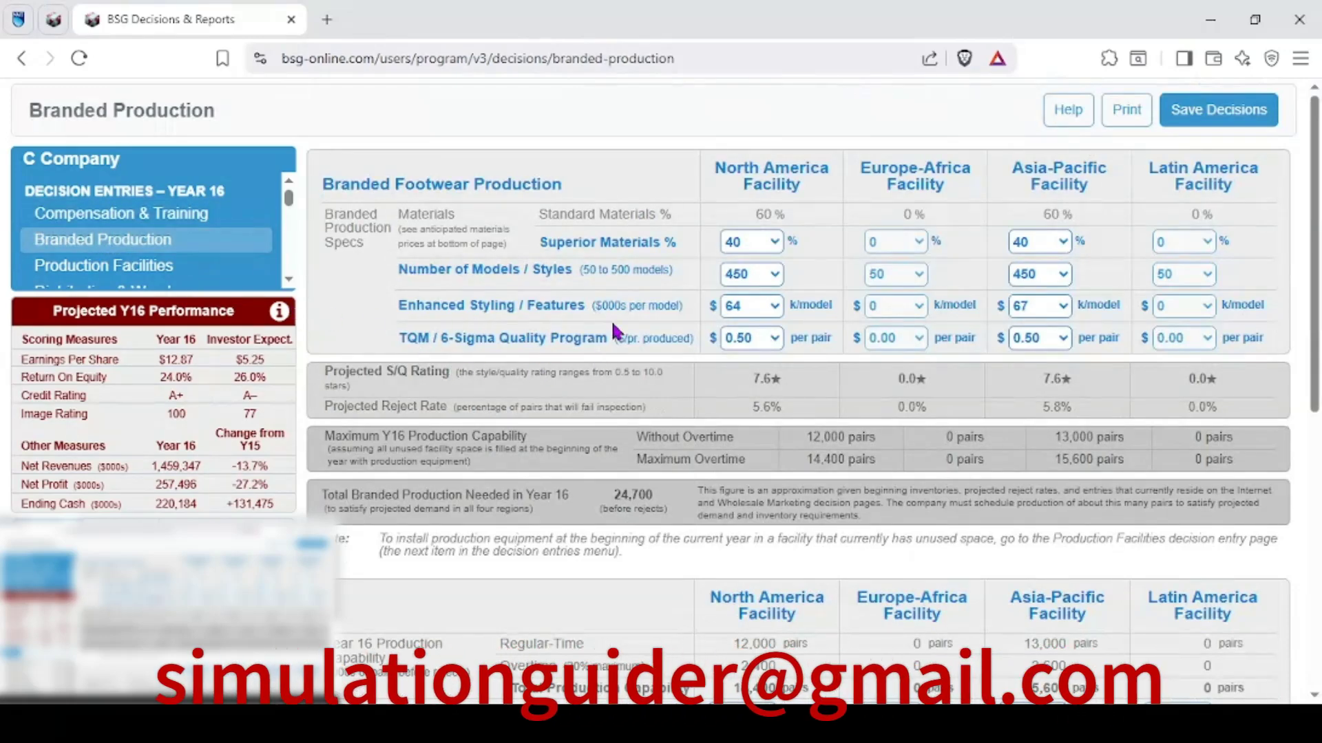
{"action": "left_click_drag", "start_coordinate": [538, 213], "coordinate": [669, 237]}
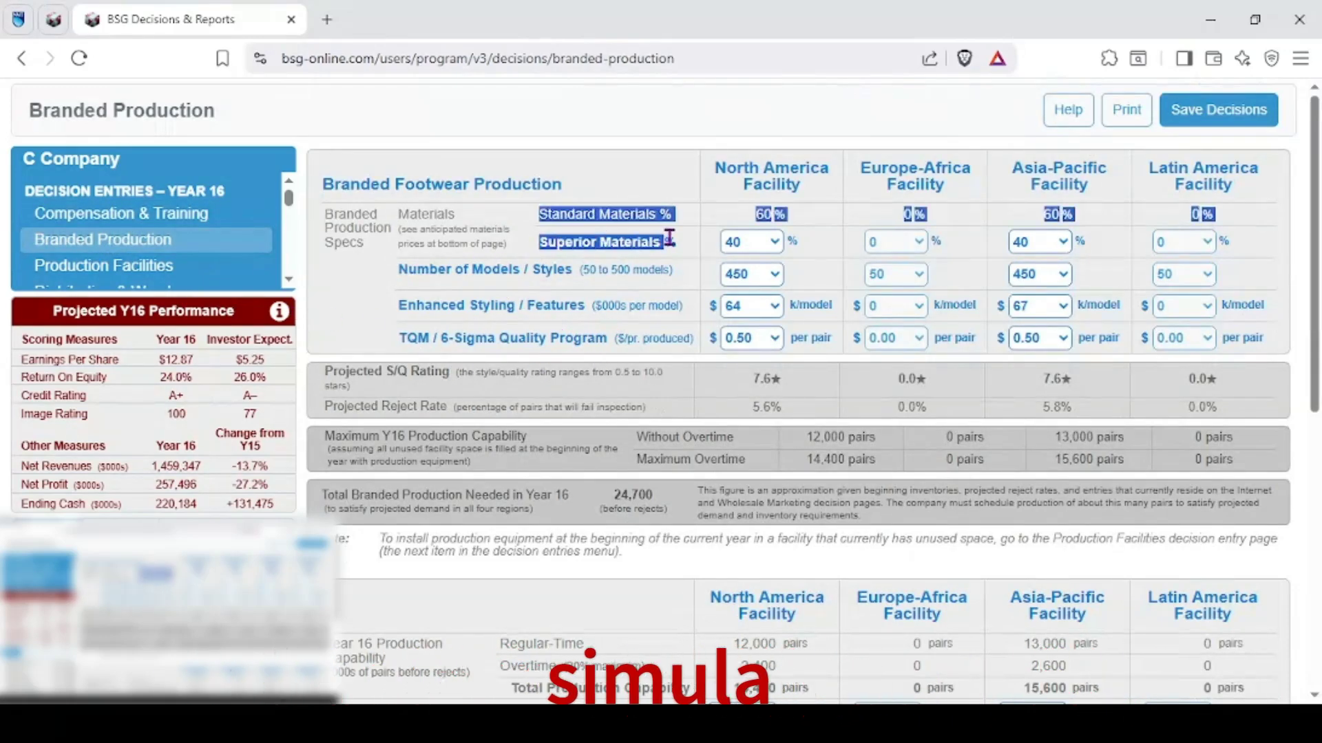
{"action": "left_click", "coordinate": [698, 246]}
{"action": "left_click_drag", "start_coordinate": [755, 214], "coordinate": [786, 218]}
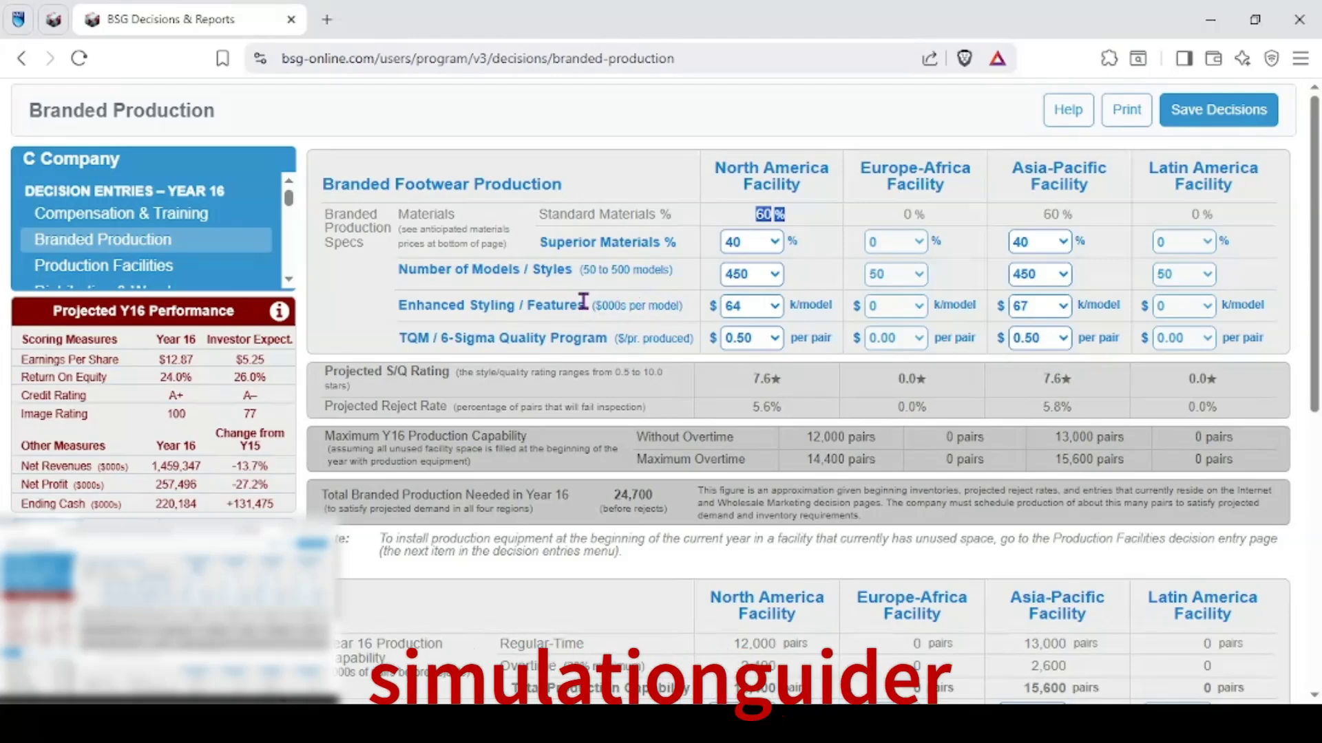
Step: Highlight the Number of Models / Styles, Enhanced Styling / Features and TQM / 6-Sigma Quality Program labels
{"action": "left_click_drag", "start_coordinate": [407, 269], "coordinate": [509, 274]}
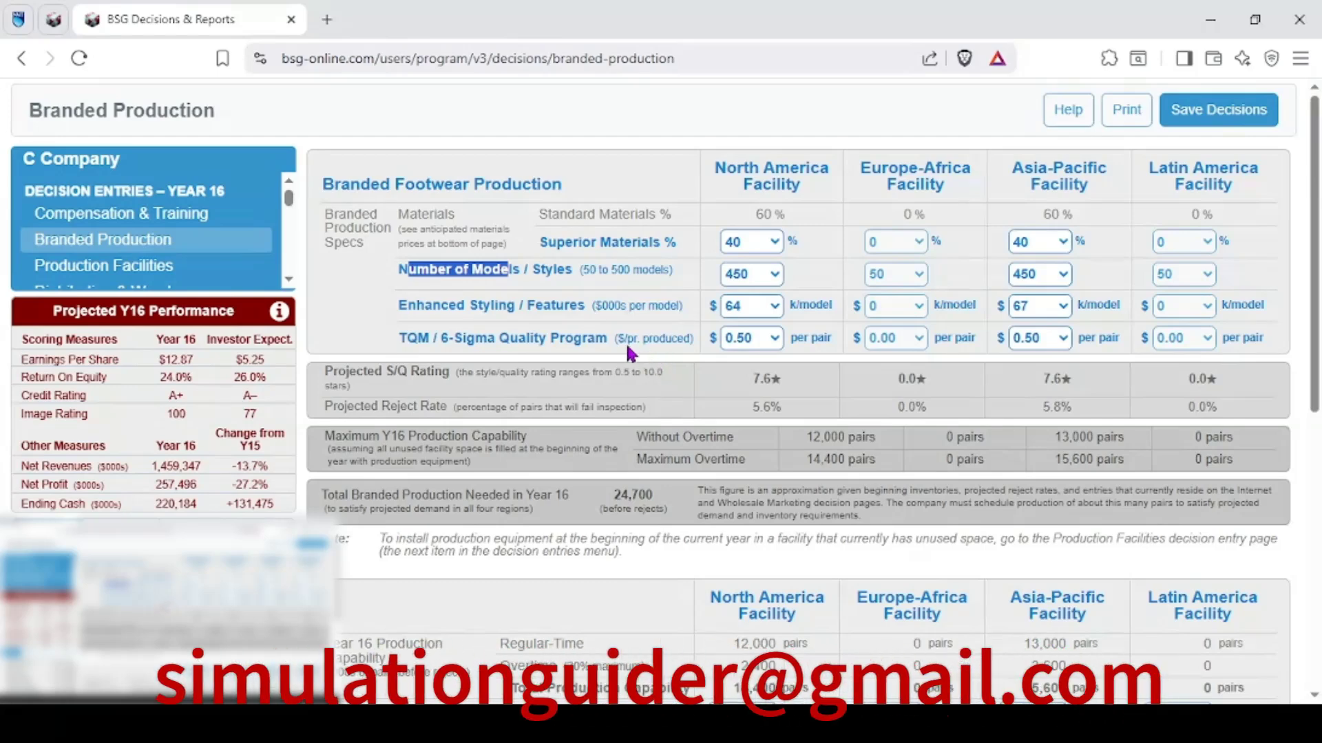
{"action": "left_click_drag", "start_coordinate": [382, 304], "coordinate": [572, 312]}
{"action": "left_click", "coordinate": [579, 310]}
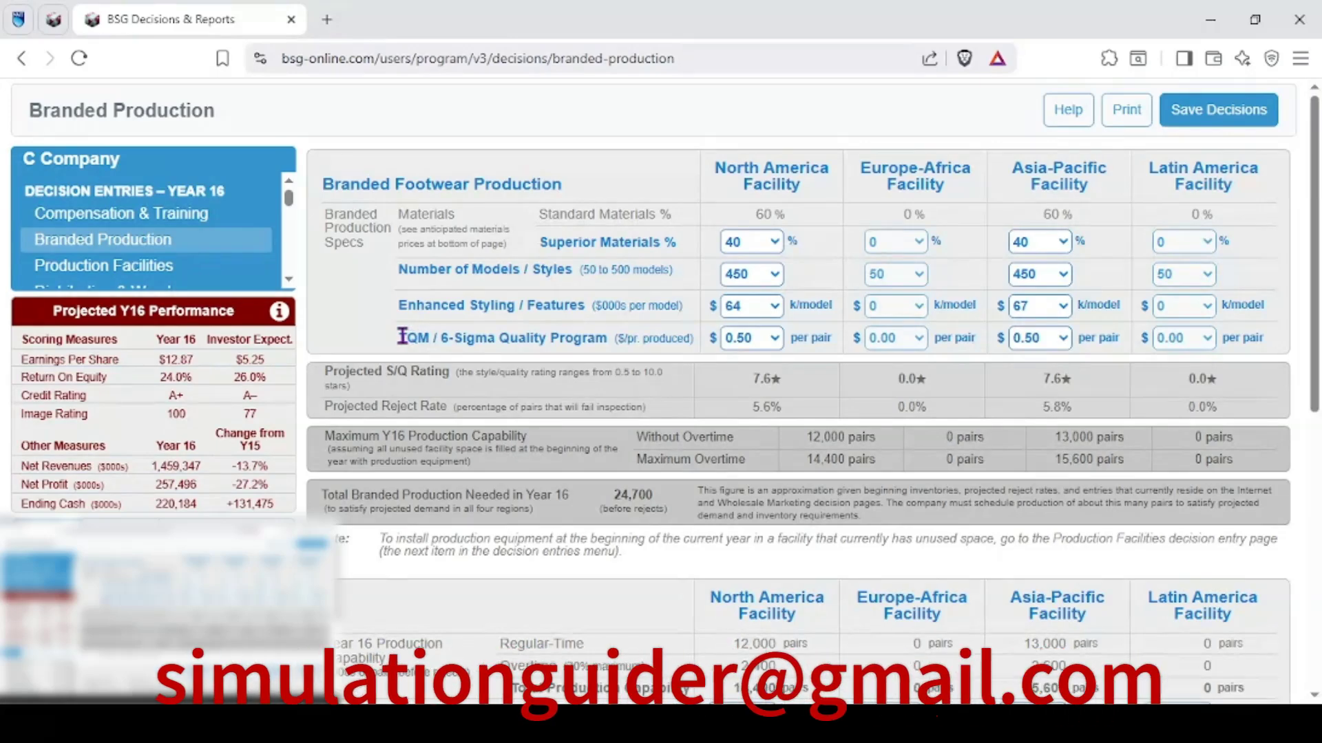
{"action": "left_click_drag", "start_coordinate": [403, 333], "coordinate": [538, 338]}
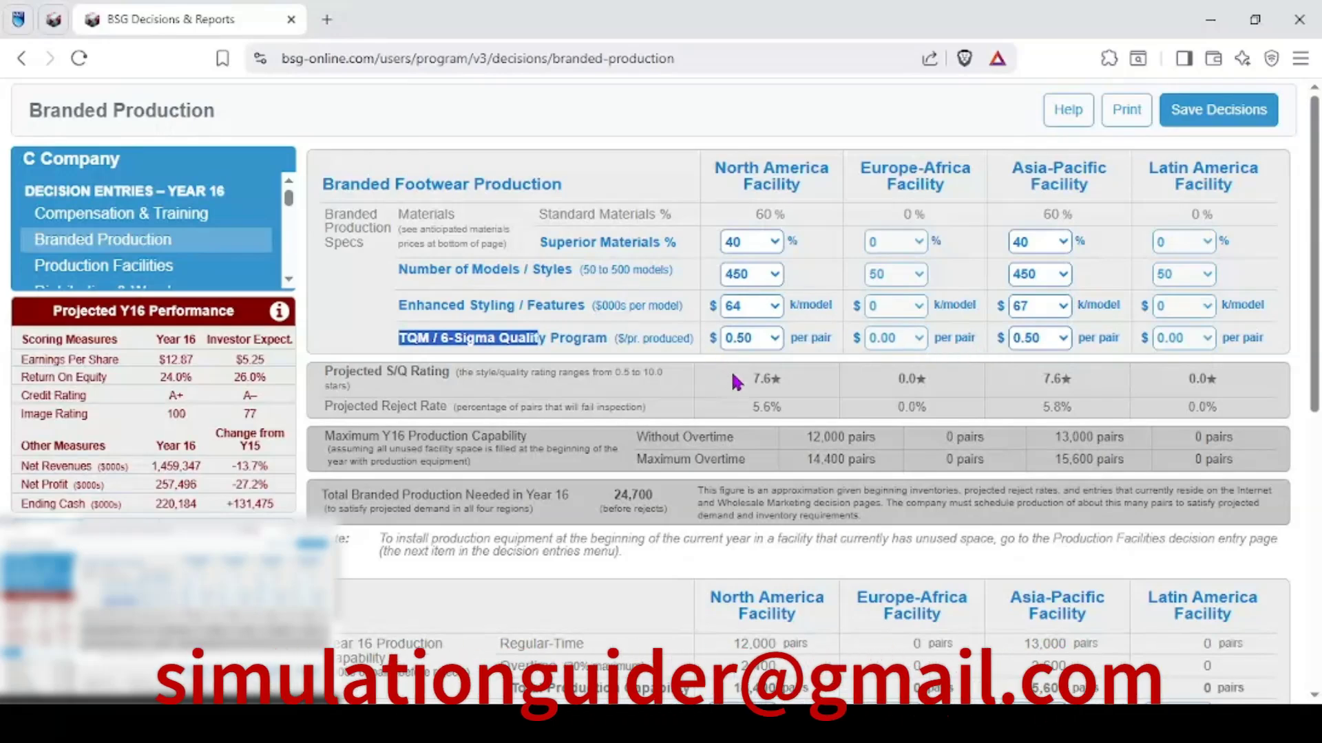
Step: Set Enhanced Styling / Features to $67k per model for North America and $70k for Asia-Pacific, checking each projected S/Q rating
{"action": "scroll", "coordinate": [527, 482], "scroll_direction": "down", "scroll_amount": 1}
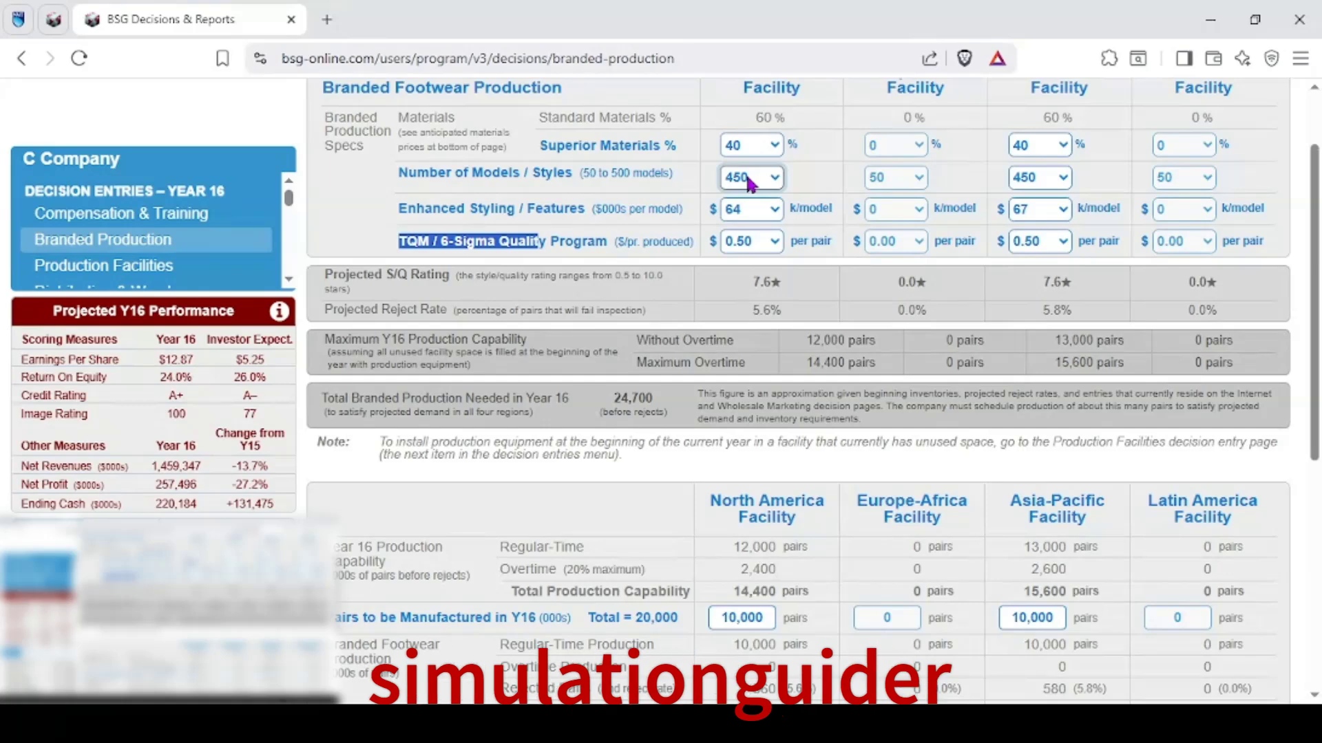
{"action": "left_click_drag", "start_coordinate": [603, 402], "coordinate": [662, 403]}
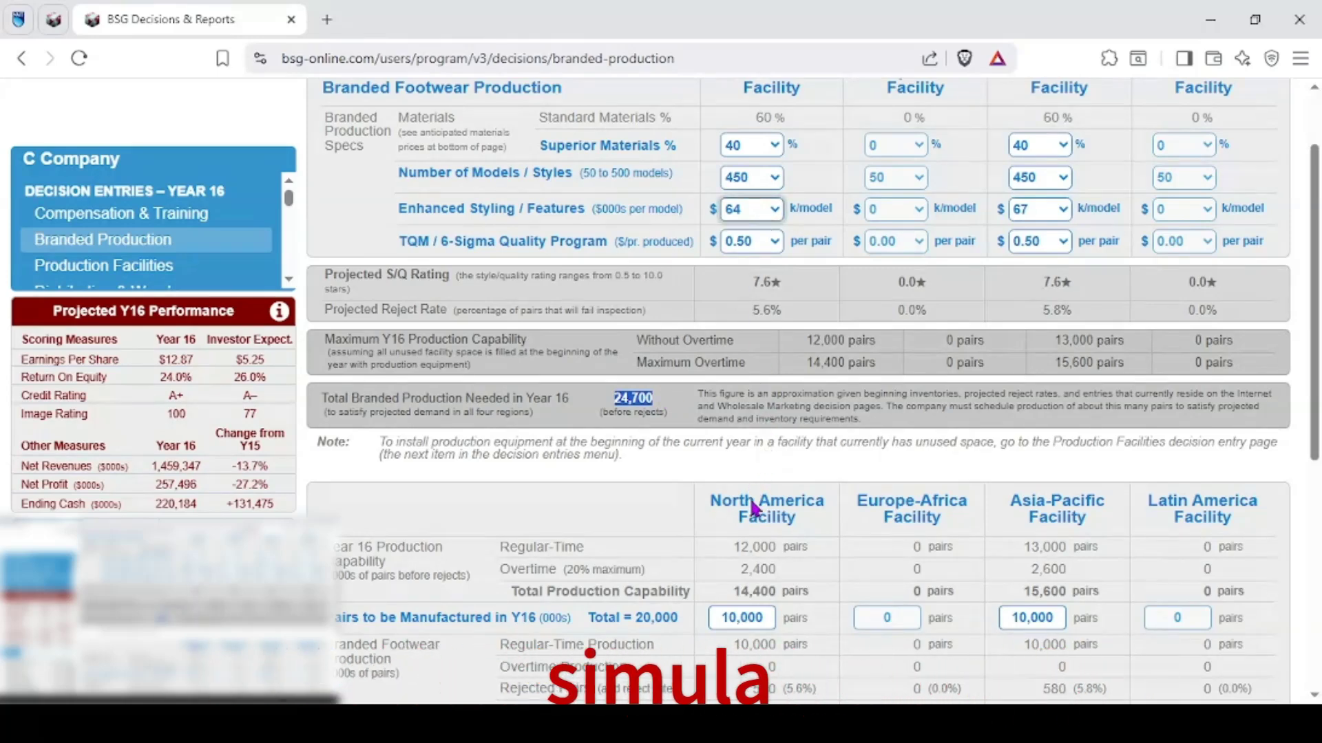
{"action": "left_click", "coordinate": [740, 512]}
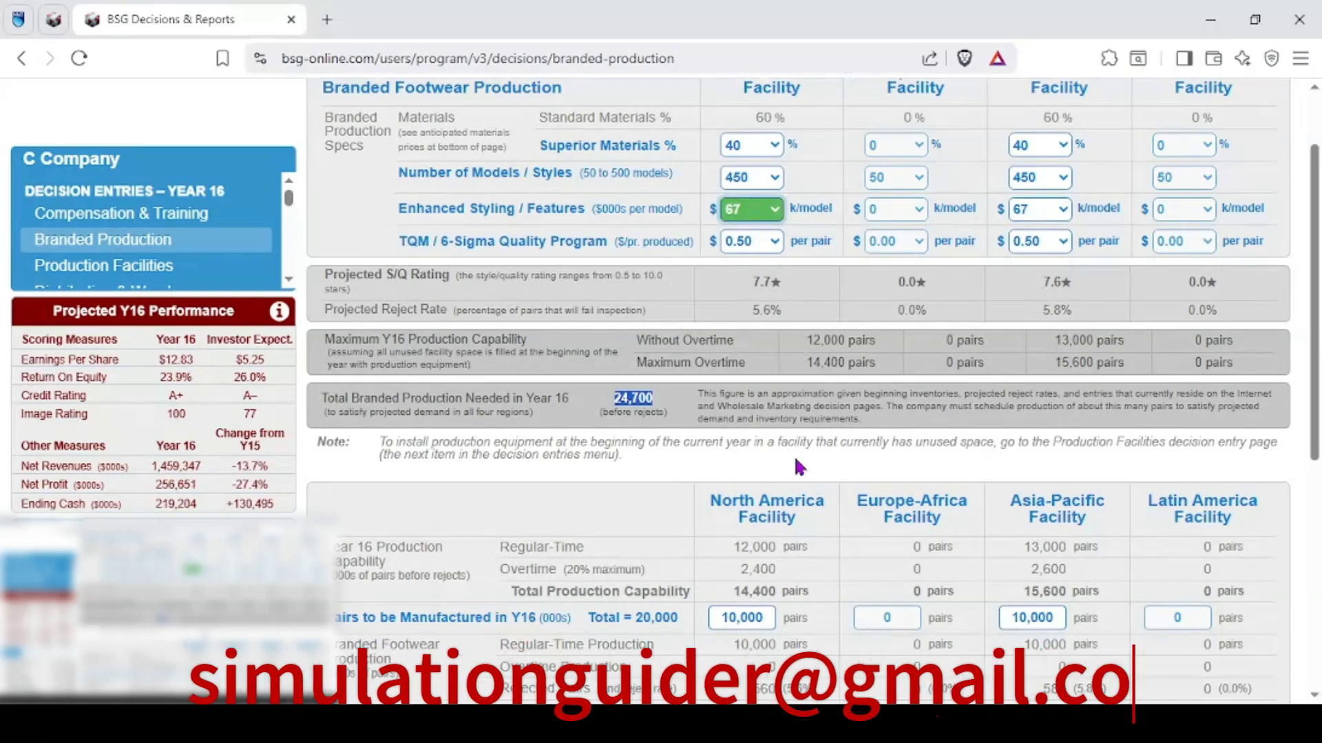
{"action": "left_click", "coordinate": [1037, 211]}
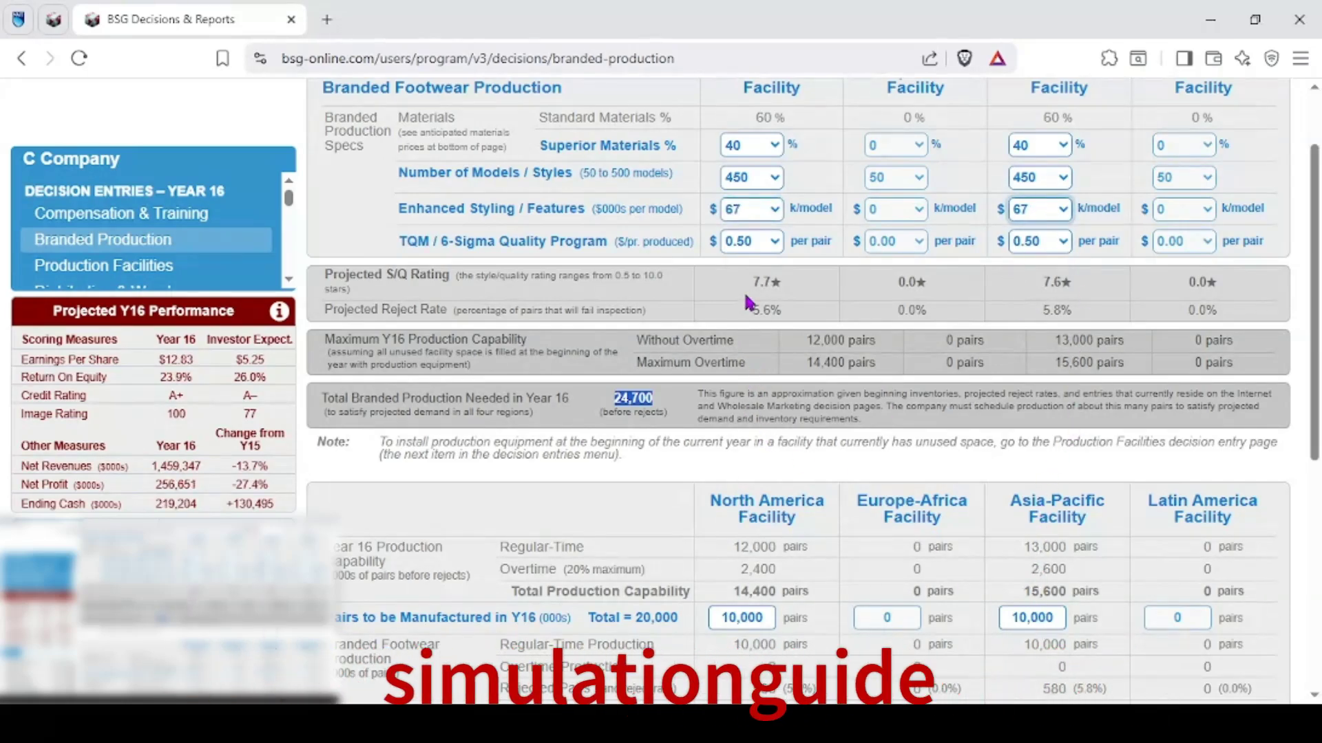
{"action": "left_click_drag", "start_coordinate": [744, 275], "coordinate": [801, 282]}
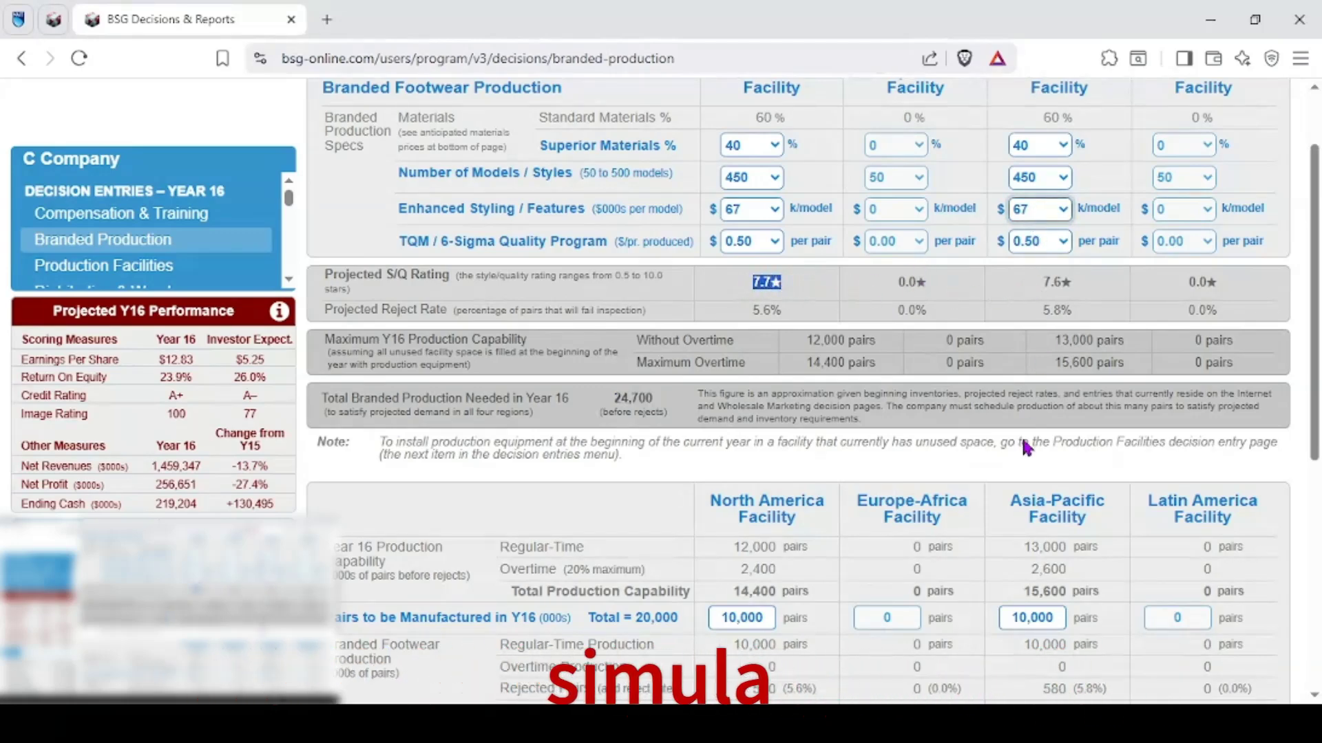
{"action": "left_click", "coordinate": [1028, 502]}
{"action": "left_click_drag", "start_coordinate": [1022, 287], "coordinate": [1082, 287]}
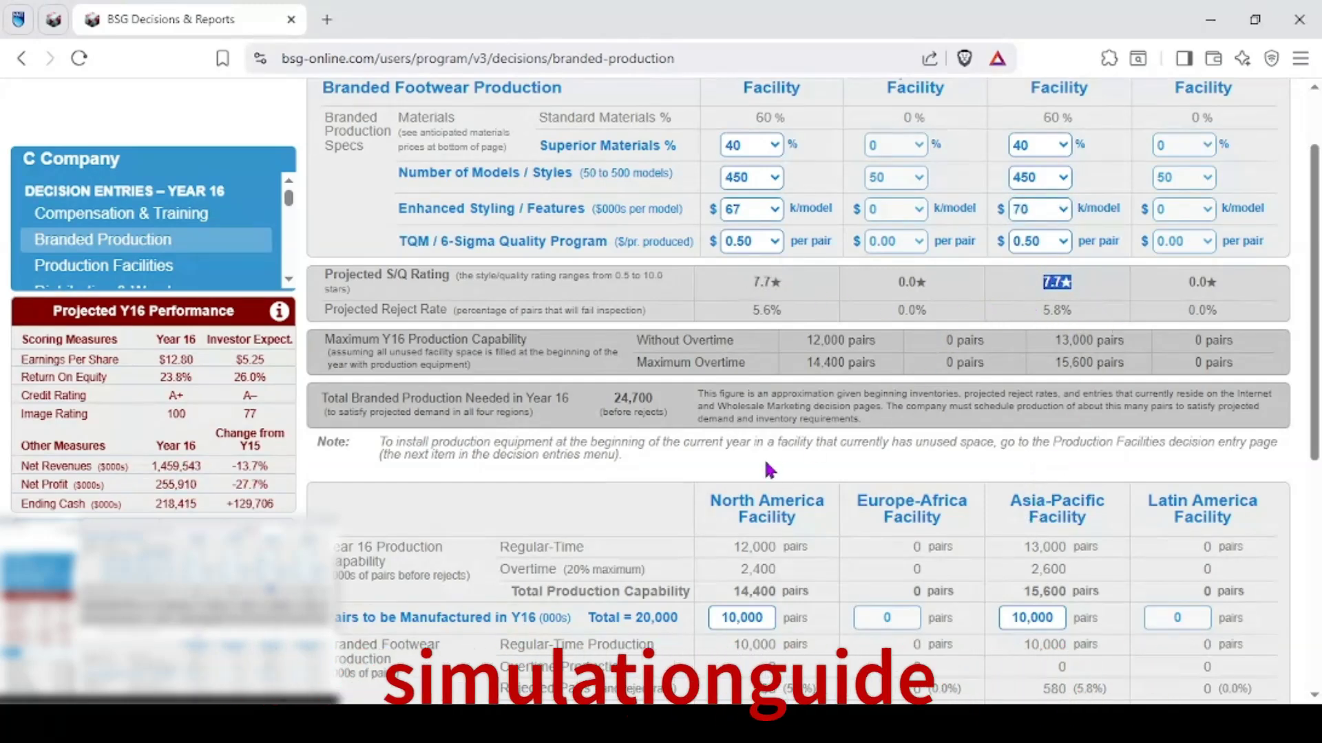
Step: Try 500 models for the North America and Asia-Pacific facilities and compare the total branded production needed
{"action": "left_click_drag", "start_coordinate": [612, 398], "coordinate": [661, 406]}
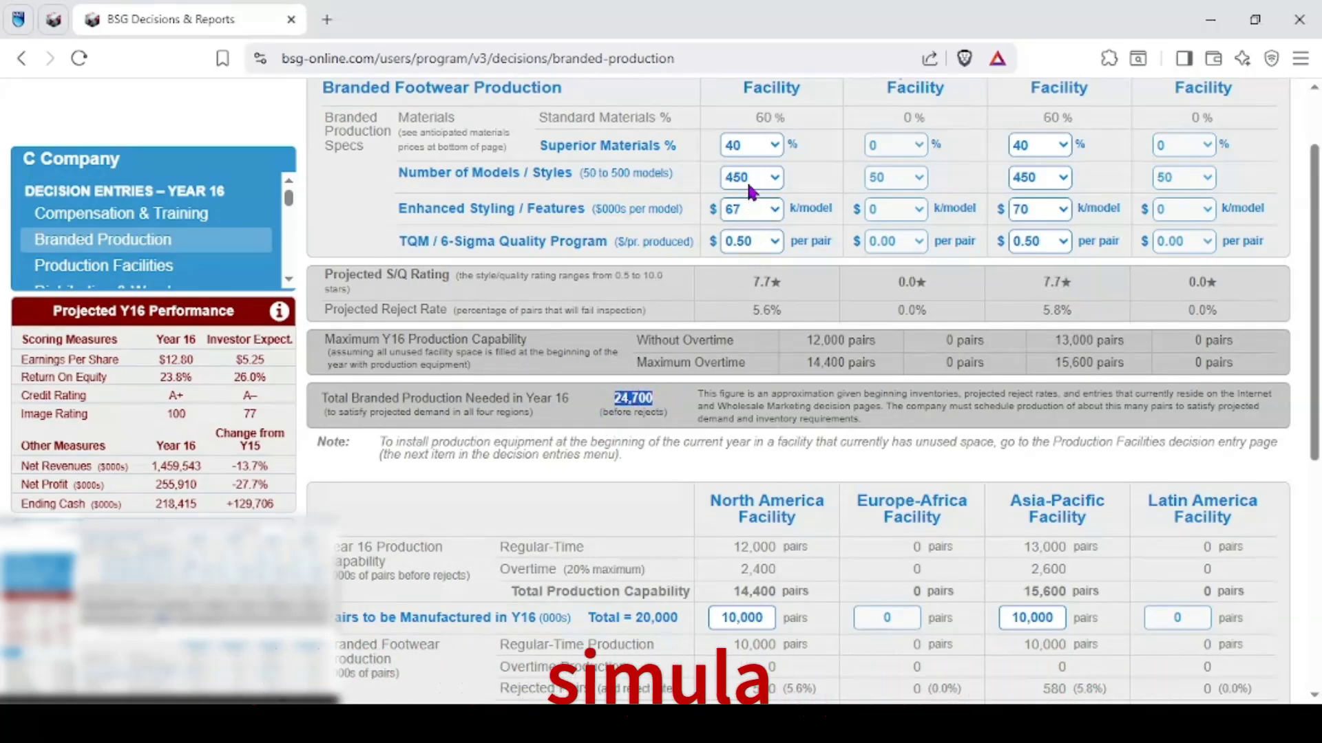
{"action": "key", "text": "Down"}
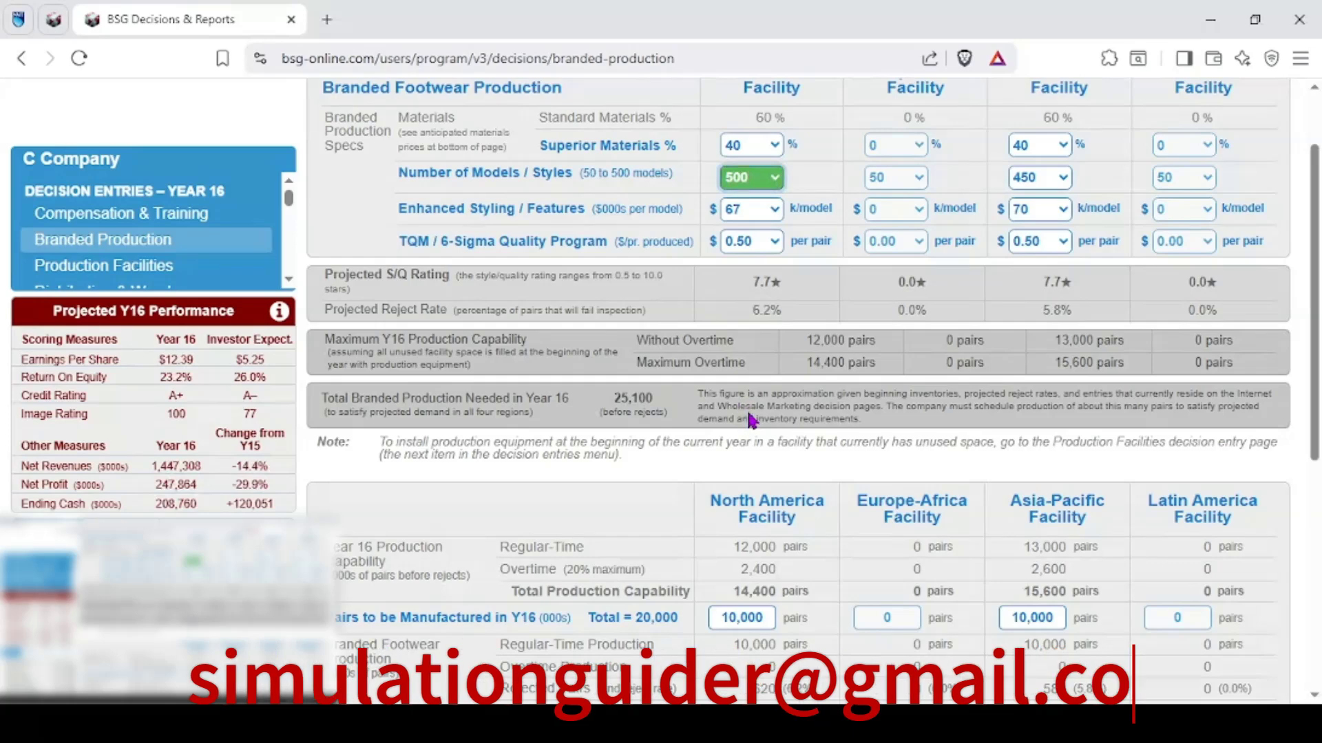
{"action": "left_click", "coordinate": [1025, 177]}
{"action": "left_click", "coordinate": [1010, 412]}
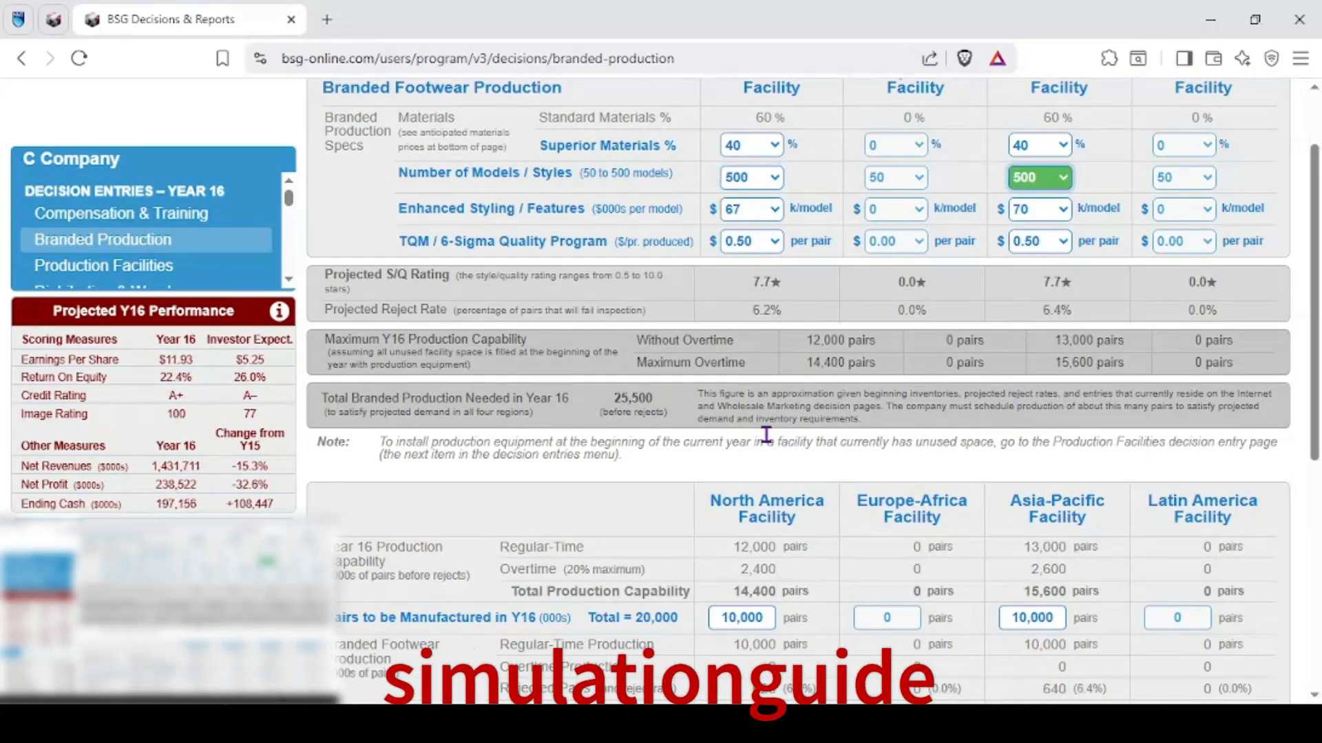
{"action": "left_click_drag", "start_coordinate": [610, 408], "coordinate": [663, 409]}
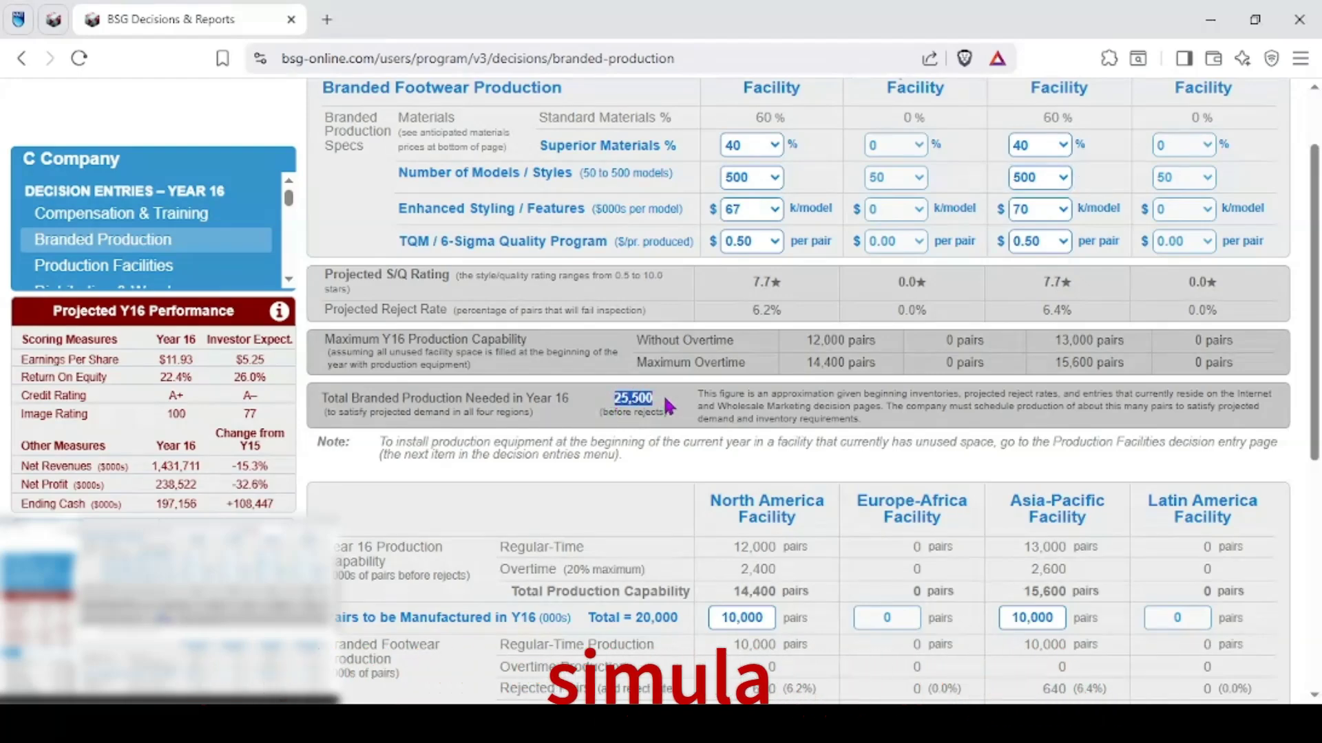
Step: Set the pairs to be manufactured in Y16 to 12,000 for North America and 13,000 for Asia-Pacific
{"action": "scroll", "coordinate": [688, 551], "scroll_direction": "down", "scroll_amount": 3}
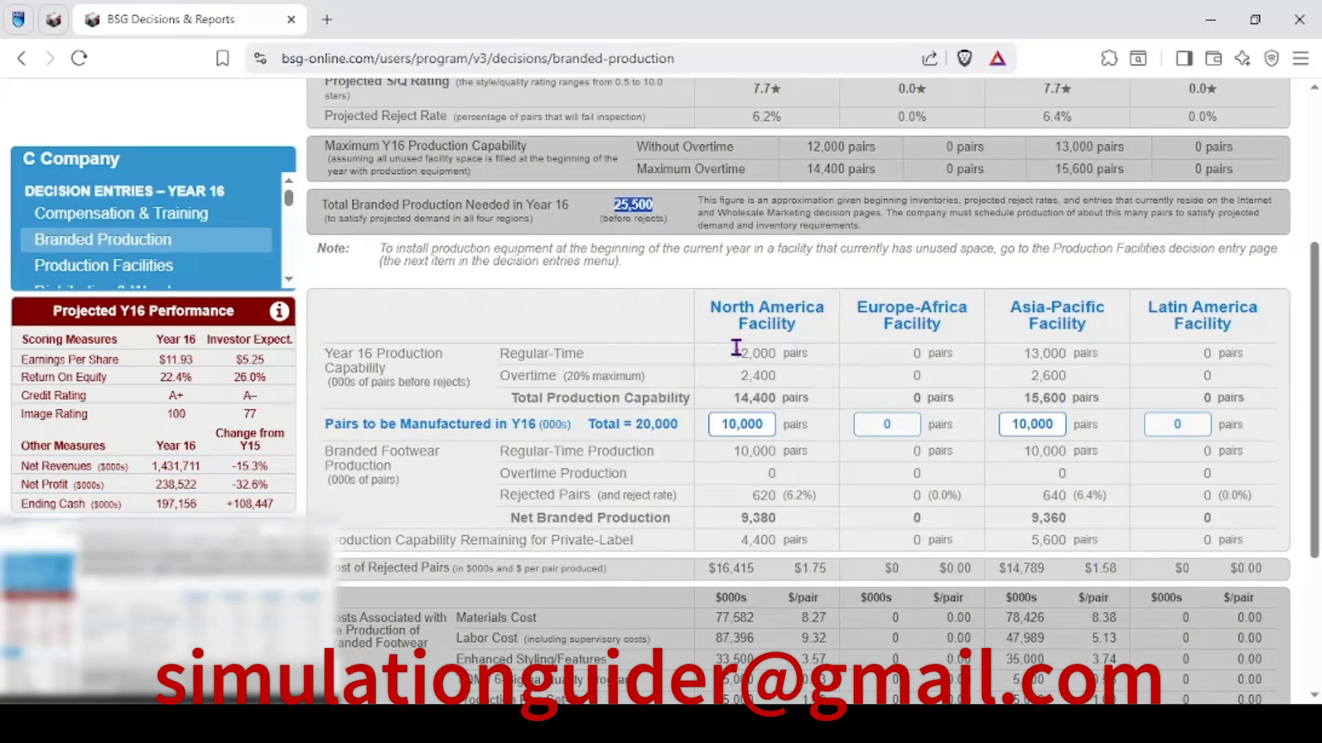
{"action": "left_click_drag", "start_coordinate": [736, 354], "coordinate": [776, 359]}
{"action": "double_click", "coordinate": [742, 424]}
{"action": "type", "text": "12000"}
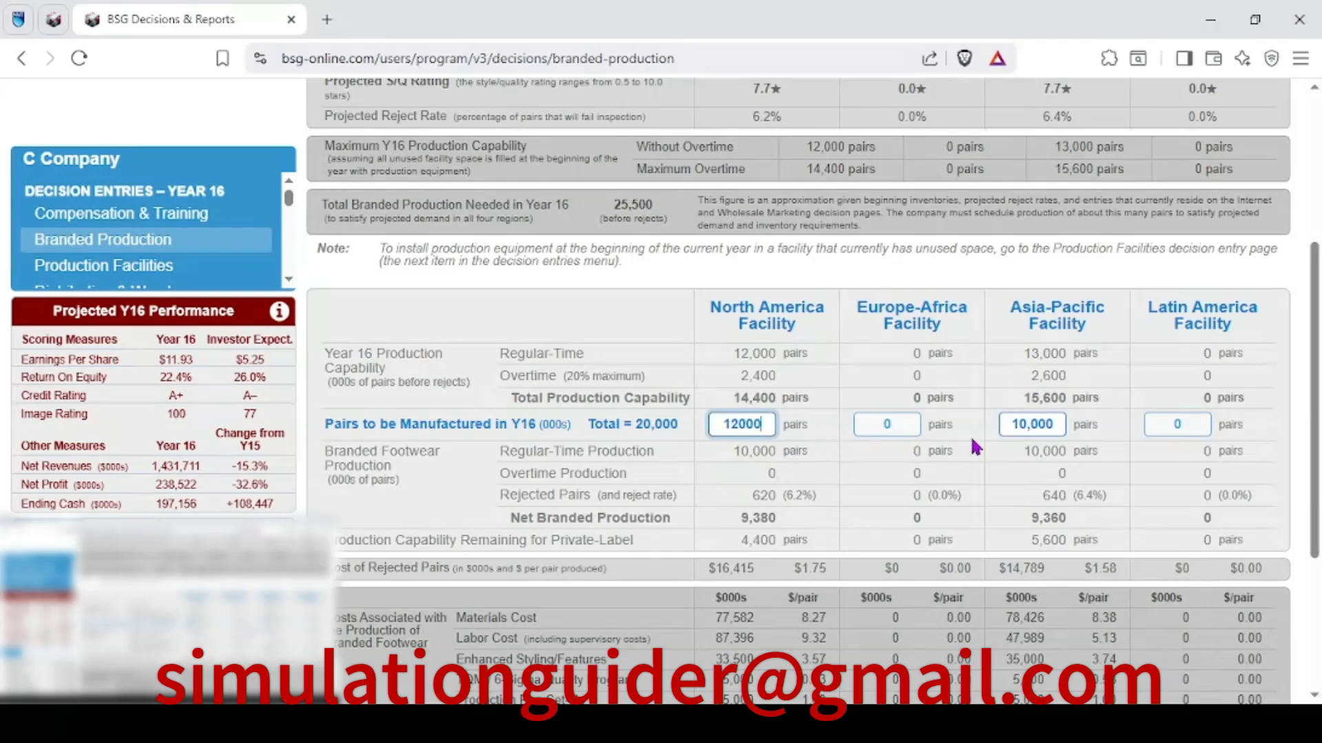
{"action": "double_click", "coordinate": [1032, 424]}
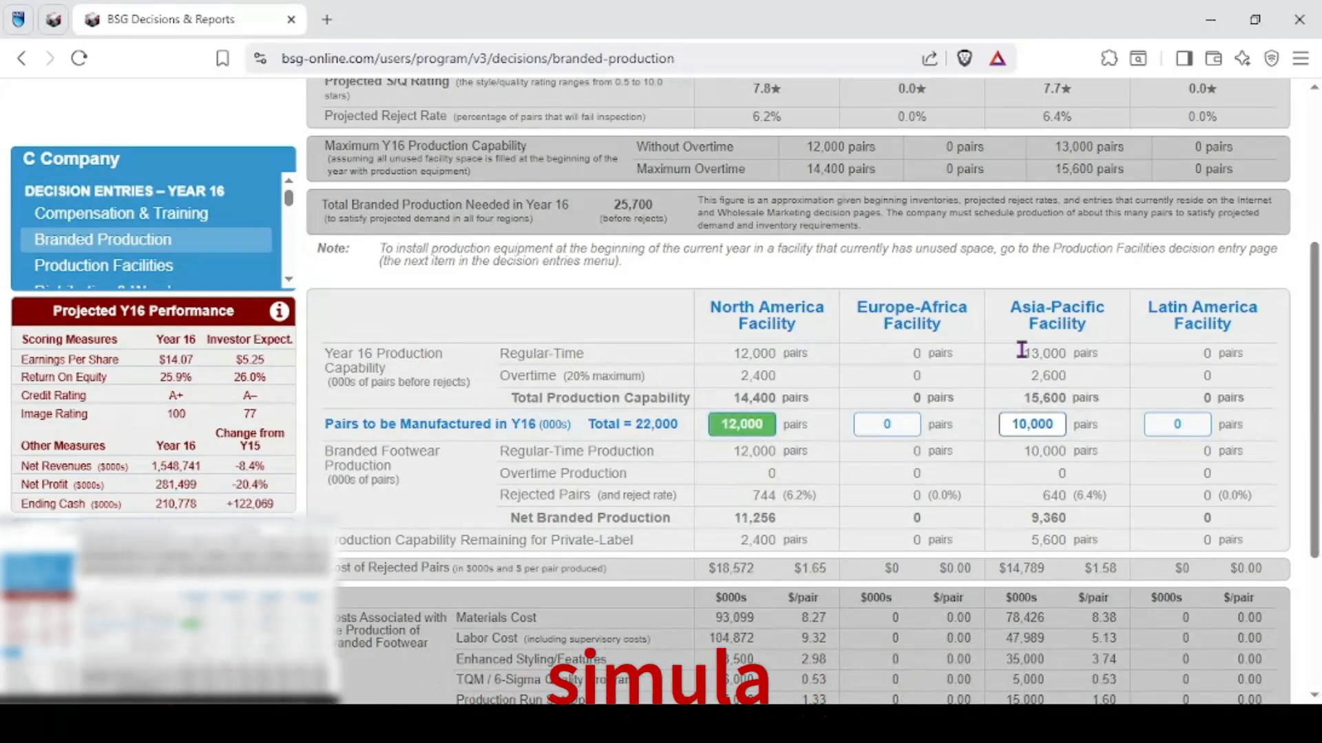
{"action": "key", "text": "BackSpace"}
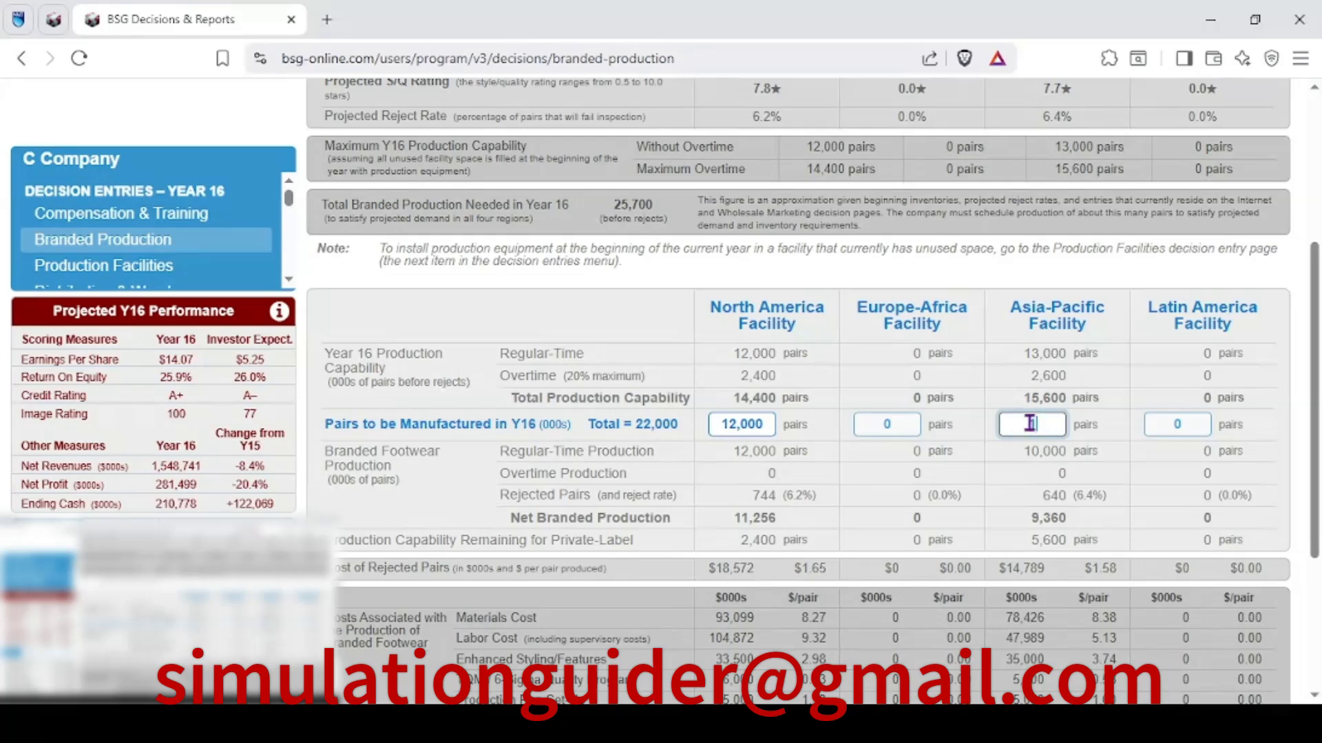
{"action": "type", "text": "13,000"}
{"action": "left_click", "coordinate": [930, 362]}
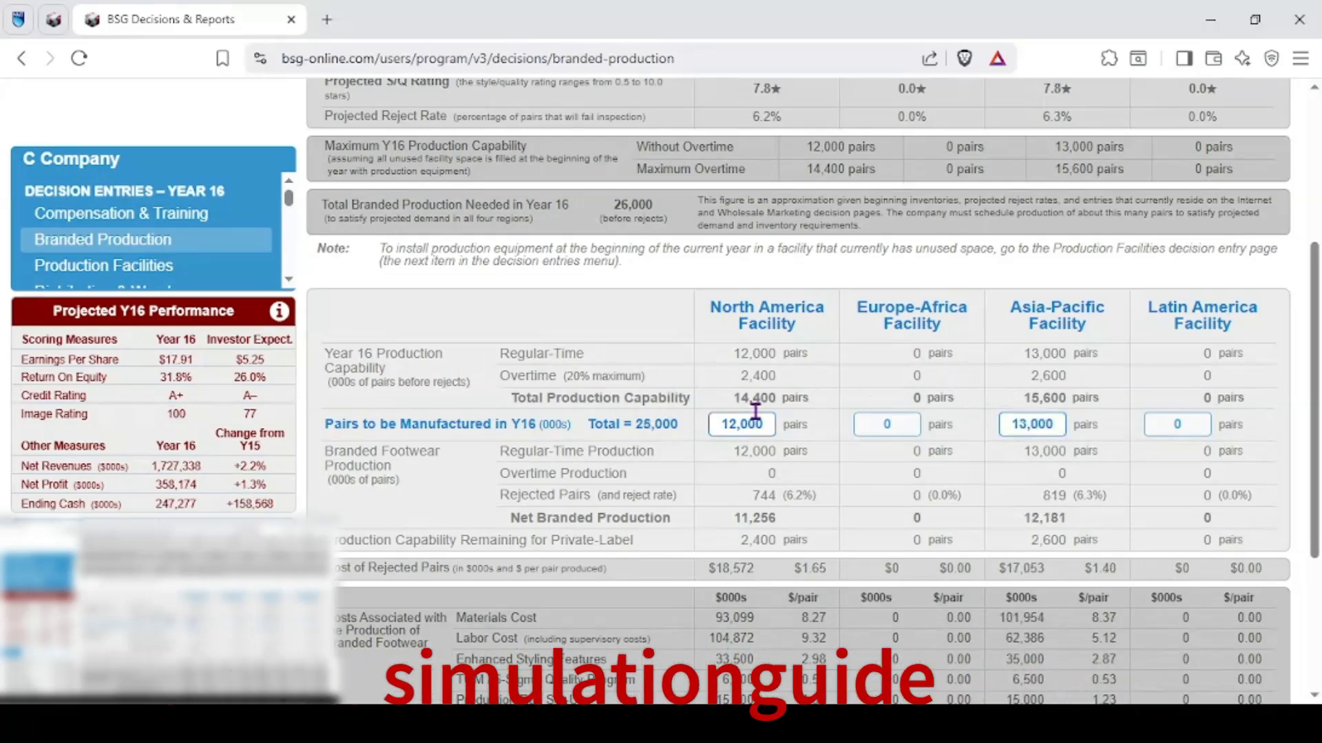
Step: Check the total branded production needed, and open the Production Facilities decisions to review equipment capacity
{"action": "scroll", "coordinate": [723, 380], "scroll_direction": "up", "scroll_amount": 3}
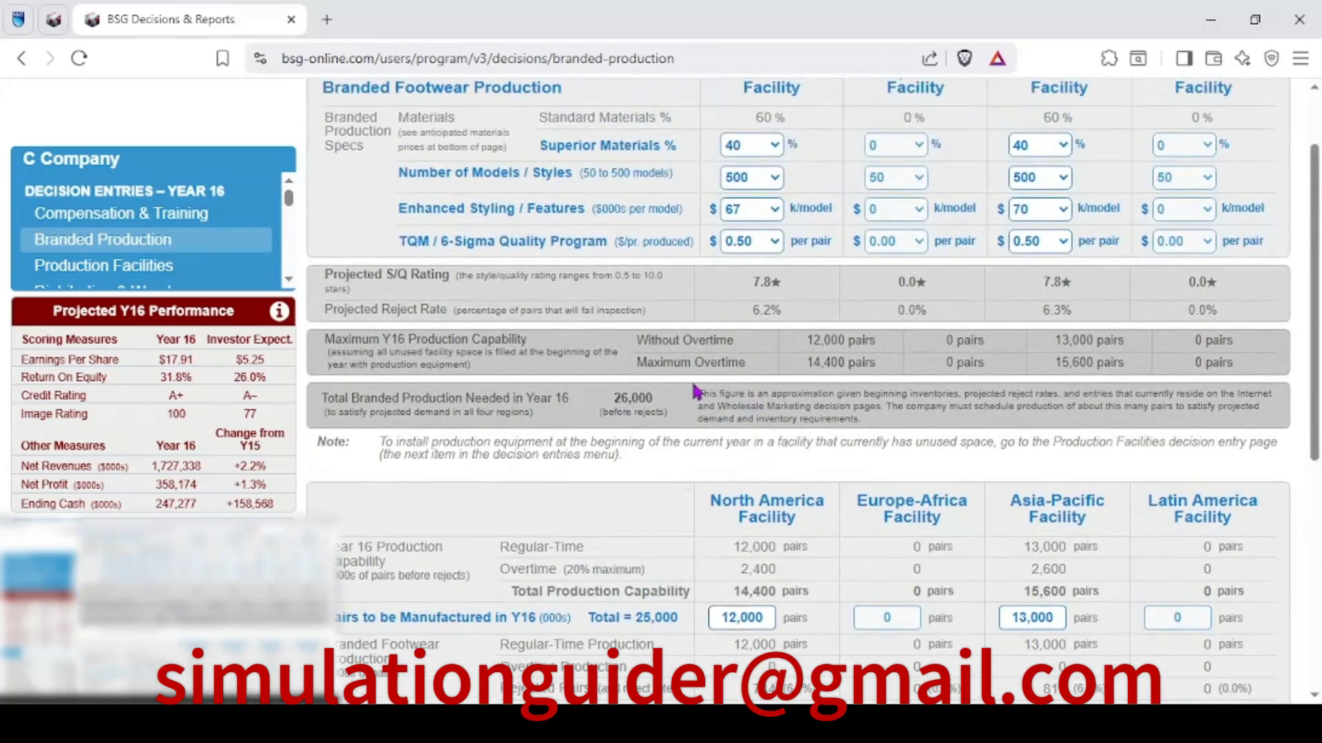
{"action": "left_click_drag", "start_coordinate": [613, 398], "coordinate": [663, 407]}
{"action": "left_click", "coordinate": [142, 267]}
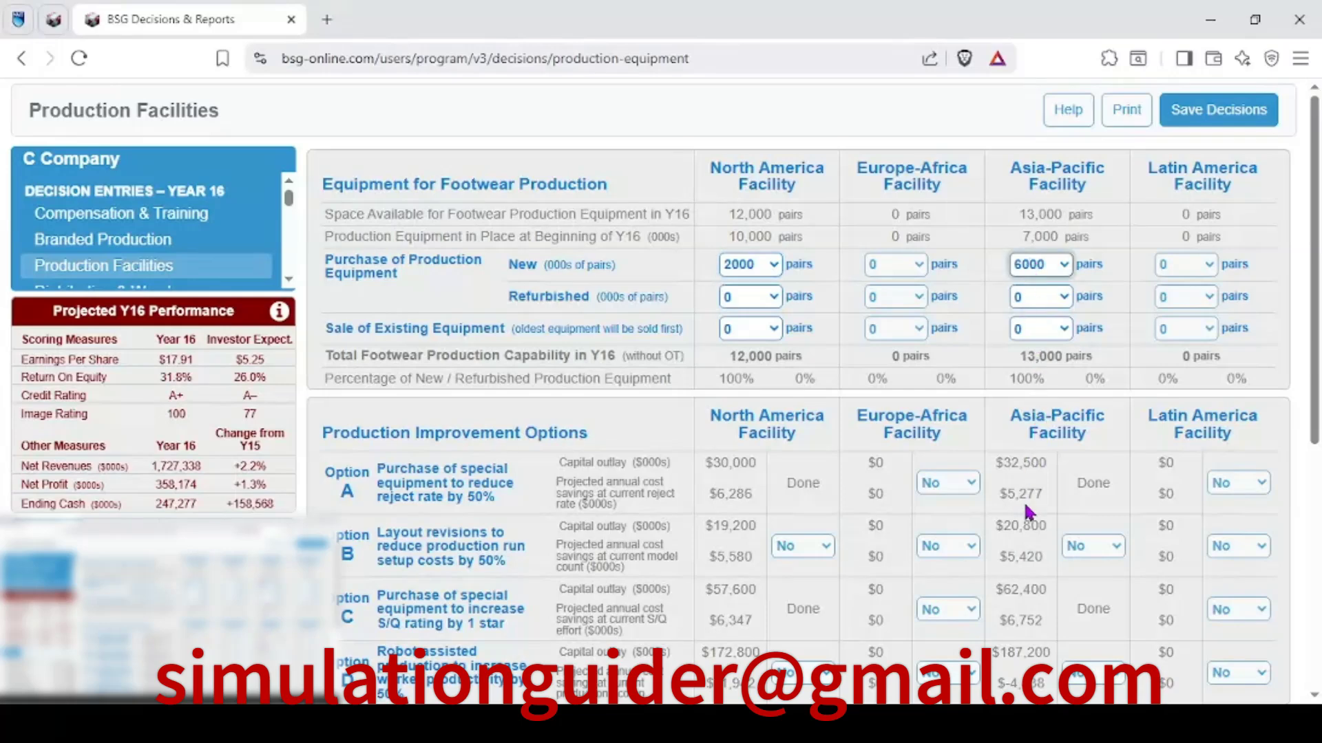
Step: Return to Branded Production and set the number of models to 450 for North America and Asia-Pacific
{"action": "left_click", "coordinate": [137, 239]}
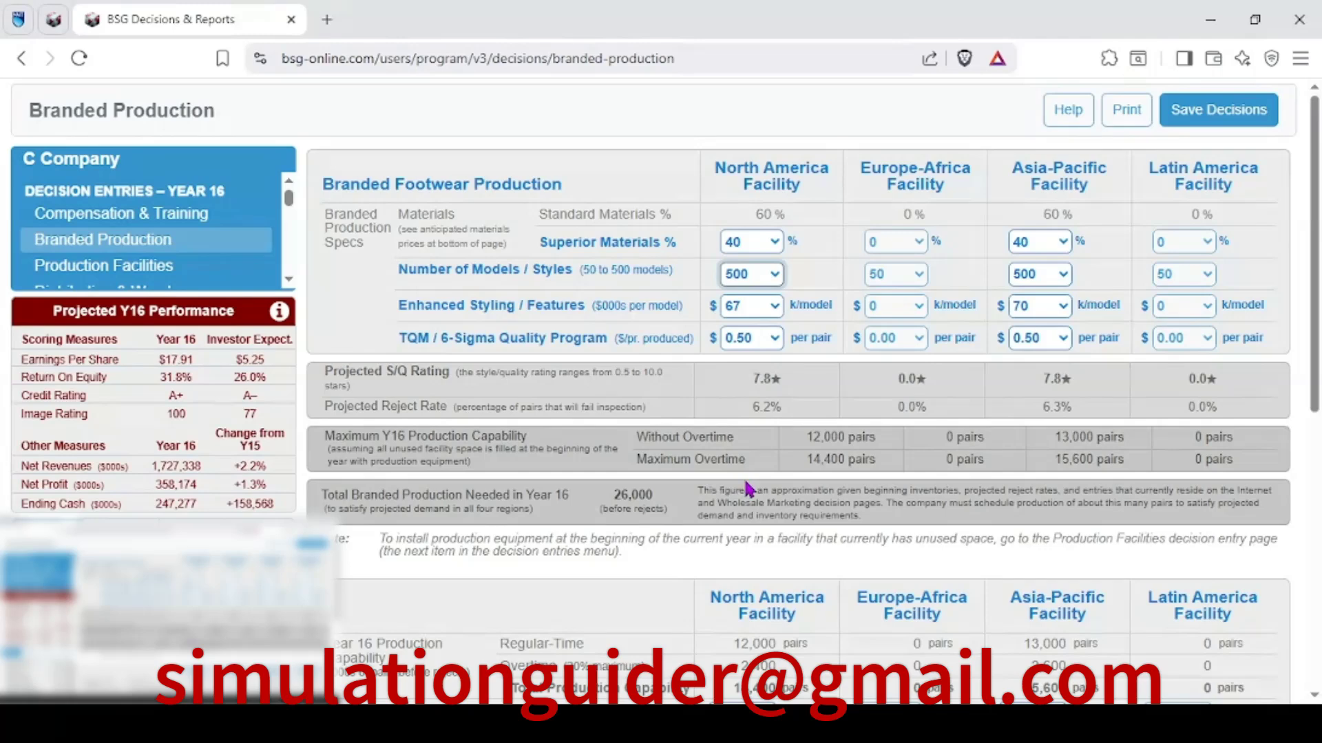
{"action": "key", "text": "Up"}
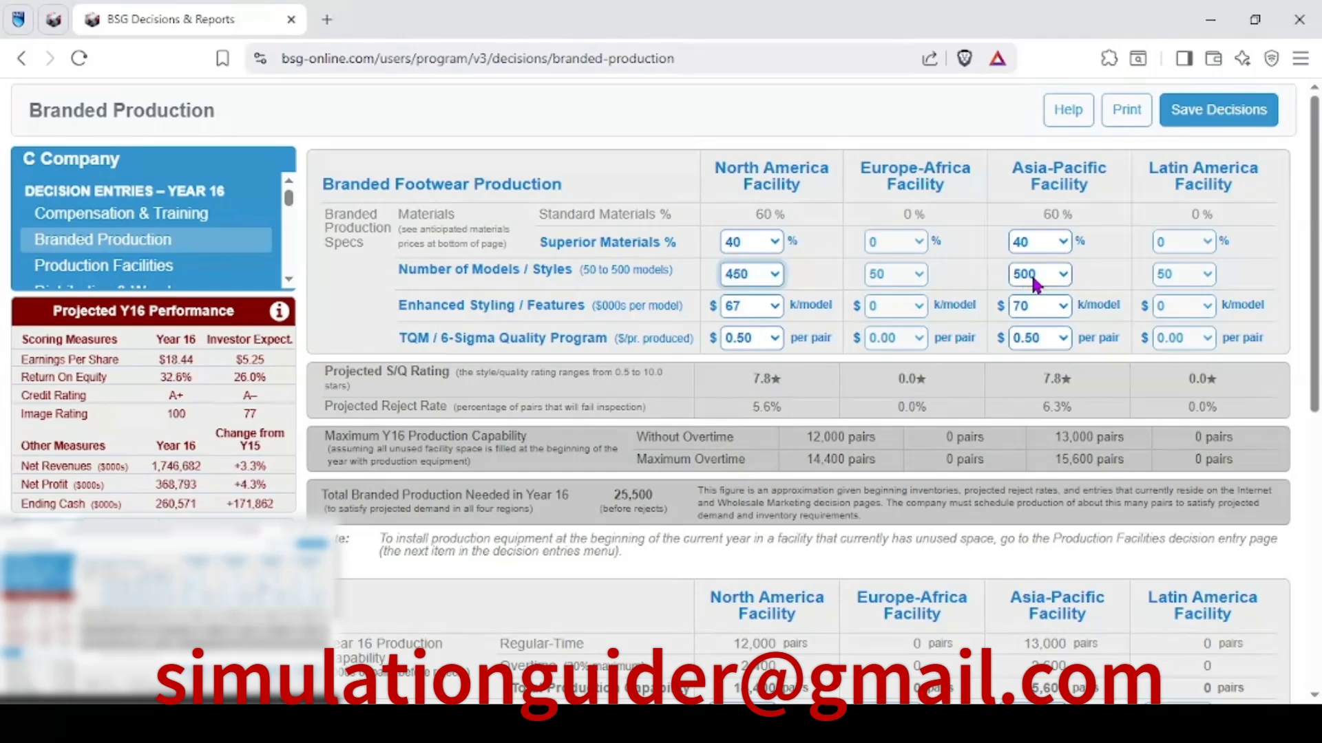
{"action": "left_click", "coordinate": [1035, 277]}
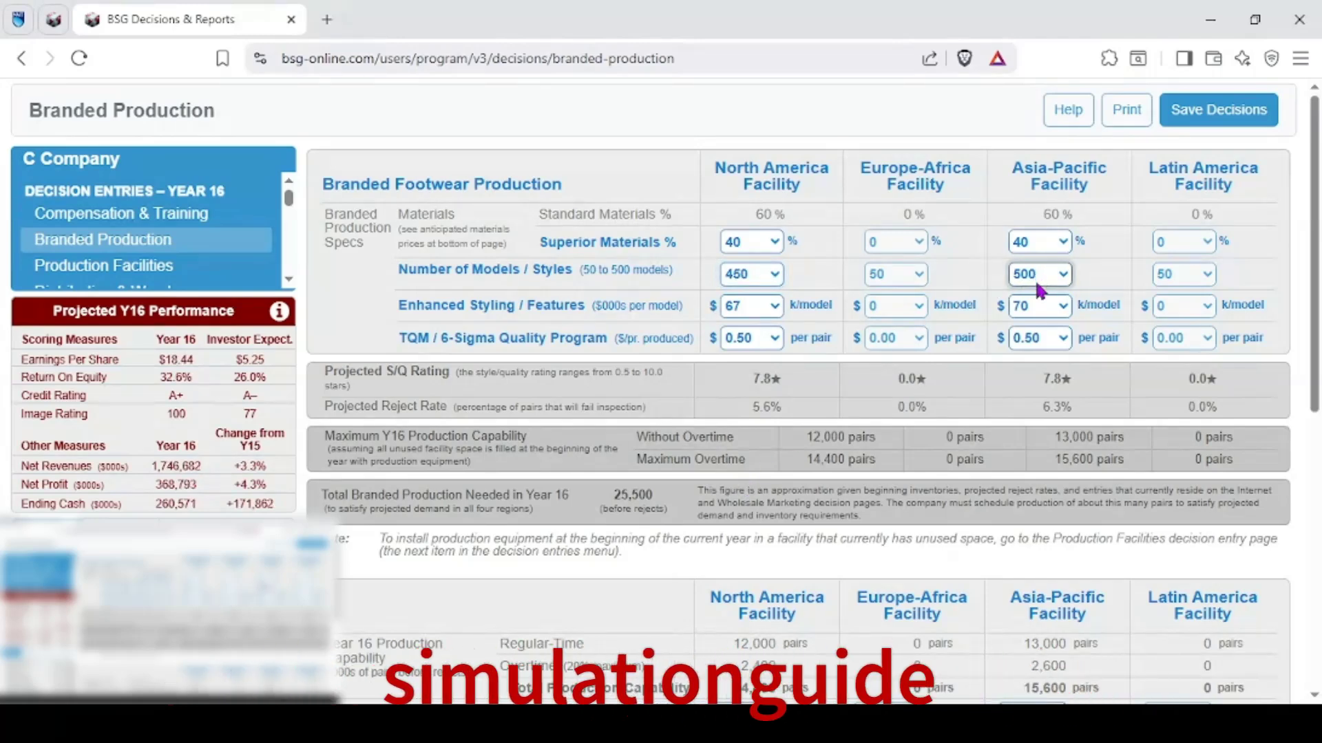
{"action": "key", "text": "Up"}
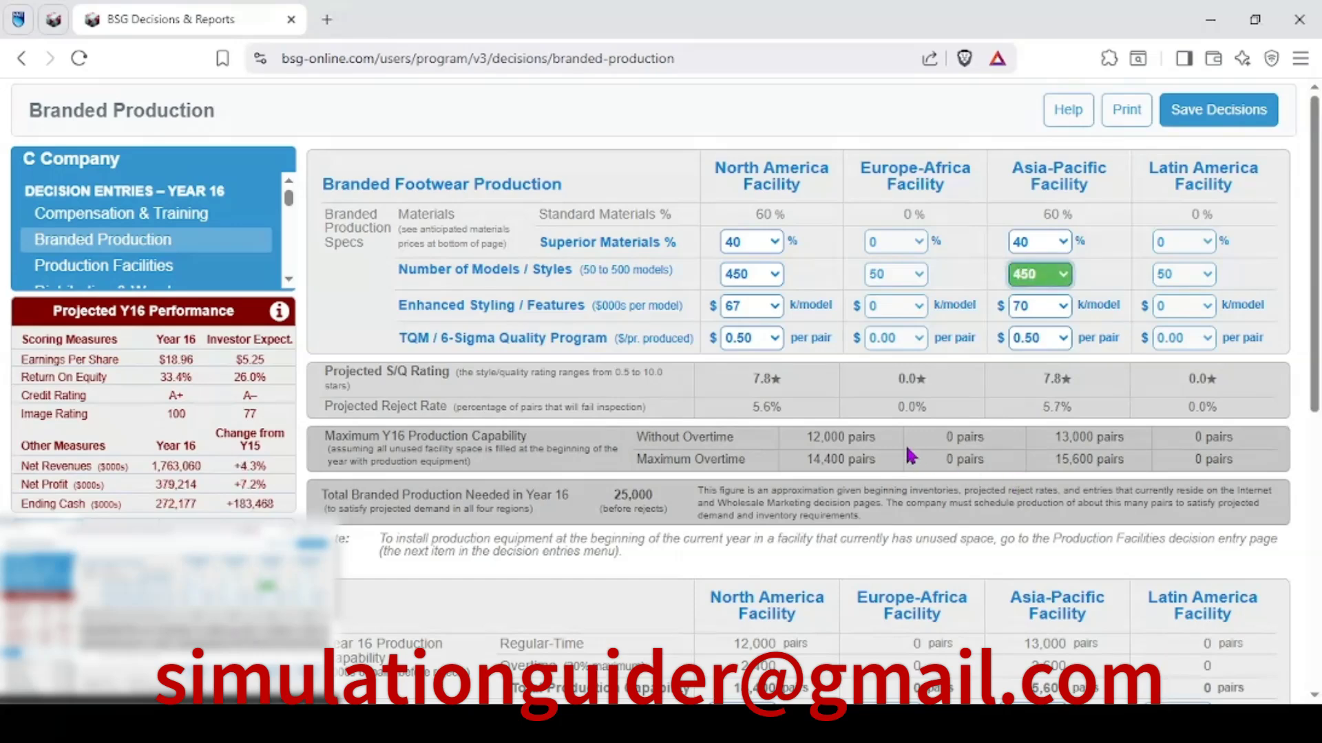
Step: Compare the total branded production needed with the total pairs to be manufactured, and look over the production costs
{"action": "scroll", "coordinate": [881, 427], "scroll_direction": "down", "scroll_amount": 1}
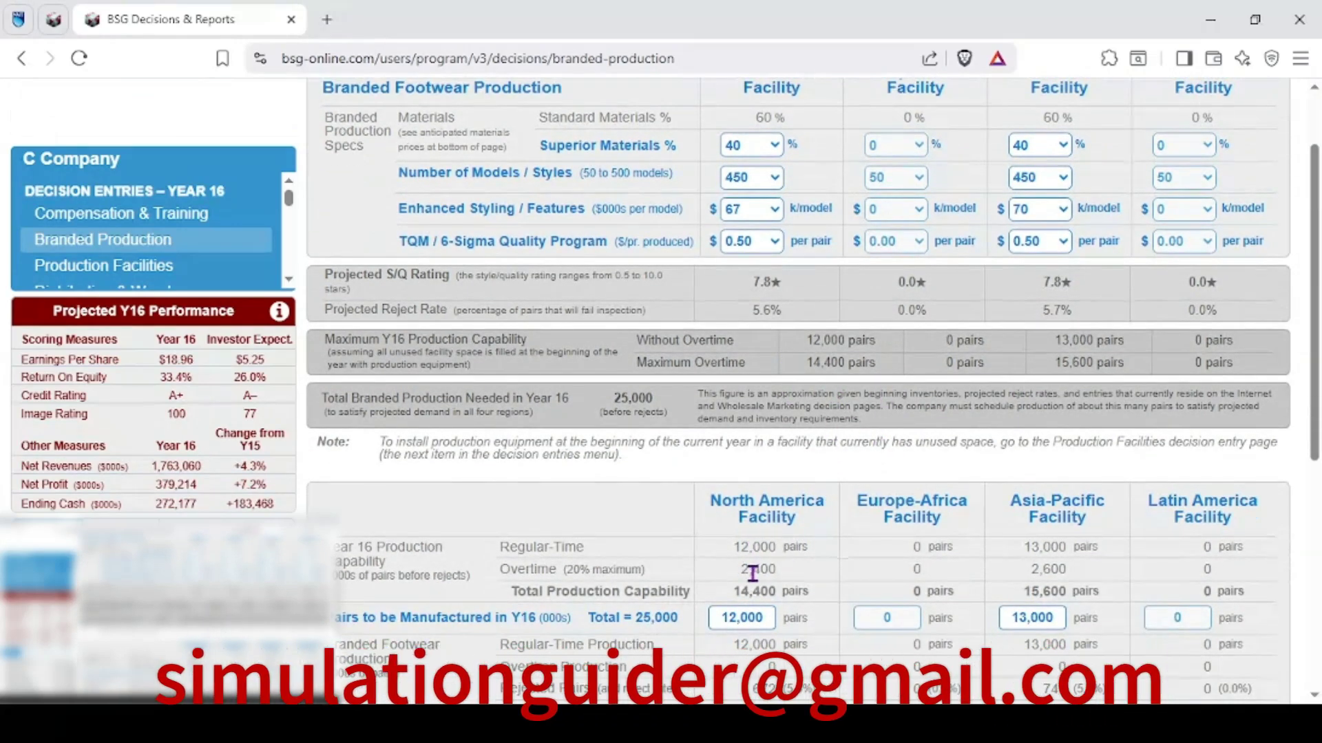
{"action": "double_click", "coordinate": [622, 398]}
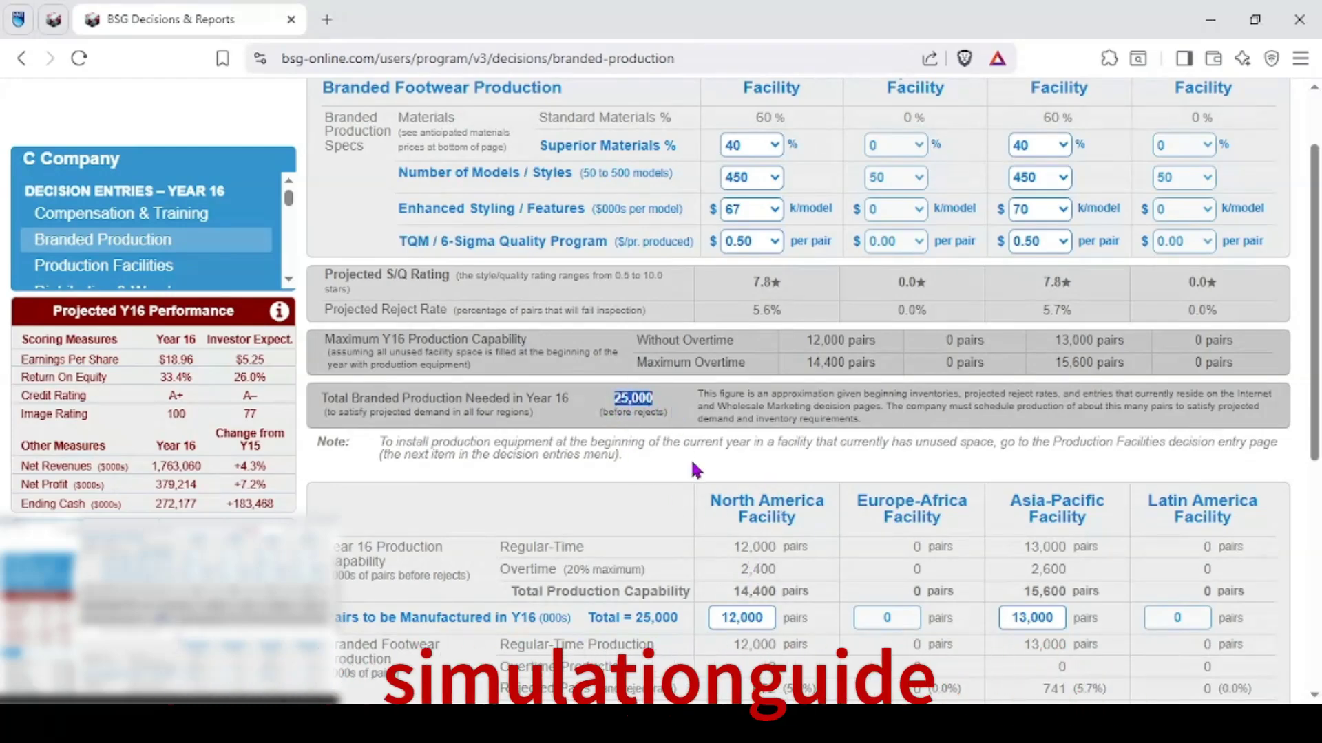
{"action": "scroll", "coordinate": [694, 468], "scroll_direction": "down", "scroll_amount": 3}
{"action": "left_click_drag", "start_coordinate": [635, 423], "coordinate": [680, 428]}
{"action": "left_click", "coordinate": [775, 366]}
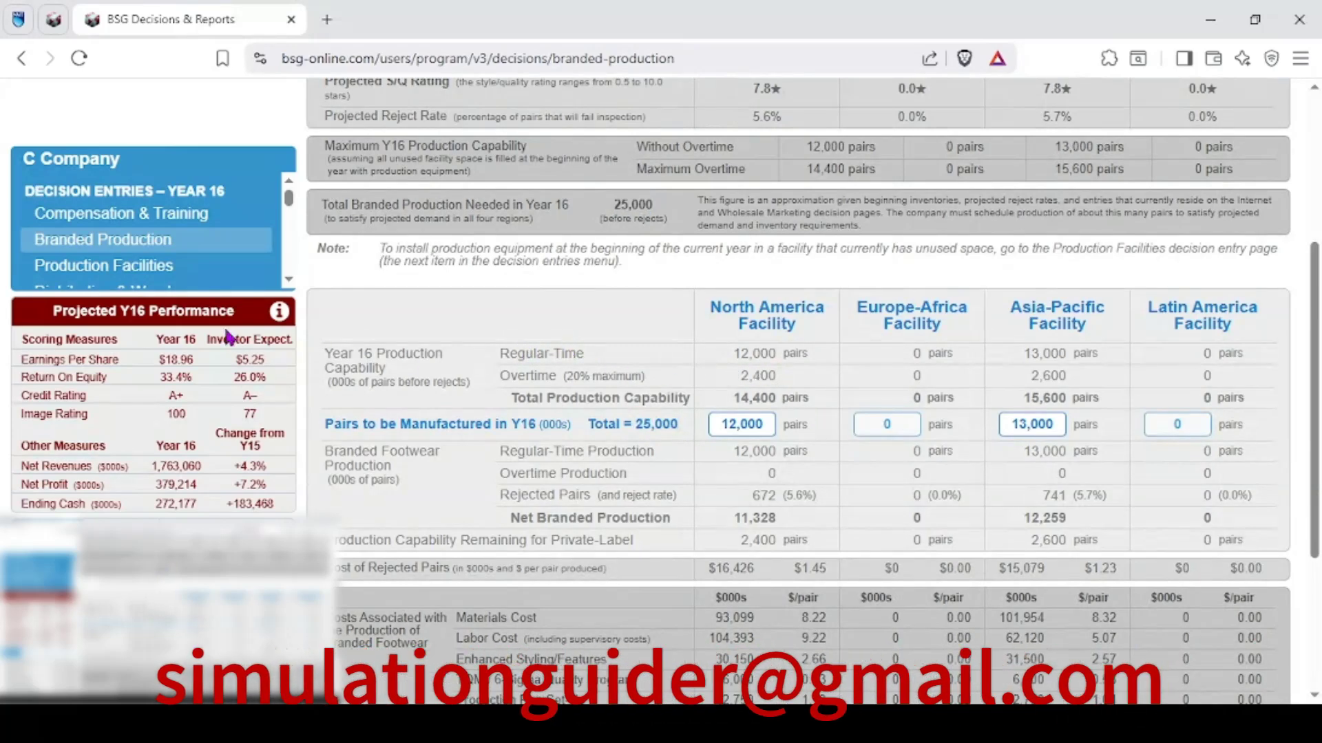
{"action": "scroll", "coordinate": [672, 389], "scroll_direction": "down", "scroll_amount": 3}
{"action": "scroll", "coordinate": [529, 367], "scroll_direction": "up", "scroll_amount": 4}
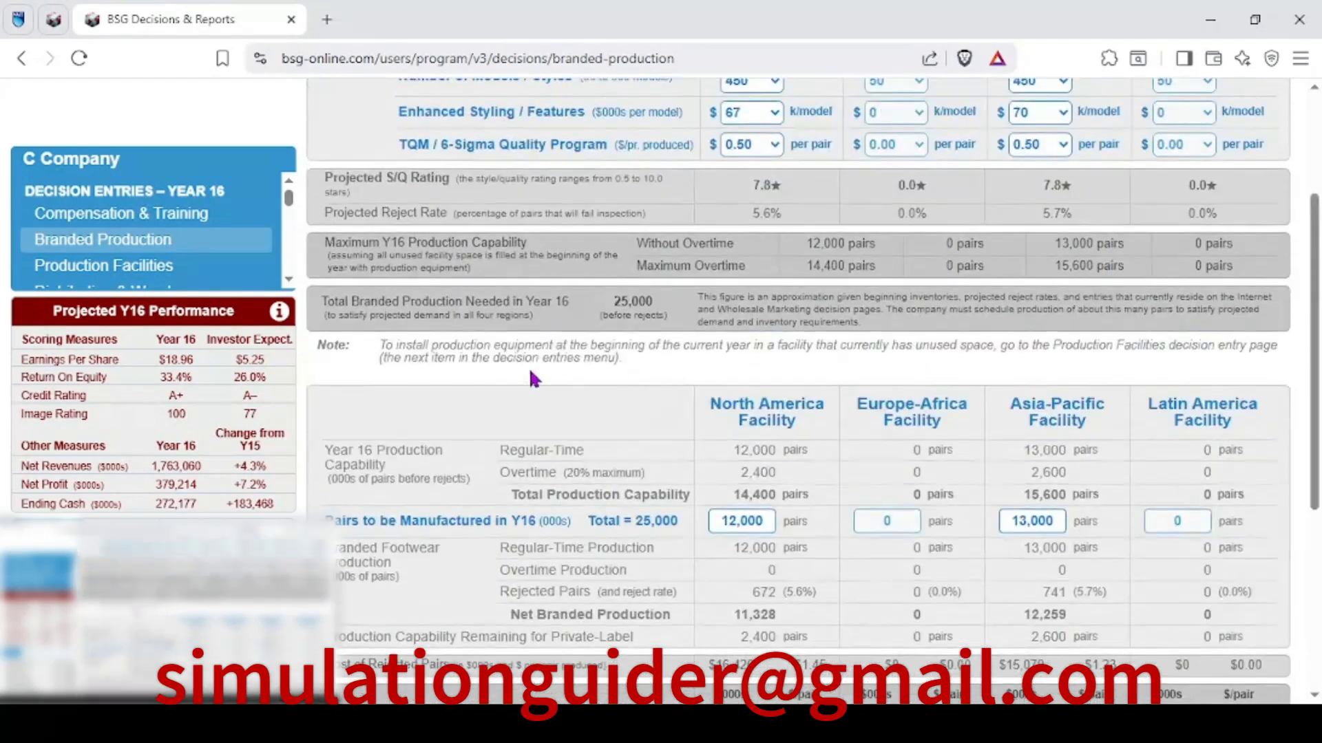
{"action": "scroll", "coordinate": [316, 363], "scroll_direction": "down", "scroll_amount": 3}
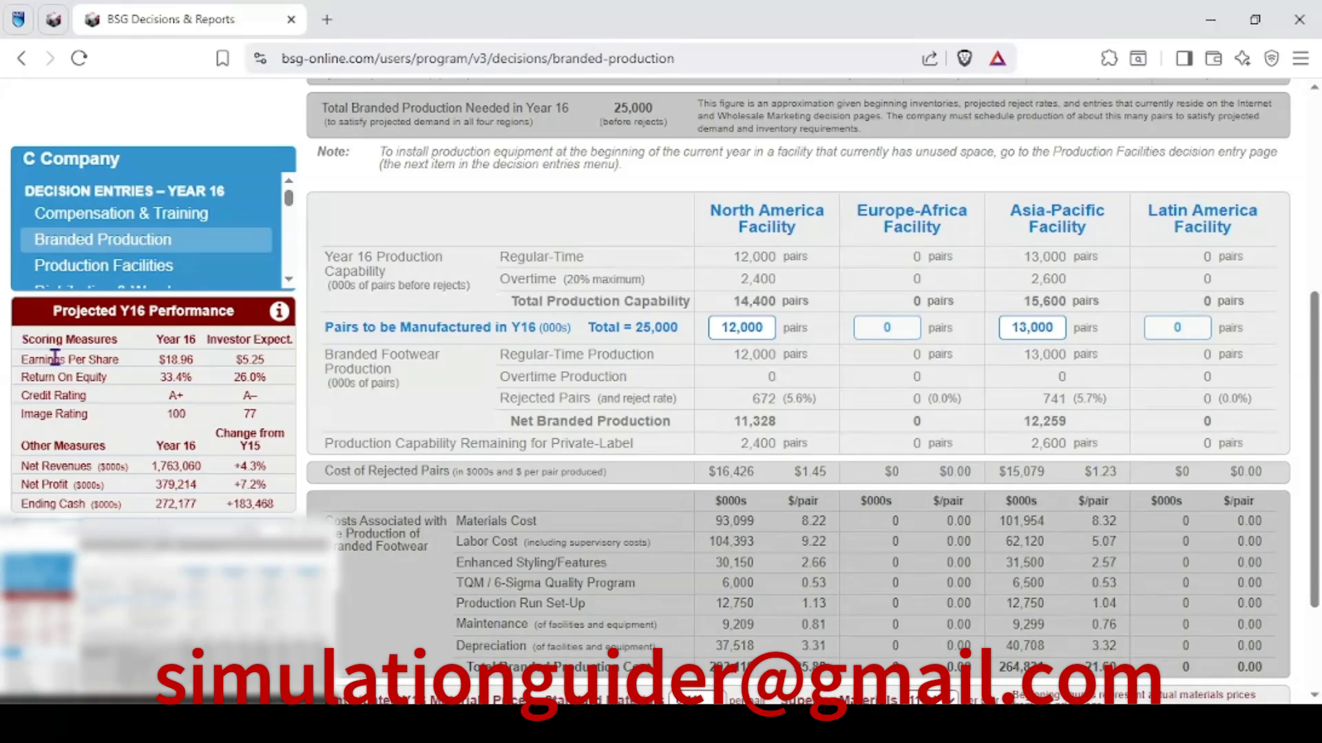
Step: Compare the projected Year 16 earnings per share, return on equity, credit rating and image rating with investor expectations
{"action": "left_click_drag", "start_coordinate": [25, 359], "coordinate": [174, 362]}
{"action": "double_click", "coordinate": [180, 357]}
{"action": "double_click", "coordinate": [252, 358]}
{"action": "triple_click", "coordinate": [59, 375]}
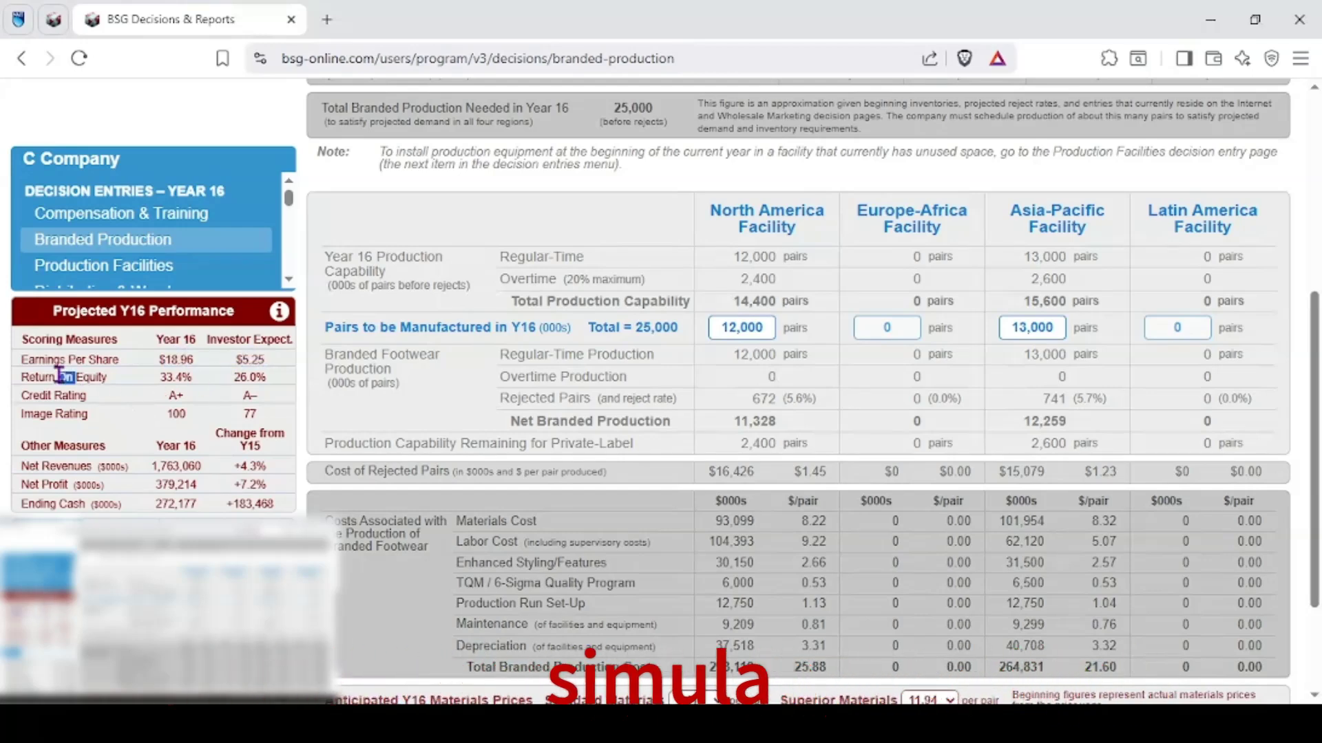
{"action": "left_click", "coordinate": [173, 380]}
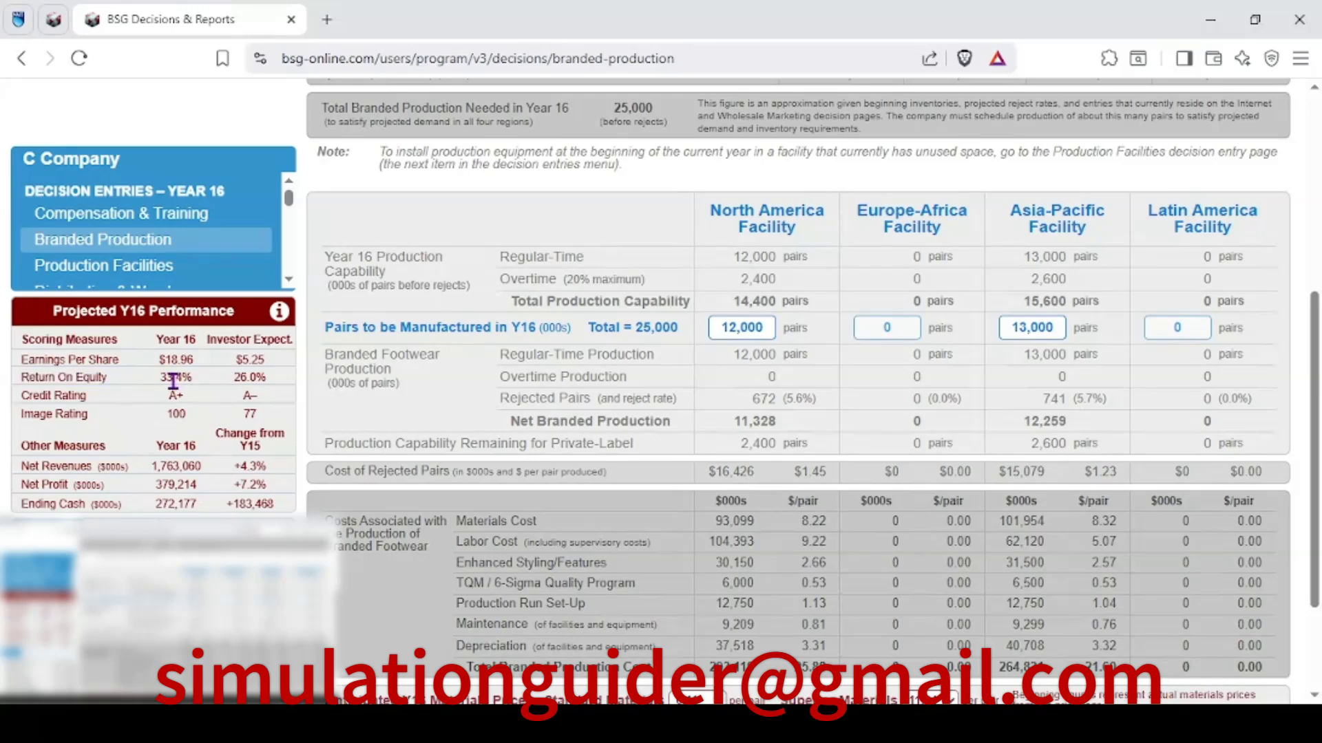
{"action": "left_click", "coordinate": [251, 378]}
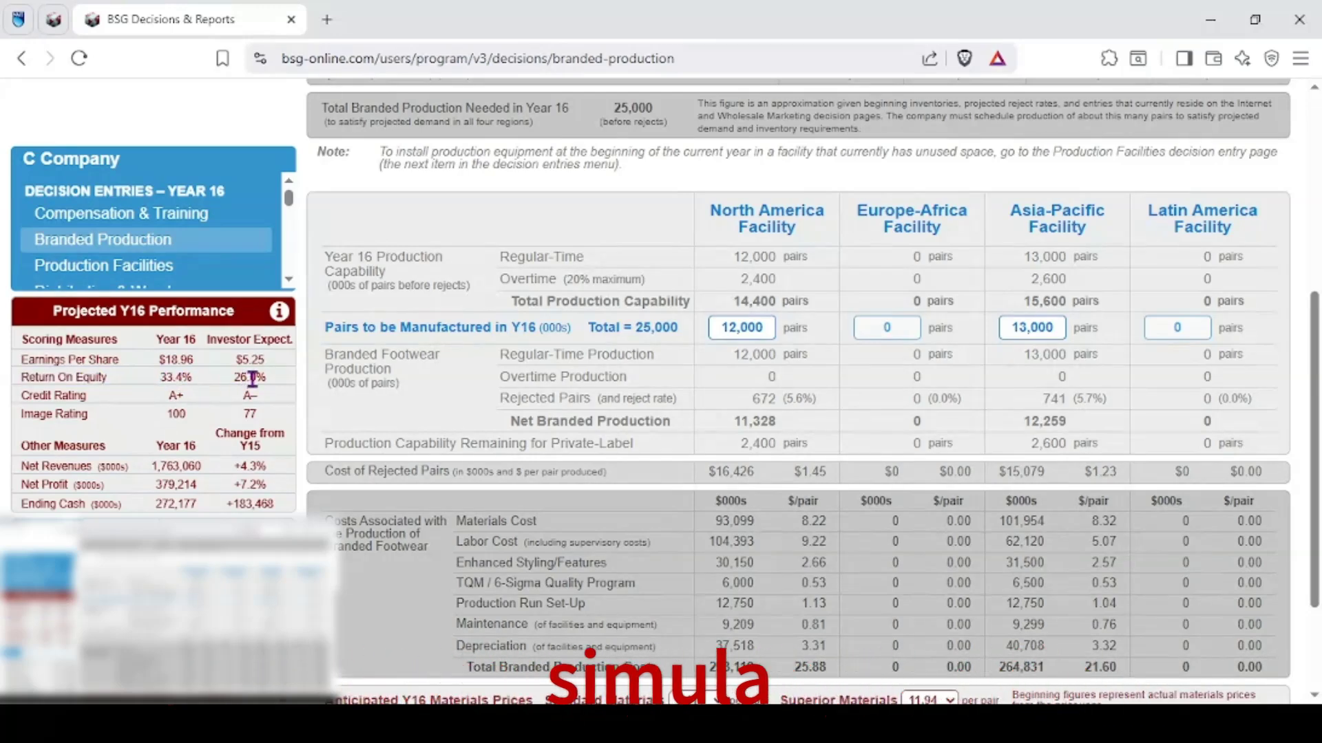
{"action": "left_click_drag", "start_coordinate": [251, 382], "coordinate": [259, 380]}
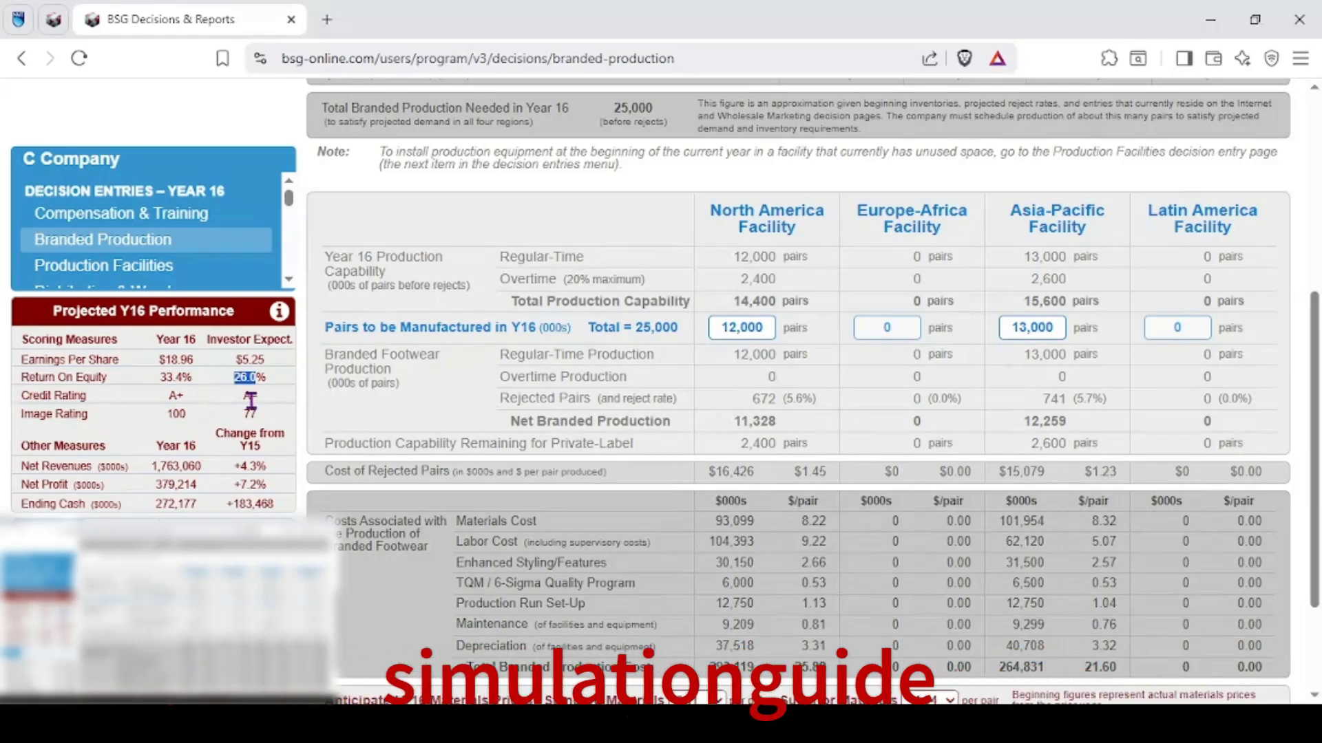
{"action": "double_click", "coordinate": [43, 413]}
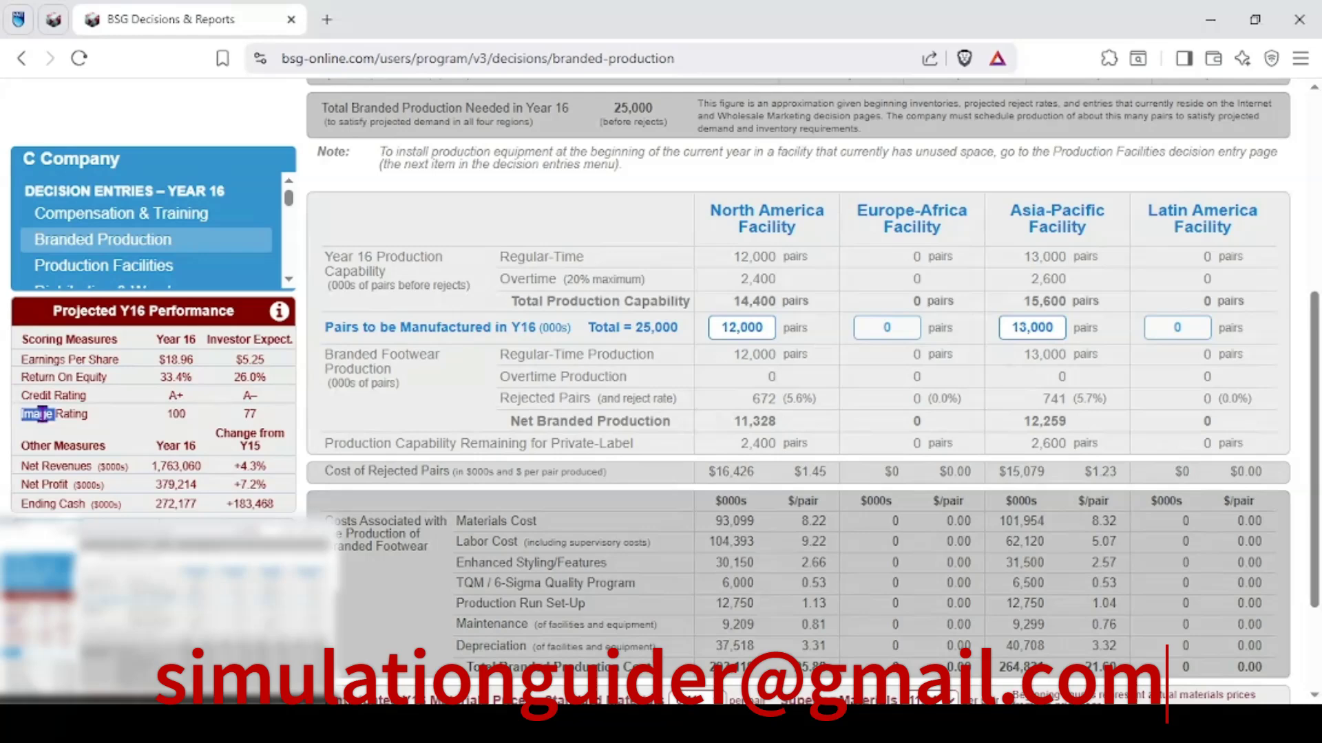
{"action": "left_click", "coordinate": [197, 414]}
{"action": "double_click", "coordinate": [258, 414]}
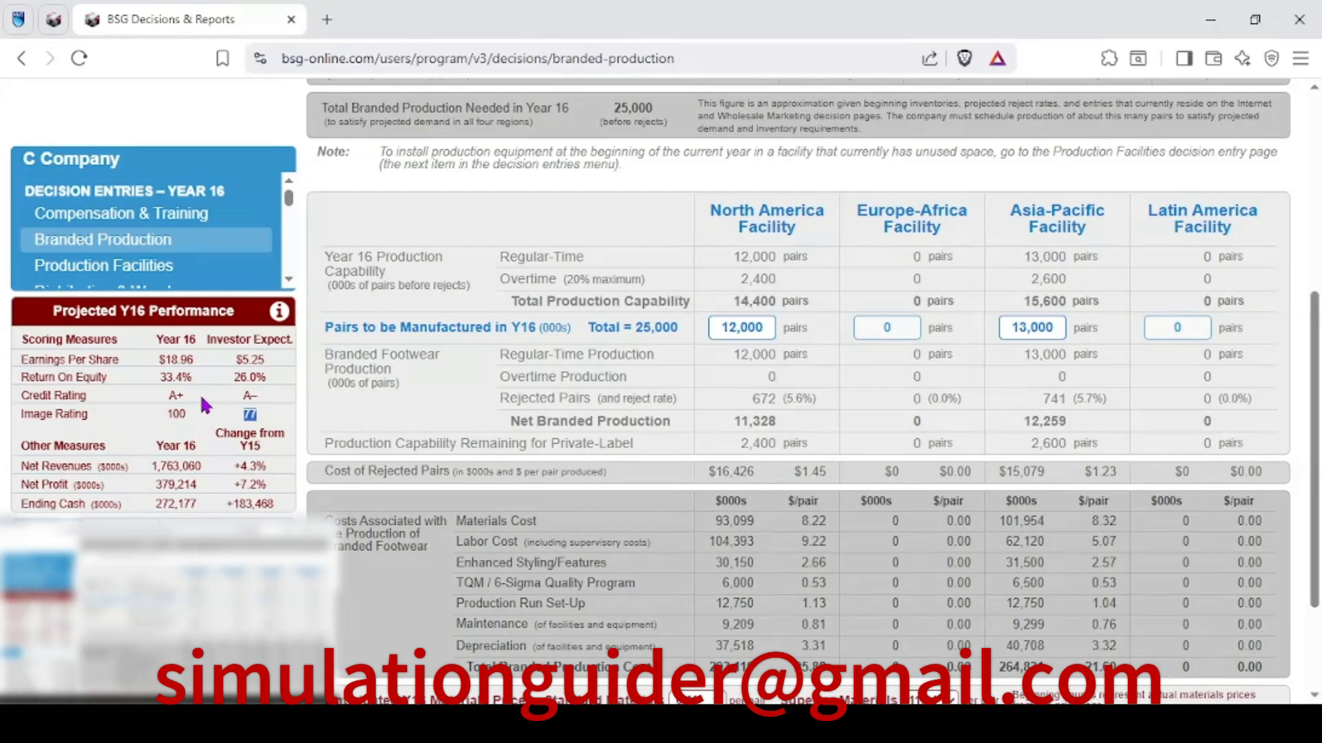
Step: Open the Production Facilities decisions and review the equipment purchases, production improvement options, equipment space and capital outlays
{"action": "left_click", "coordinate": [150, 268]}
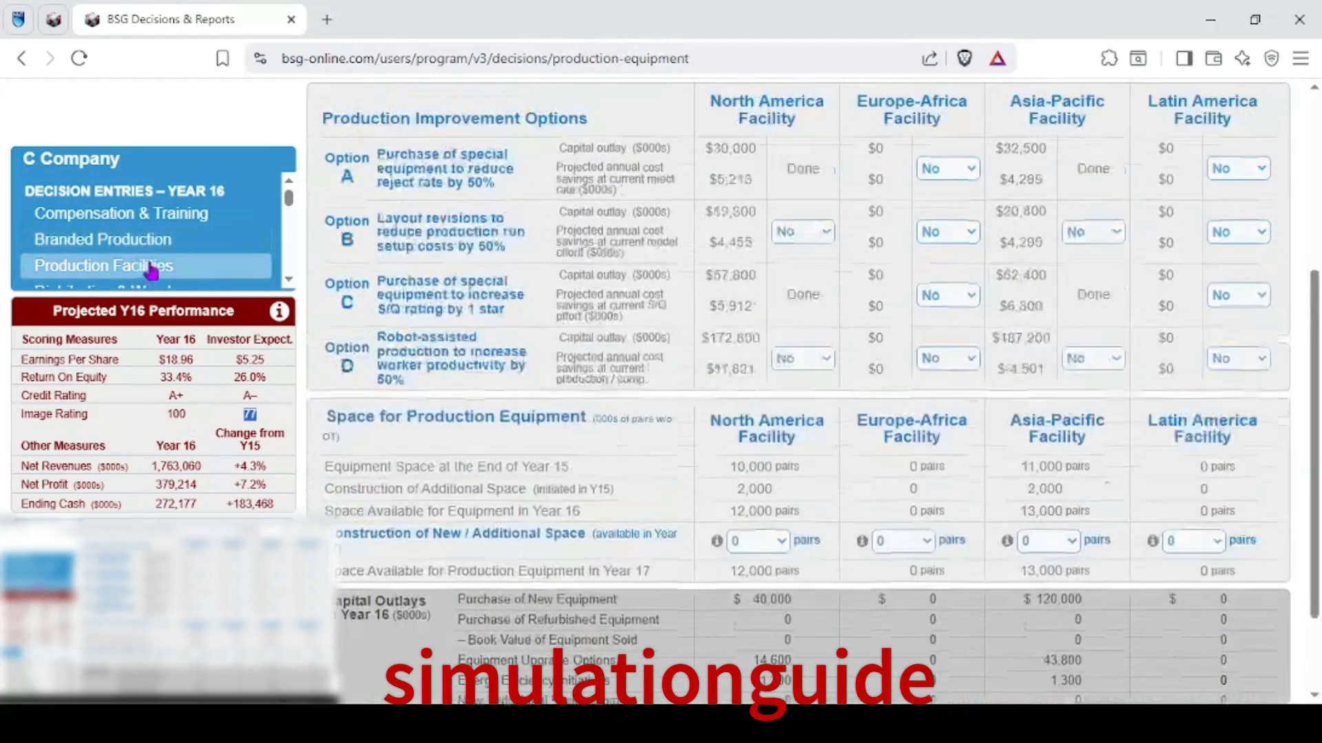
{"action": "scroll", "coordinate": [612, 303], "scroll_direction": "down", "scroll_amount": 2}
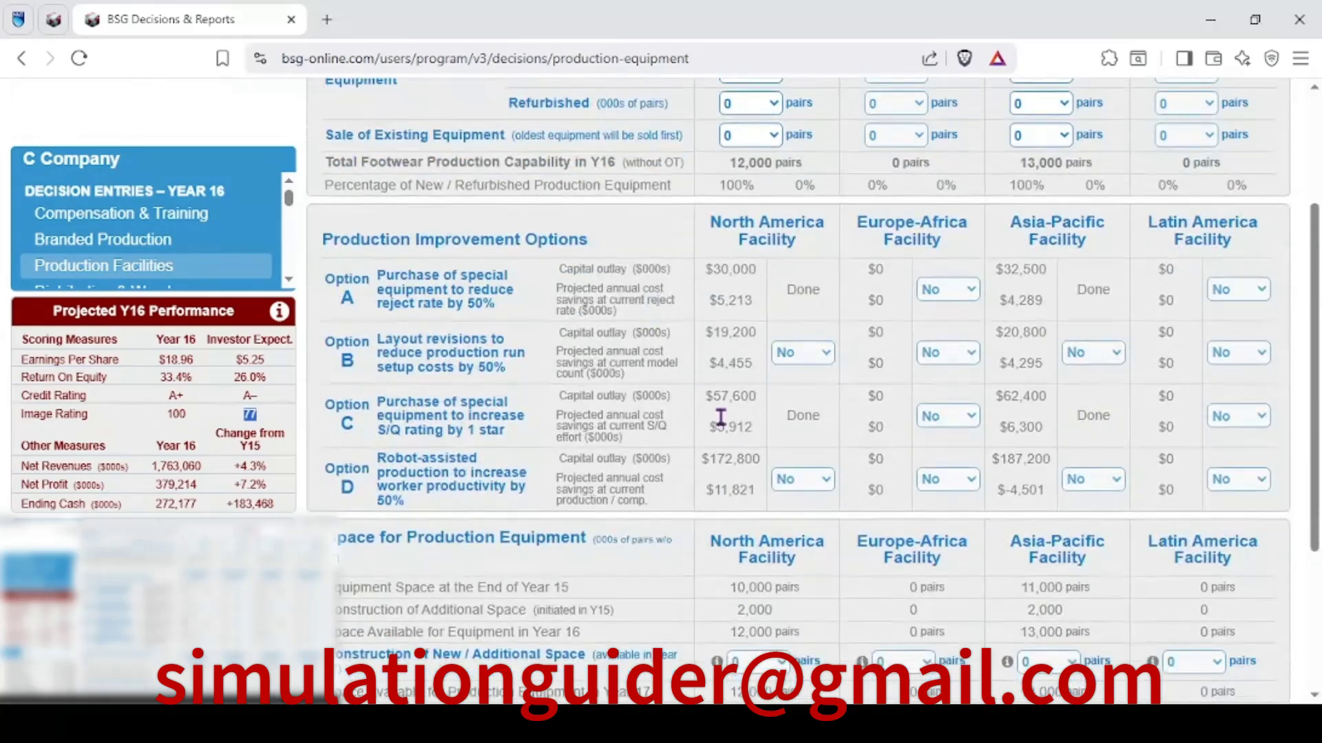
{"action": "scroll", "coordinate": [731, 468], "scroll_direction": "up", "scroll_amount": 1}
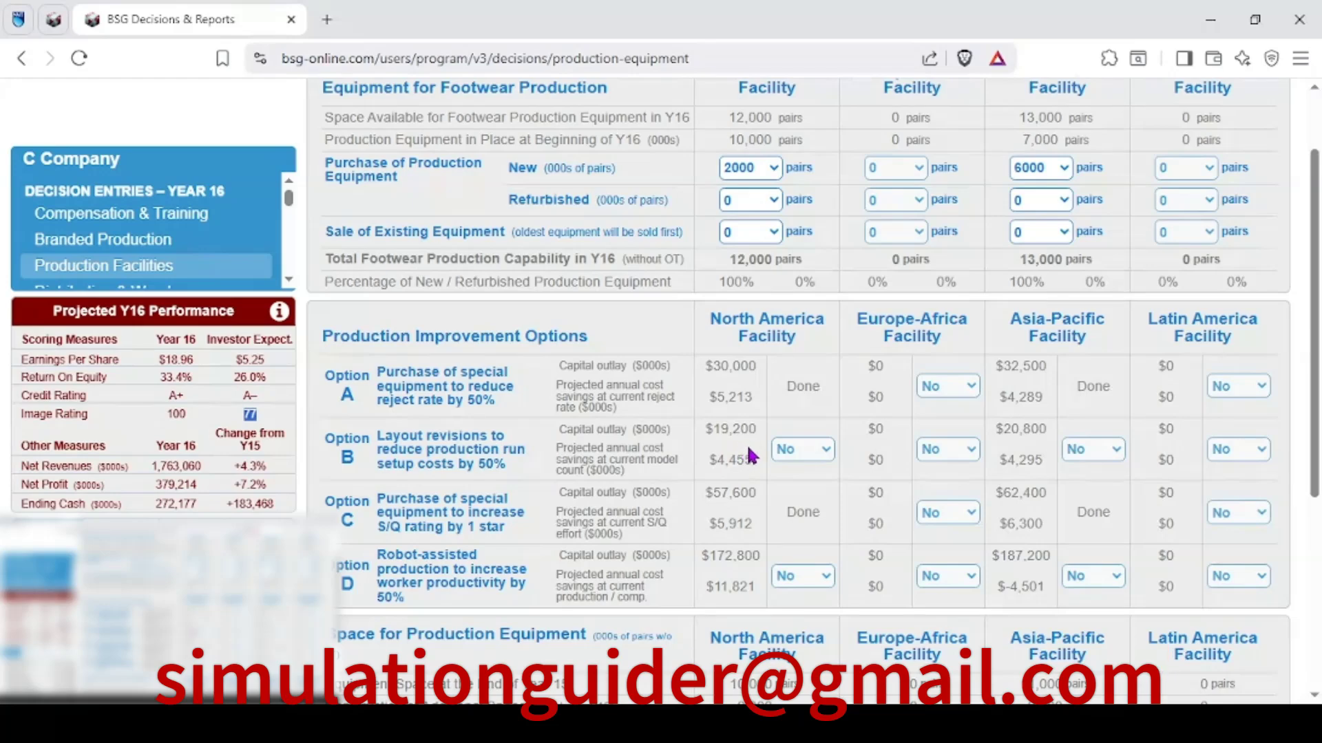
{"action": "scroll", "coordinate": [750, 456], "scroll_direction": "down", "scroll_amount": 2}
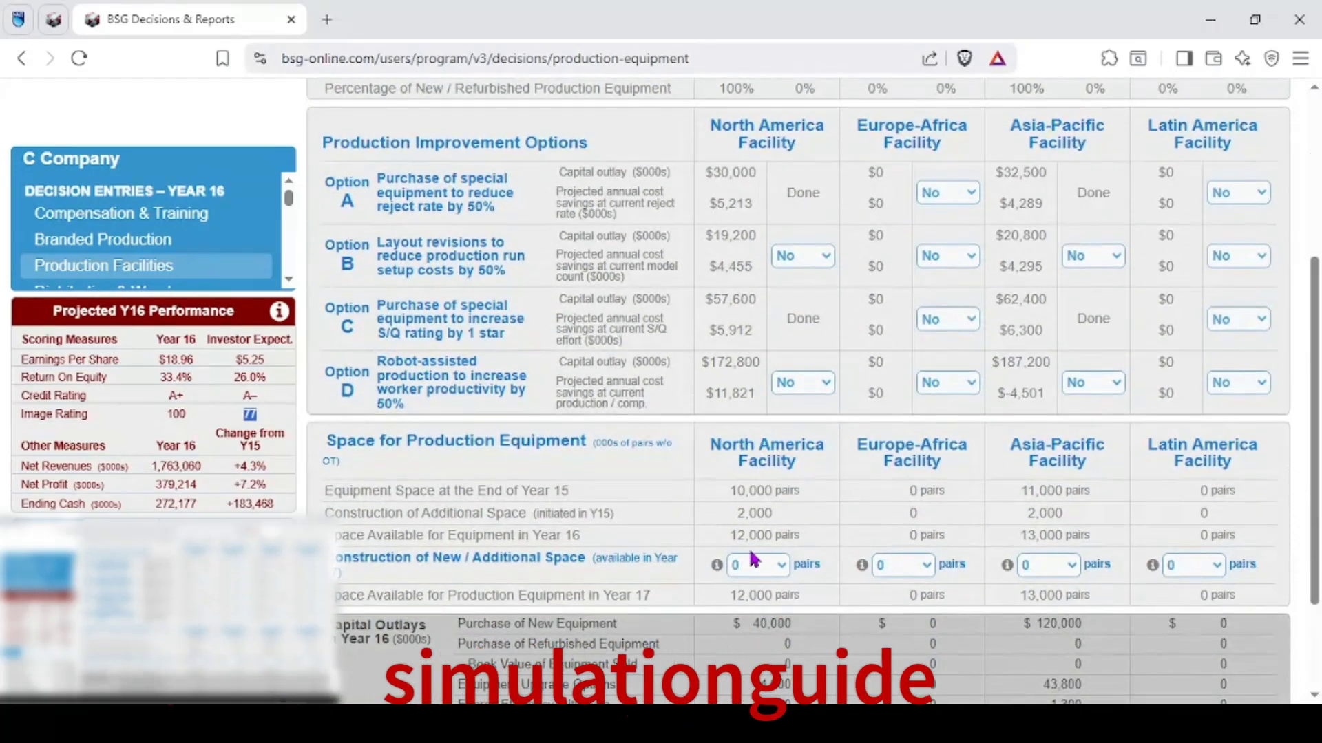
{"action": "scroll", "coordinate": [774, 480], "scroll_direction": "up", "scroll_amount": 1}
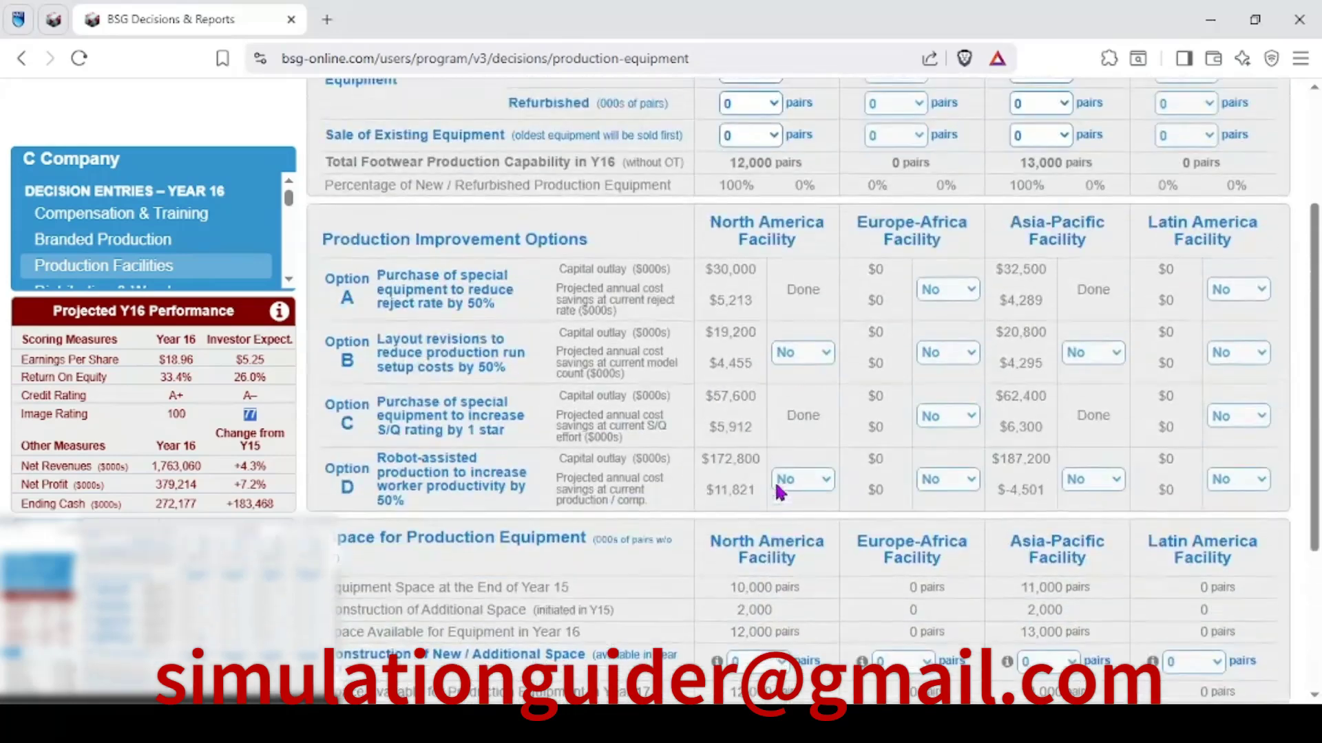
{"action": "scroll", "coordinate": [774, 480], "scroll_direction": "up", "scroll_amount": 2}
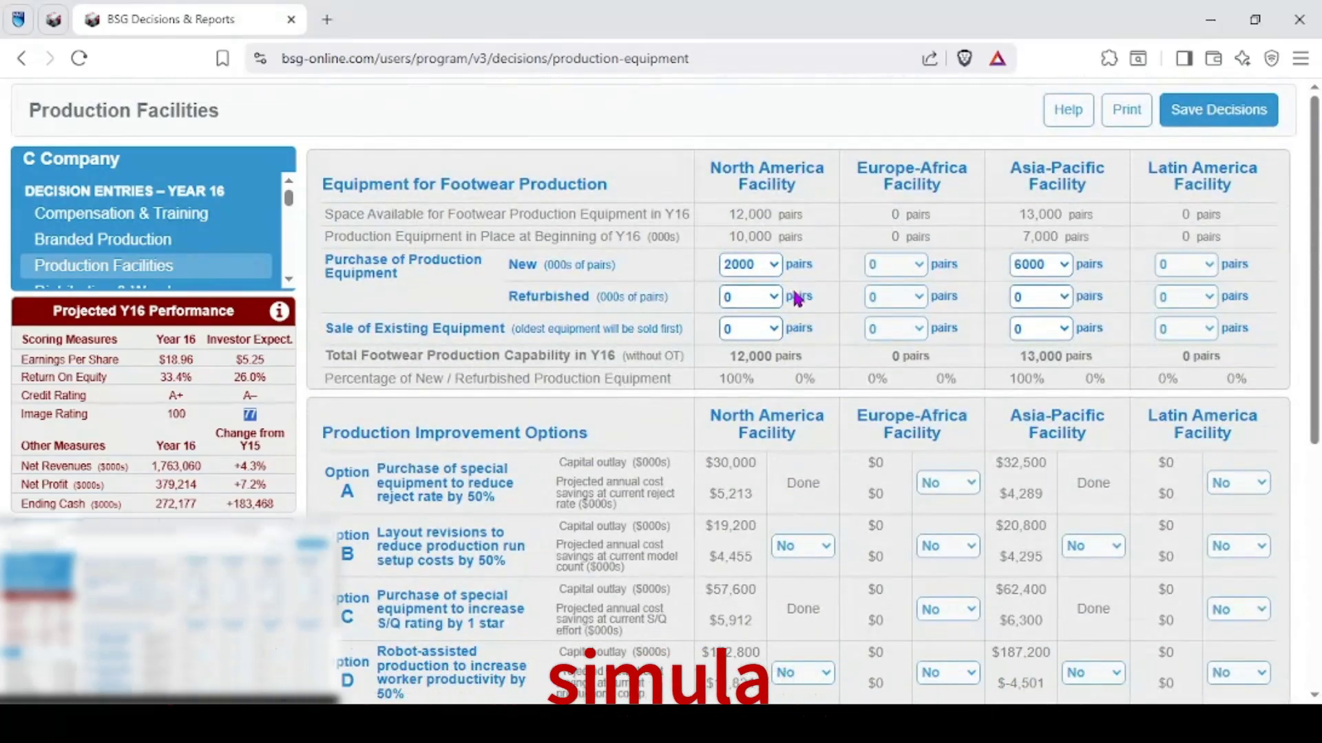
{"action": "scroll", "coordinate": [822, 376], "scroll_direction": "down", "scroll_amount": 4}
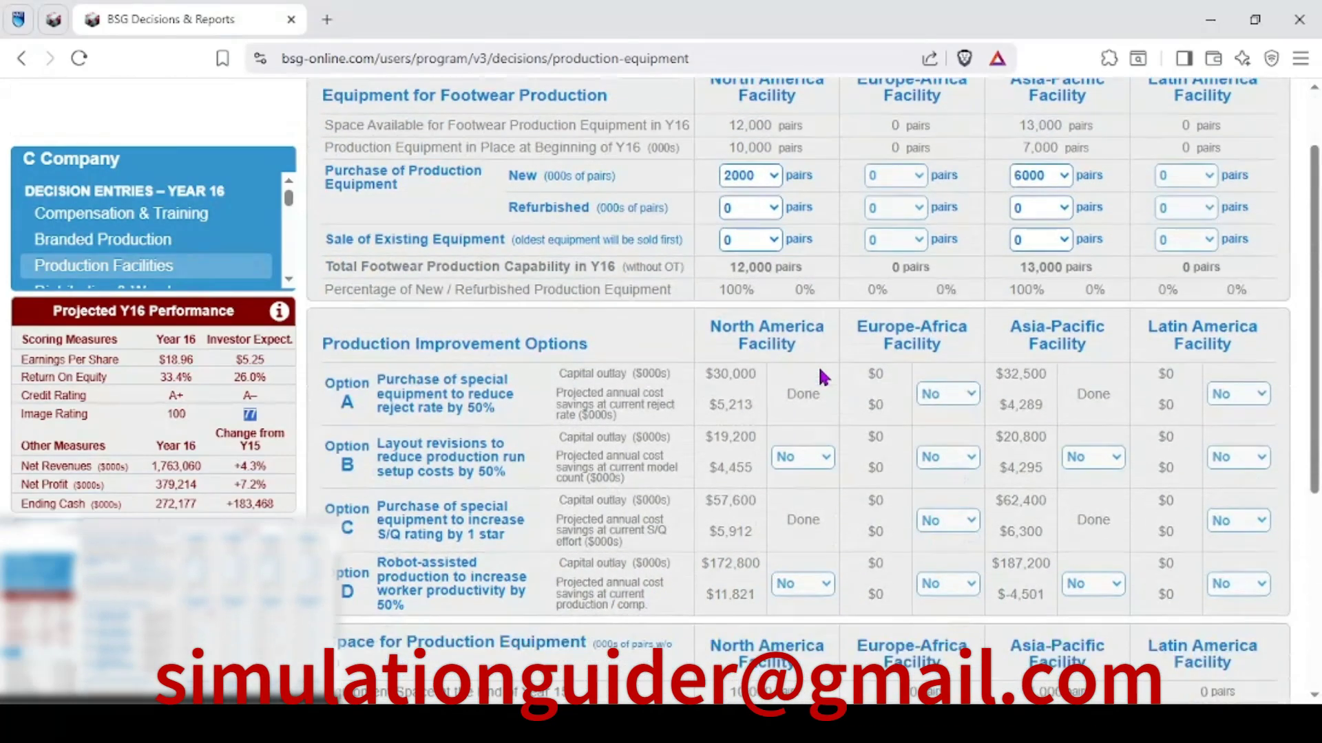
{"action": "scroll", "coordinate": [148, 228], "scroll_direction": "down", "scroll_amount": 3}
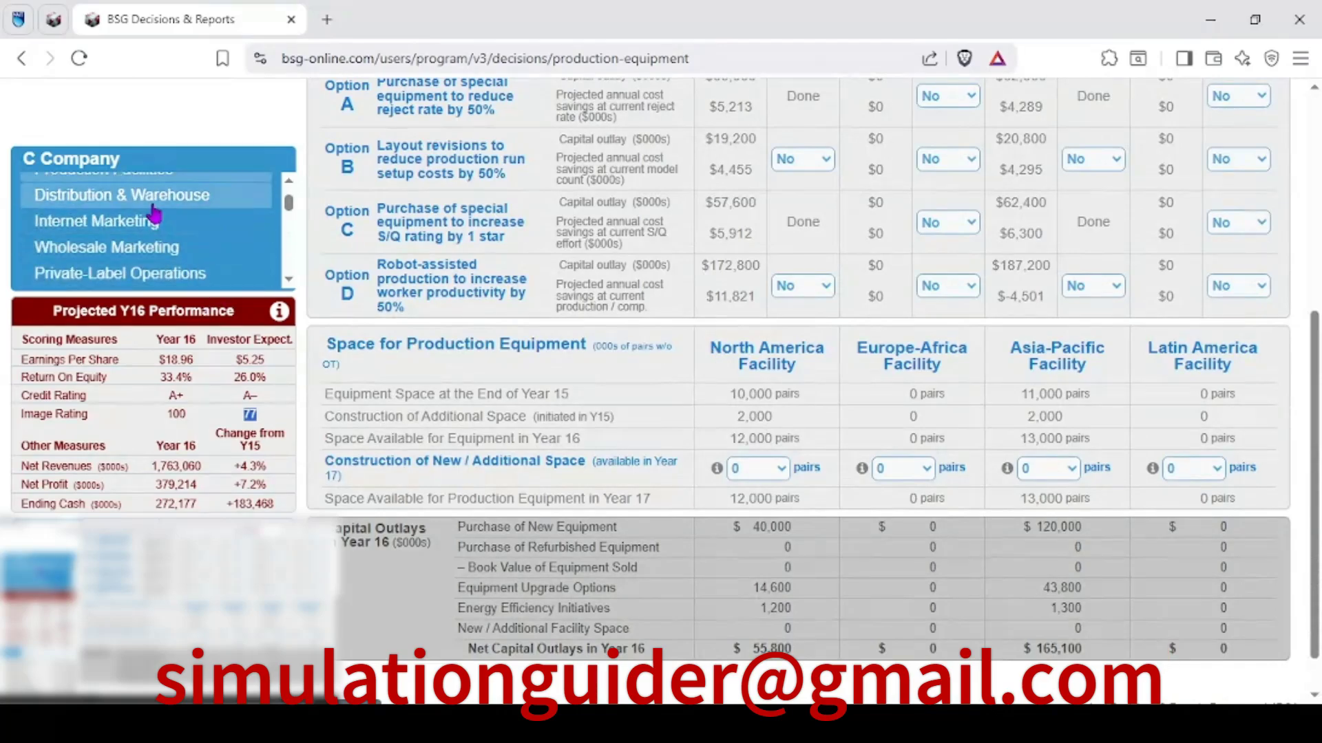
Step: Open the Distribution & Warehouse decisions and review the shipments from each facility, remaining pairs, warehouse operations and projected inventory
{"action": "left_click", "coordinate": [148, 196]}
{"action": "scroll", "coordinate": [757, 344], "scroll_direction": "down", "scroll_amount": 3}
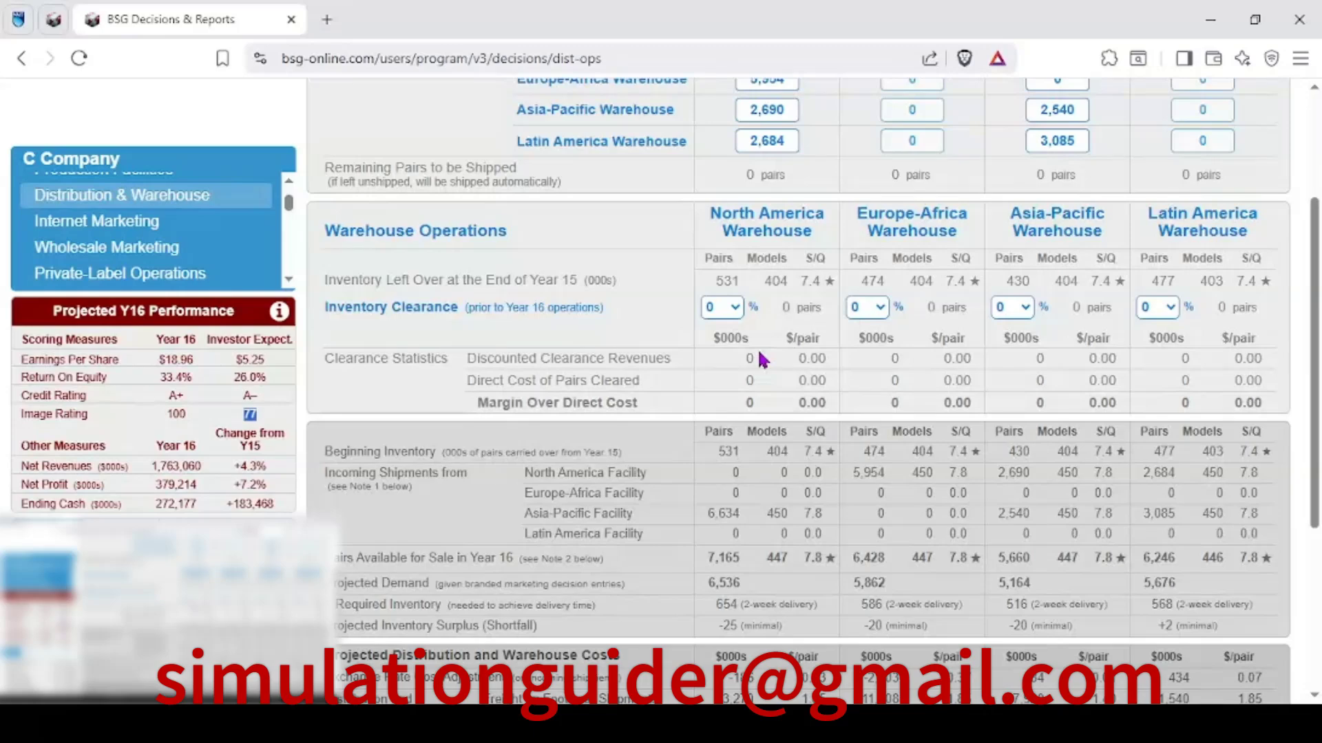
{"action": "scroll", "coordinate": [760, 358], "scroll_direction": "up", "scroll_amount": 3}
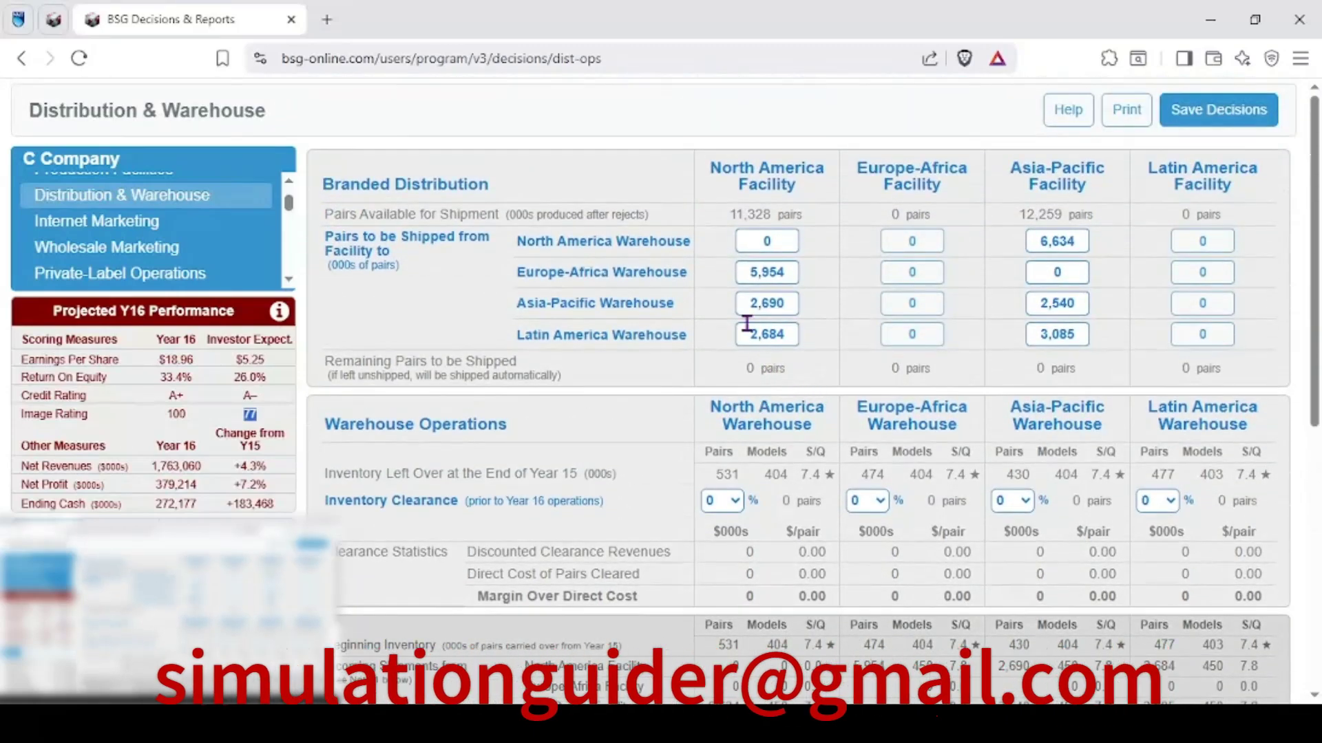
{"action": "left_click_drag", "start_coordinate": [516, 249], "coordinate": [1251, 379]}
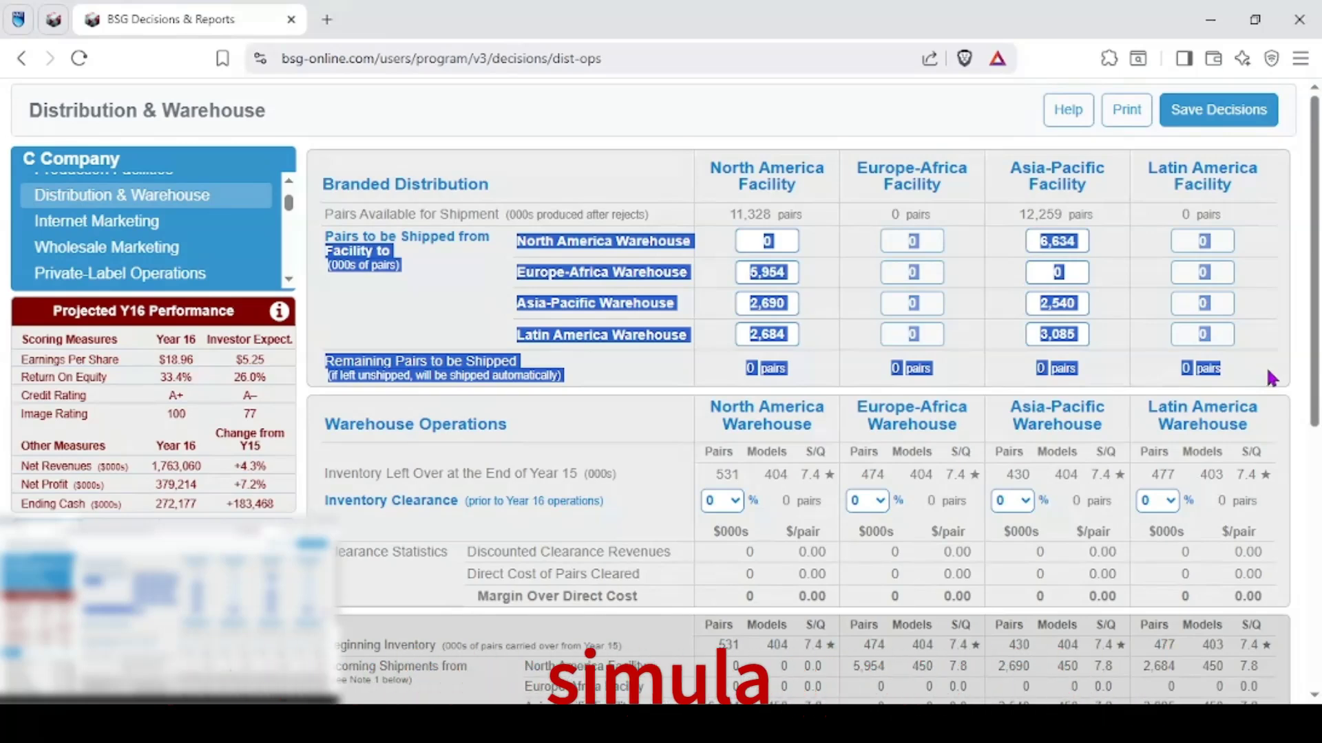
{"action": "left_click", "coordinate": [1090, 340]}
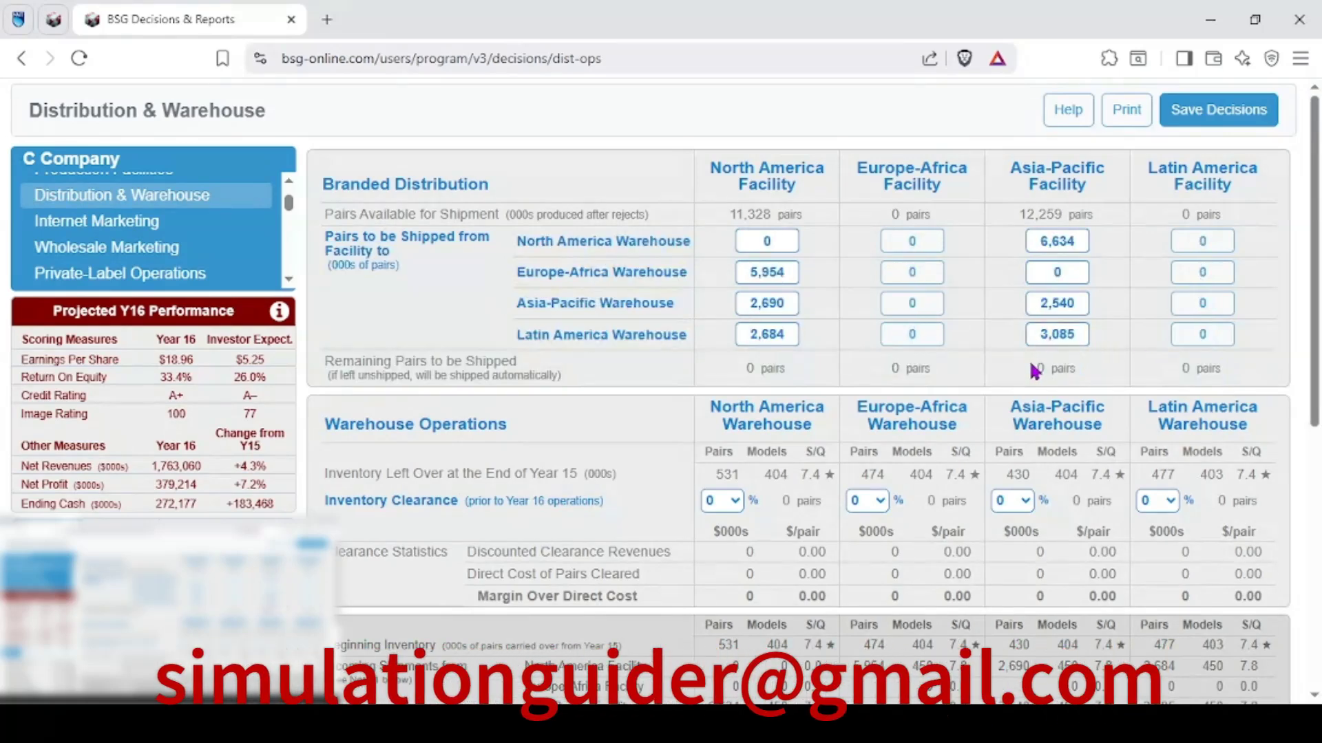
{"action": "left_click_drag", "start_coordinate": [1033, 369], "coordinate": [1075, 370]}
{"action": "left_click_drag", "start_coordinate": [925, 370], "coordinate": [932, 370]}
{"action": "scroll", "coordinate": [845, 368], "scroll_direction": "down", "scroll_amount": 5}
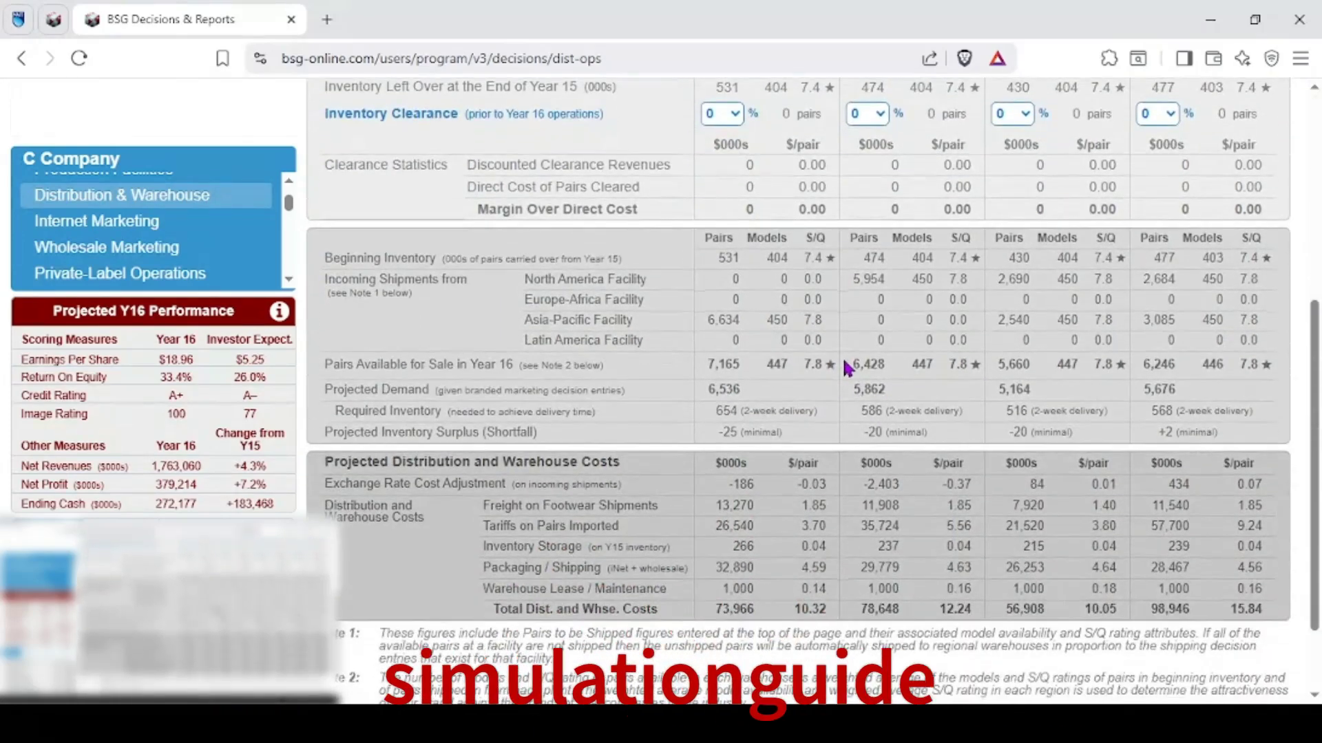
{"action": "scroll", "coordinate": [846, 368], "scroll_direction": "down", "scroll_amount": 2}
{"action": "scroll", "coordinate": [845, 368], "scroll_direction": "up", "scroll_amount": 8}
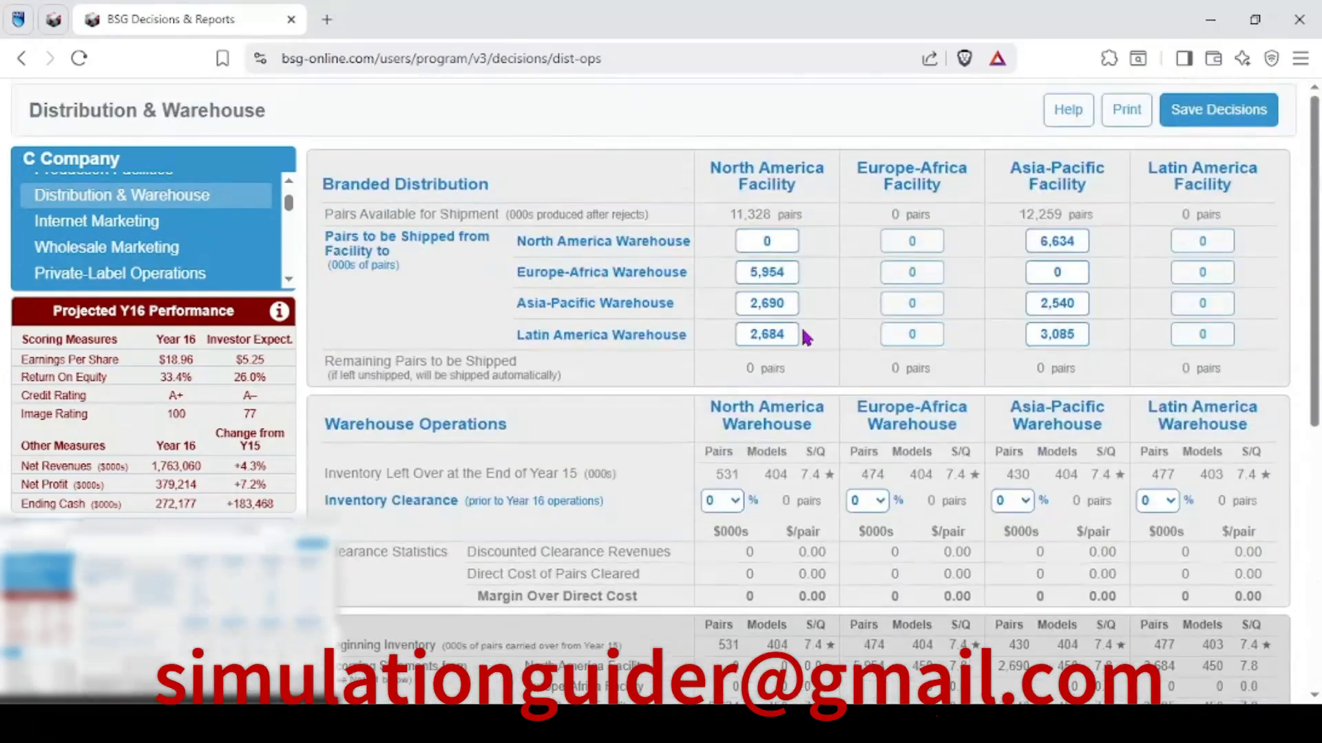
Step: Look over the Branded Production decisions again, and open the Internet Marketing decisions
{"action": "scroll", "coordinate": [207, 251], "scroll_direction": "up", "scroll_amount": 3}
{"action": "left_click", "coordinate": [177, 252]}
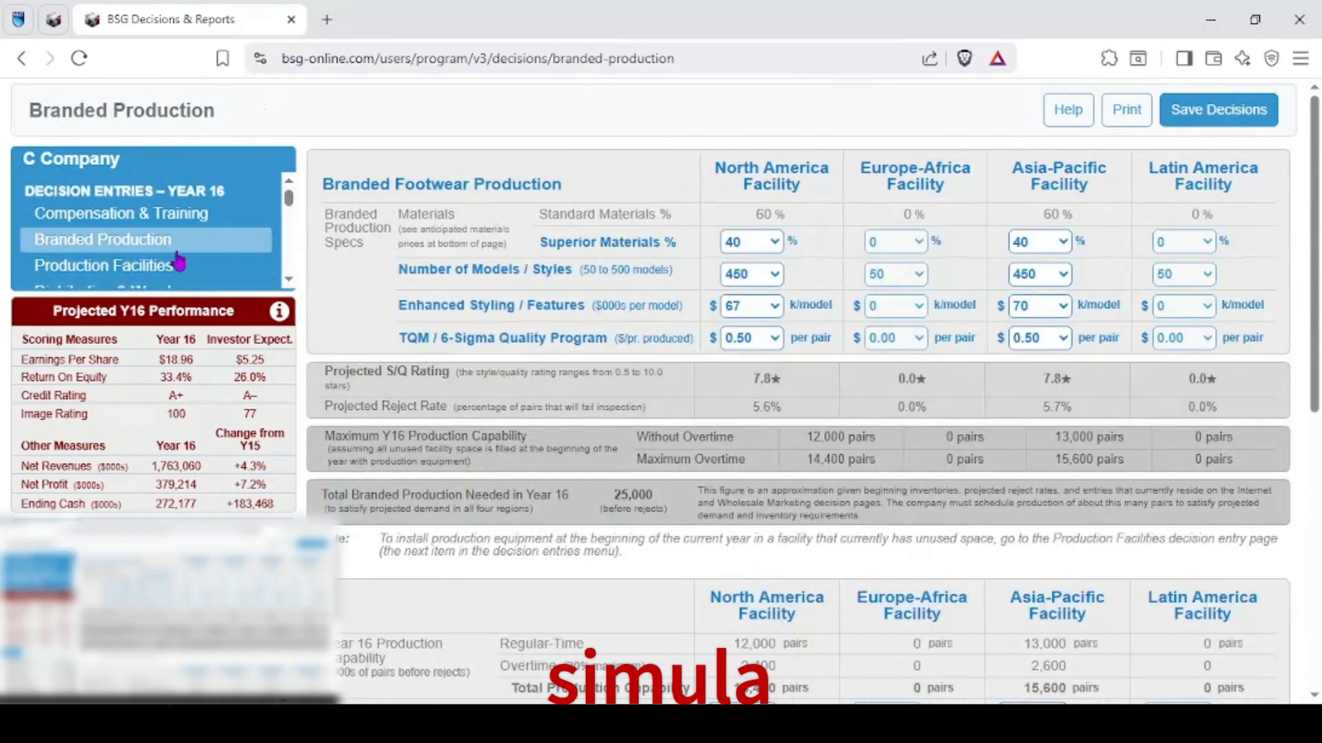
{"action": "scroll", "coordinate": [580, 358], "scroll_direction": "down", "scroll_amount": 3}
{"action": "scroll", "coordinate": [188, 230], "scroll_direction": "down", "scroll_amount": 3}
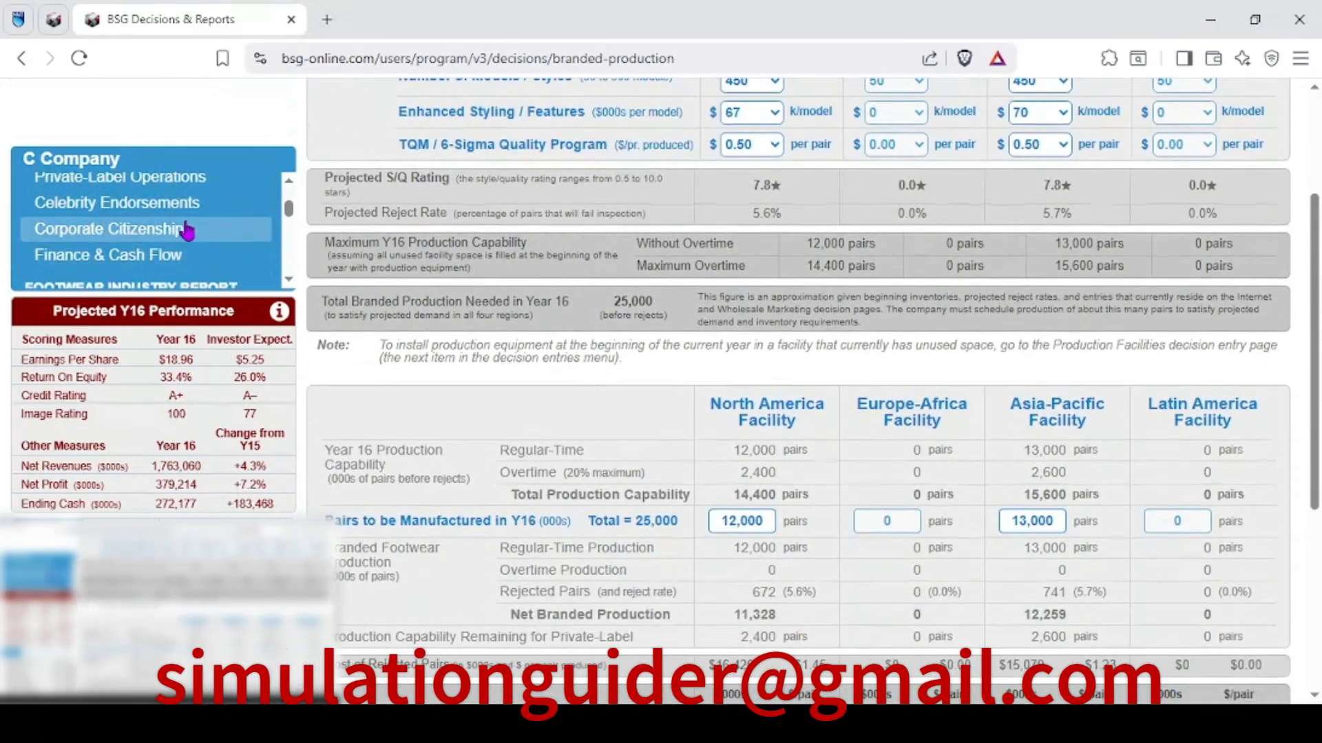
{"action": "scroll", "coordinate": [168, 242], "scroll_direction": "up", "scroll_amount": 3}
{"action": "left_click", "coordinate": [132, 223]}
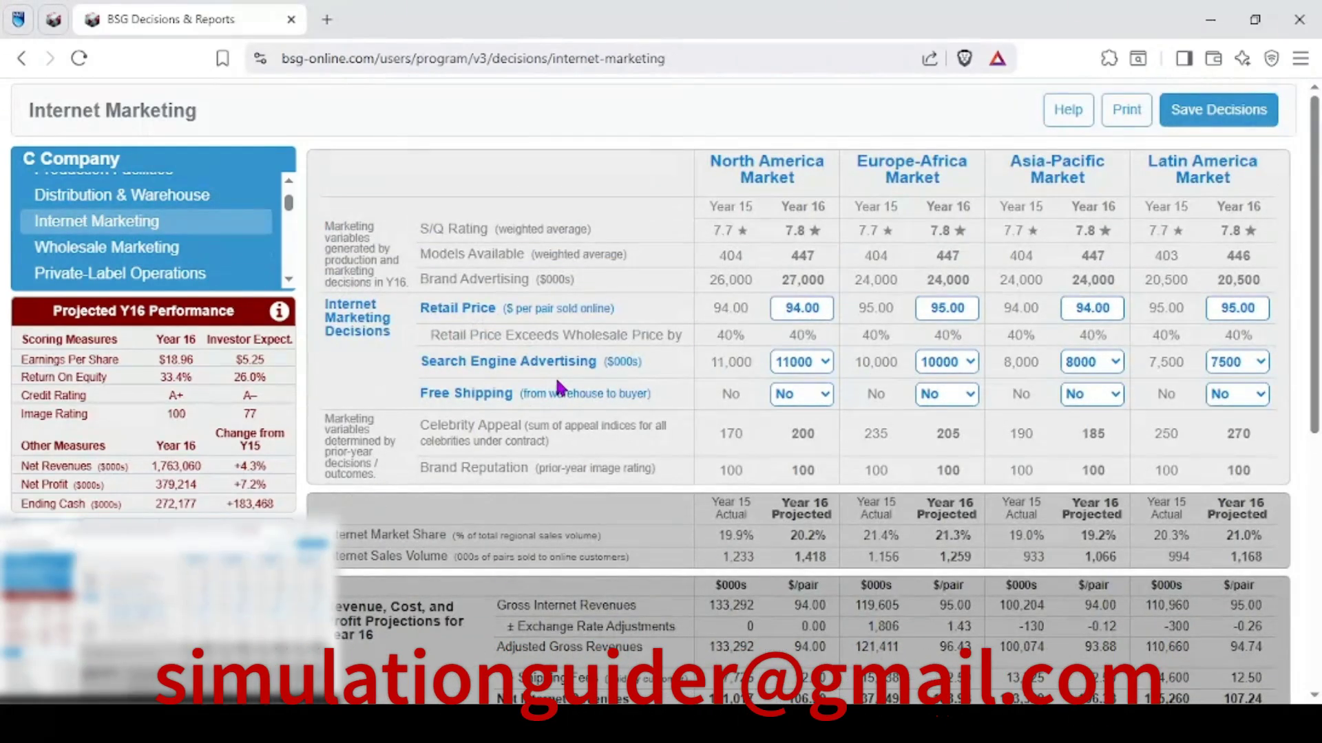
{"action": "scroll", "coordinate": [555, 377], "scroll_direction": "down", "scroll_amount": 1}
Step: Open the Wholesale Marketing decisions and check the wholesale price to retailers for North America and Europe-Africa
{"action": "left_click", "coordinate": [110, 250]}
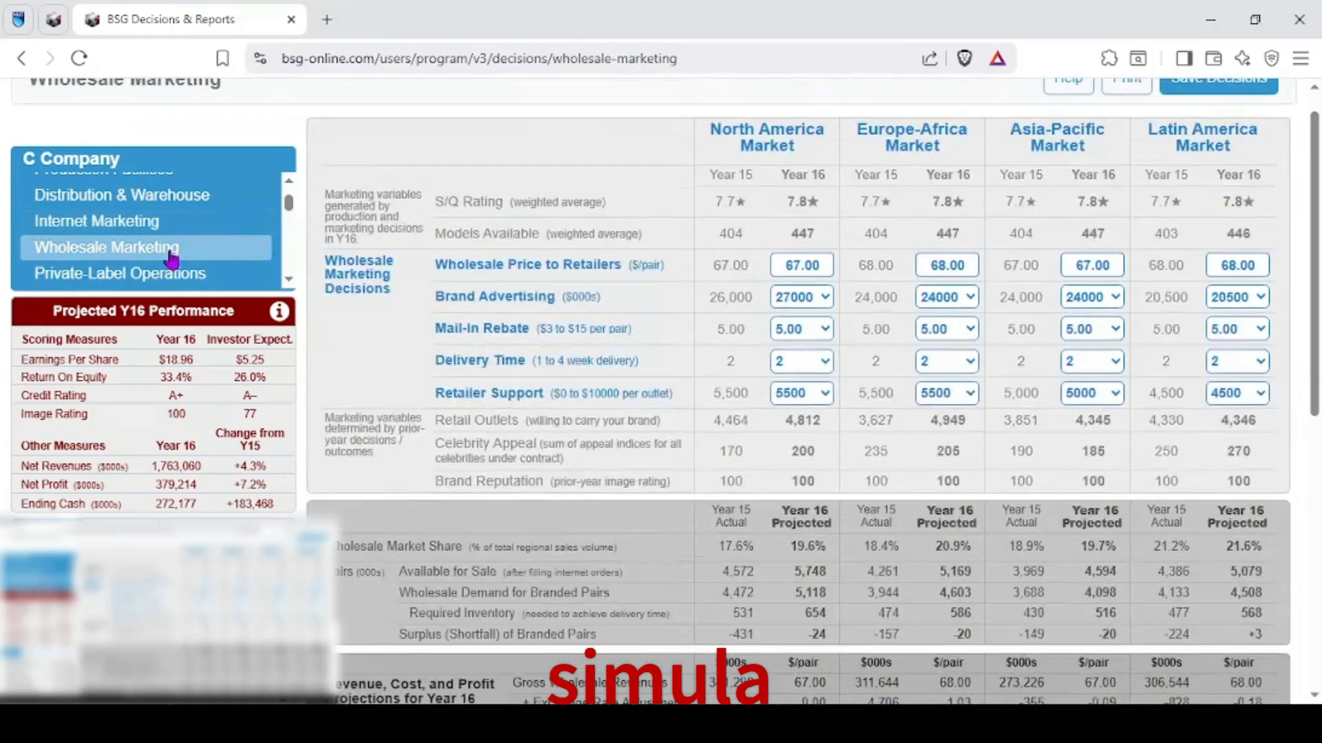
{"action": "left_click_drag", "start_coordinate": [437, 298], "coordinate": [493, 298]}
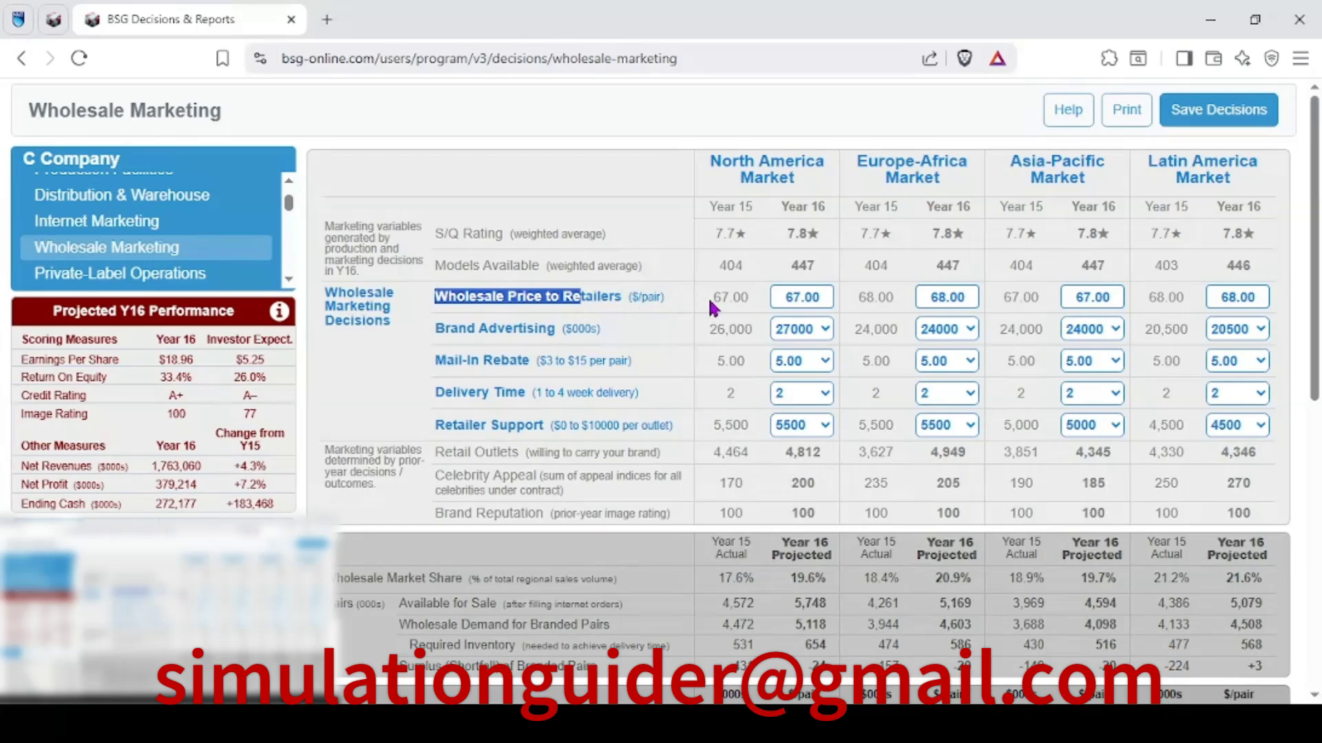
{"action": "double_click", "coordinate": [803, 298]}
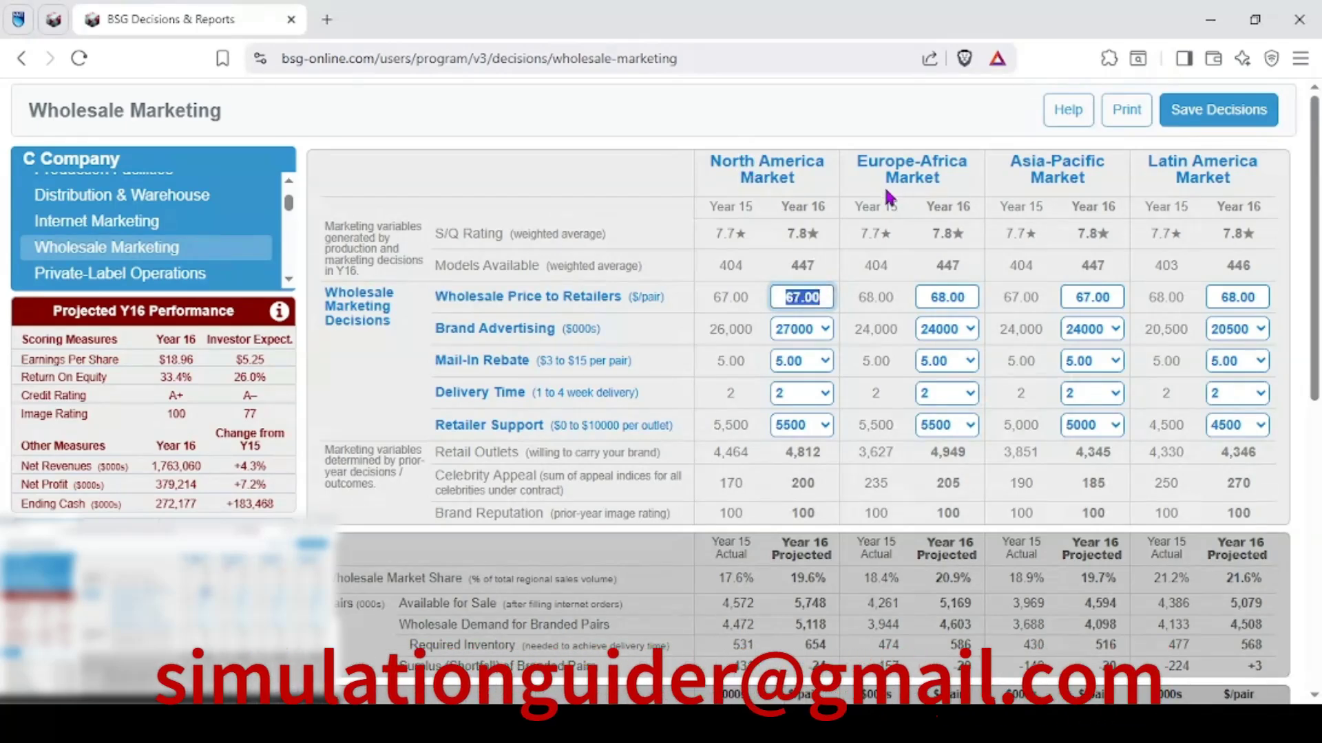
{"action": "double_click", "coordinate": [947, 297]}
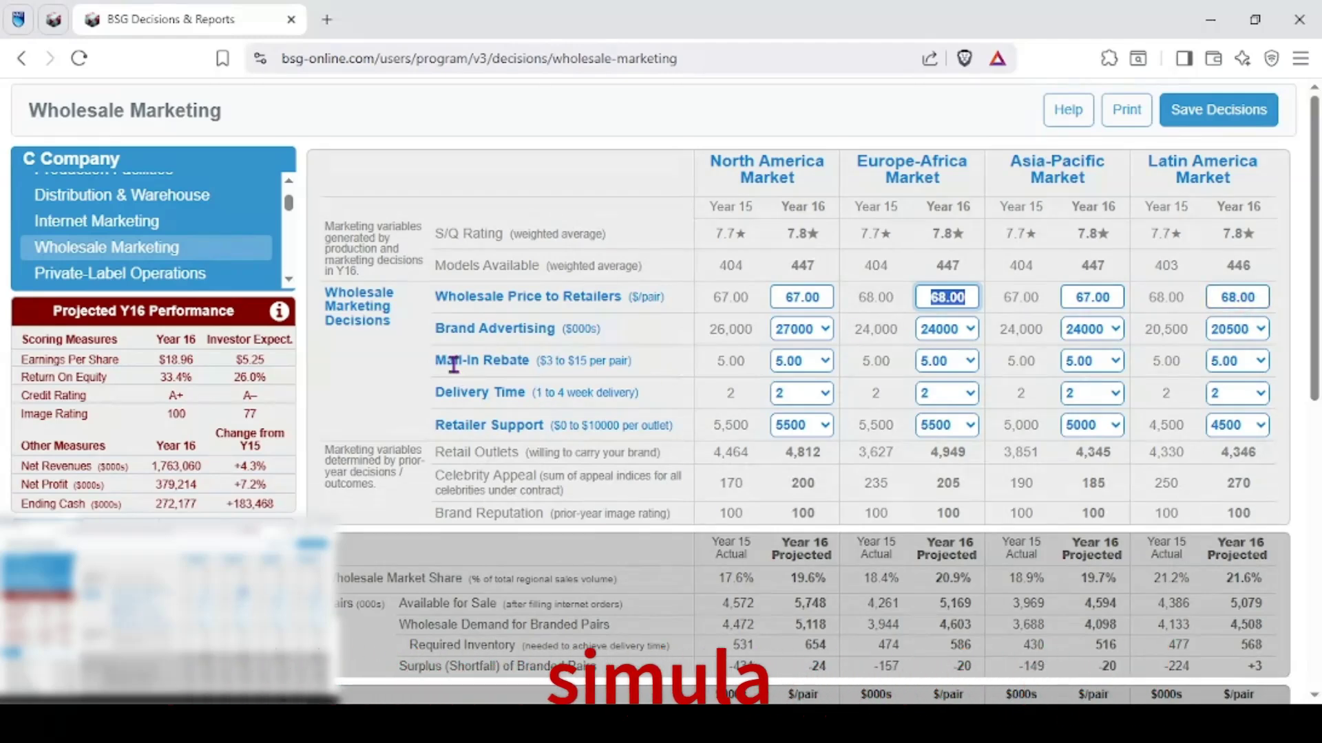
Step: Review the wholesale brand advertising, mail-in rebate, delivery time and retailer support decisions
{"action": "left_click_drag", "start_coordinate": [434, 328], "coordinate": [561, 329]}
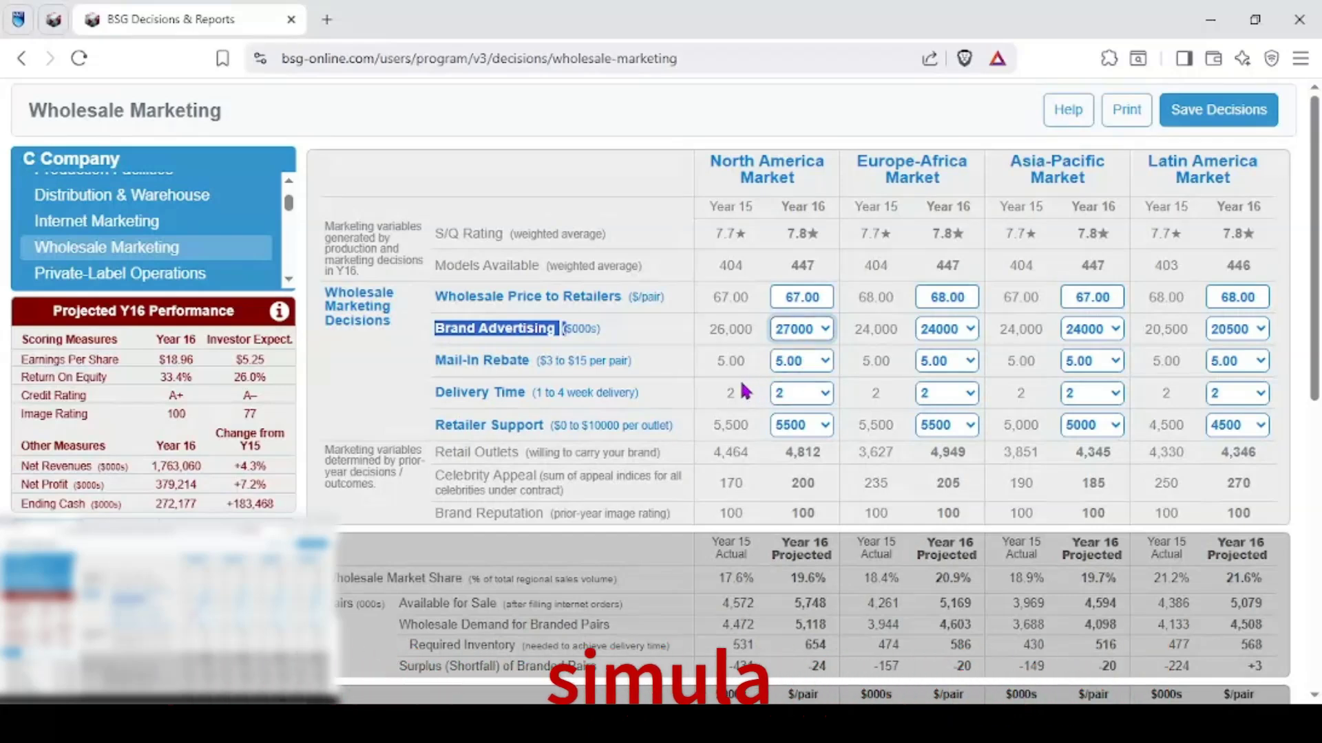
{"action": "left_click_drag", "start_coordinate": [475, 372], "coordinate": [797, 371]}
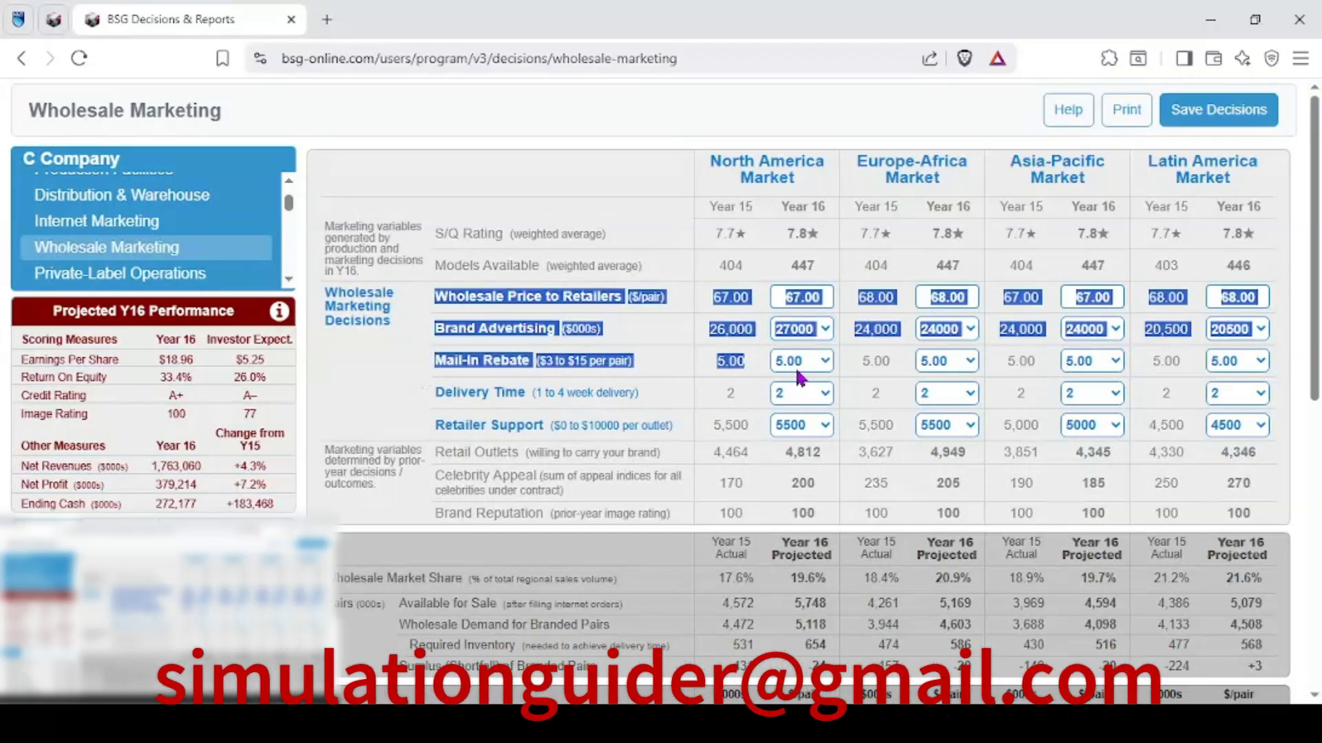
{"action": "left_click", "coordinate": [882, 367]}
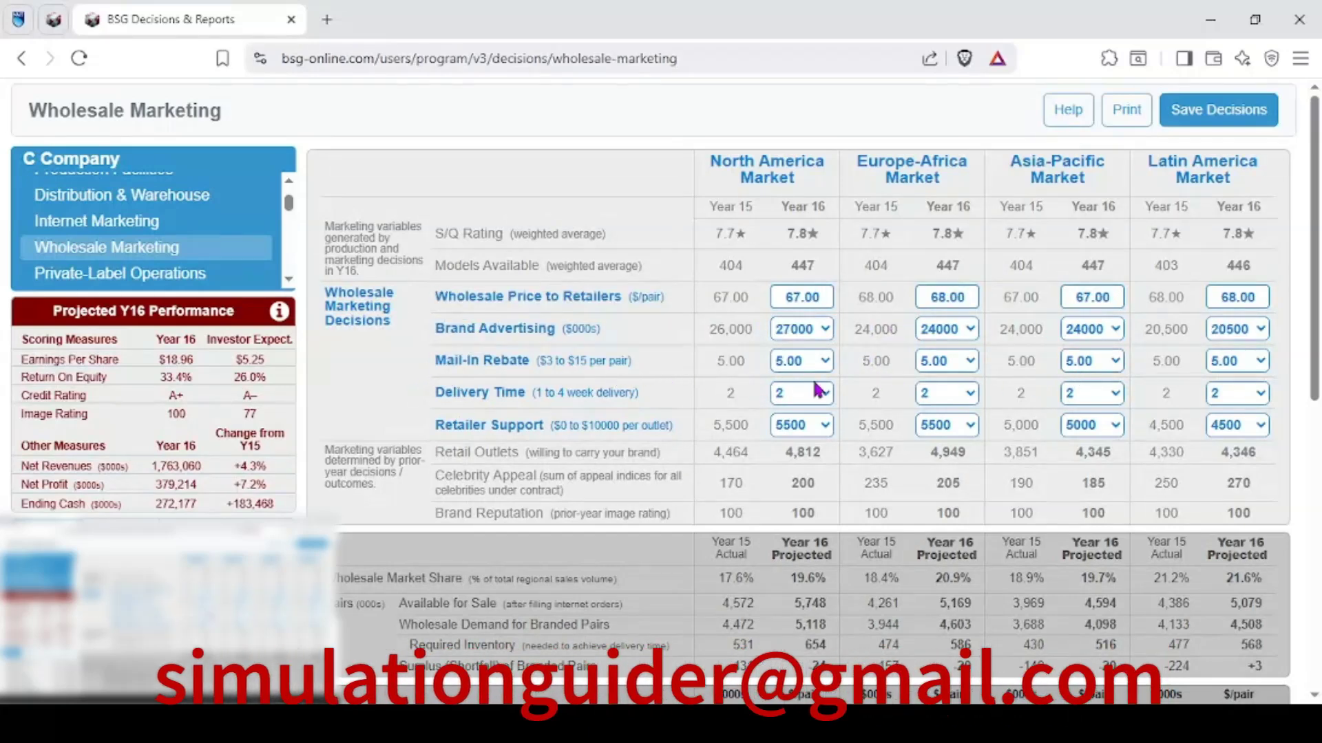
{"action": "left_click_drag", "start_coordinate": [429, 394], "coordinate": [541, 388]}
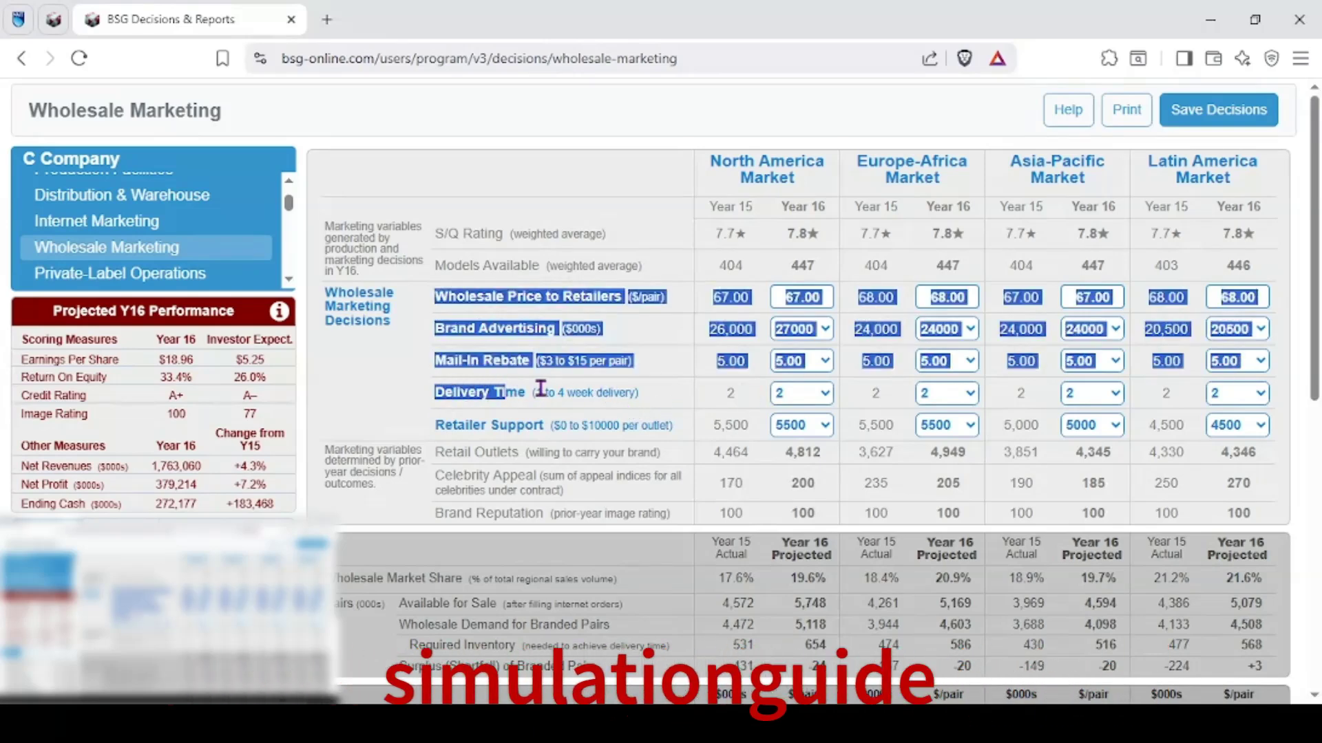
{"action": "left_click", "coordinate": [545, 389]}
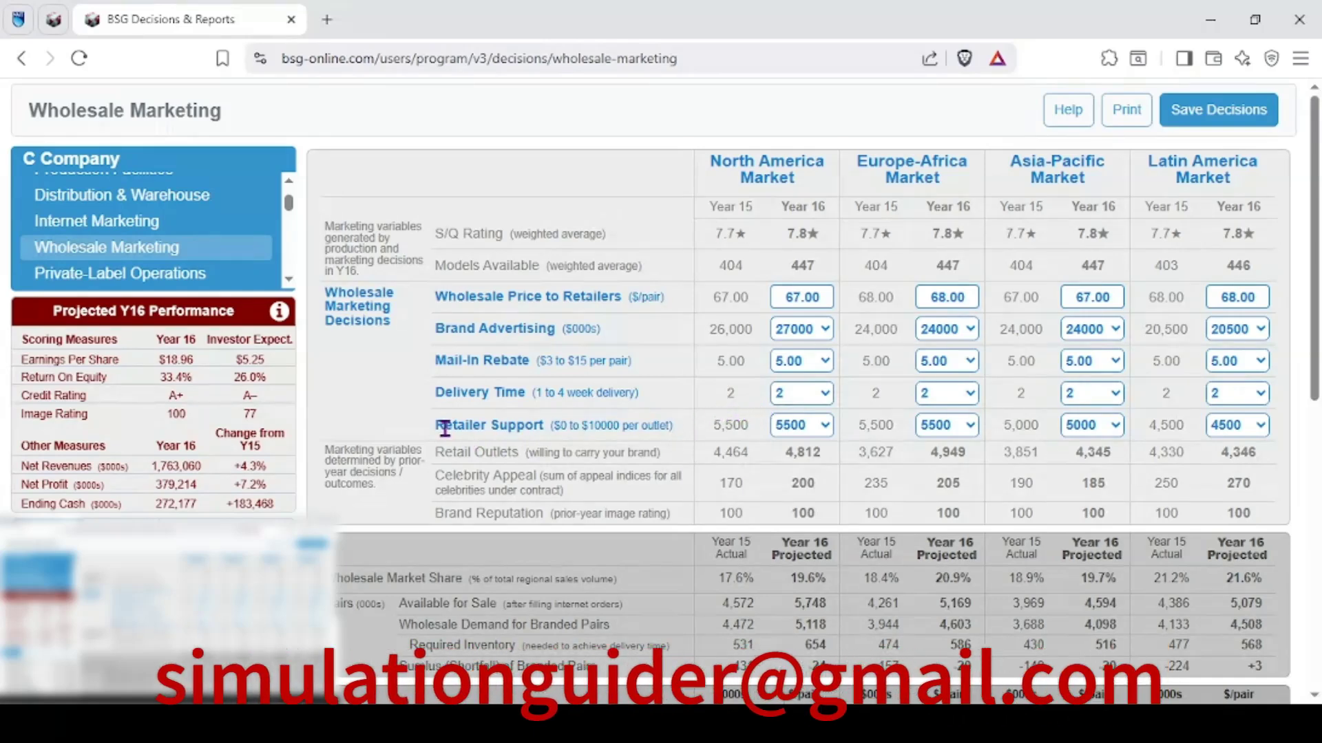
{"action": "left_click_drag", "start_coordinate": [436, 425], "coordinate": [550, 425]}
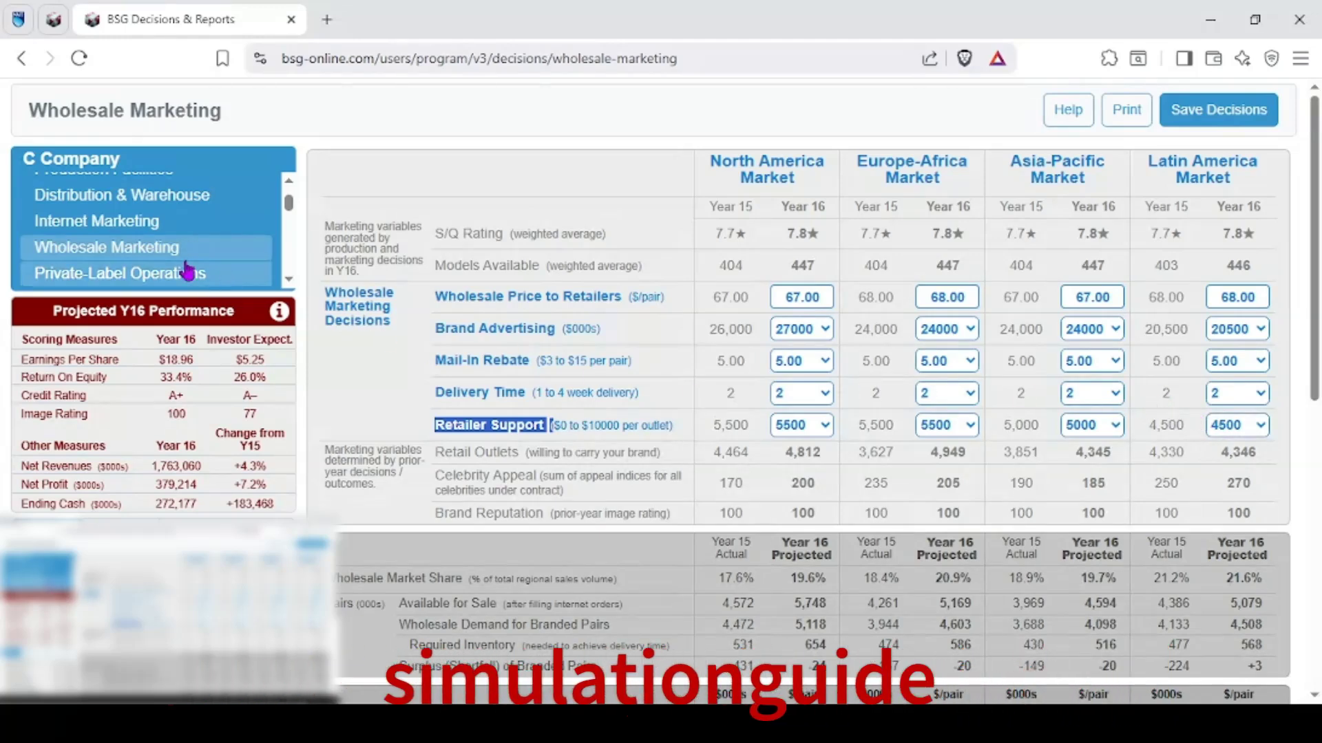
Step: Return to Internet Marketing and check by what percentage North America's Year 16 retail price exceeds the wholesale price
{"action": "left_click", "coordinate": [133, 220]}
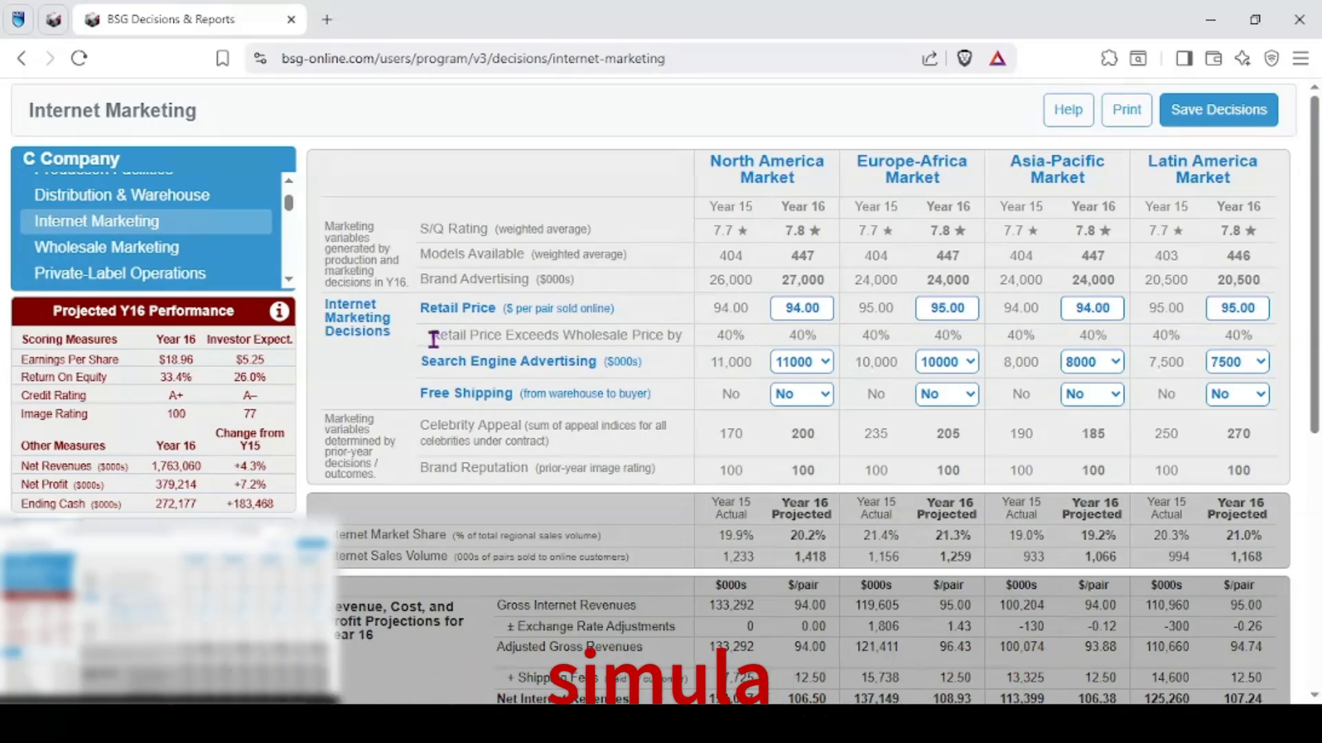
{"action": "left_click_drag", "start_coordinate": [466, 336], "coordinate": [659, 338]}
{"action": "left_click_drag", "start_coordinate": [782, 337], "coordinate": [836, 332]}
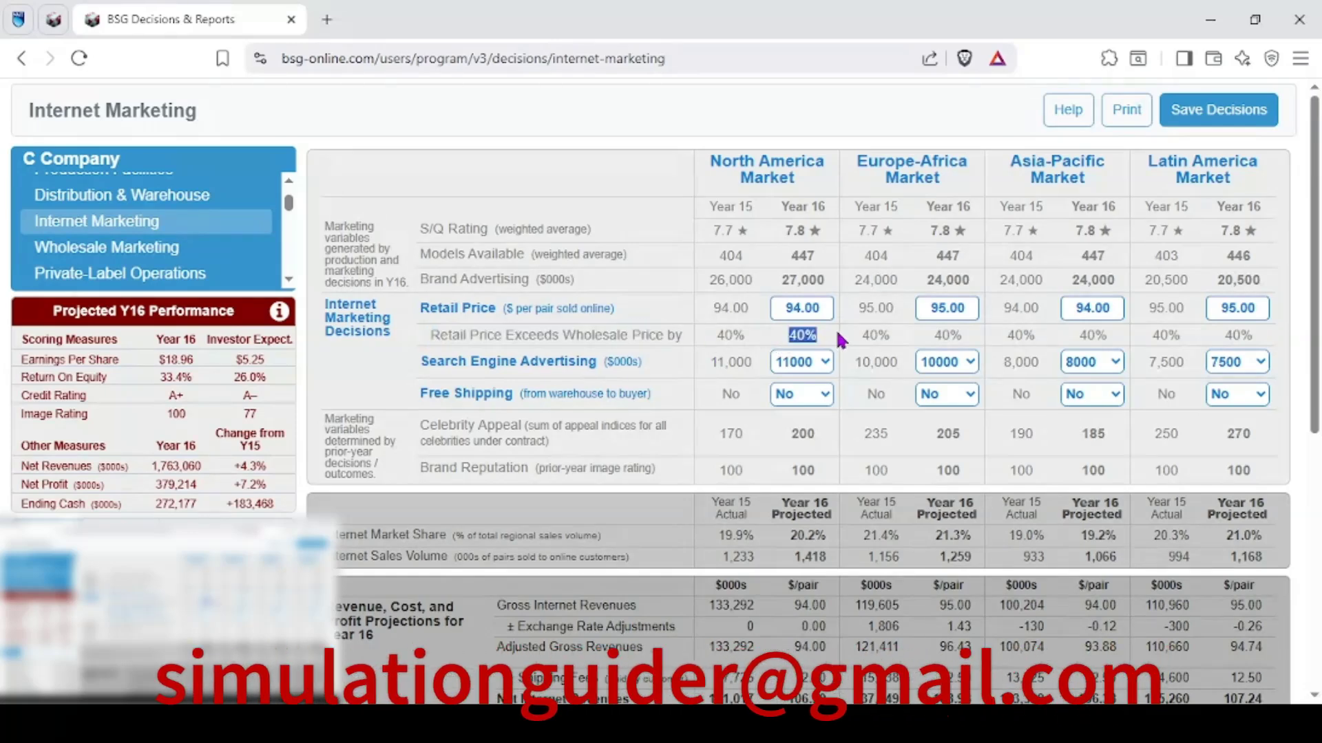
Step: Check the retail-over-wholesale price percentages in the other regions, the search engine advertising and free shipping decisions, and the competitive assumptions
{"action": "left_click_drag", "start_coordinate": [933, 337], "coordinate": [969, 340]}
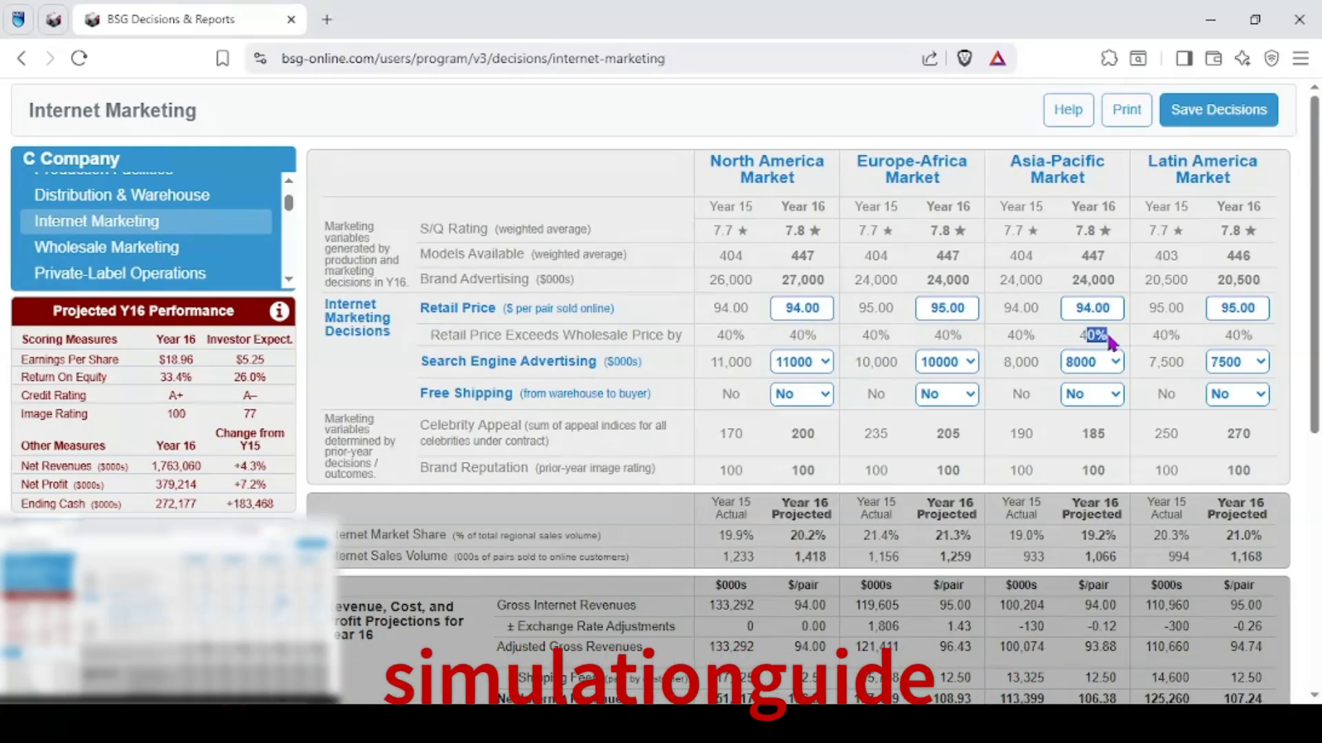
{"action": "left_click_drag", "start_coordinate": [1234, 335], "coordinate": [1247, 337]}
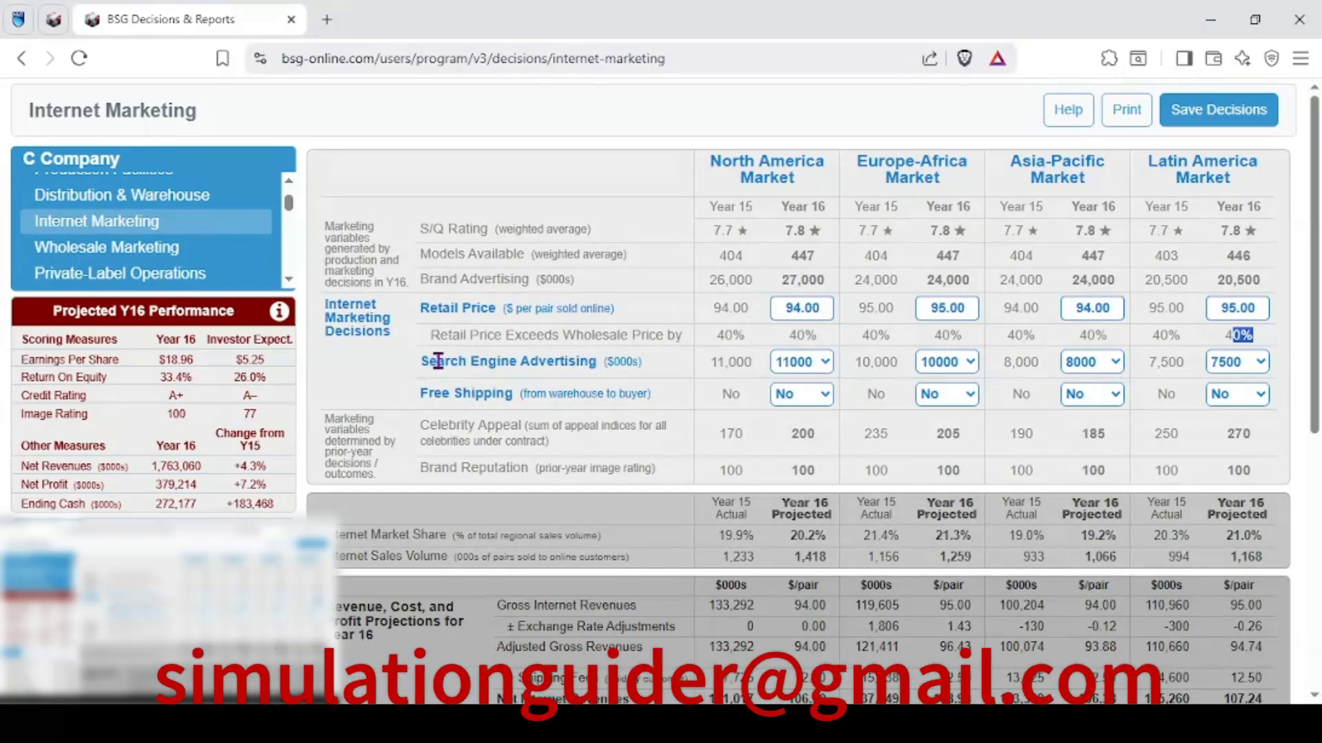
{"action": "left_click_drag", "start_coordinate": [437, 361], "coordinate": [568, 365]}
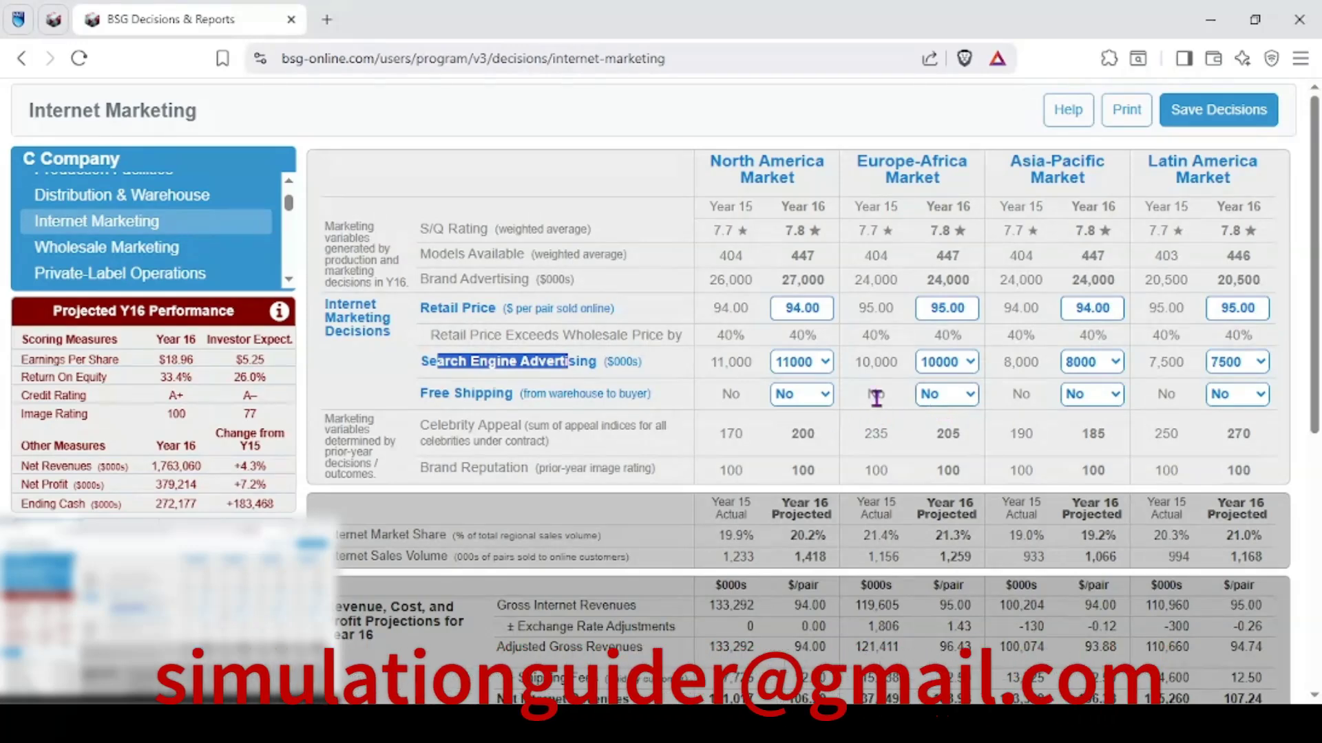
{"action": "left_click_drag", "start_coordinate": [421, 394], "coordinate": [564, 399]}
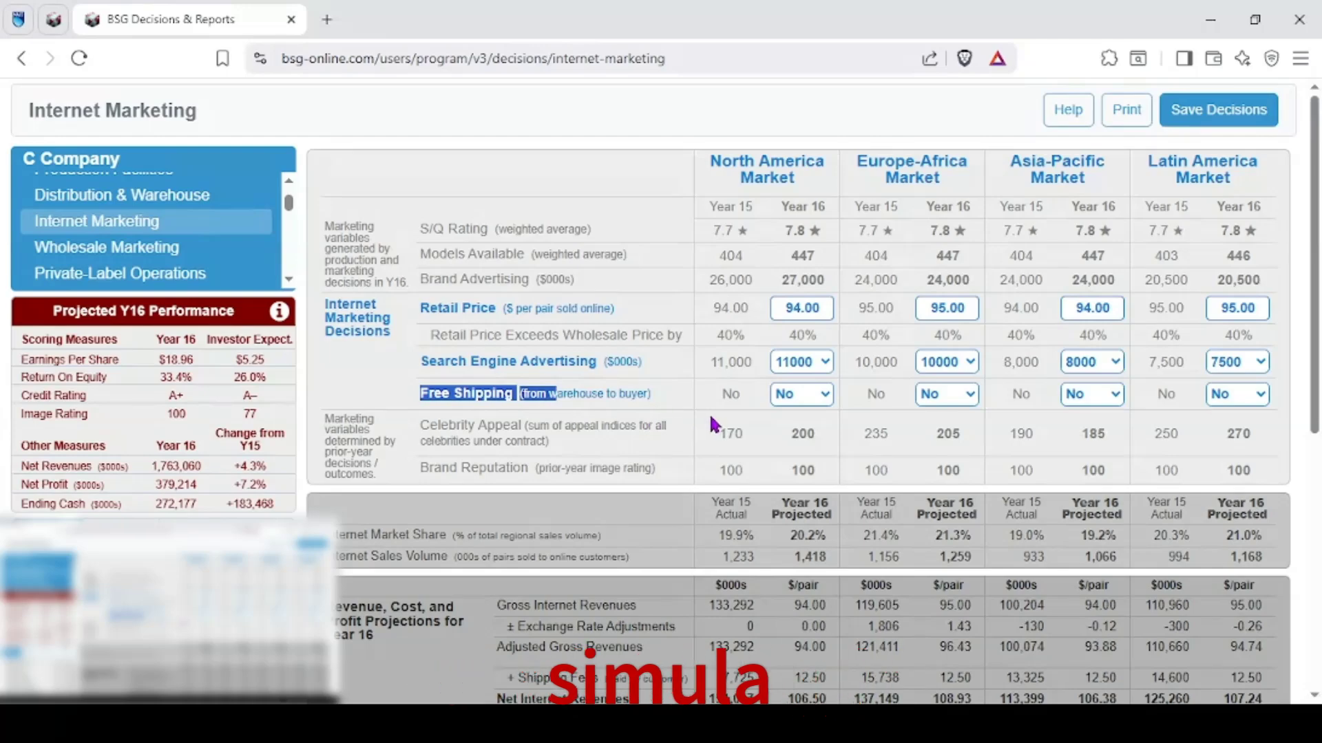
{"action": "scroll", "coordinate": [709, 413], "scroll_direction": "down", "scroll_amount": 3}
{"action": "scroll", "coordinate": [716, 427], "scroll_direction": "down", "scroll_amount": 4}
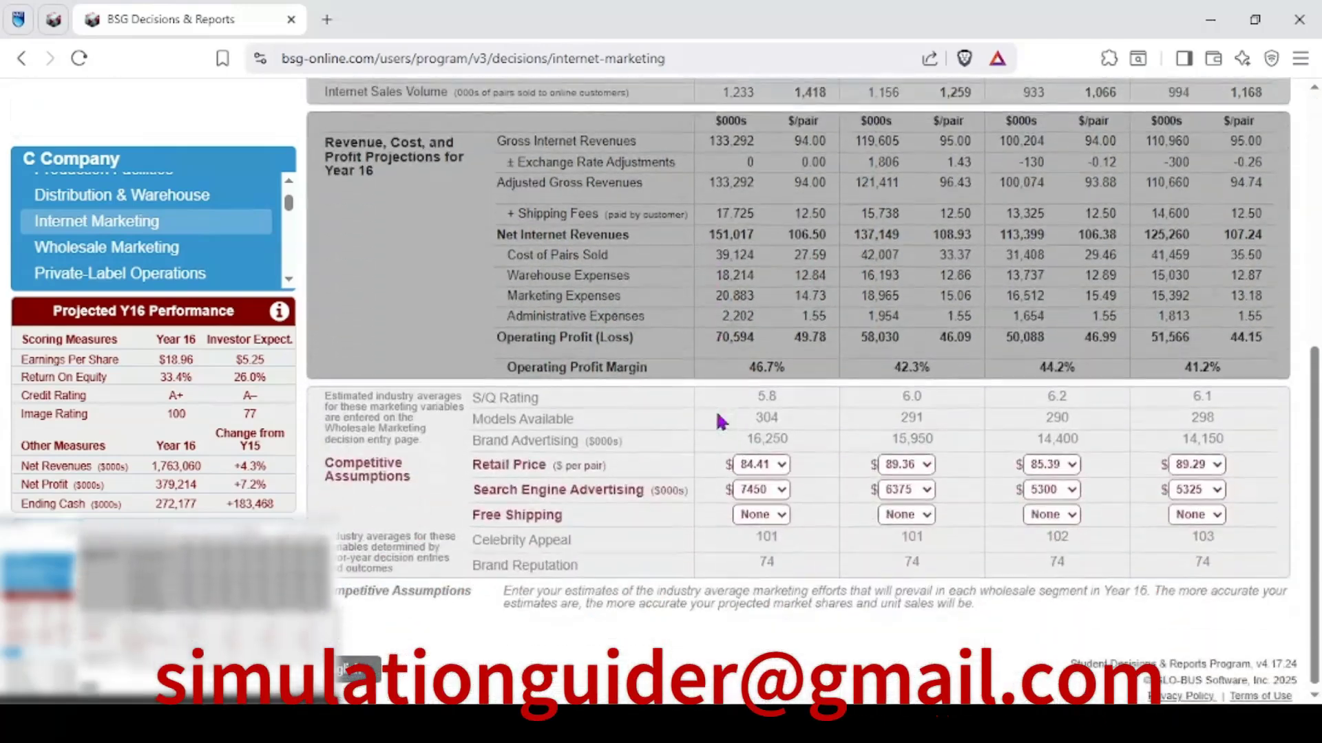
{"action": "scroll", "coordinate": [716, 427], "scroll_direction": "up", "scroll_amount": 7}
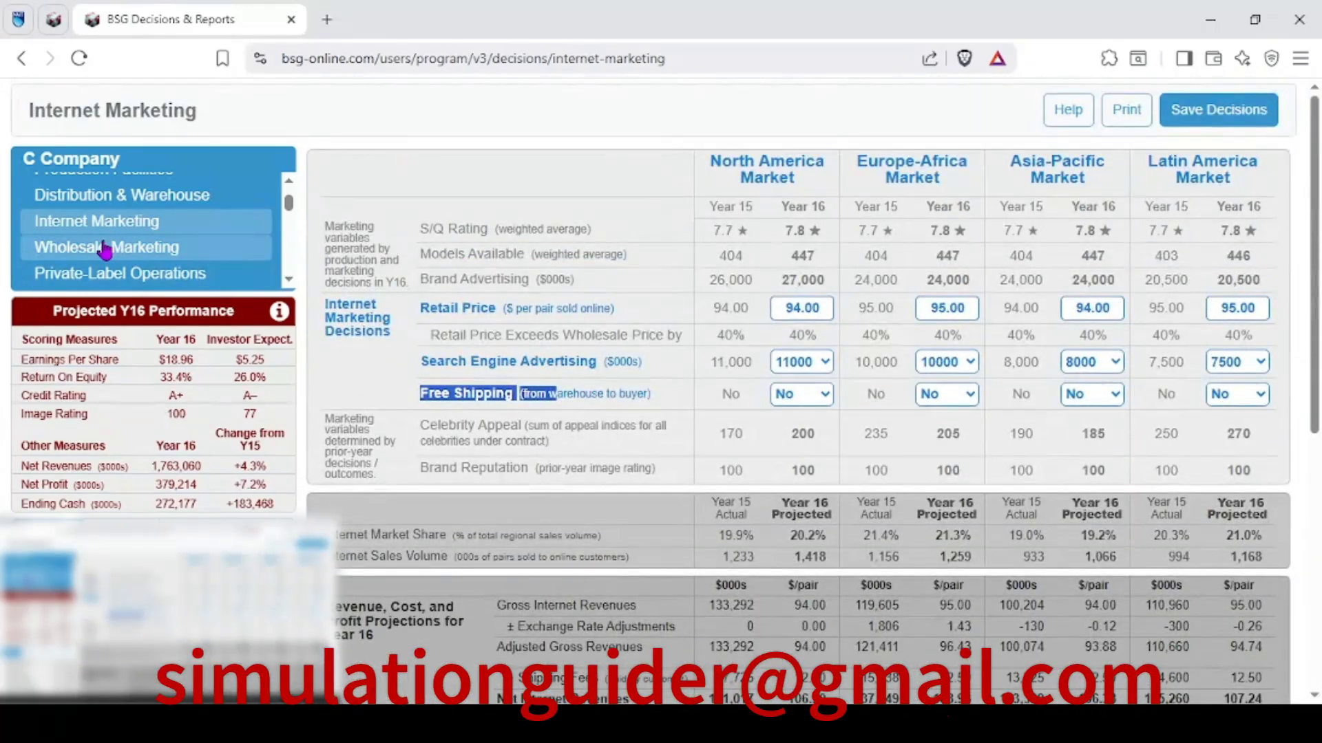
Step: Open the Private-Label Operations decisions and check the materials mix, enhanced styling and S/Q rating against the global minimum
{"action": "left_click", "coordinate": [120, 274]}
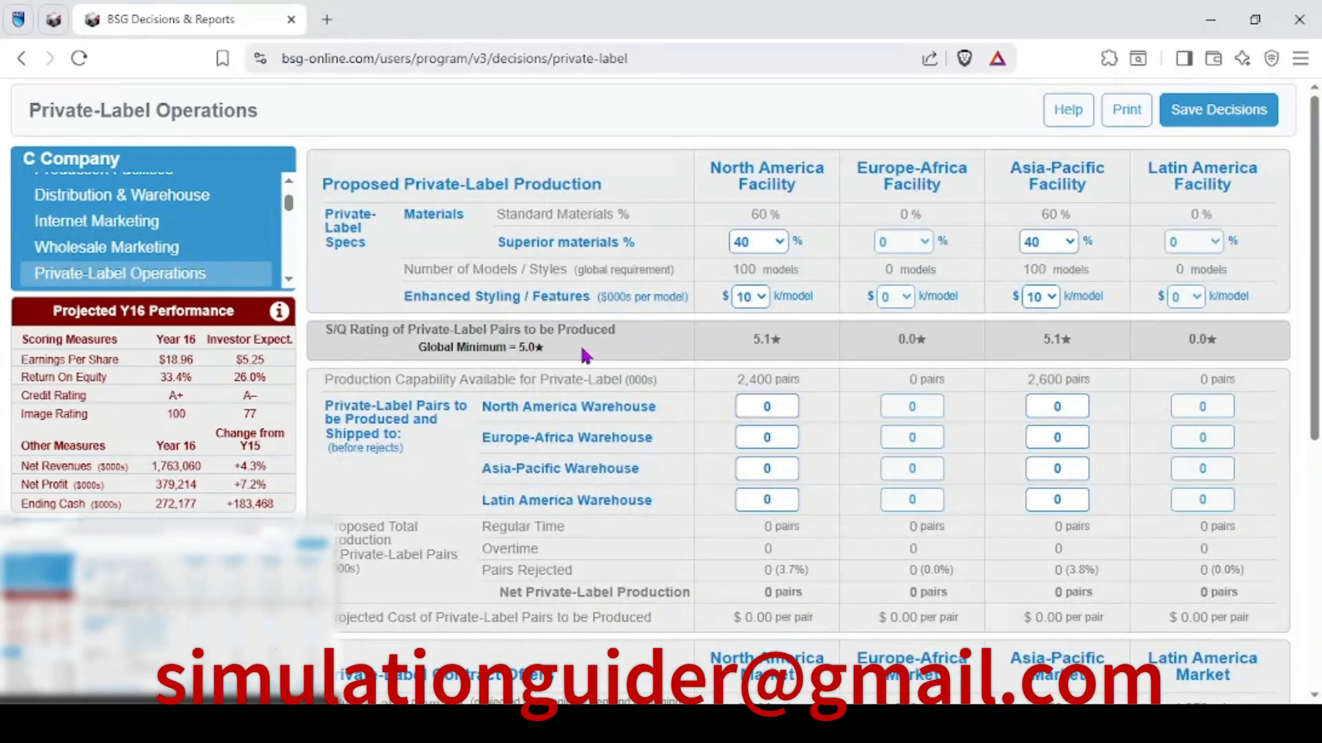
{"action": "left_click_drag", "start_coordinate": [498, 242], "coordinate": [619, 242]}
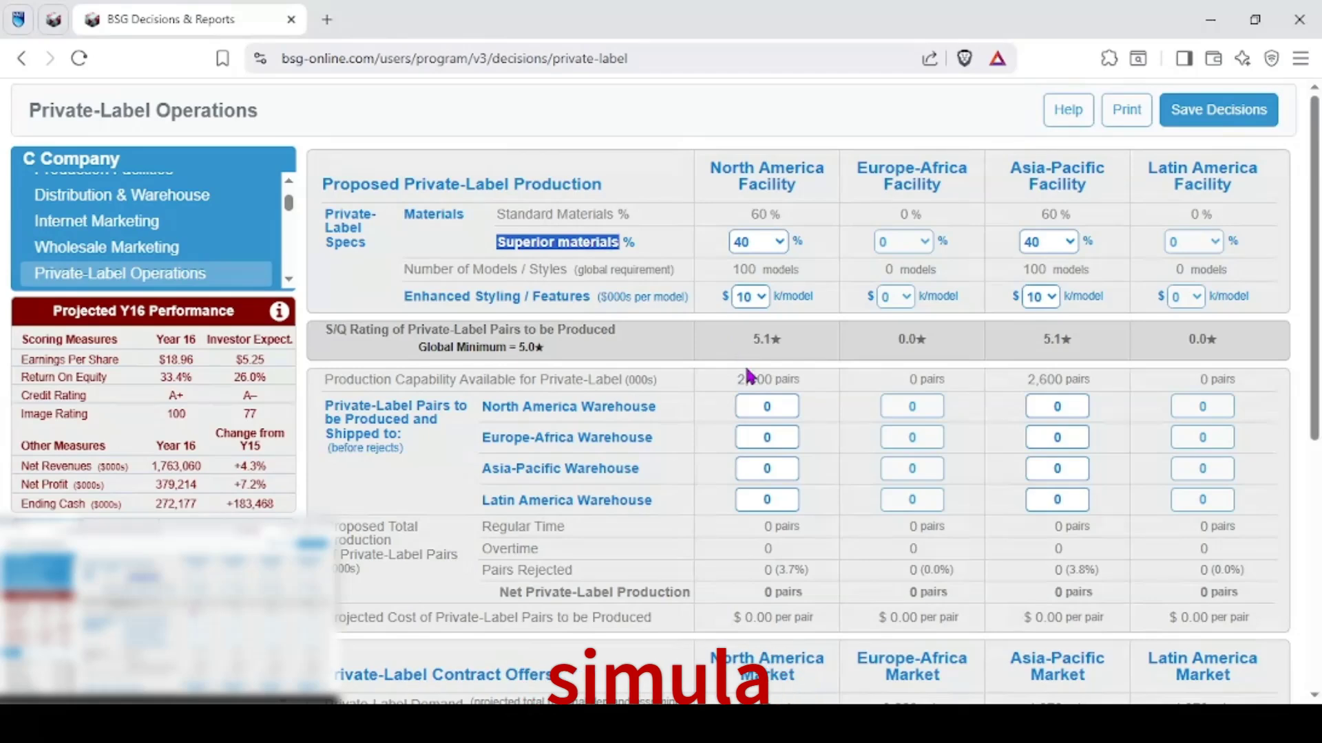
{"action": "left_click_drag", "start_coordinate": [742, 216], "coordinate": [781, 214]}
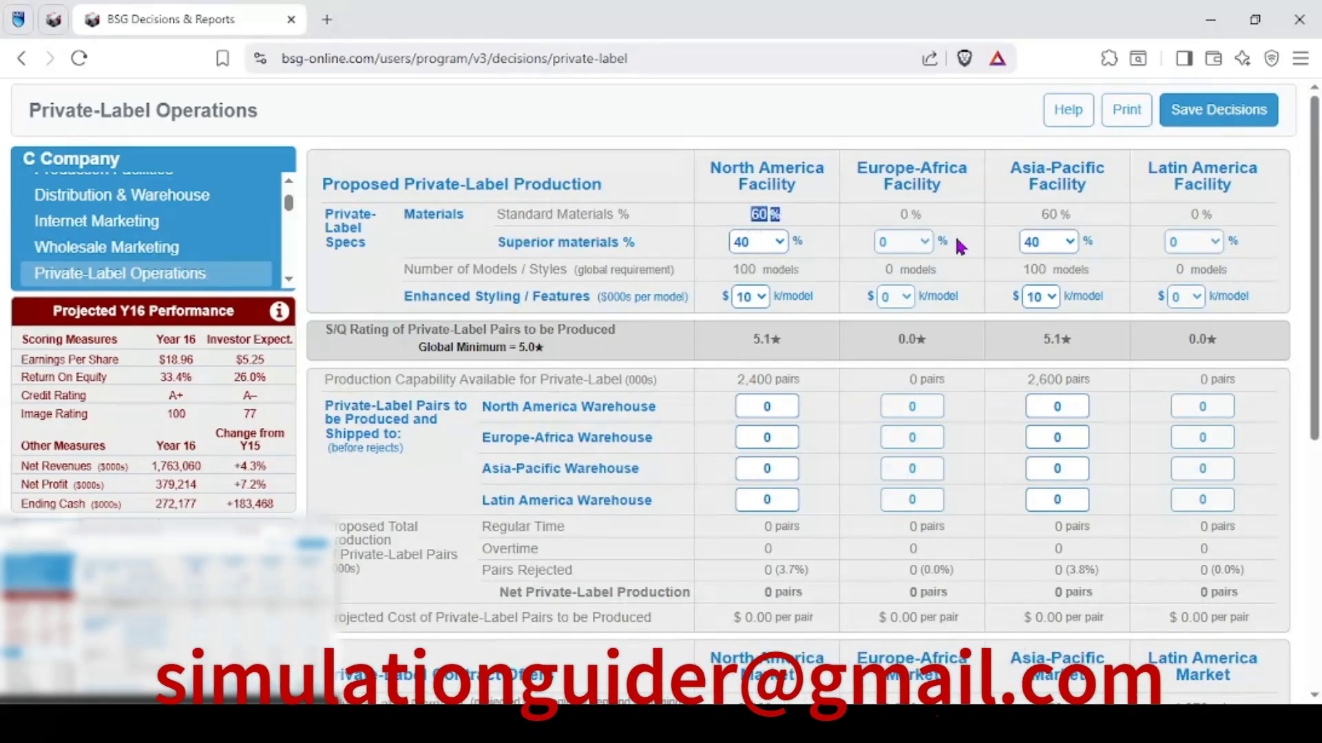
{"action": "left_click_drag", "start_coordinate": [1039, 214], "coordinate": [1083, 216]}
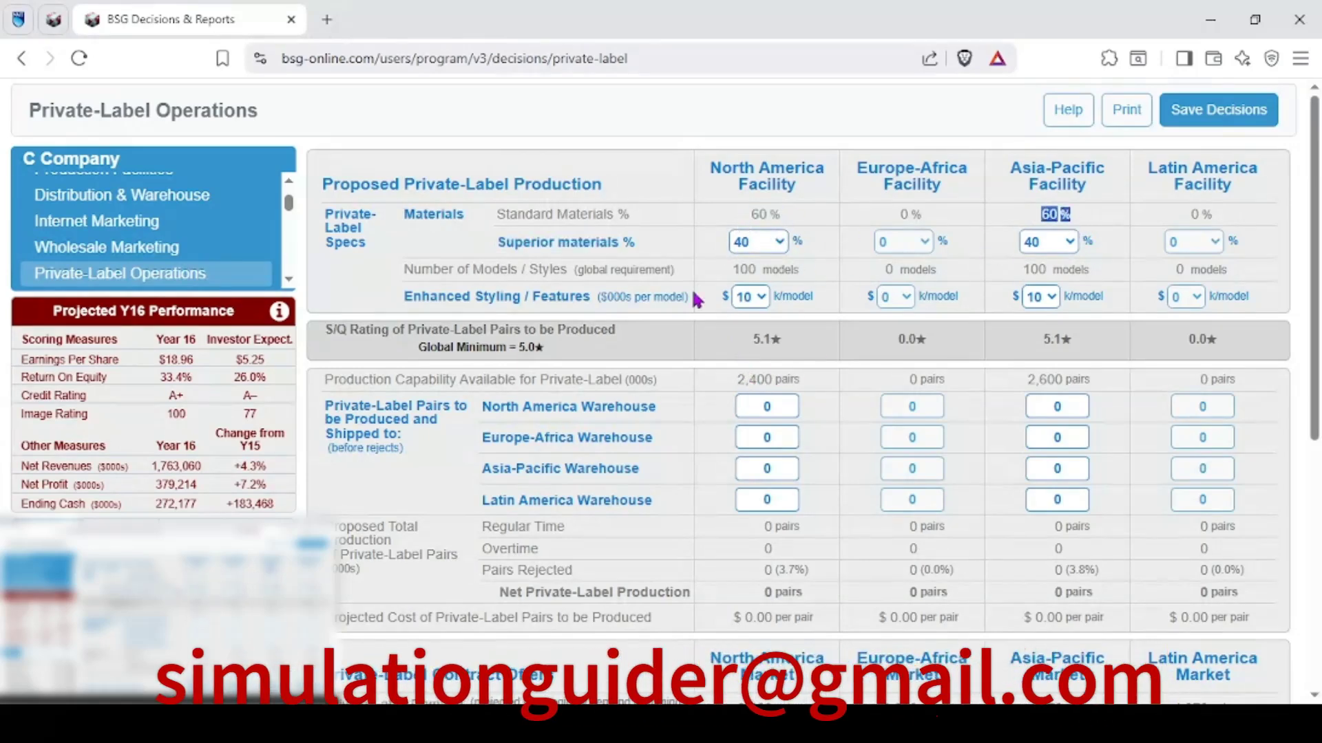
{"action": "left_click_drag", "start_coordinate": [427, 304], "coordinate": [760, 308]}
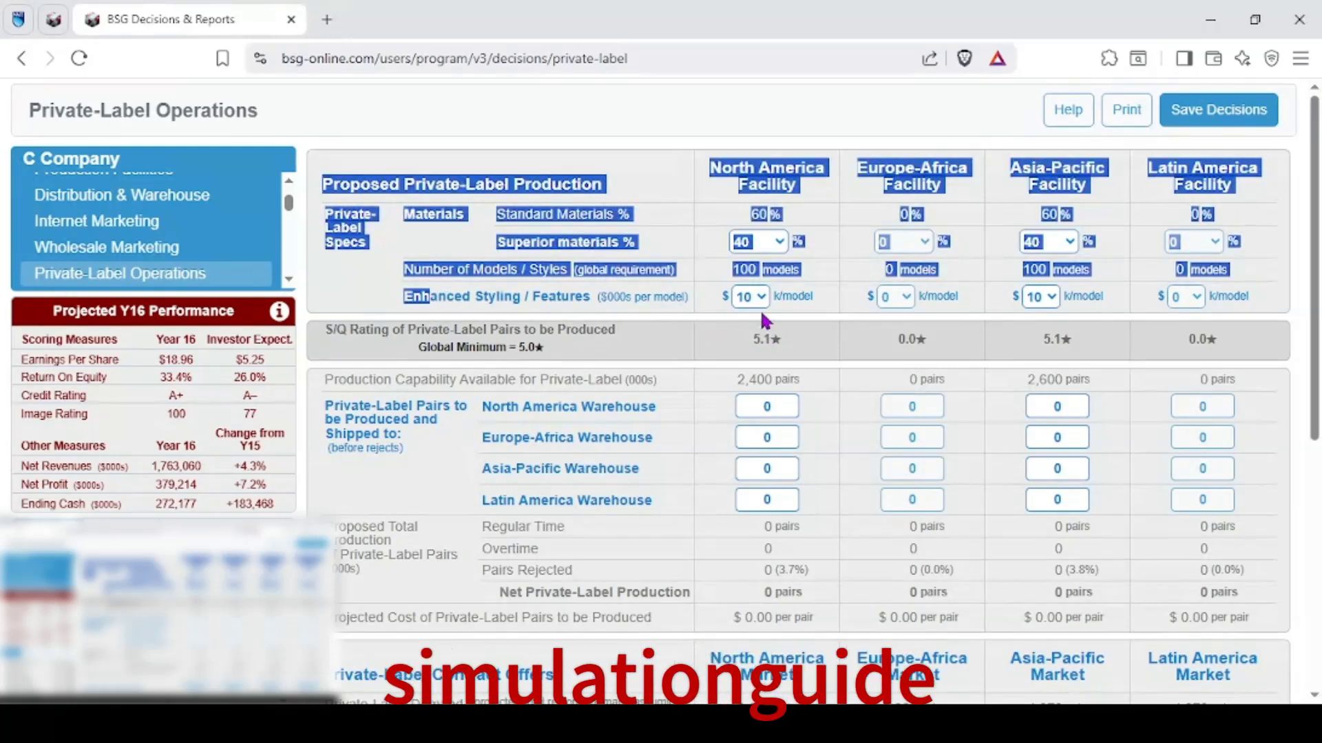
{"action": "left_click", "coordinate": [779, 317]}
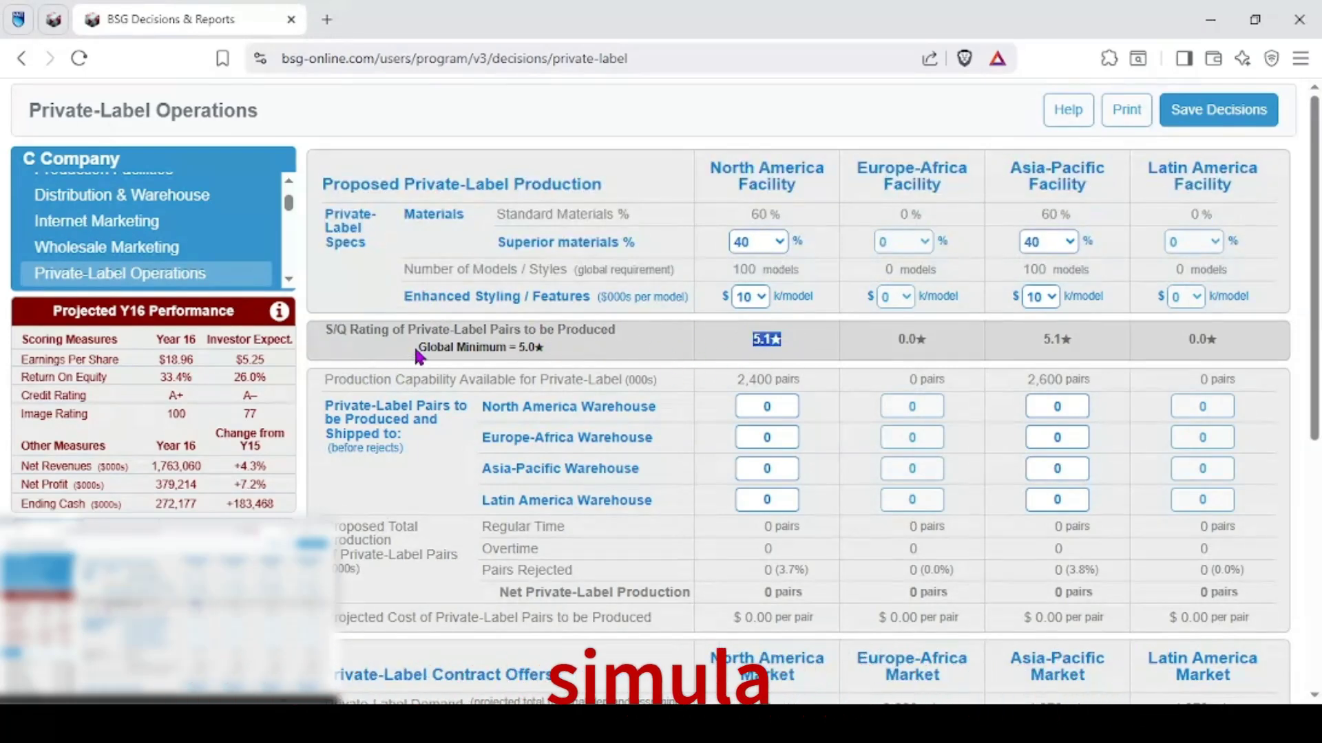
{"action": "left_click_drag", "start_coordinate": [417, 347], "coordinate": [542, 348]}
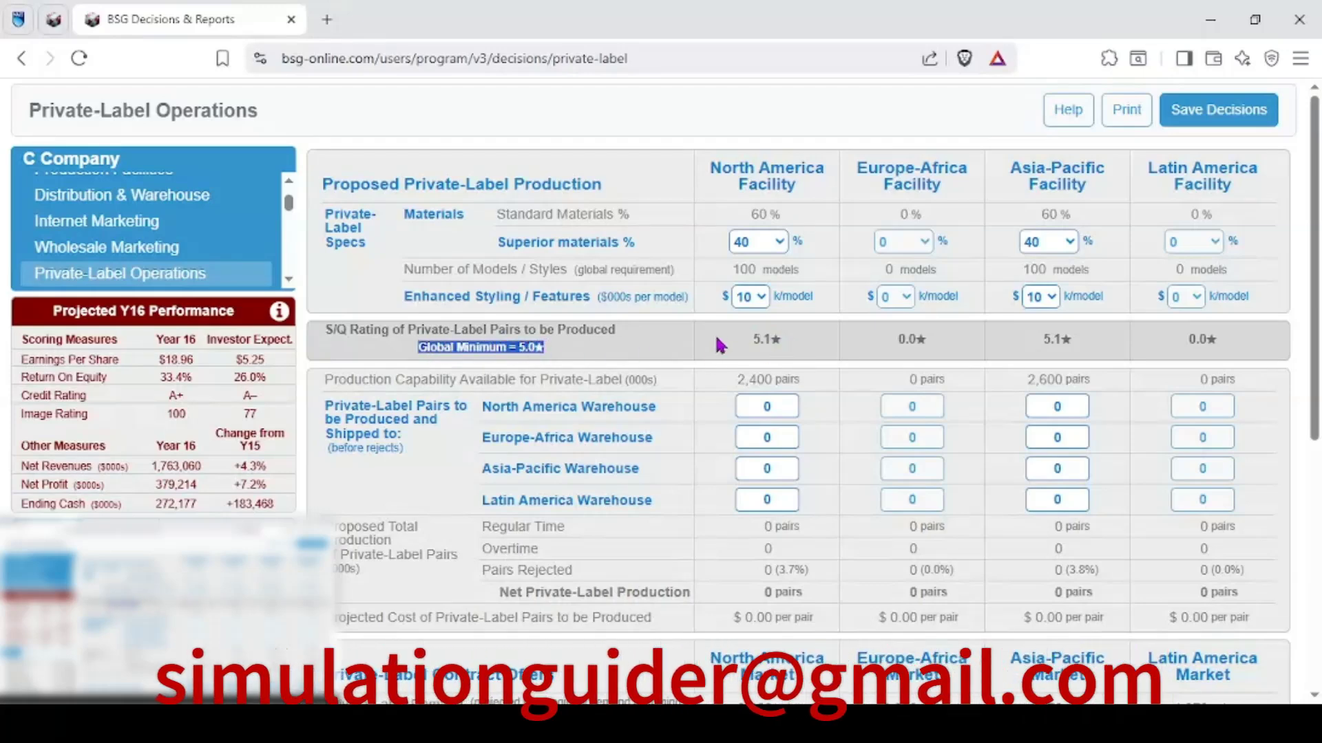
{"action": "left_click", "coordinate": [754, 340]}
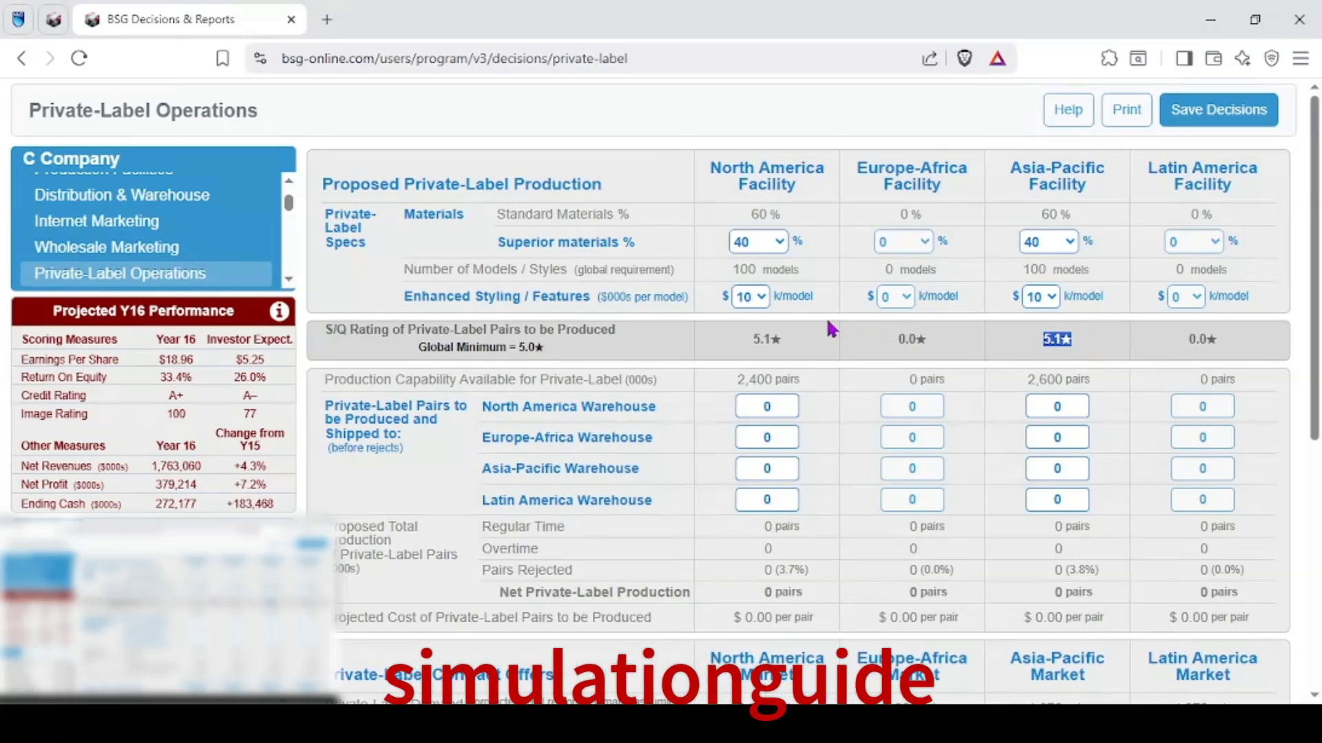
Step: Set the North America facility's private-label production to 600 thousand pairs for each of the four regional warehouses
{"action": "scroll", "coordinate": [688, 344], "scroll_direction": "down", "scroll_amount": 2}
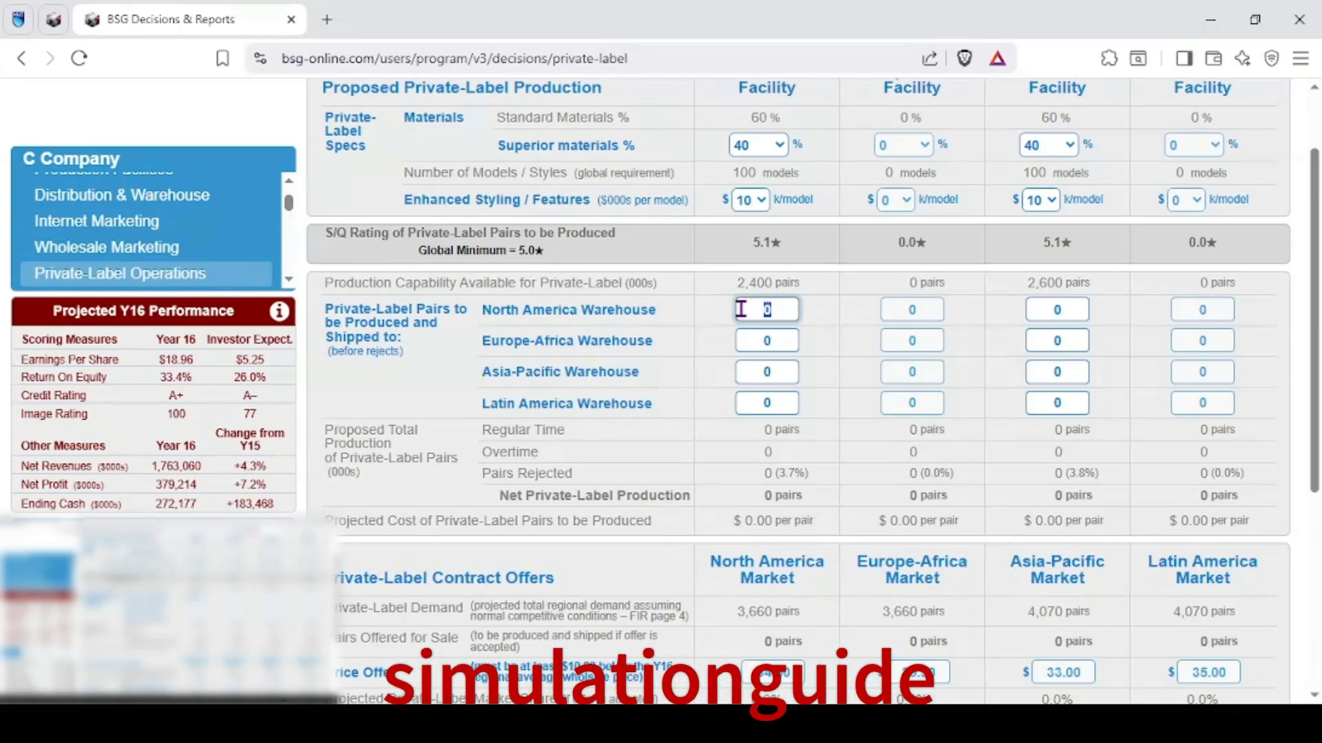
{"action": "type", "text": "600"}
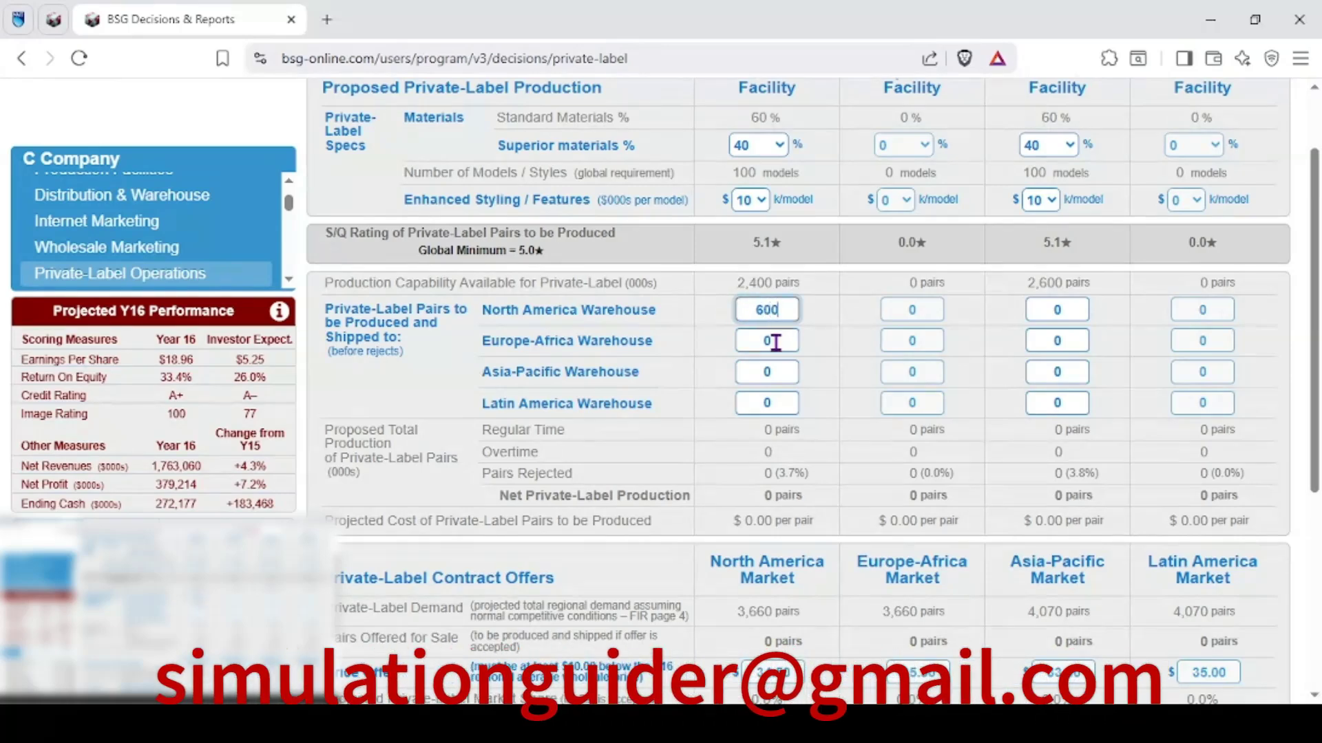
{"action": "left_click", "coordinate": [775, 340]}
{"action": "type", "text": "600"}
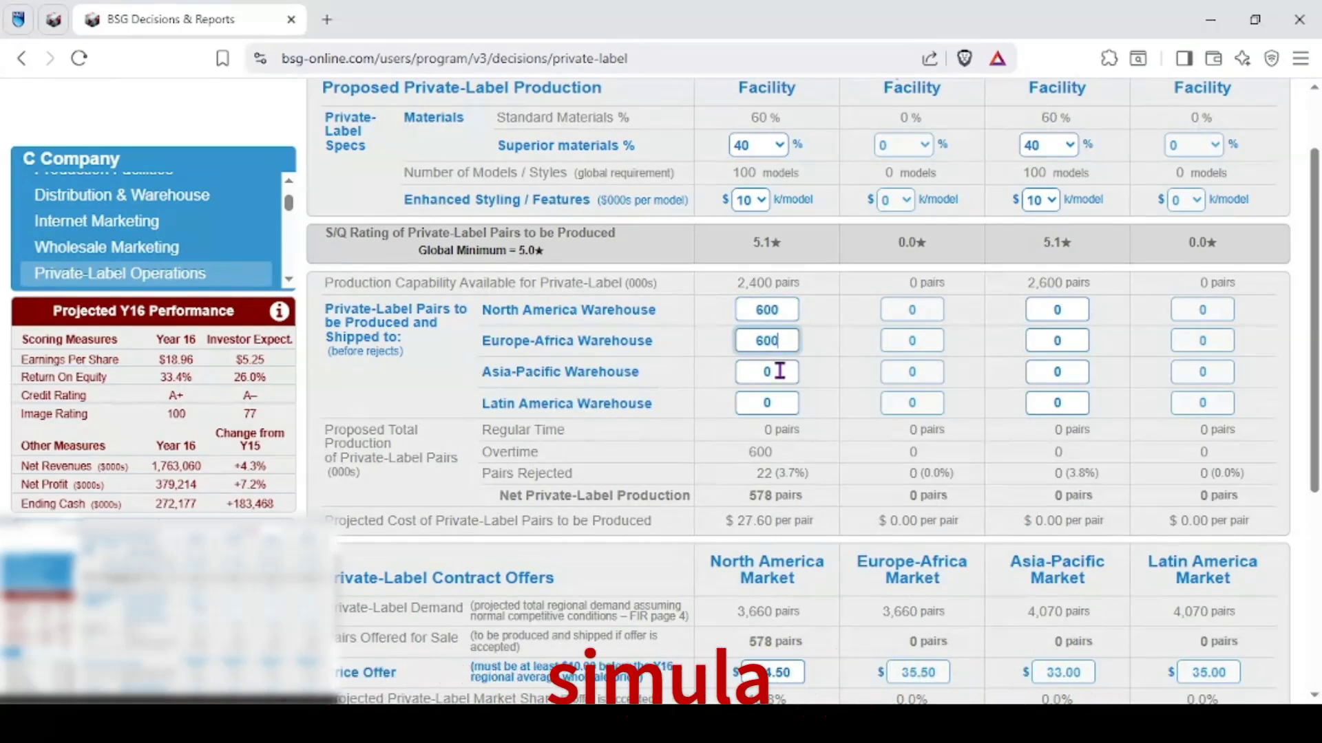
{"action": "left_click", "coordinate": [773, 372]}
{"action": "type", "text": "600"}
{"action": "left_click", "coordinate": [781, 404]}
{"action": "type", "text": "6"}
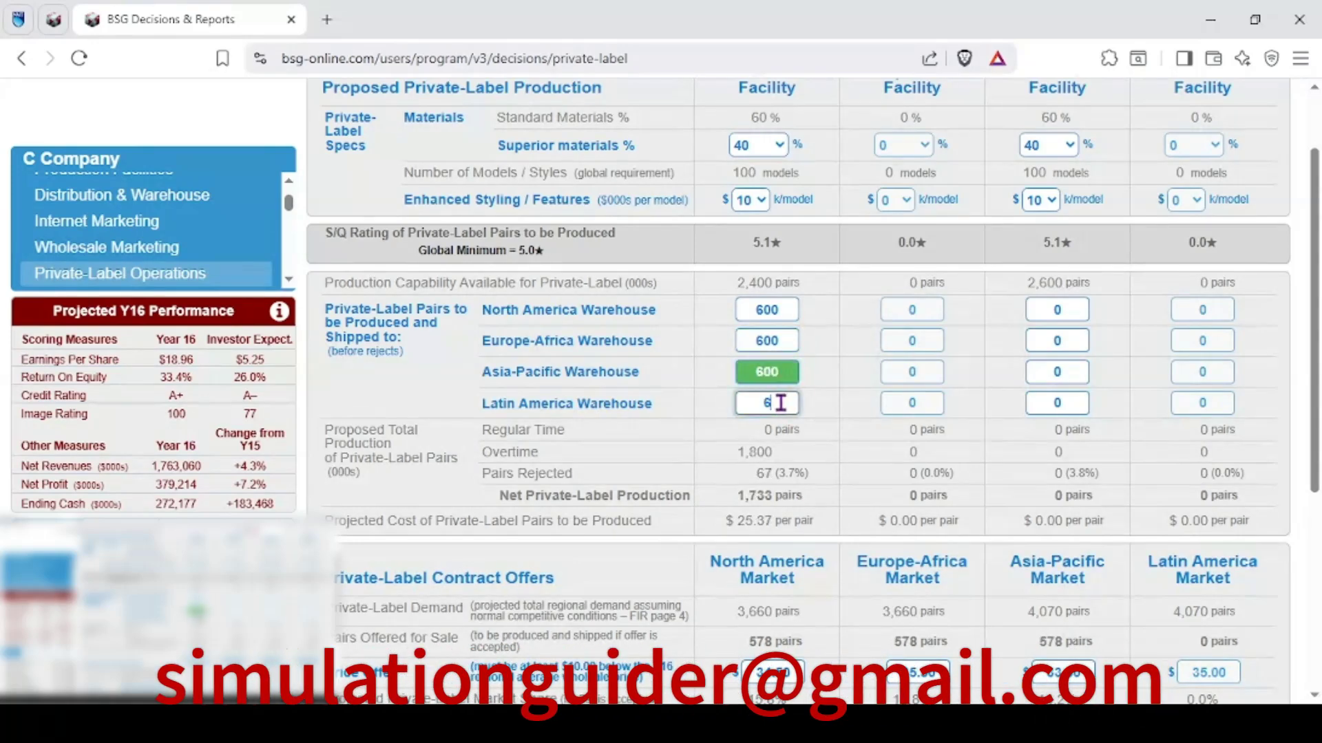
{"action": "left_click_drag", "start_coordinate": [811, 392], "coordinate": [801, 373]}
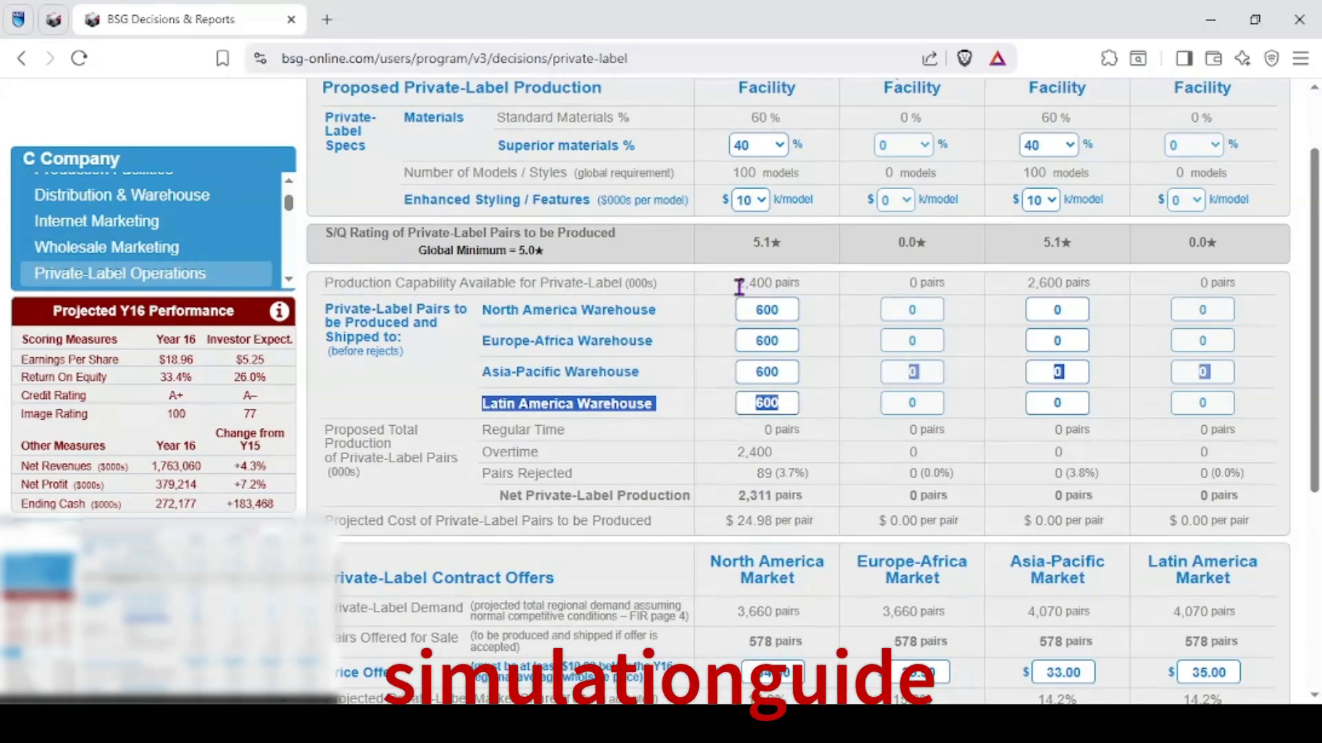
{"action": "left_click_drag", "start_coordinate": [738, 283], "coordinate": [790, 283]}
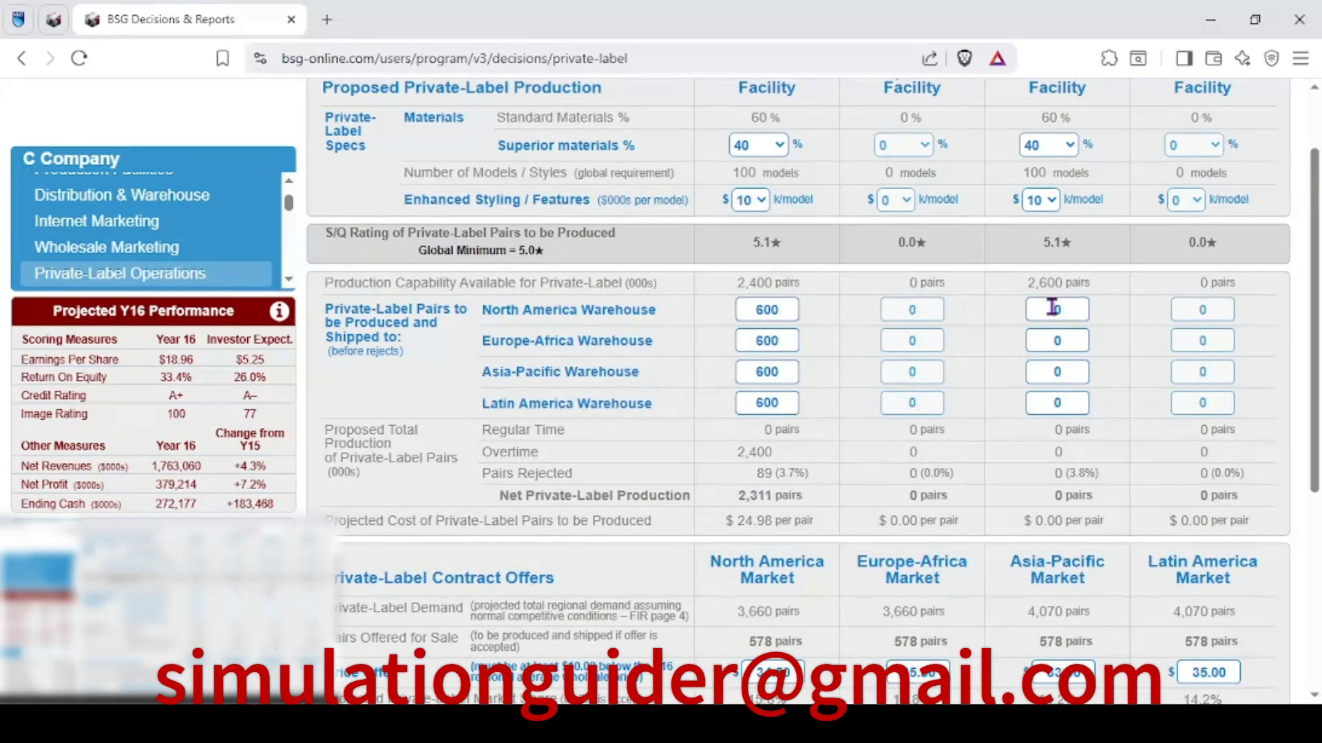
Step: Set the Asia-Pacific facility's private-label production to 650 thousand pairs for each of the four regional warehouses
{"action": "type", "text": "650"}
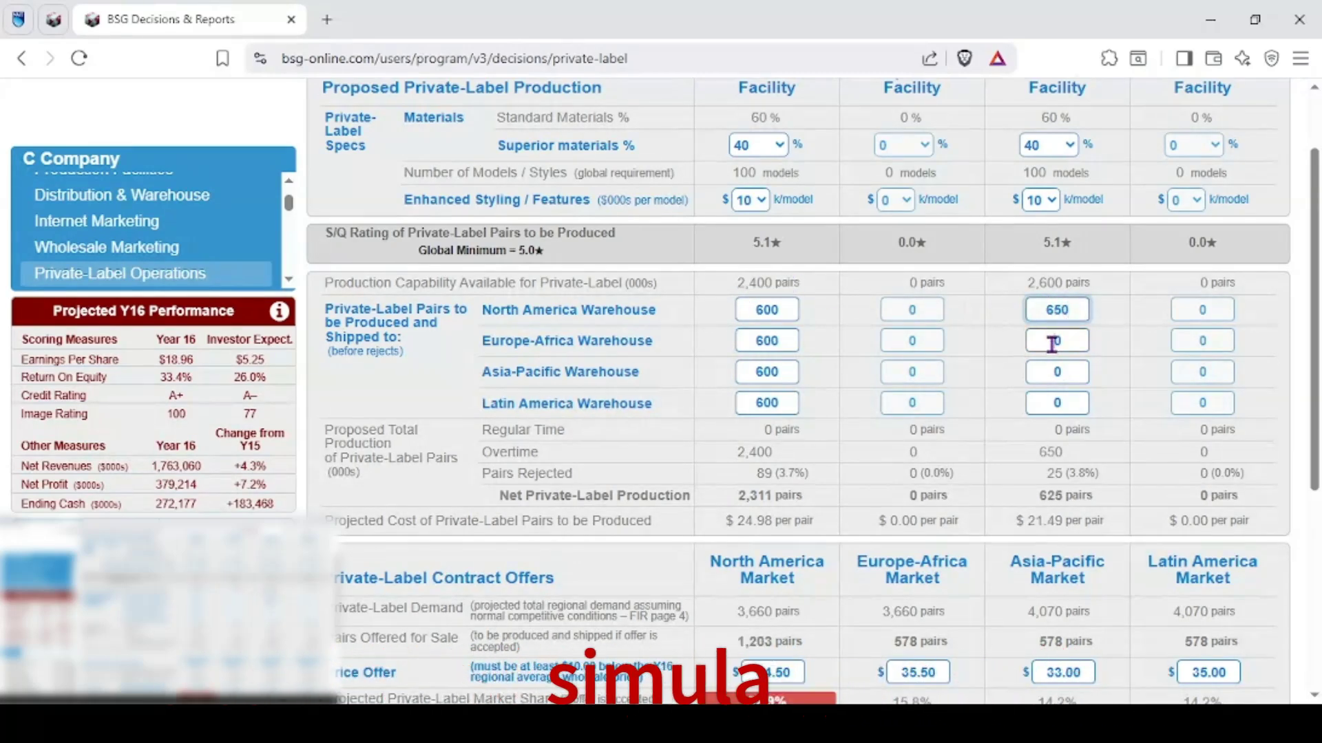
{"action": "left_click", "coordinate": [1052, 342]}
{"action": "key", "text": "BackSpace"}
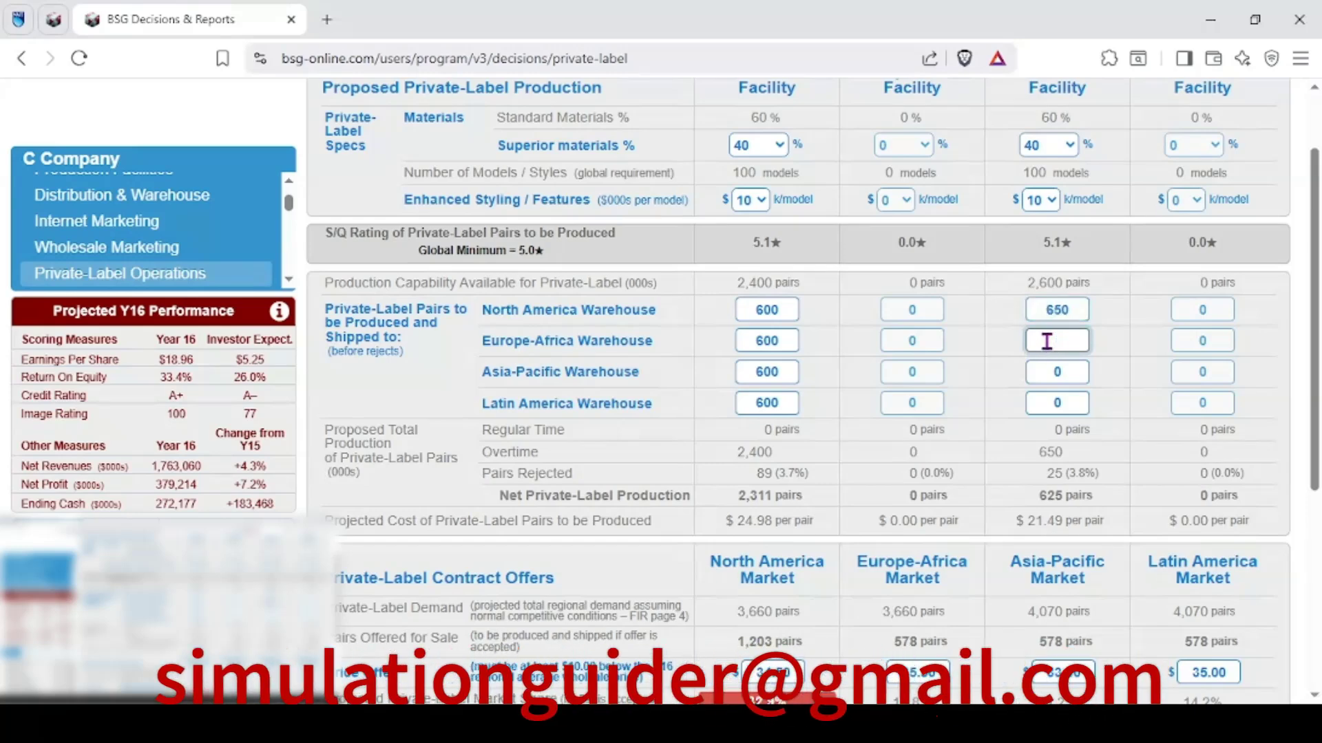
{"action": "type", "text": "650"}
{"action": "left_click", "coordinate": [1060, 369]}
{"action": "key", "text": "BackSpace"}
{"action": "type", "text": "650"}
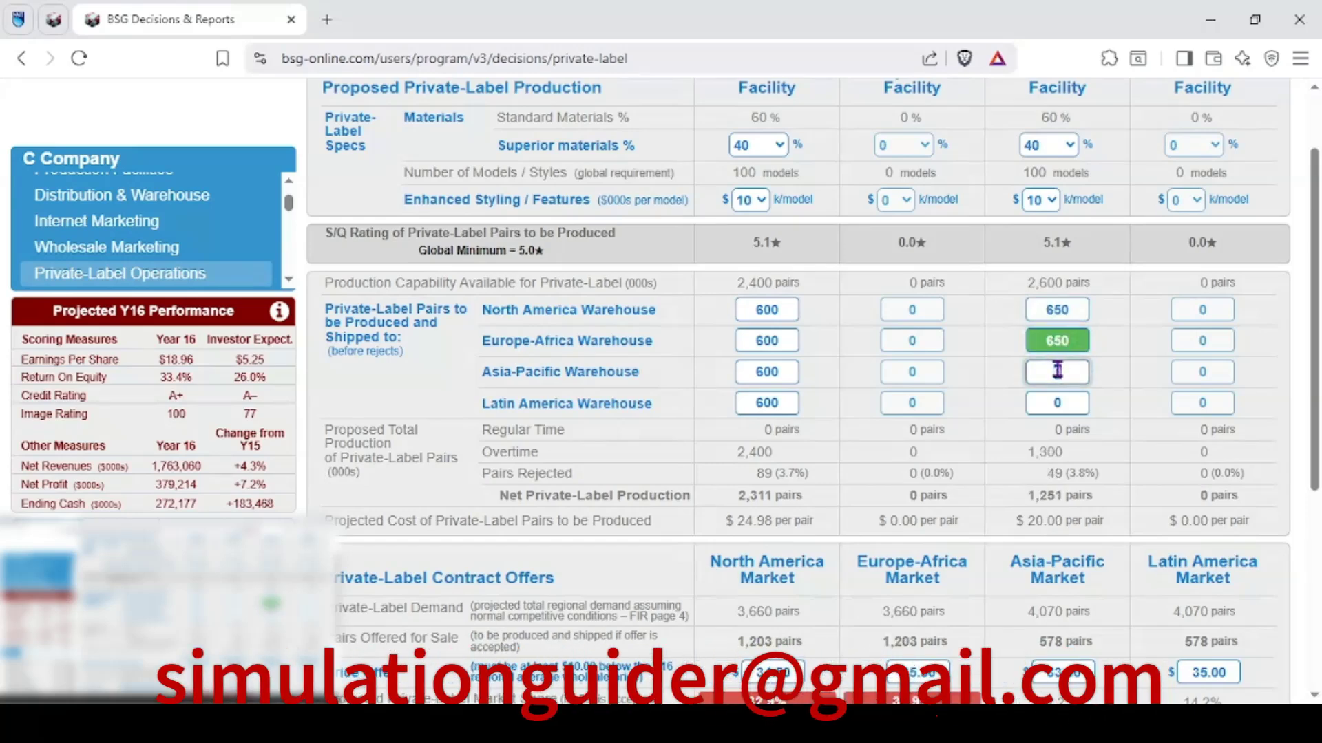
{"action": "left_click", "coordinate": [1062, 403]}
{"action": "key", "text": "BackSpace"}
{"action": "type", "text": "650"}
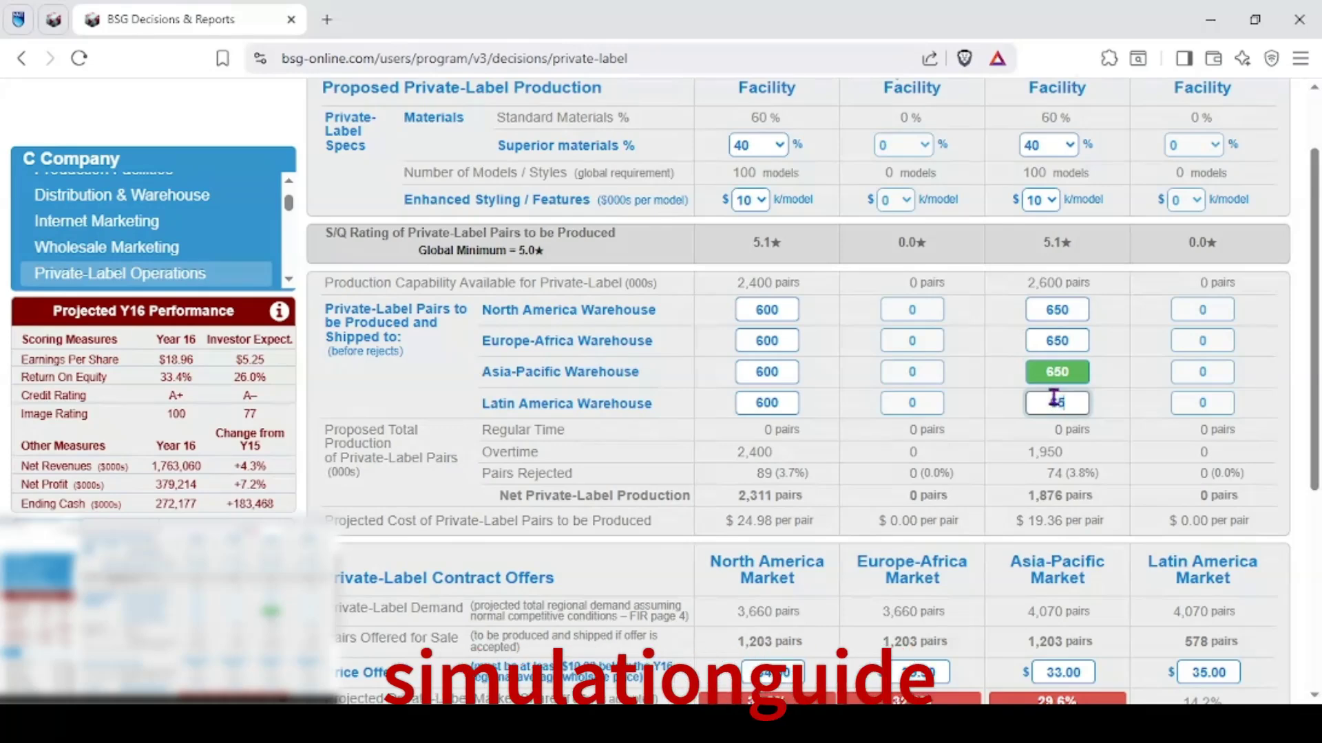
{"action": "left_click", "coordinate": [1102, 391]}
{"action": "left_click_drag", "start_coordinate": [1027, 289], "coordinate": [1082, 303]}
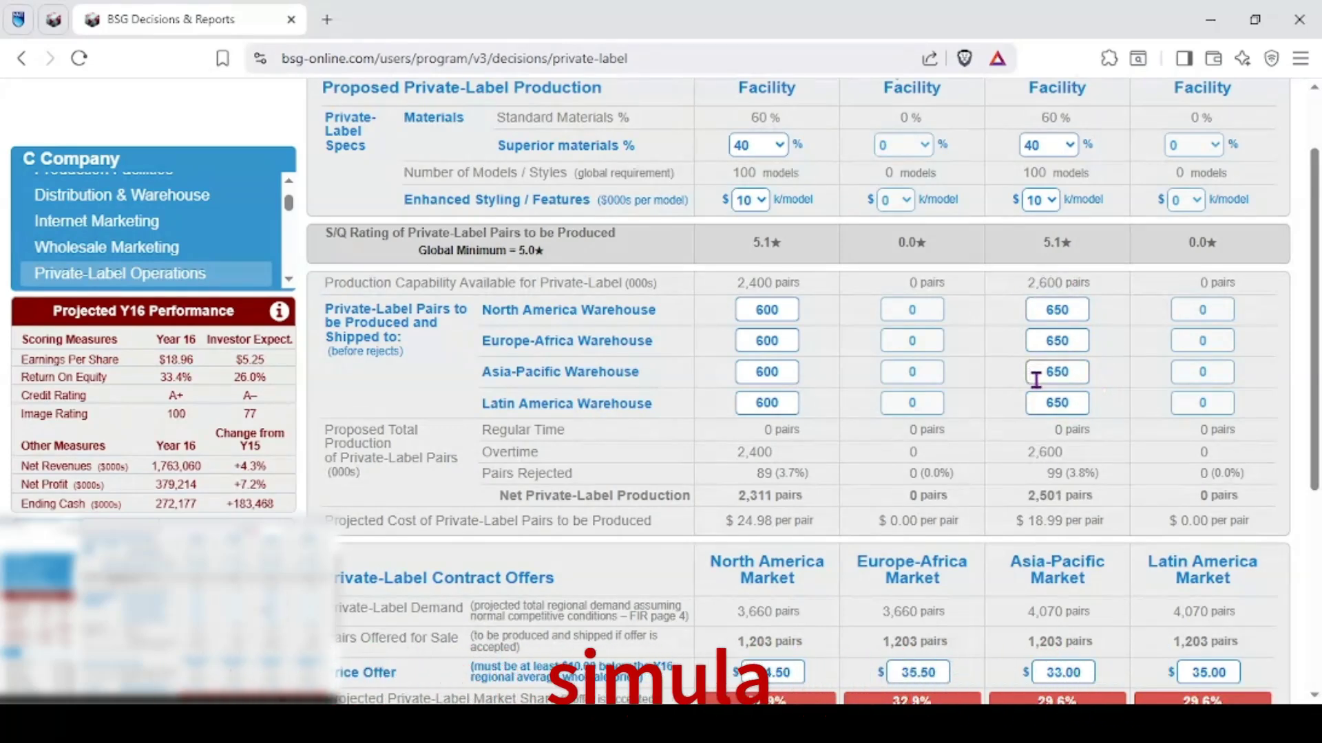
Step: Incorporate the projected private-label contract outcomes into the Y16 projections by choosing Yes for all four regions
{"action": "scroll", "coordinate": [1031, 366], "scroll_direction": "down", "scroll_amount": 2}
{"action": "scroll", "coordinate": [1033, 392], "scroll_direction": "down", "scroll_amount": 2}
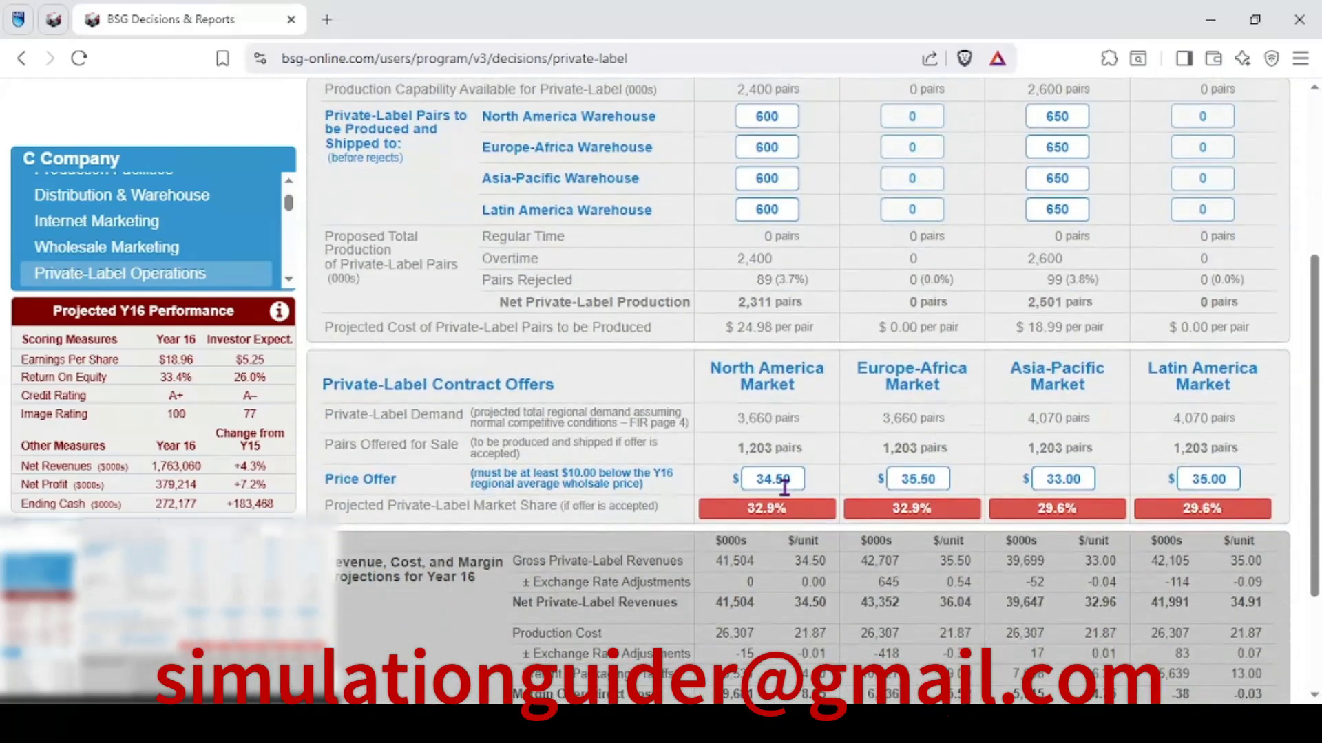
{"action": "scroll", "coordinate": [778, 482], "scroll_direction": "down", "scroll_amount": 2}
{"action": "mouse_move", "coordinate": [789, 413]}
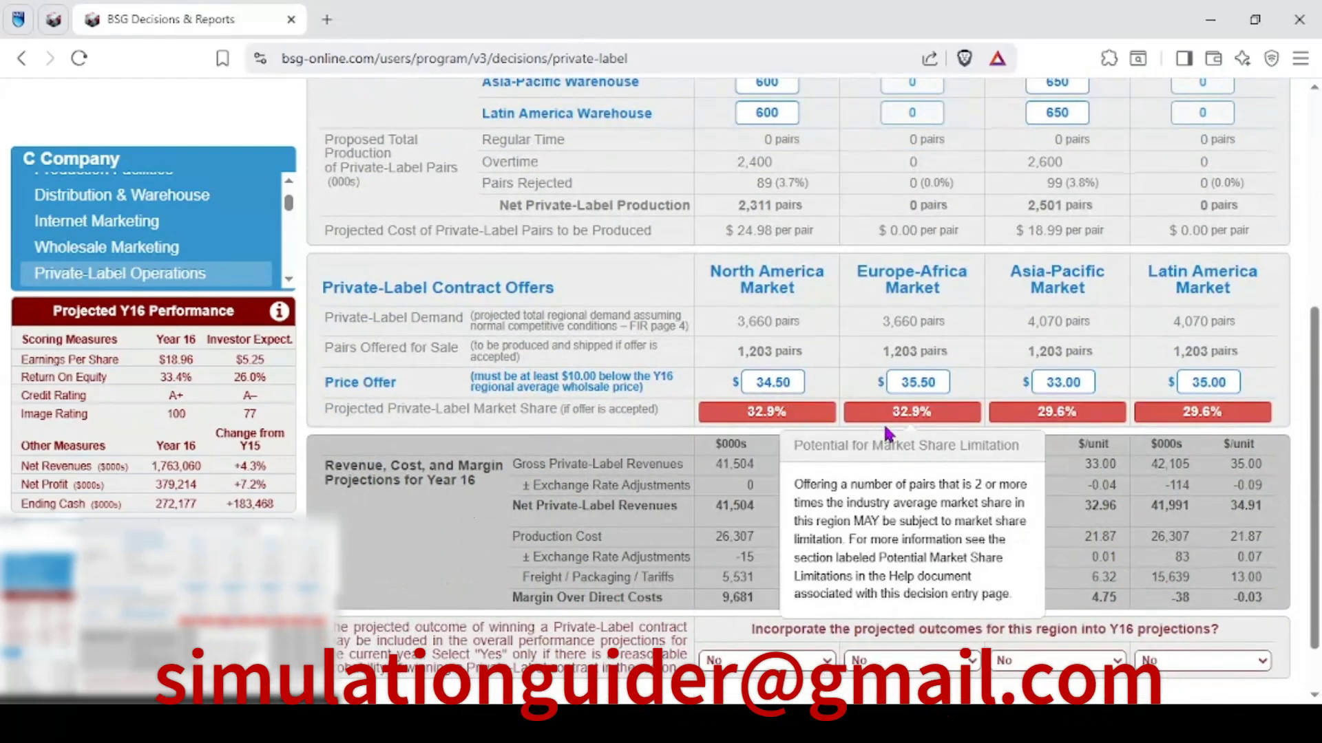
{"action": "scroll", "coordinate": [861, 495], "scroll_direction": "down", "scroll_amount": 1}
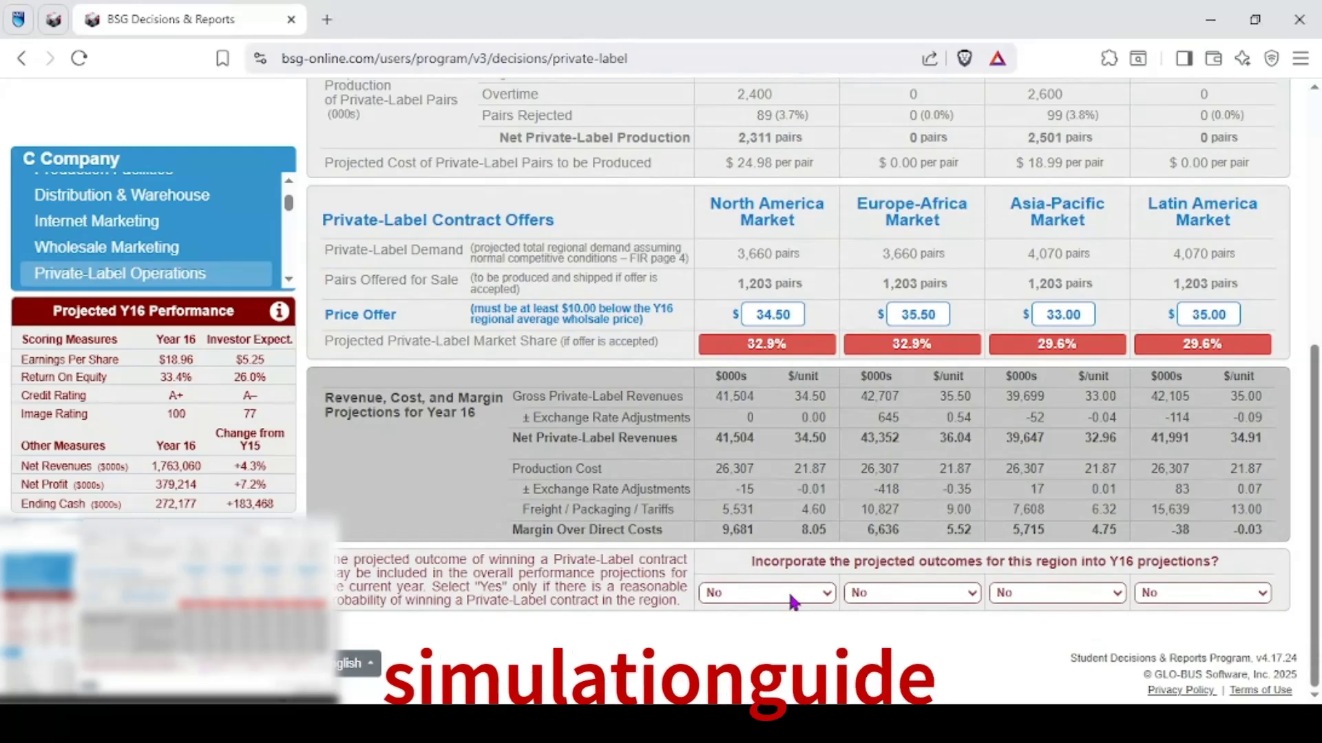
{"action": "left_click", "coordinate": [753, 639]}
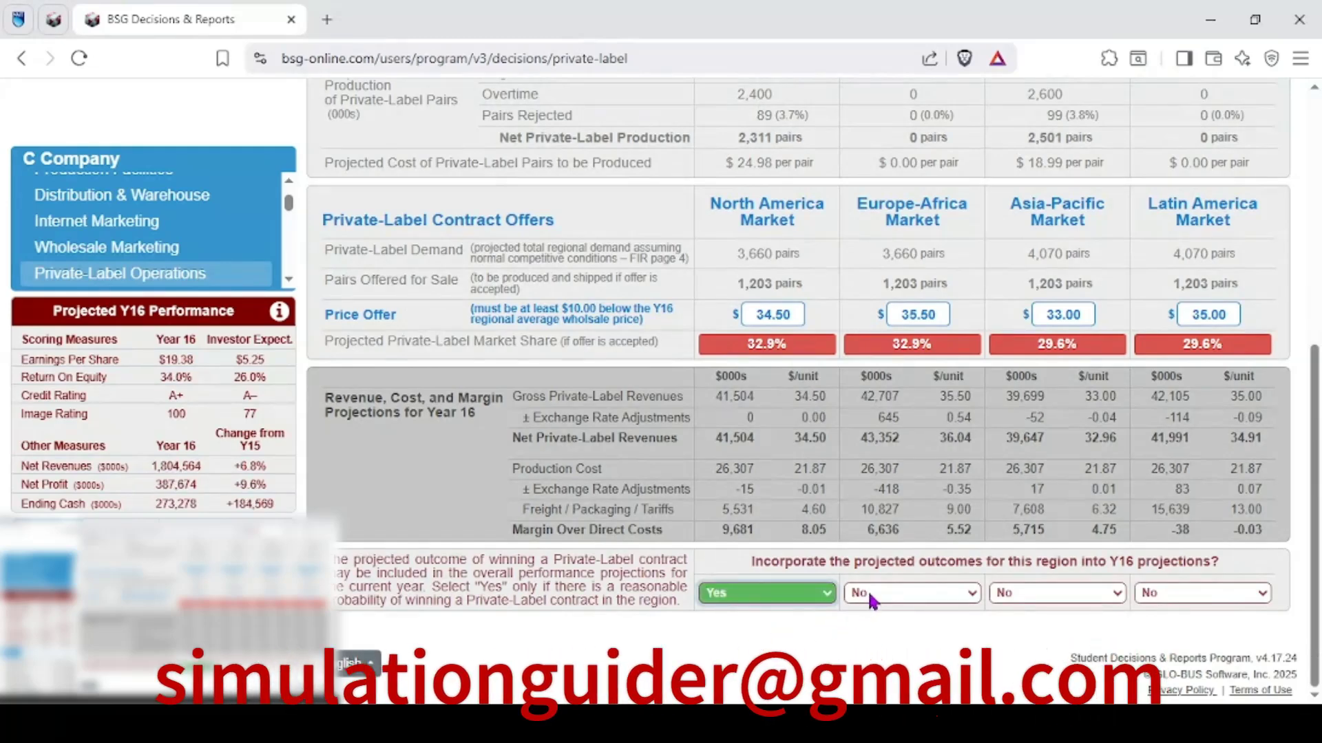
{"action": "left_click", "coordinate": [867, 589]}
{"action": "left_click", "coordinate": [889, 641]}
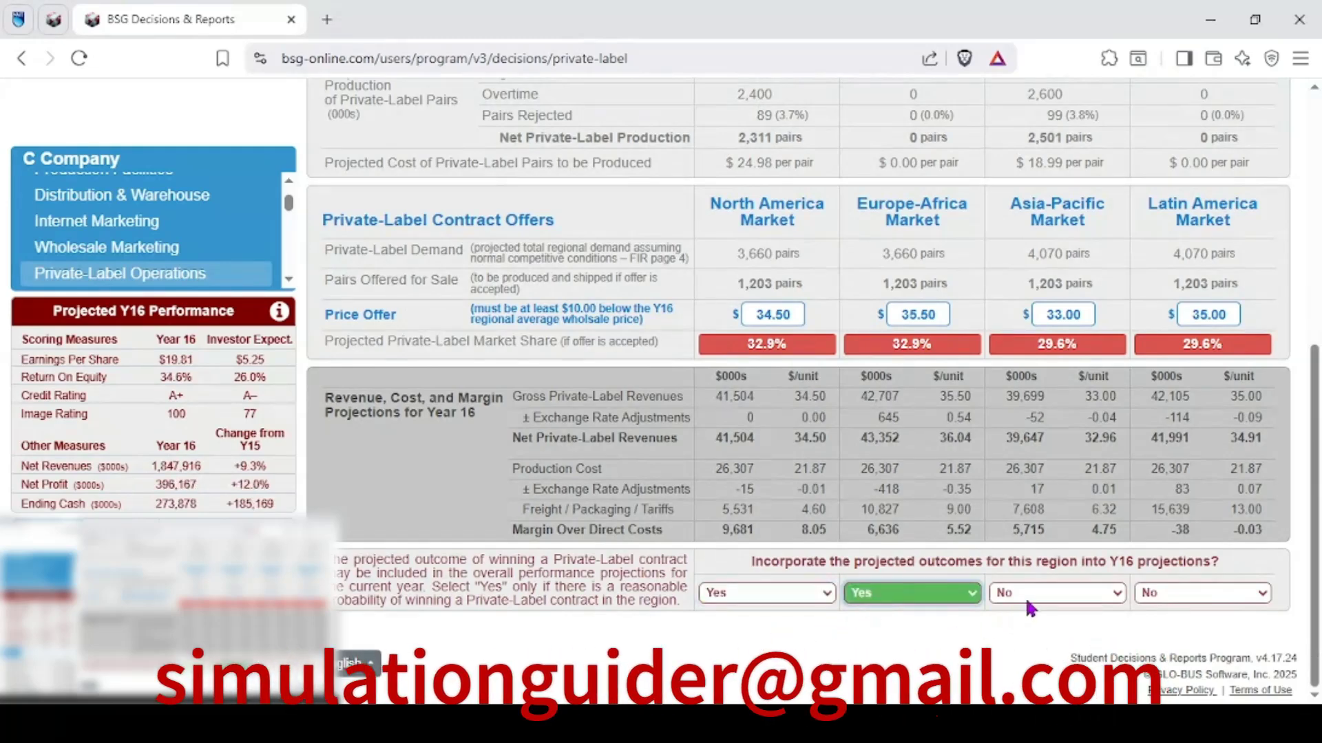
{"action": "left_click", "coordinate": [1020, 637]}
{"action": "left_click", "coordinate": [1197, 590]}
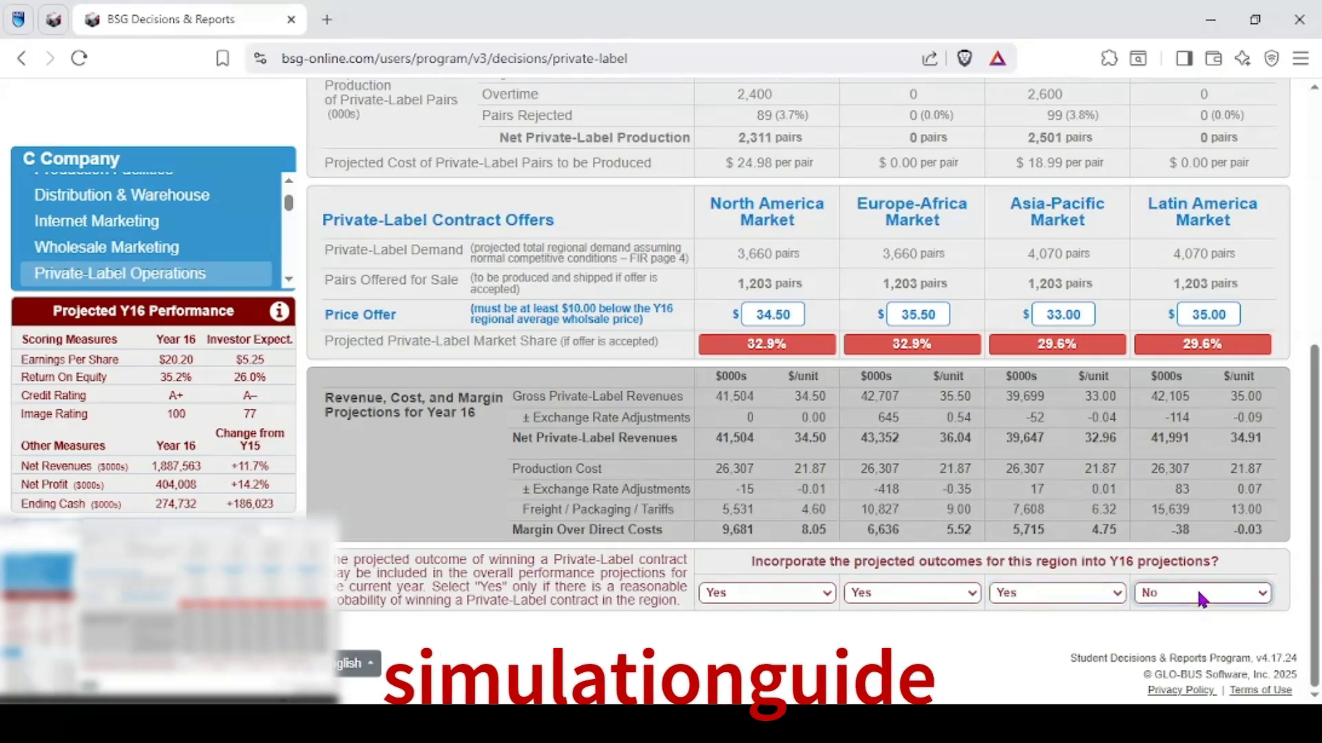
{"action": "left_click", "coordinate": [1180, 653]}
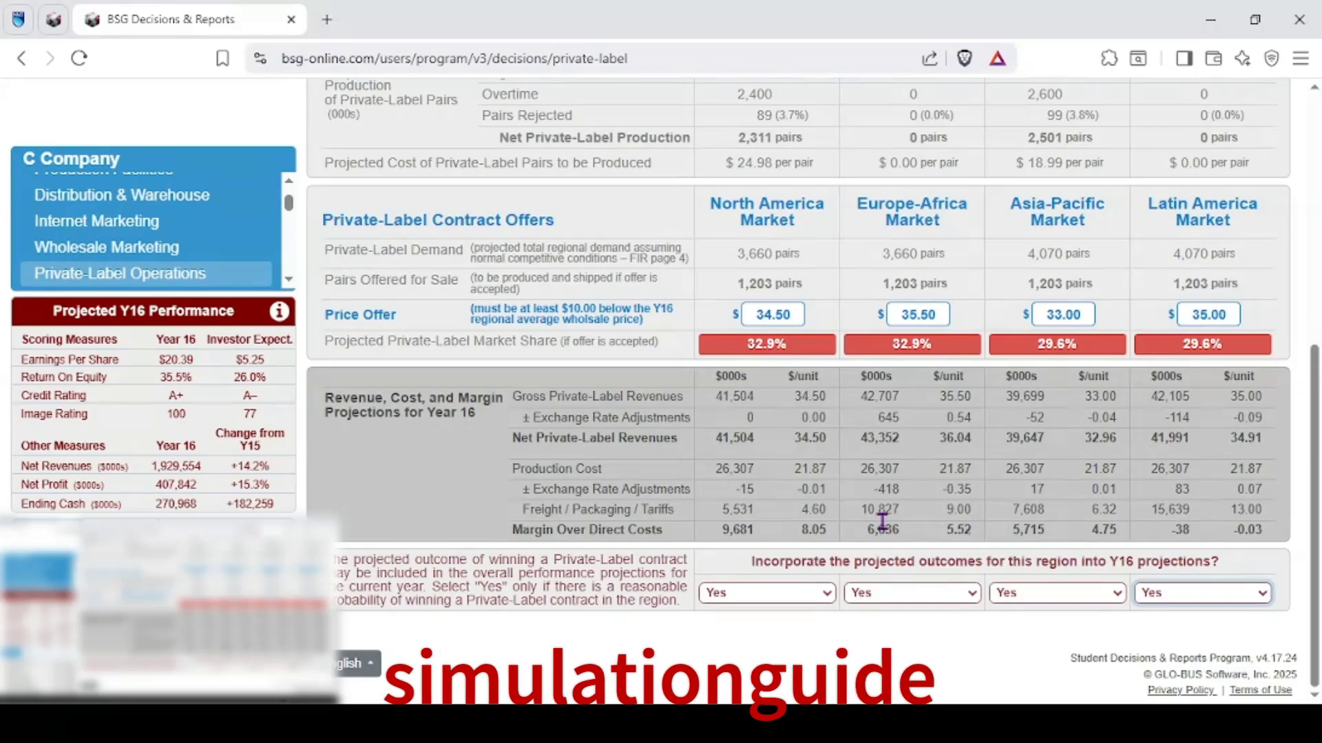
Step: Review the private-label entries and check the projected Year 16 earnings per share and return on equity
{"action": "scroll", "coordinate": [683, 509], "scroll_direction": "up", "scroll_amount": 4}
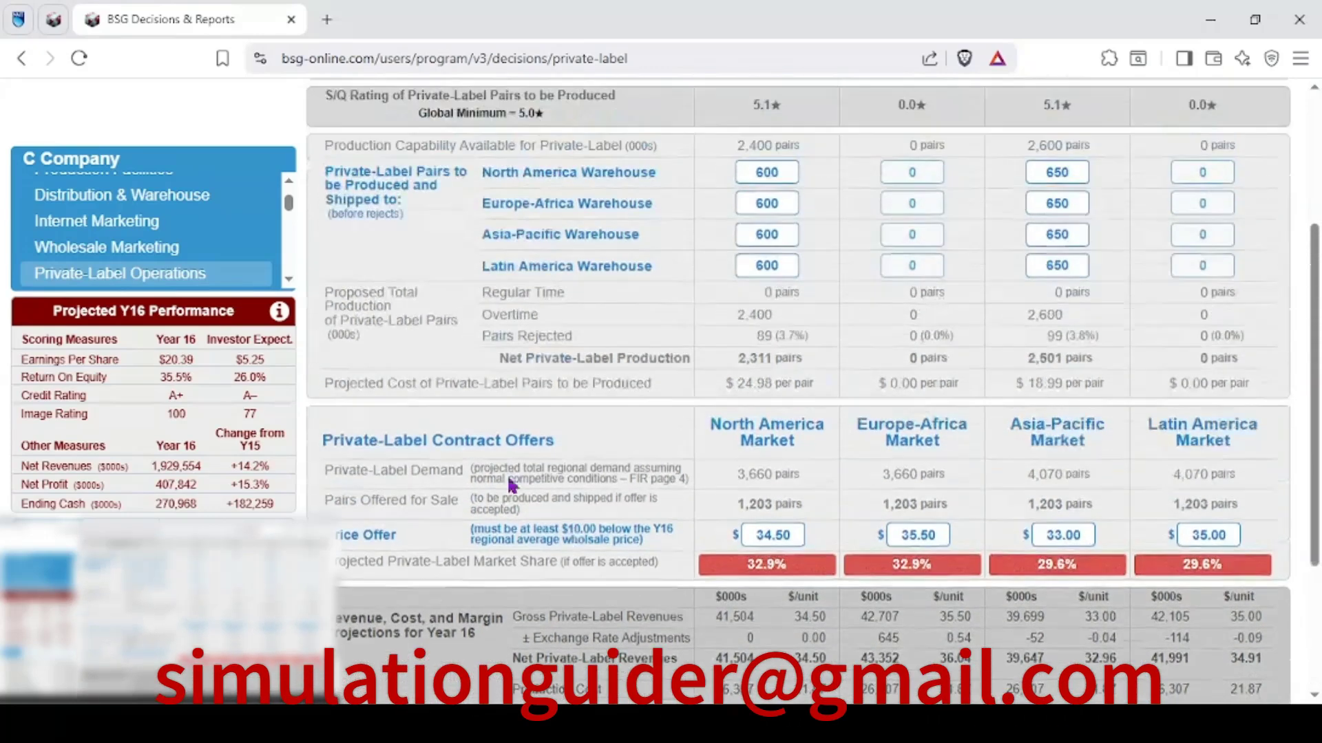
{"action": "scroll", "coordinate": [231, 376], "scroll_direction": "up", "scroll_amount": 3}
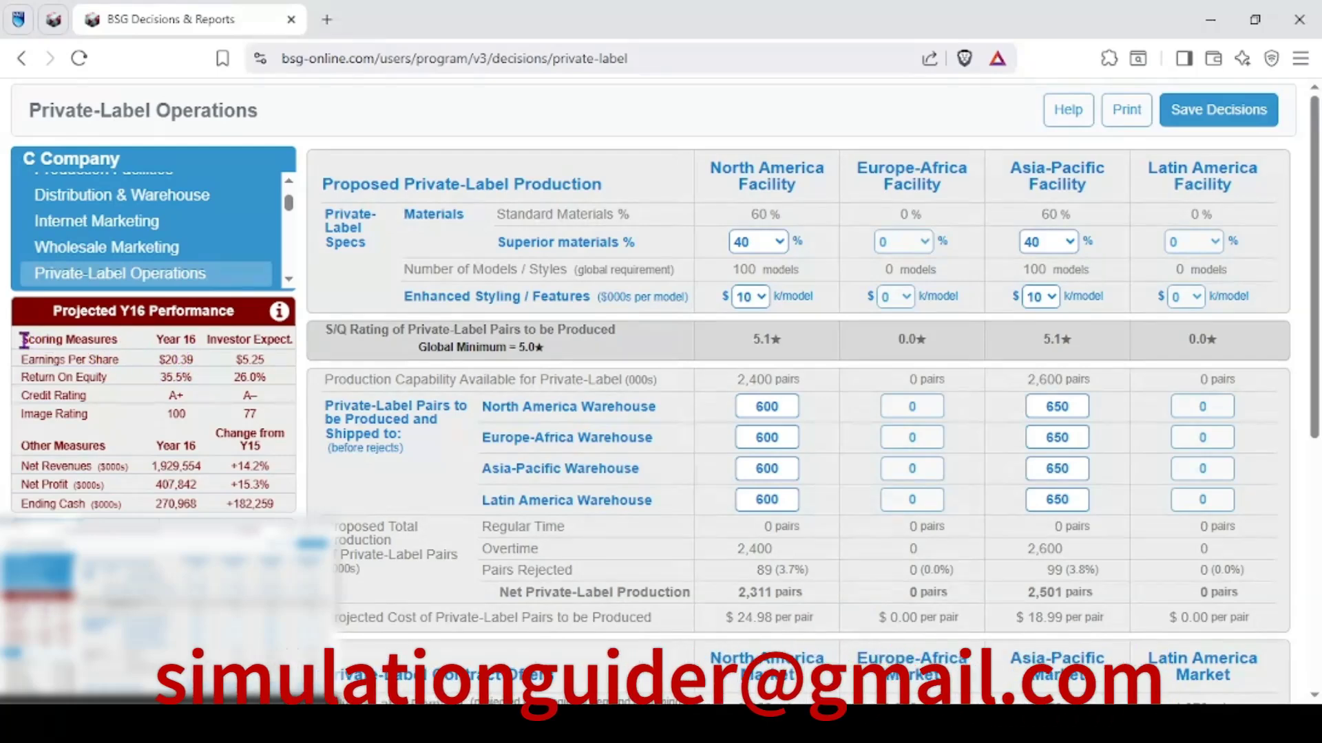
{"action": "left_click_drag", "start_coordinate": [22, 359], "coordinate": [198, 361]}
{"action": "left_click_drag", "start_coordinate": [33, 380], "coordinate": [138, 380]}
{"action": "left_click", "coordinate": [157, 380]}
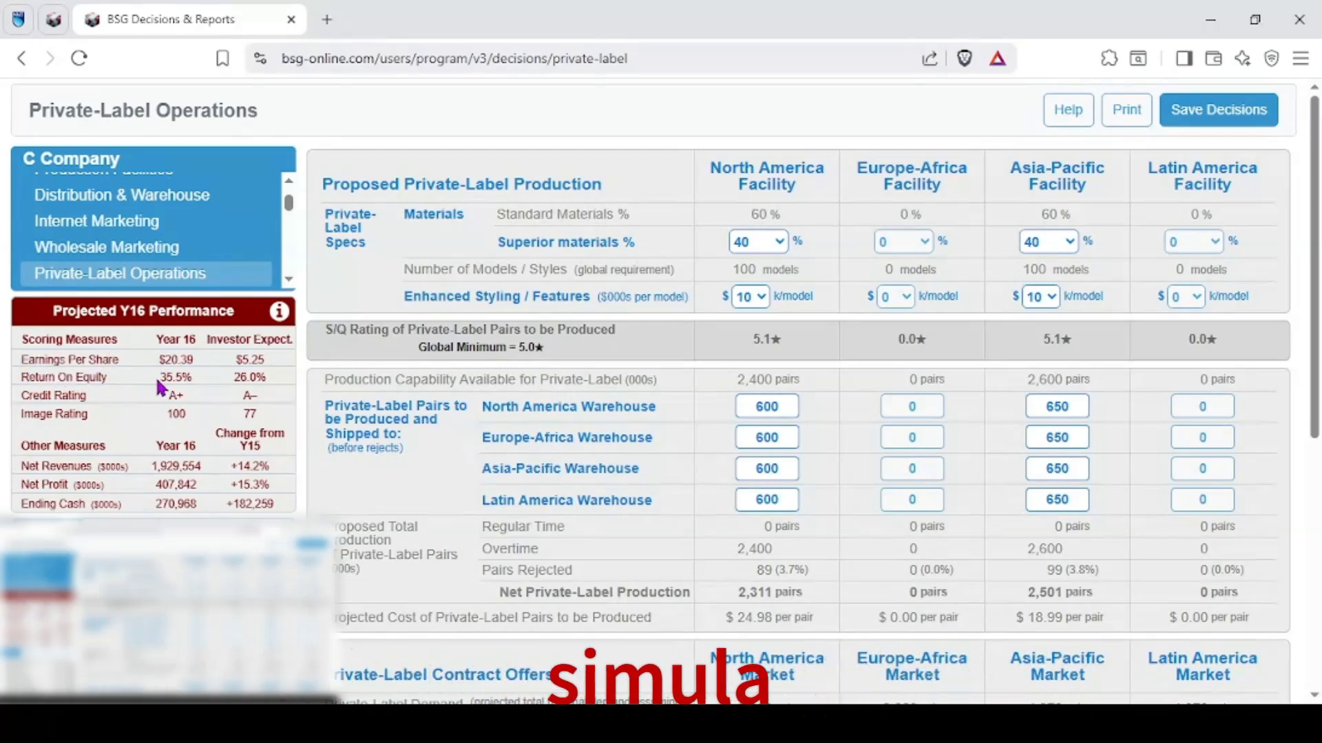
Step: Check the projected Year 16 credit rating and image rating against investor expectations
{"action": "left_click_drag", "start_coordinate": [30, 395], "coordinate": [54, 396]}
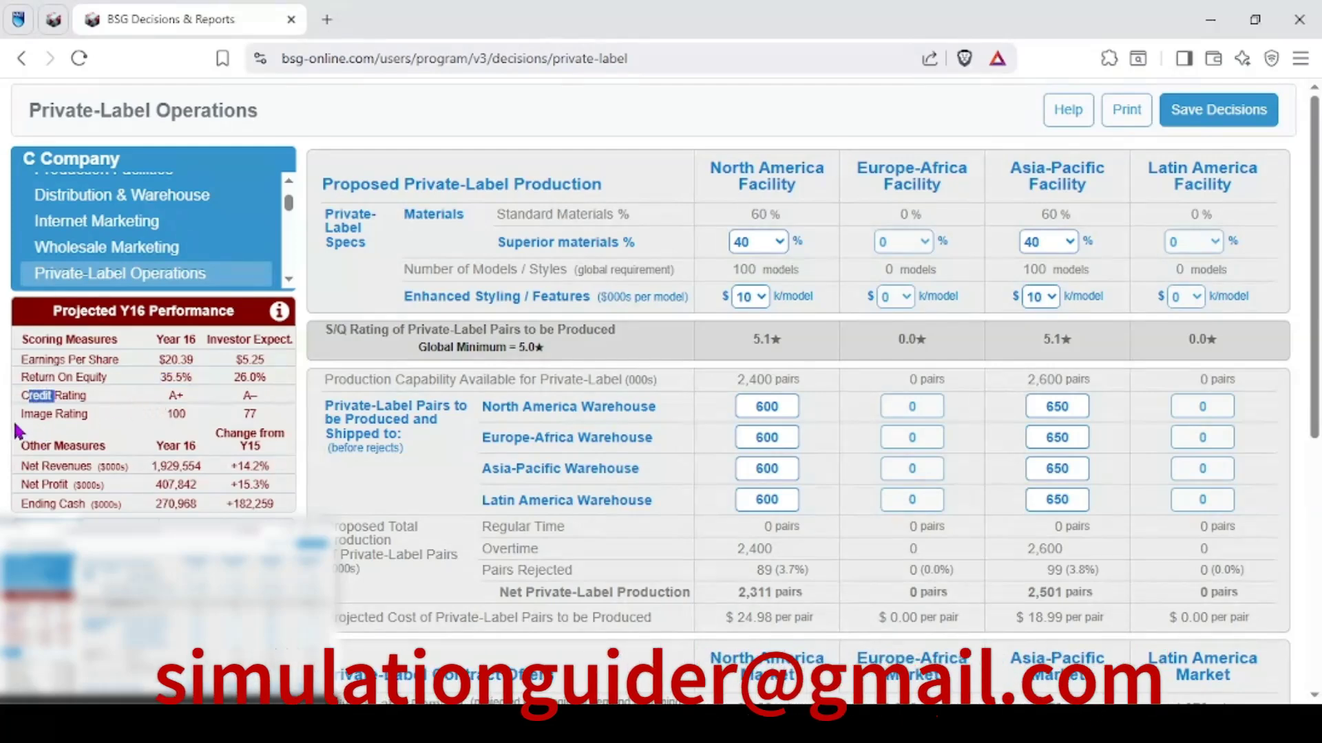
{"action": "left_click_drag", "start_coordinate": [22, 414], "coordinate": [81, 413]}
{"action": "left_click", "coordinate": [177, 413]}
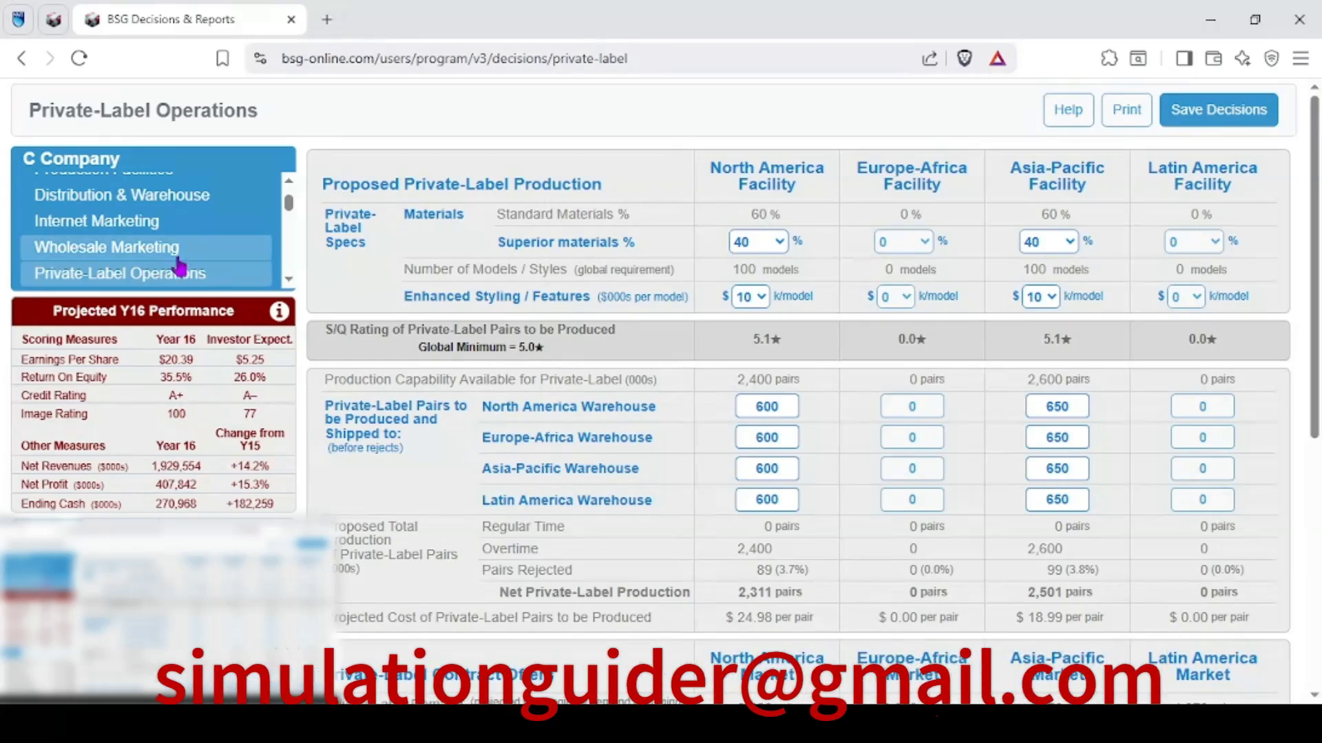
Step: Review the celebrity endorsement contract offers, their priorities and the spending cap on Year 16 contracts
{"action": "scroll", "coordinate": [163, 254], "scroll_direction": "down", "scroll_amount": 2}
{"action": "left_click", "coordinate": [142, 204]}
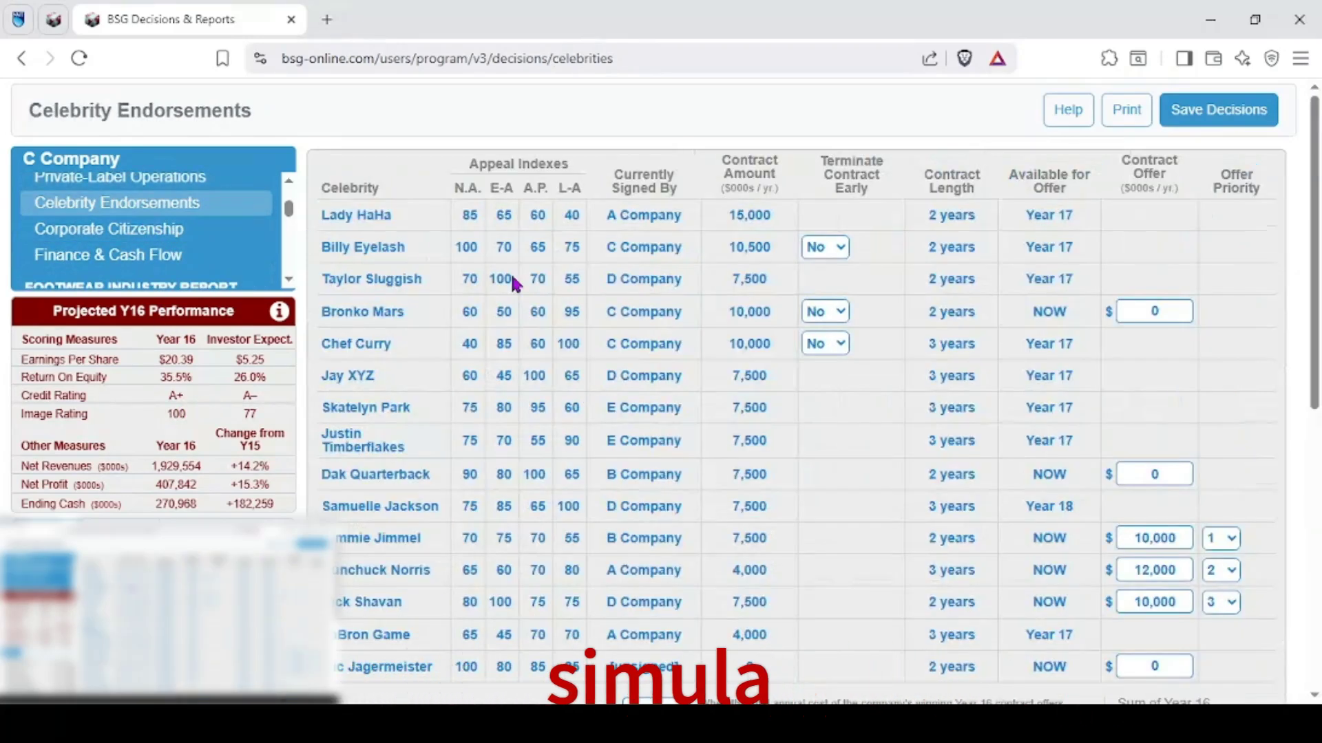
{"action": "scroll", "coordinate": [1005, 423], "scroll_direction": "down", "scroll_amount": 1}
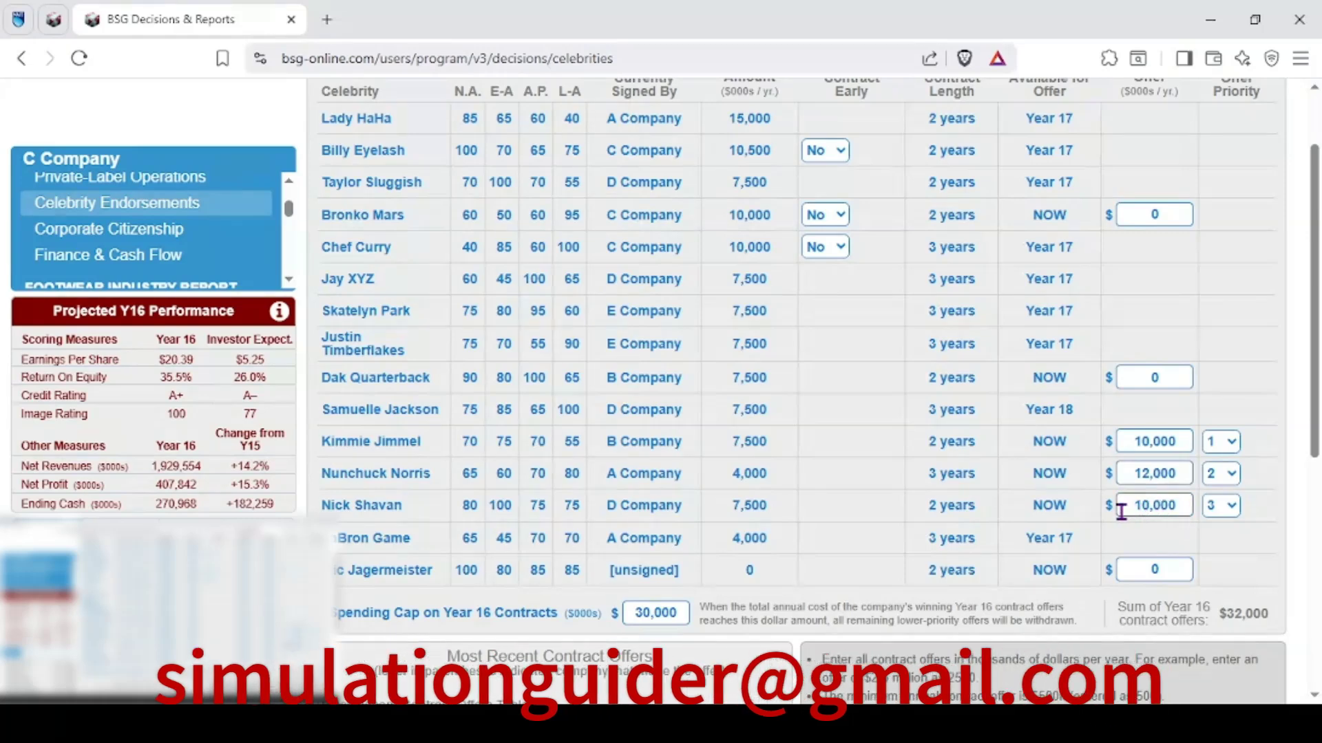
{"action": "left_click", "coordinate": [659, 613]}
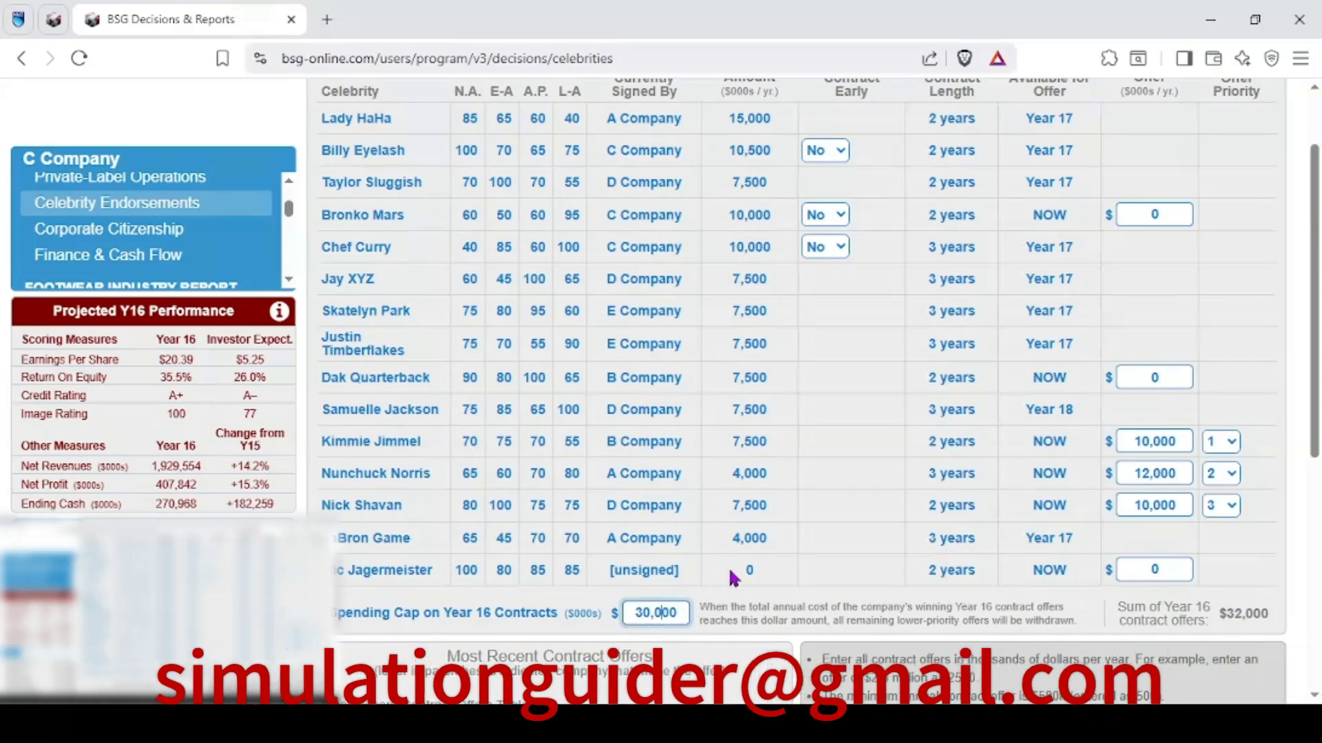
{"action": "scroll", "coordinate": [752, 530], "scroll_direction": "up", "scroll_amount": 2}
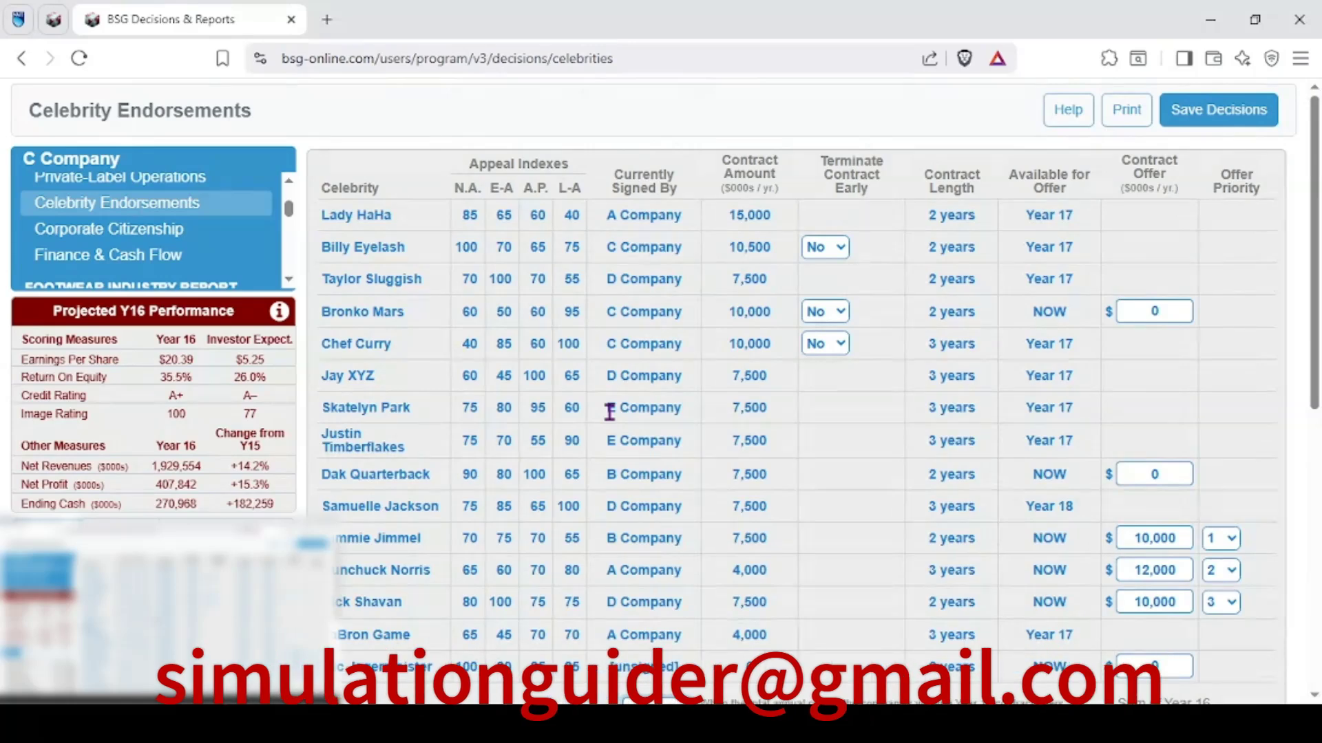
Step: Review the Corporate Citizenship initiatives, from recycled packaging to the supplier code of conduct, and the company's past CSRC efforts
{"action": "left_click", "coordinate": [133, 229]}
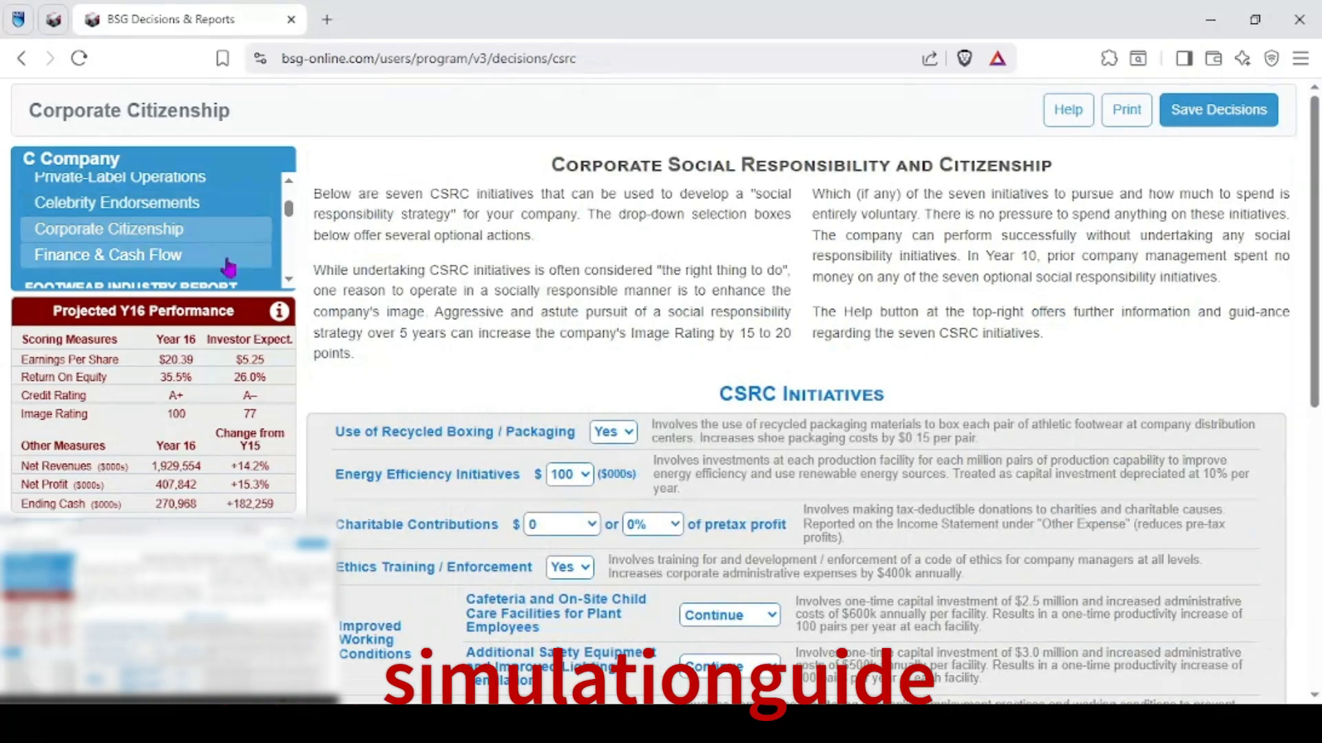
{"action": "scroll", "coordinate": [701, 460], "scroll_direction": "down", "scroll_amount": 2}
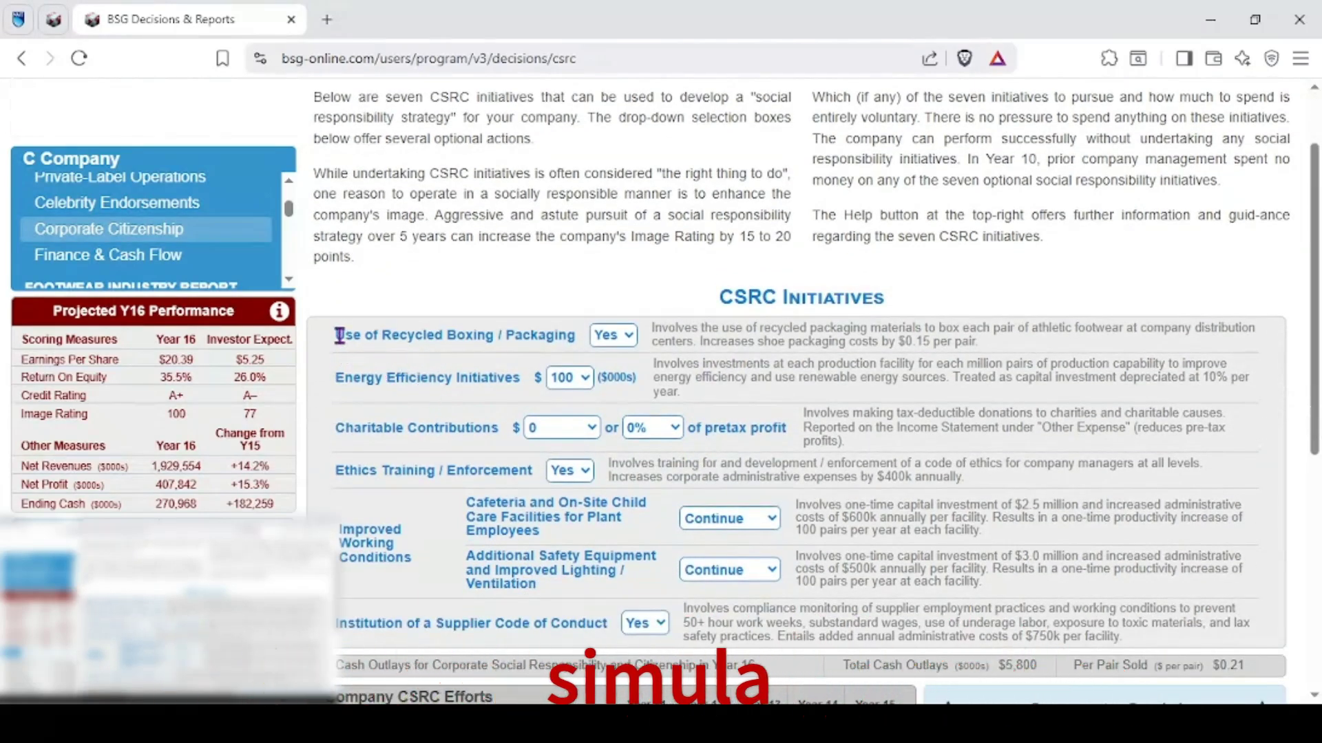
{"action": "left_click_drag", "start_coordinate": [336, 335], "coordinate": [574, 338]}
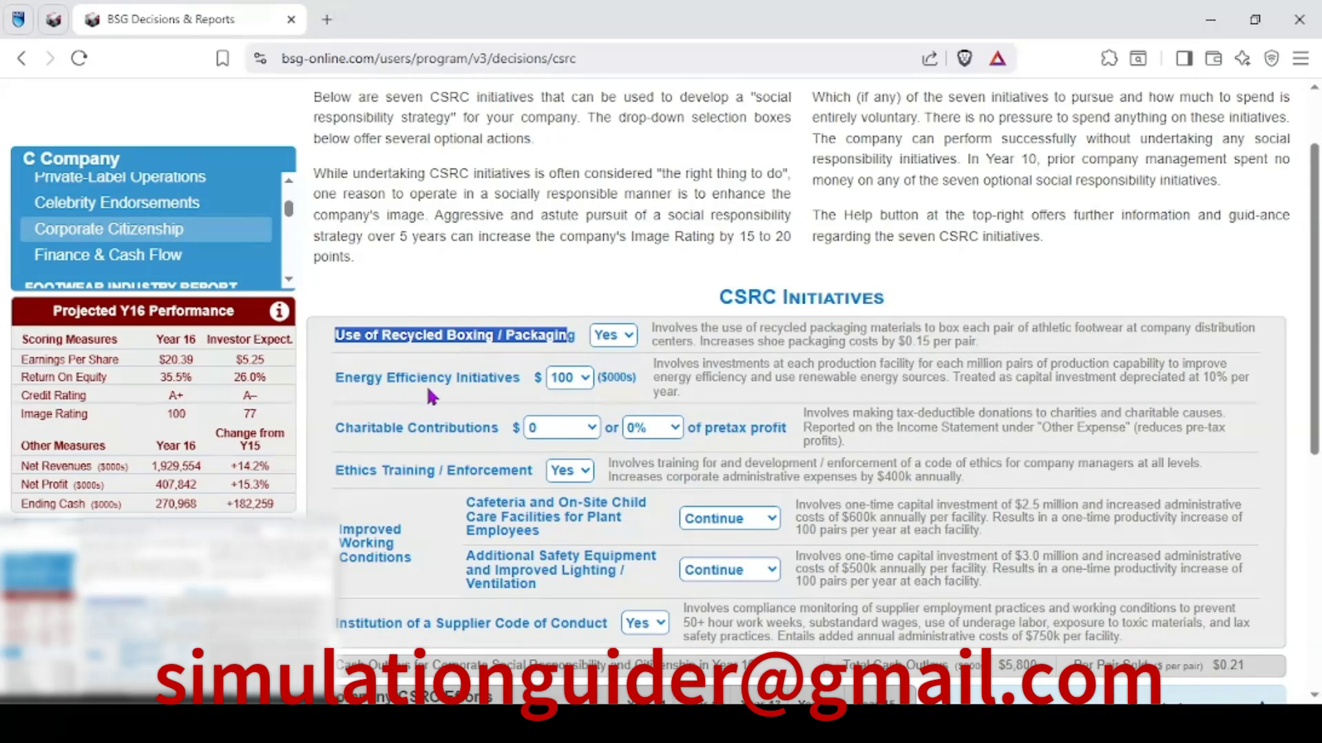
{"action": "left_click_drag", "start_coordinate": [347, 378], "coordinate": [471, 372]}
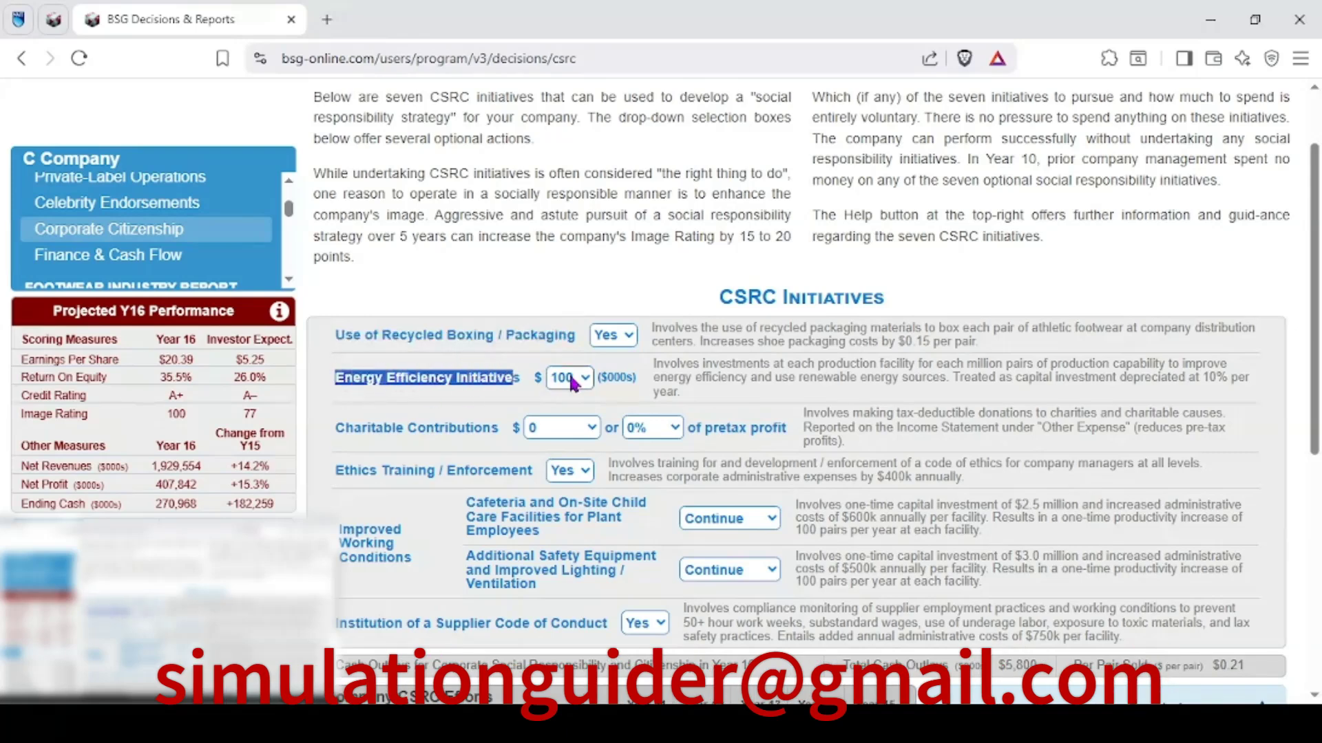
{"action": "left_click_drag", "start_coordinate": [333, 421], "coordinate": [493, 420]}
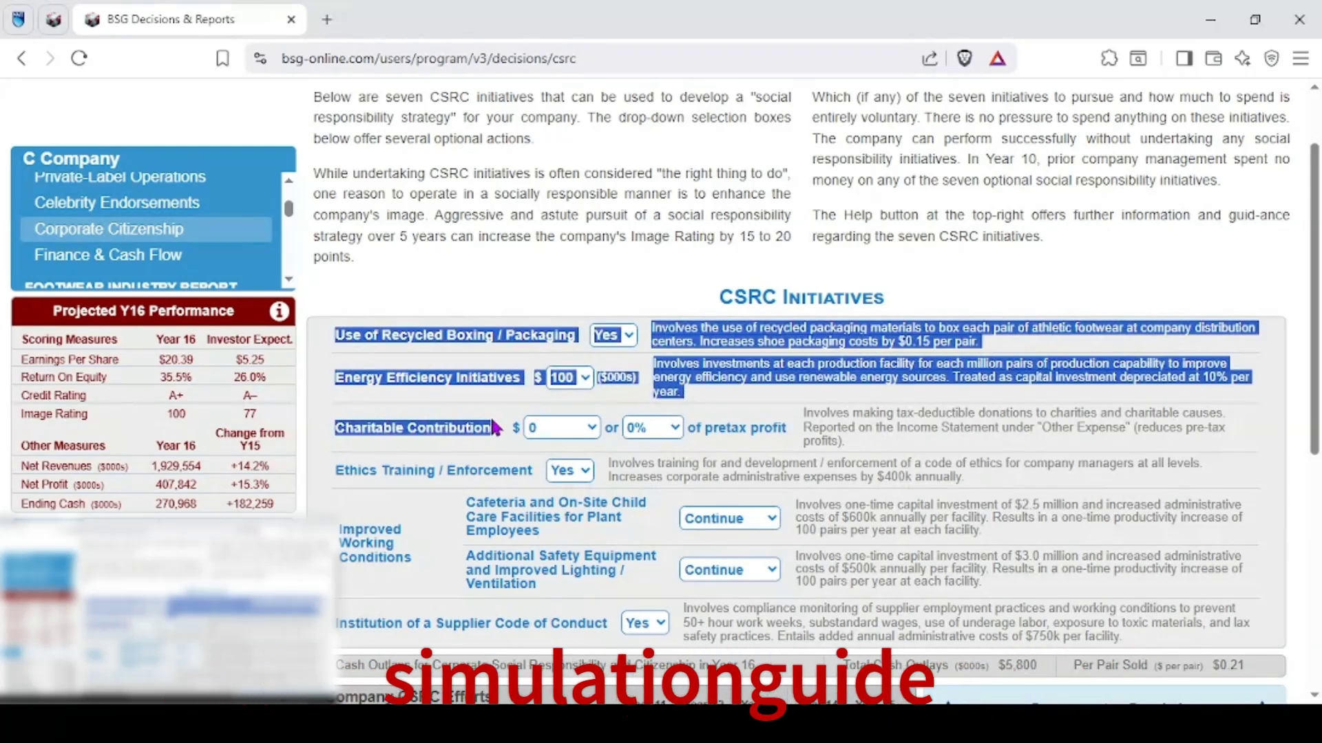
{"action": "left_click", "coordinate": [488, 428]}
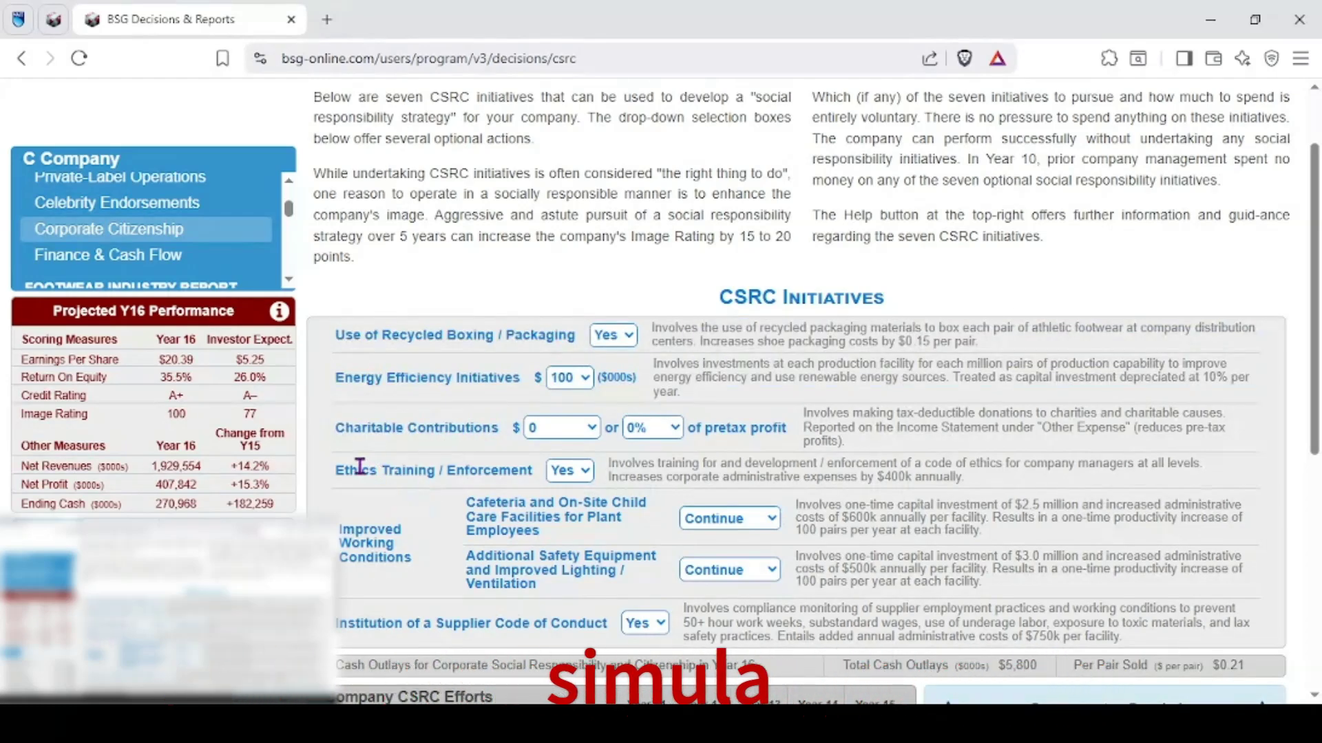
{"action": "left_click_drag", "start_coordinate": [339, 470], "coordinate": [435, 471]}
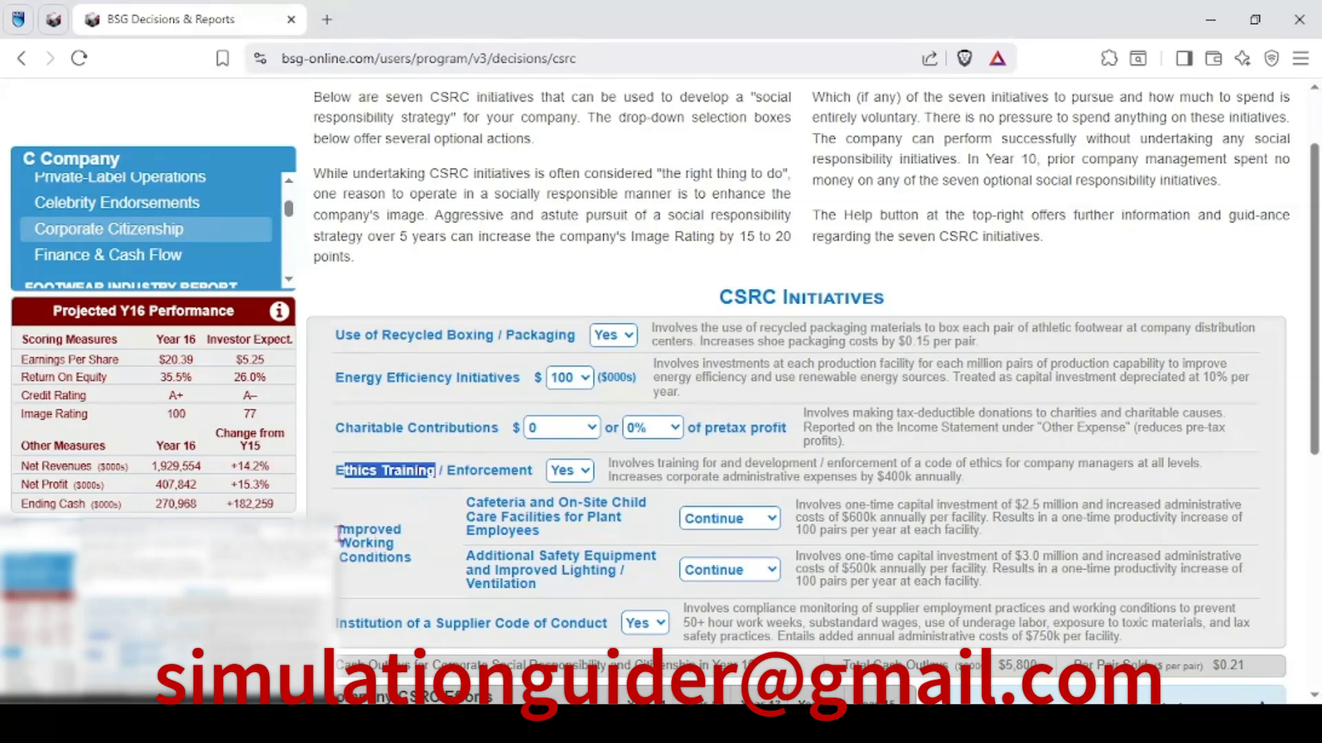
{"action": "left_click_drag", "start_coordinate": [338, 528], "coordinate": [408, 557]}
{"action": "left_click_drag", "start_coordinate": [339, 623], "coordinate": [547, 625]}
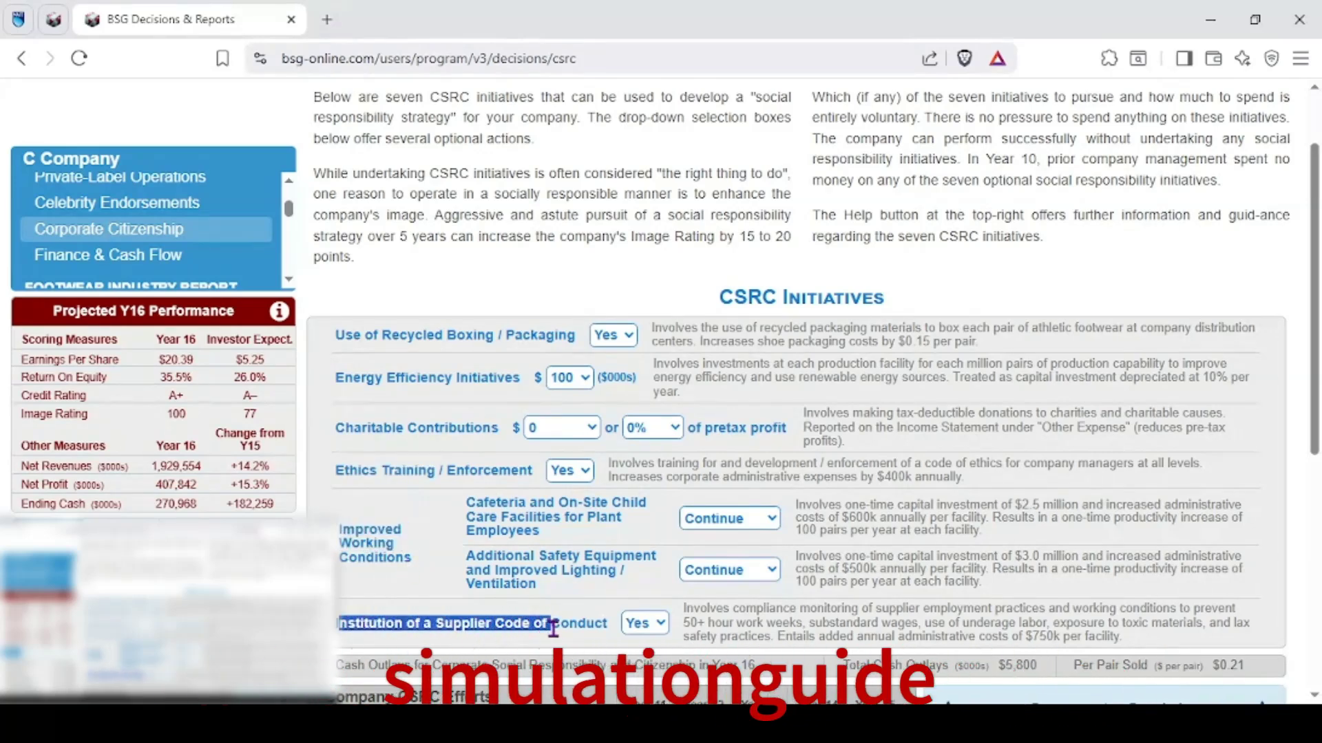
{"action": "scroll", "coordinate": [547, 590], "scroll_direction": "down", "scroll_amount": 3}
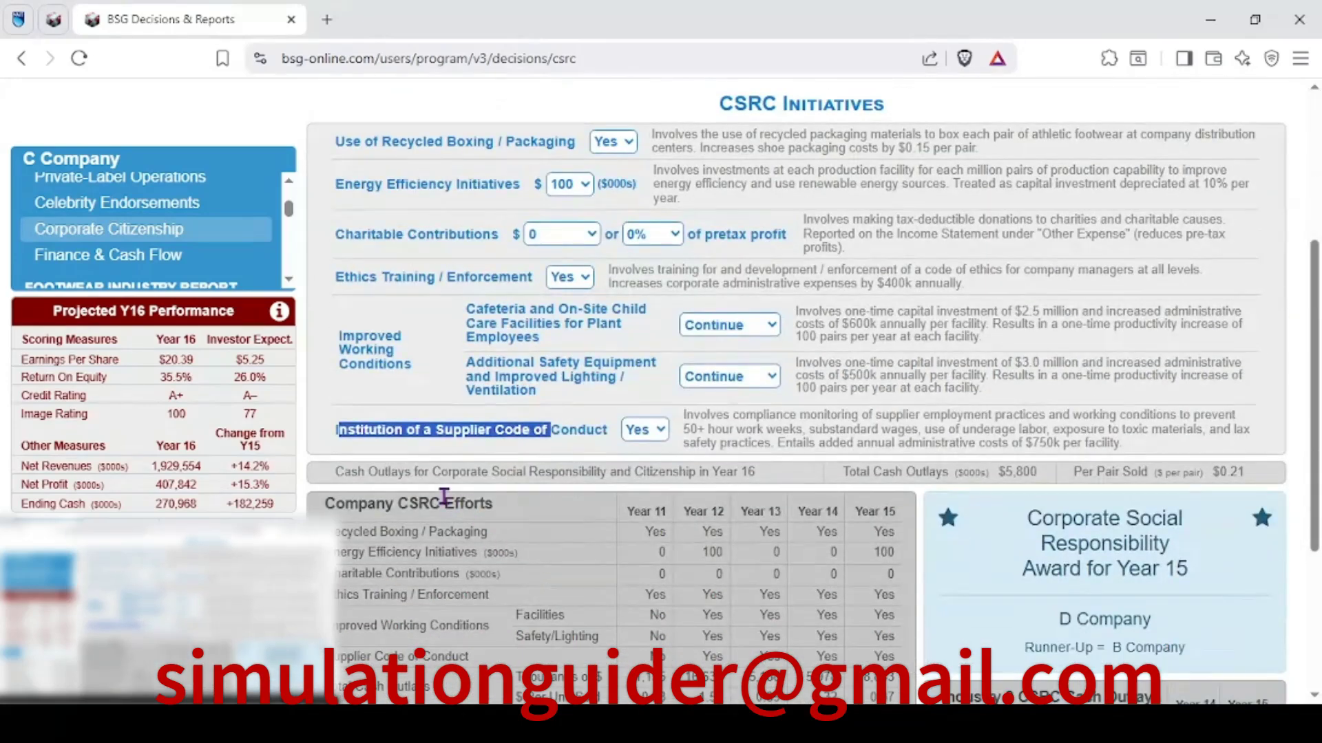
Step: Set the Year 16 stock repurchase to 300 thousand shares in Finance & Cash Flow and check the projected ending cash
{"action": "left_click", "coordinate": [128, 256]}
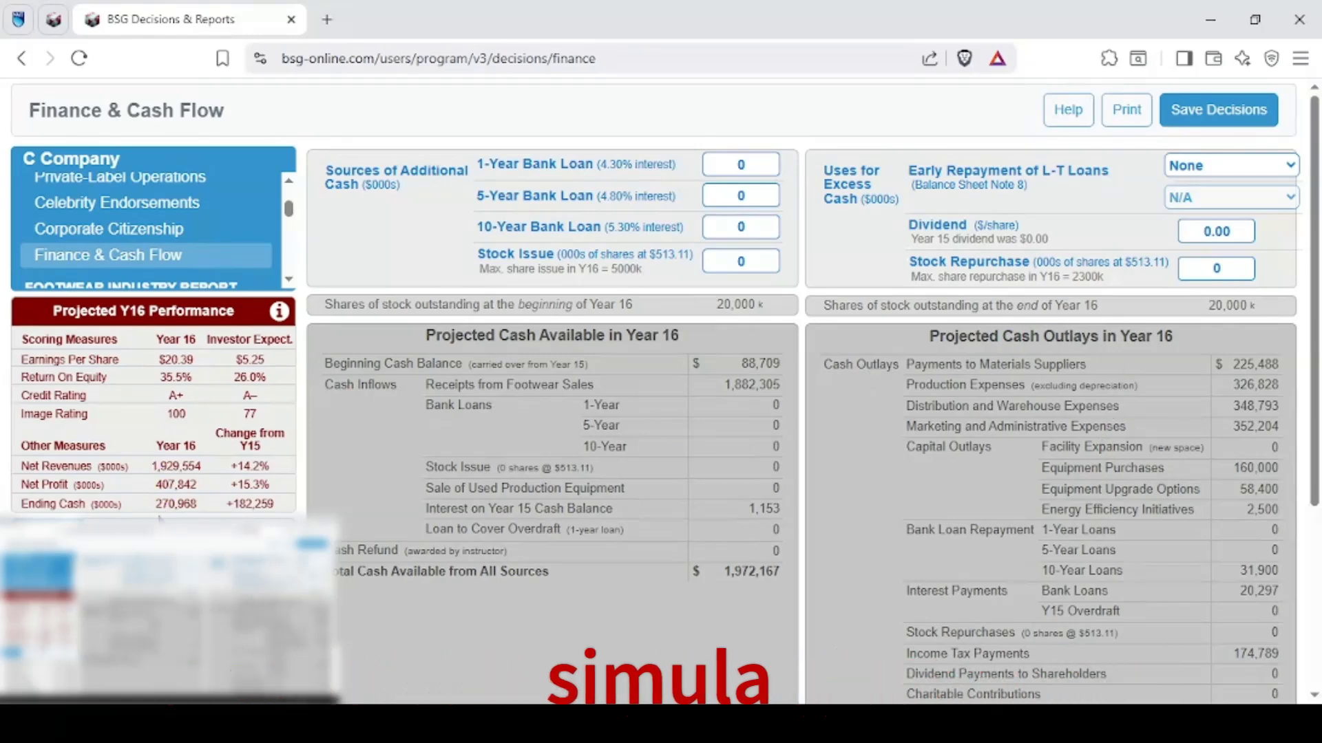
{"action": "left_click_drag", "start_coordinate": [158, 504], "coordinate": [209, 510]}
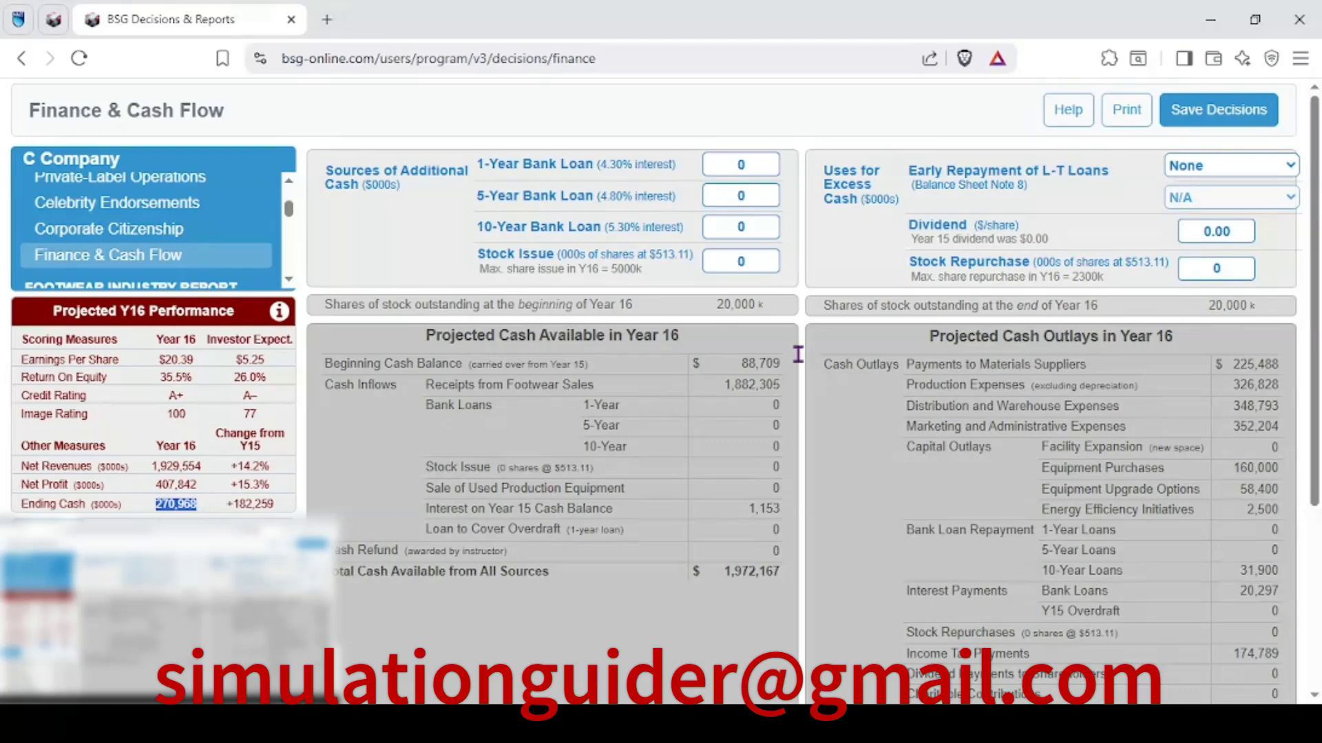
{"action": "left_click", "coordinate": [1204, 271]}
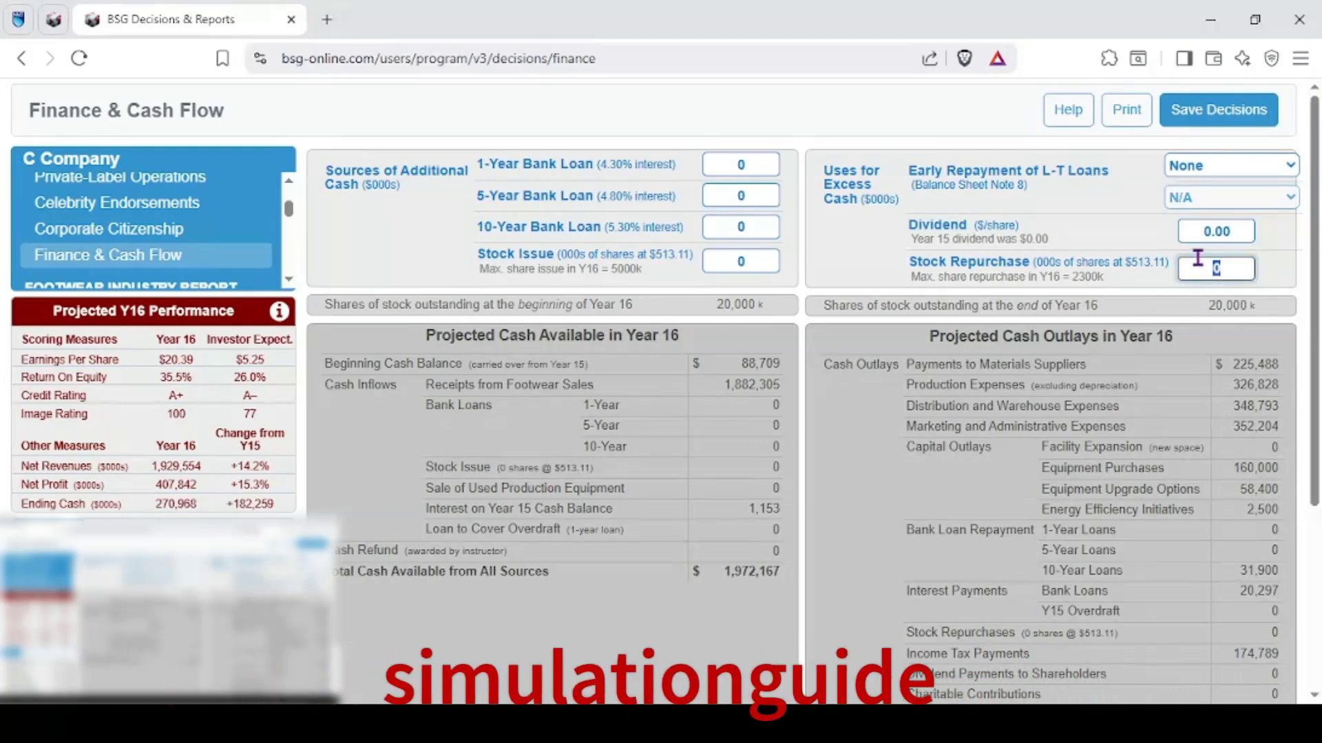
{"action": "type", "text": "300"}
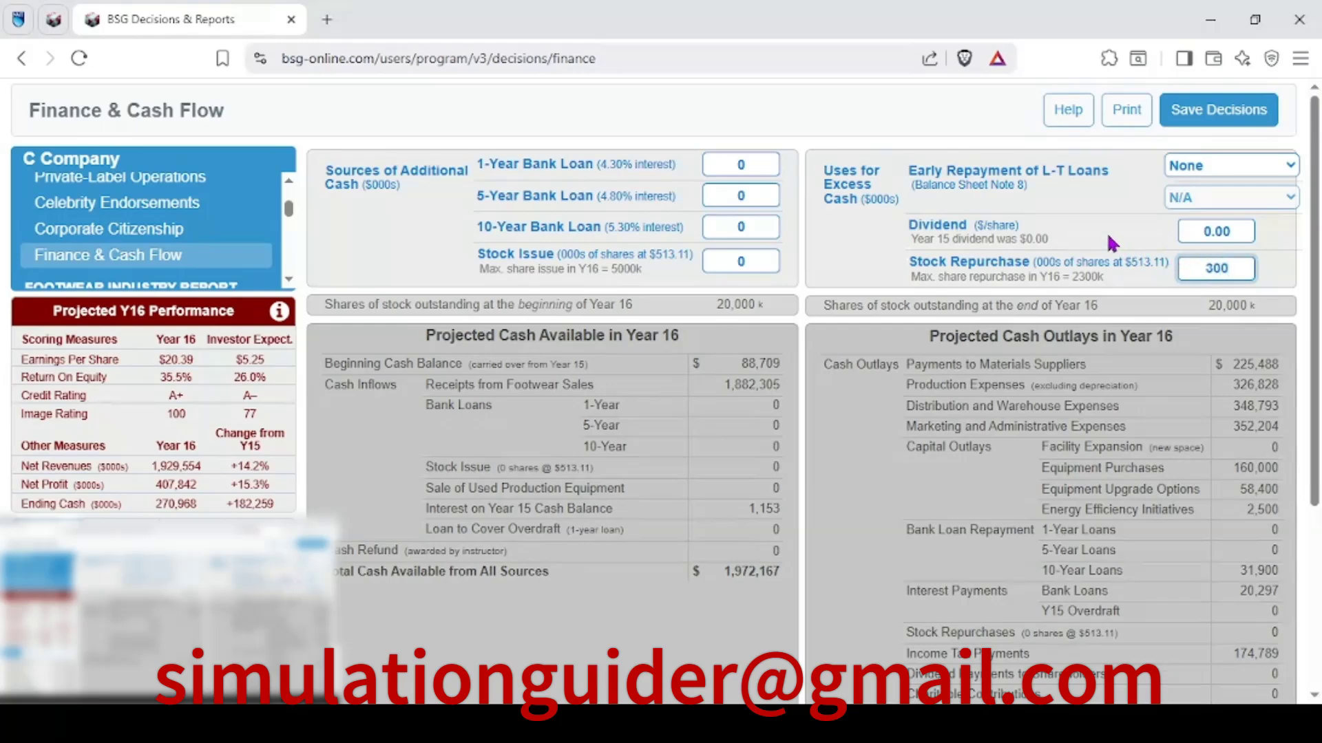
{"action": "key", "text": "Tab"}
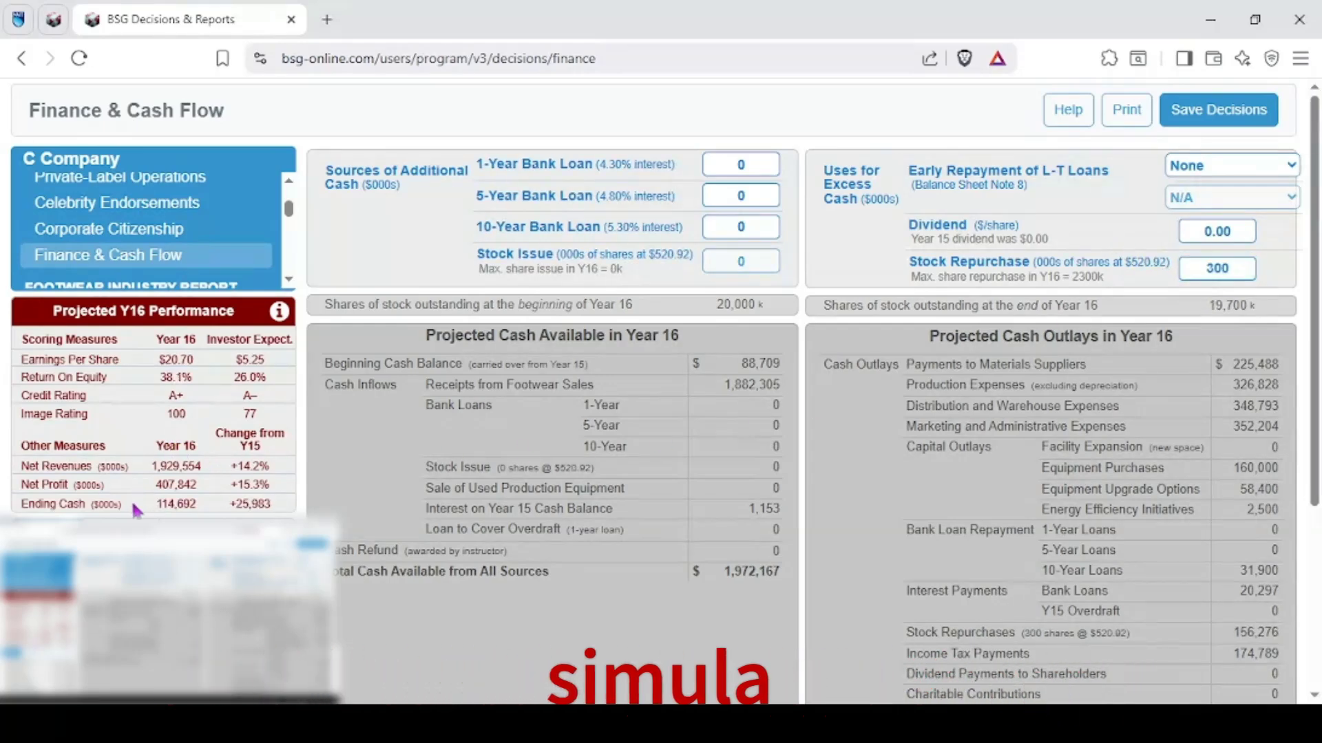
{"action": "left_click_drag", "start_coordinate": [156, 505], "coordinate": [202, 510]}
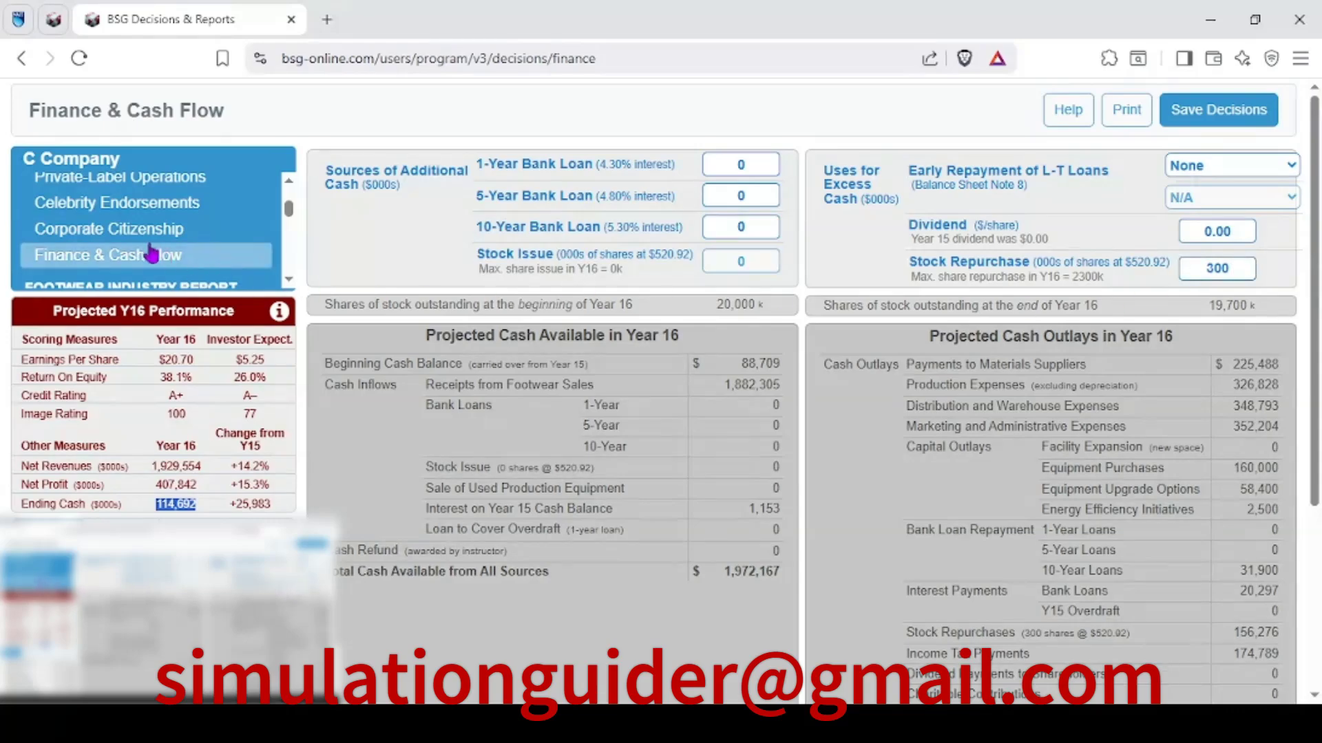
Step: Recheck the Year 16 Compensation & Training and Branded Production entries
{"action": "scroll", "coordinate": [148, 234], "scroll_direction": "up", "scroll_amount": 5}
{"action": "left_click", "coordinate": [147, 222]}
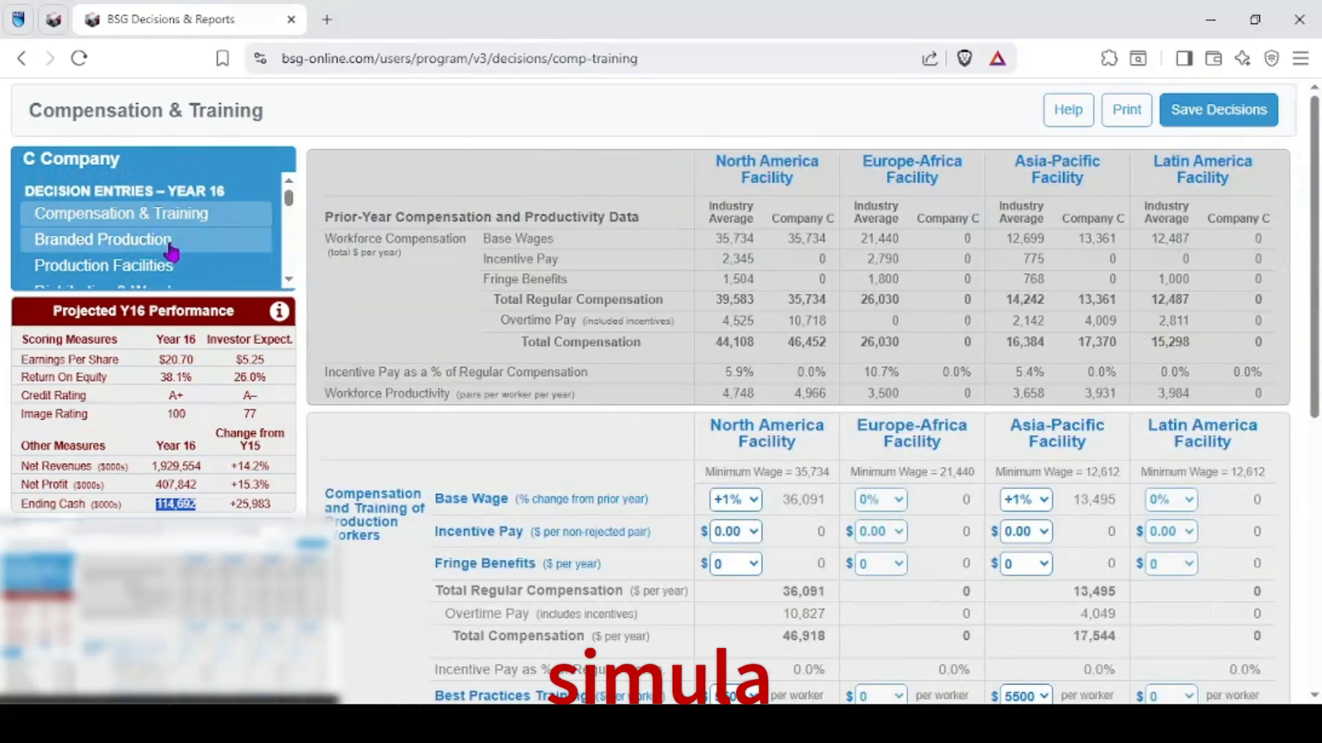
{"action": "scroll", "coordinate": [467, 315], "scroll_direction": "down", "scroll_amount": 3}
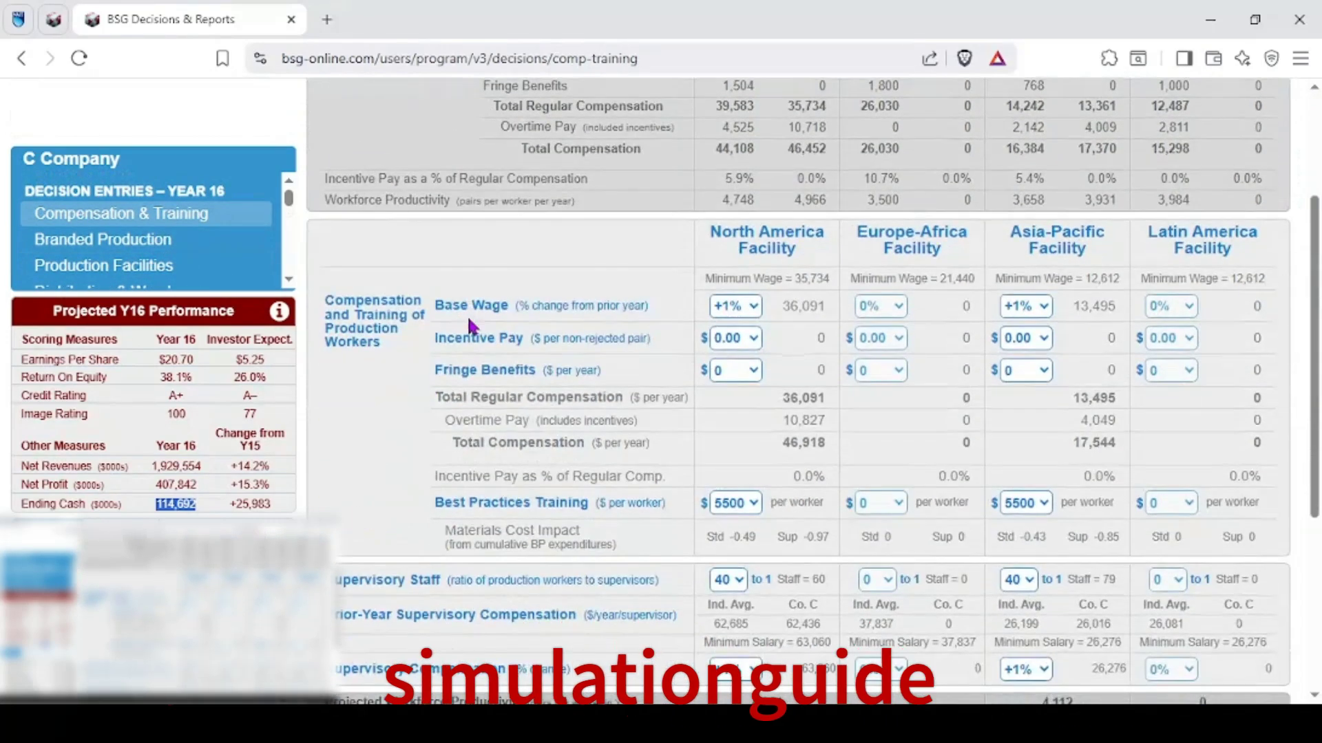
{"action": "left_click", "coordinate": [151, 242]}
{"action": "scroll", "coordinate": [651, 367], "scroll_direction": "down", "scroll_amount": 4}
{"action": "scroll", "coordinate": [651, 367], "scroll_direction": "up", "scroll_amount": 3}
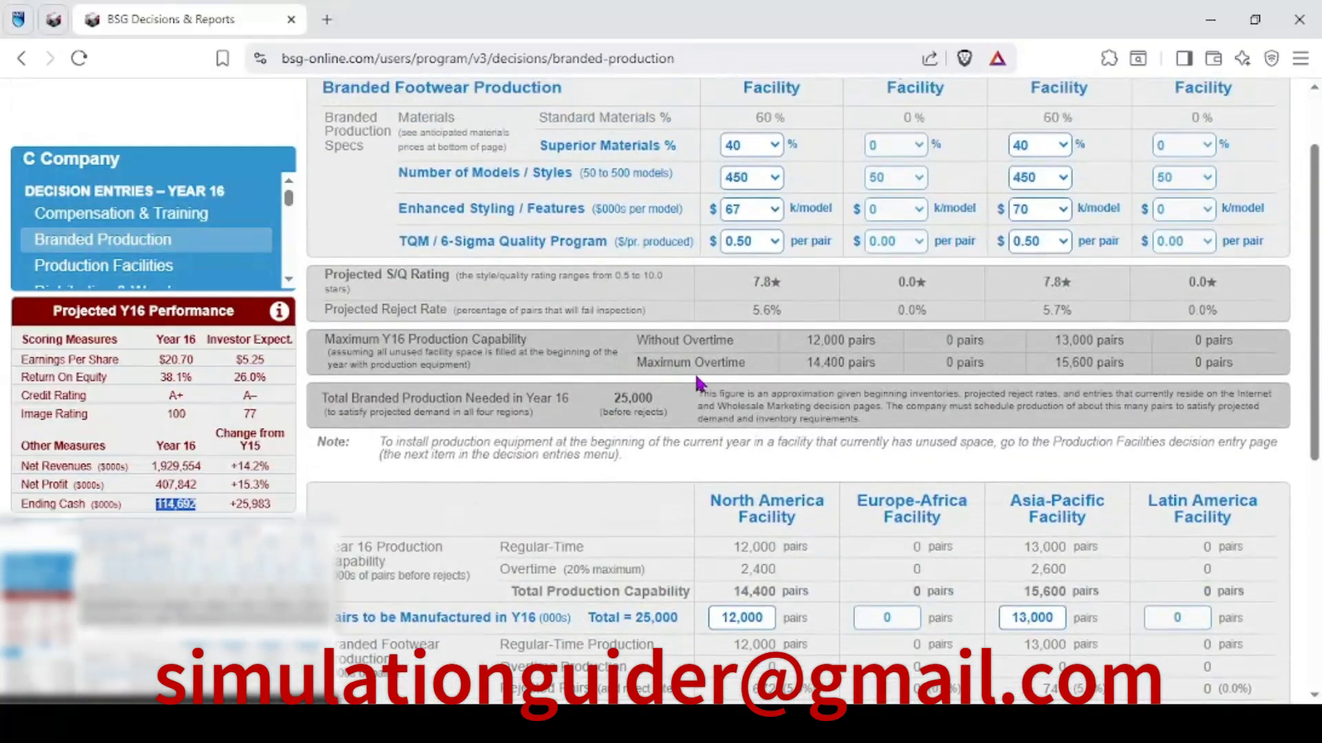
Step: Recheck the Year 16 entries for Distribution & Warehouse, Internet Marketing and Wholesale Marketing
{"action": "scroll", "coordinate": [113, 261], "scroll_direction": "down", "scroll_amount": 2}
{"action": "left_click", "coordinate": [108, 203]}
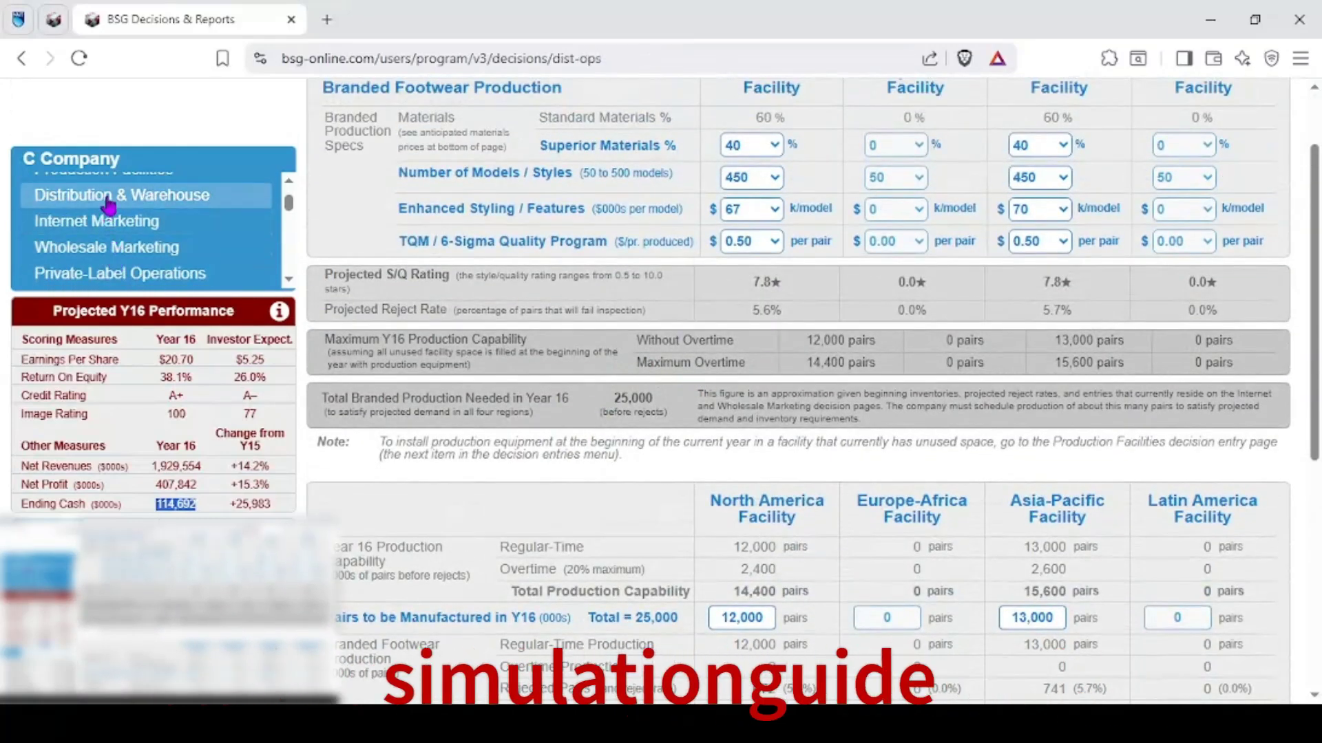
{"action": "scroll", "coordinate": [505, 315], "scroll_direction": "down", "scroll_amount": 3}
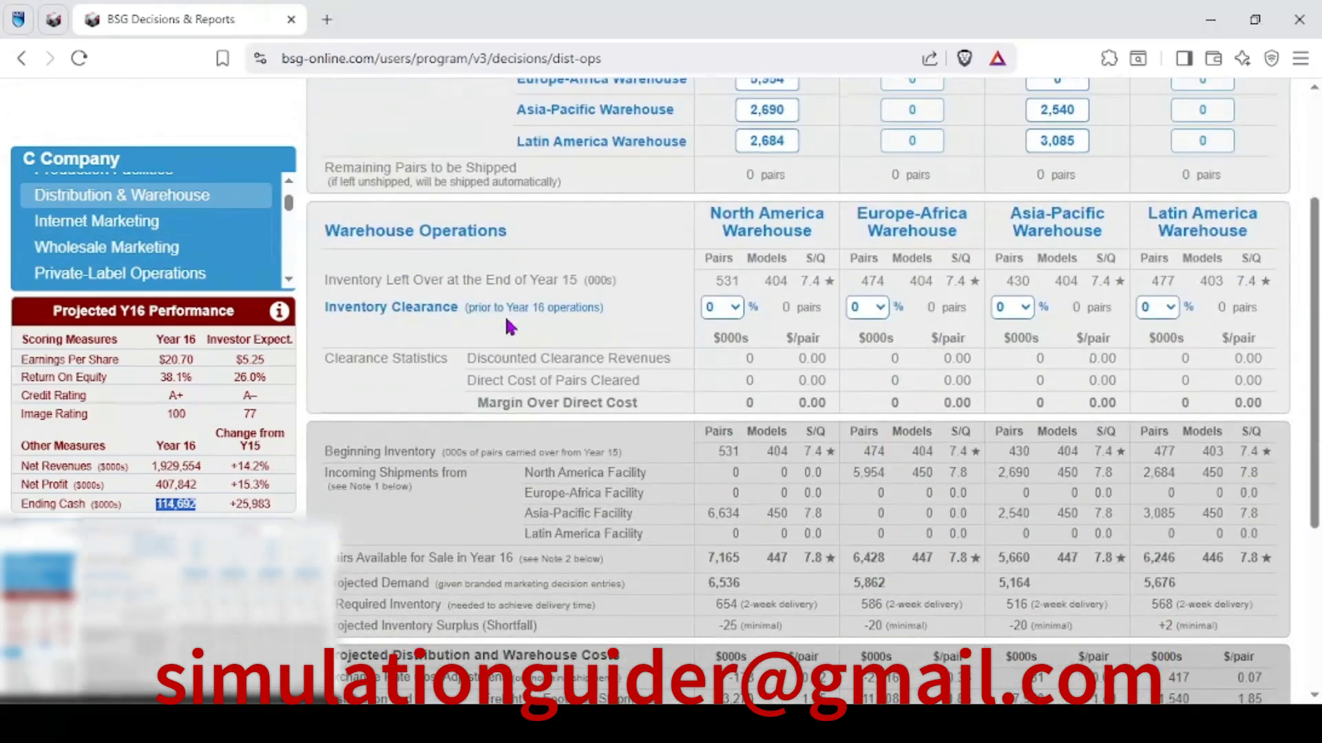
{"action": "scroll", "coordinate": [505, 315], "scroll_direction": "down", "scroll_amount": 2}
{"action": "scroll", "coordinate": [502, 319], "scroll_direction": "down", "scroll_amount": 3}
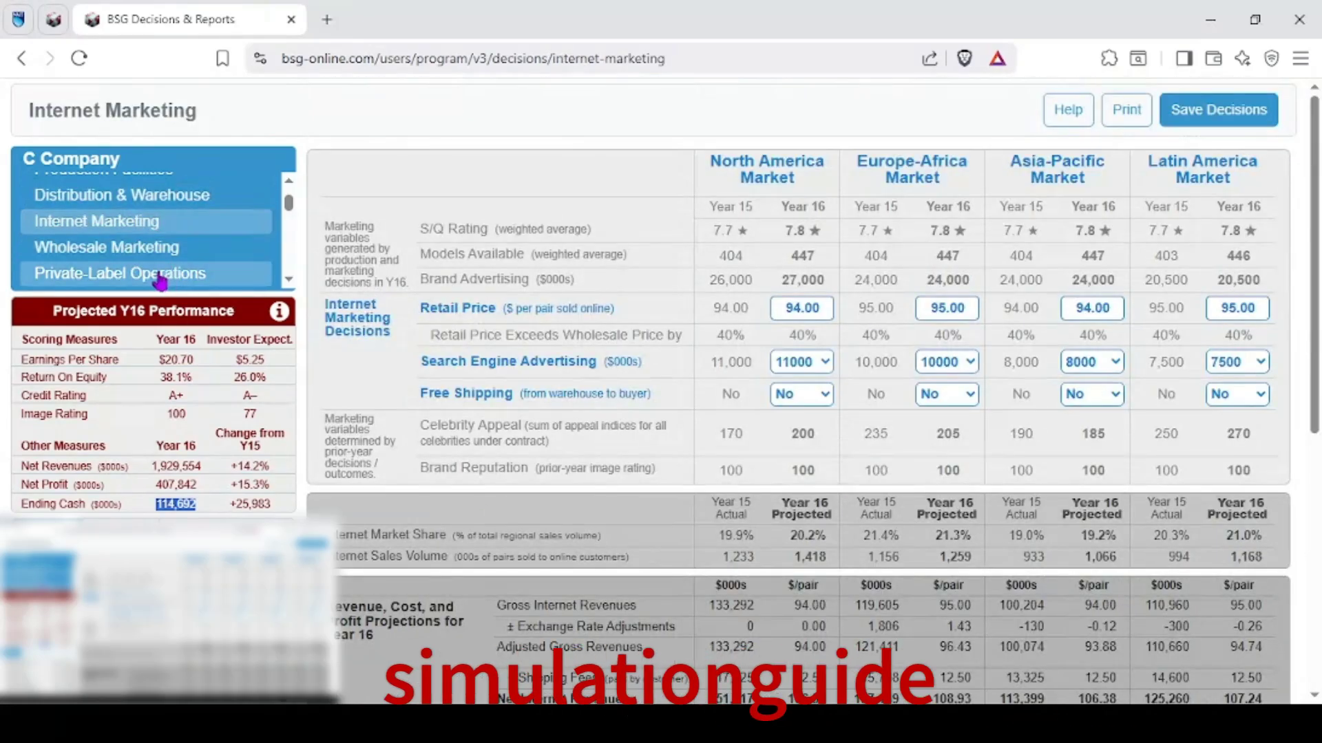
{"action": "left_click", "coordinate": [127, 248]}
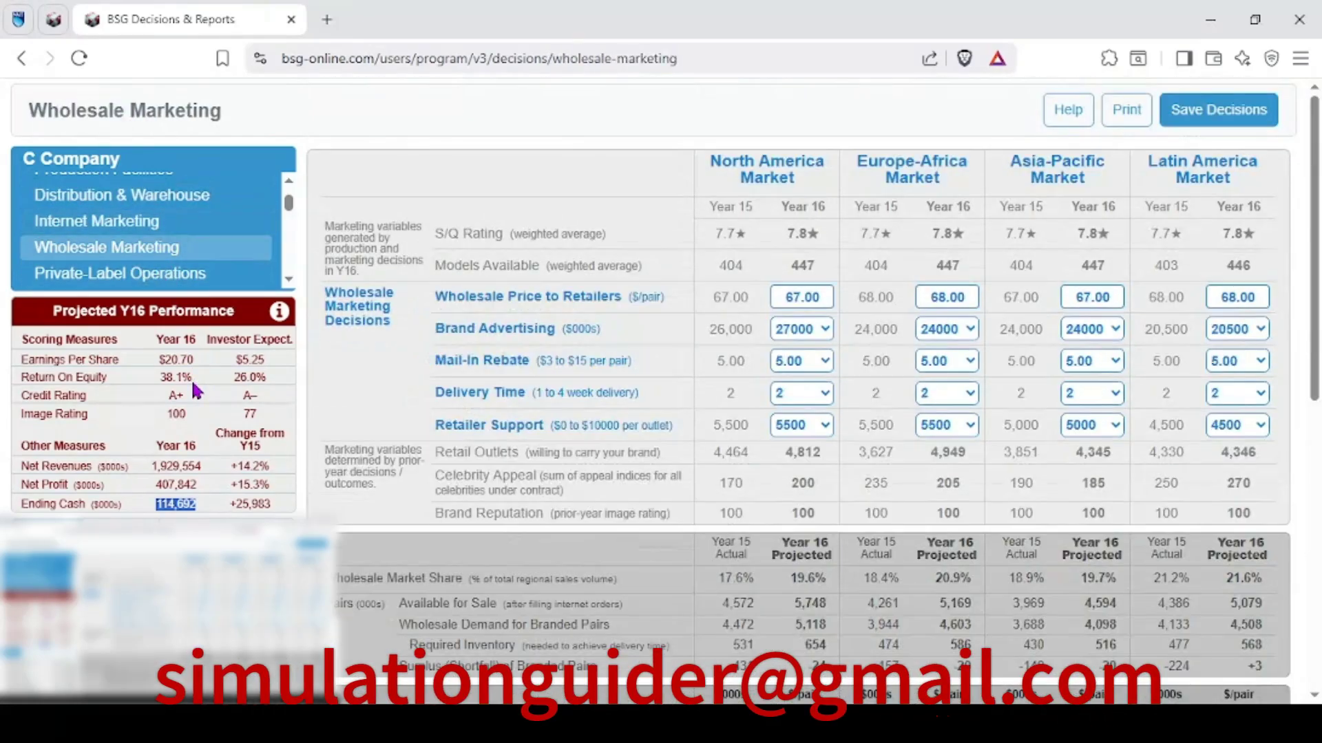
{"action": "scroll", "coordinate": [186, 383], "scroll_direction": "down", "scroll_amount": 1}
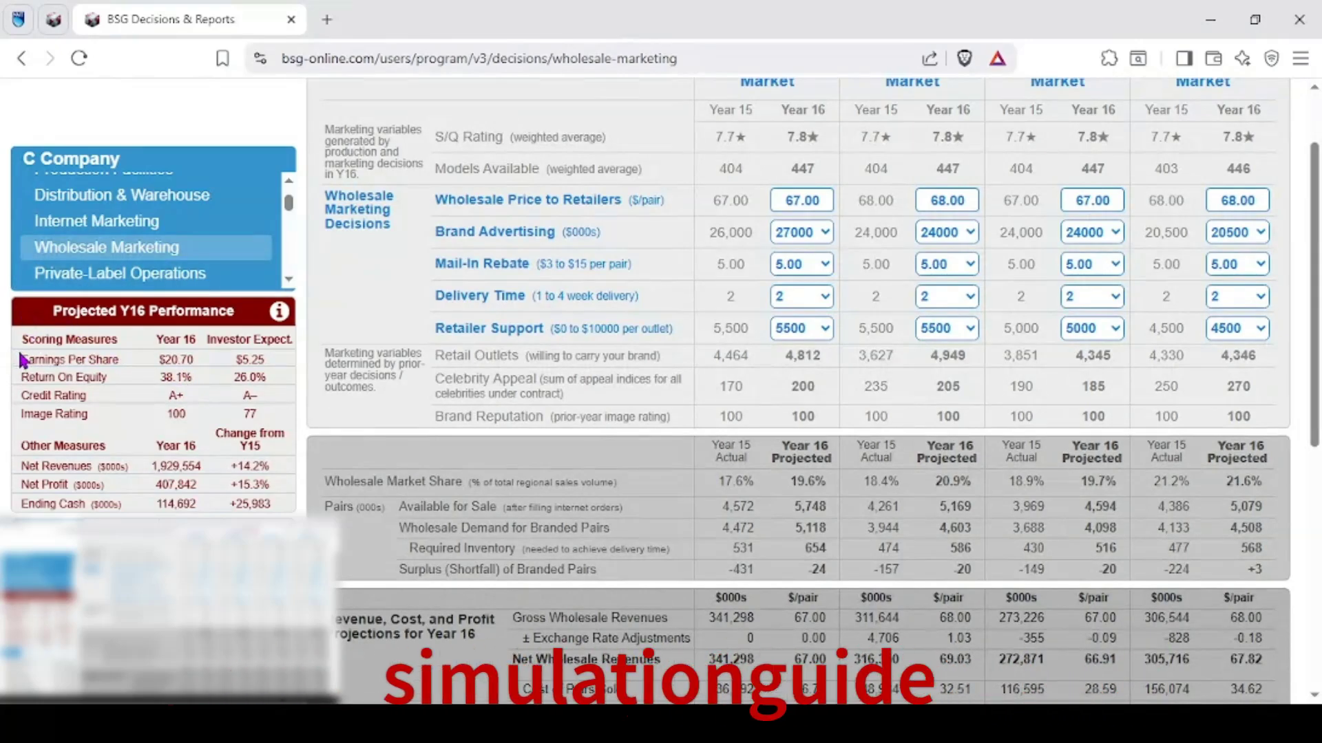
Step: Examine the projected Year 16 performance measures, particularly earnings per share and ending cash
{"action": "left_click_drag", "start_coordinate": [20, 334], "coordinate": [282, 495]}
{"action": "left_click", "coordinate": [272, 471]}
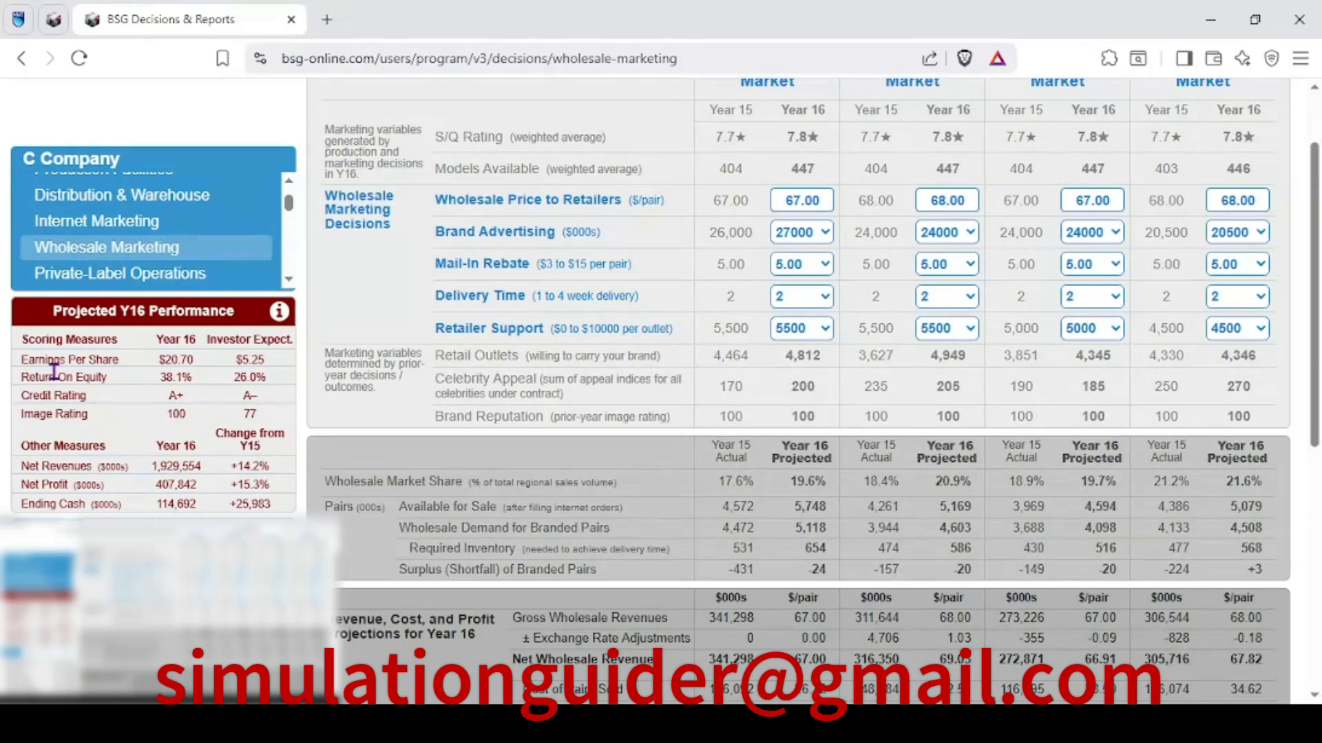
{"action": "left_click_drag", "start_coordinate": [23, 360], "coordinate": [114, 359]}
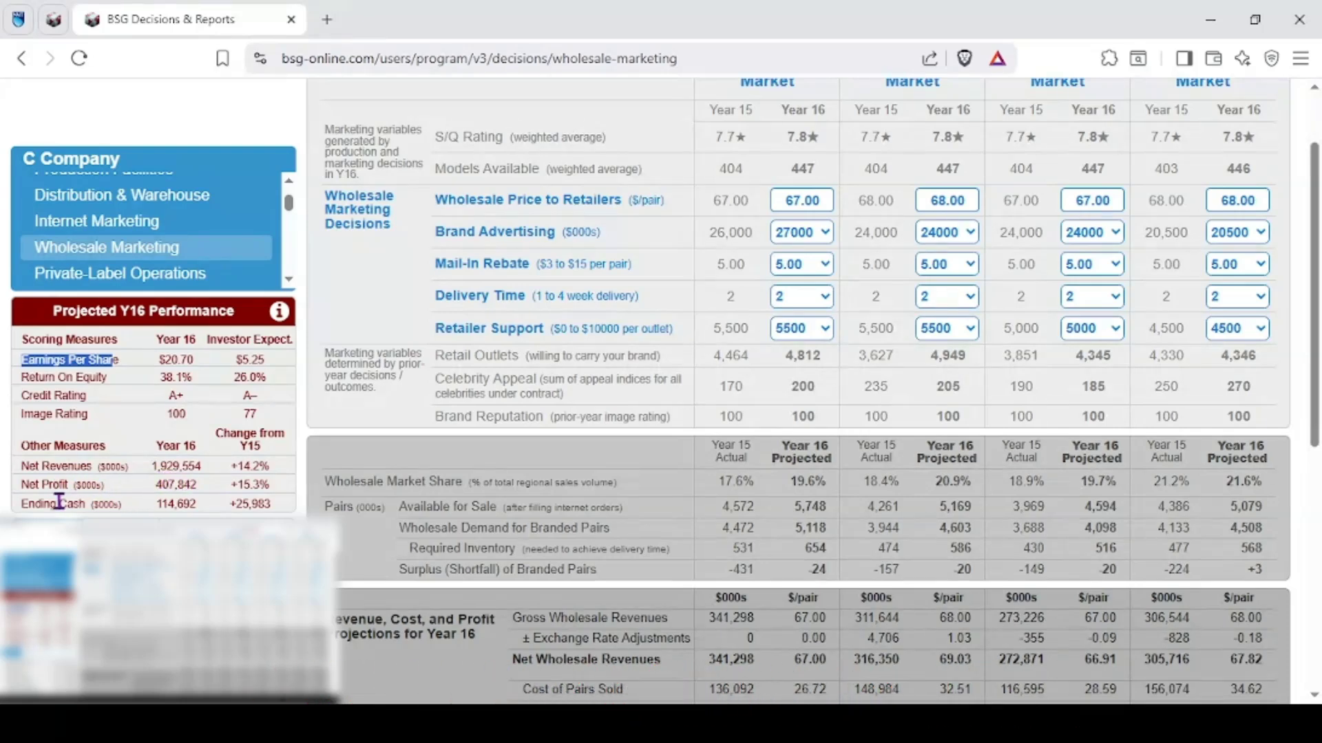
{"action": "left_click_drag", "start_coordinate": [148, 506], "coordinate": [203, 513]}
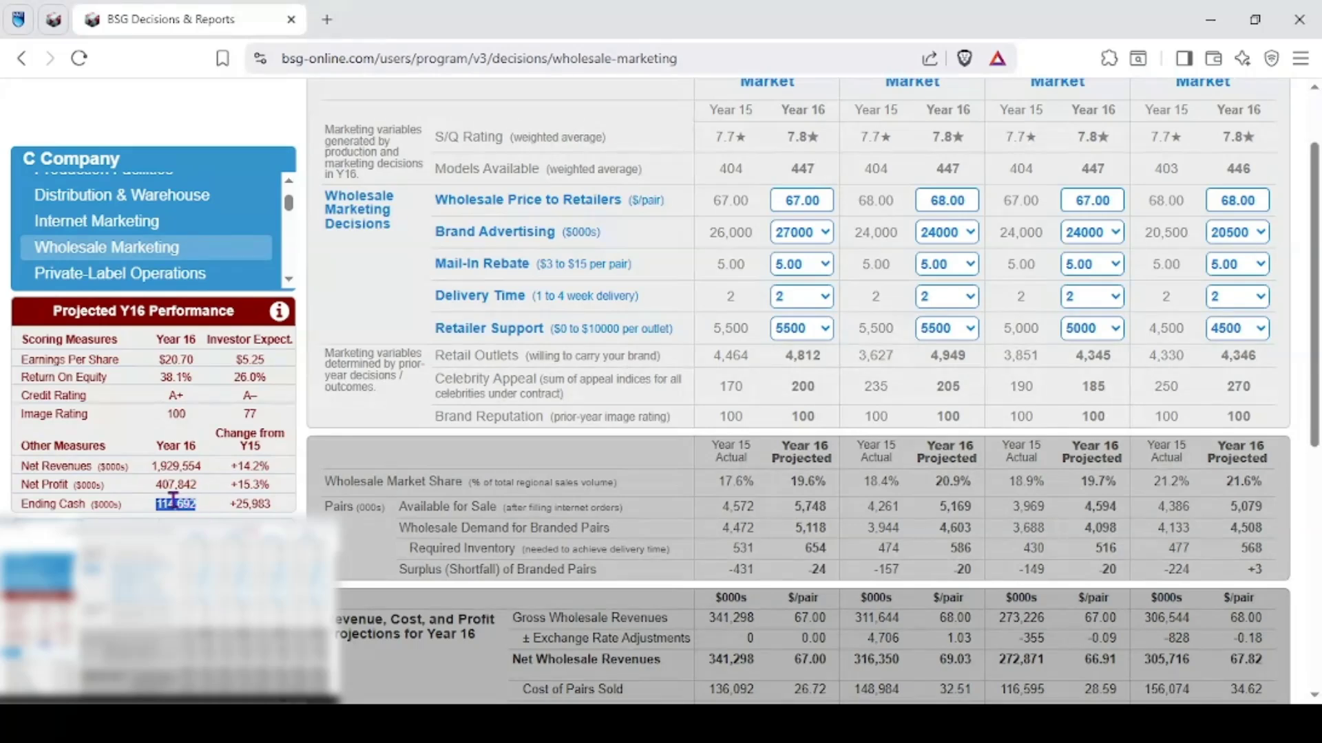
{"action": "left_click", "coordinate": [173, 502]}
Step: Check C Company's row on the Footwear Industry Report's Year 15 scoreboard and return to the Finance & Cash Flow decisions
{"action": "scroll", "coordinate": [154, 337], "scroll_direction": "down", "scroll_amount": 2}
{"action": "scroll", "coordinate": [141, 265], "scroll_direction": "down", "scroll_amount": 5}
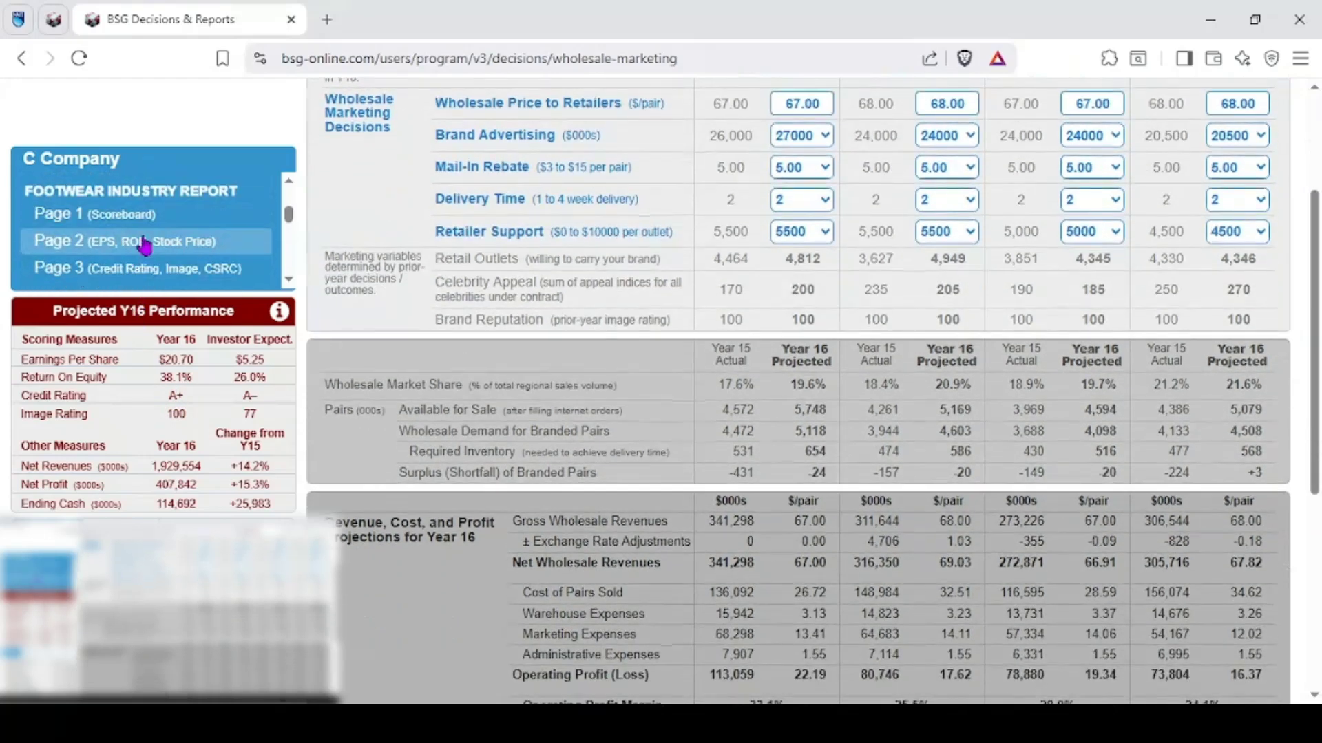
{"action": "left_click", "coordinate": [143, 222]}
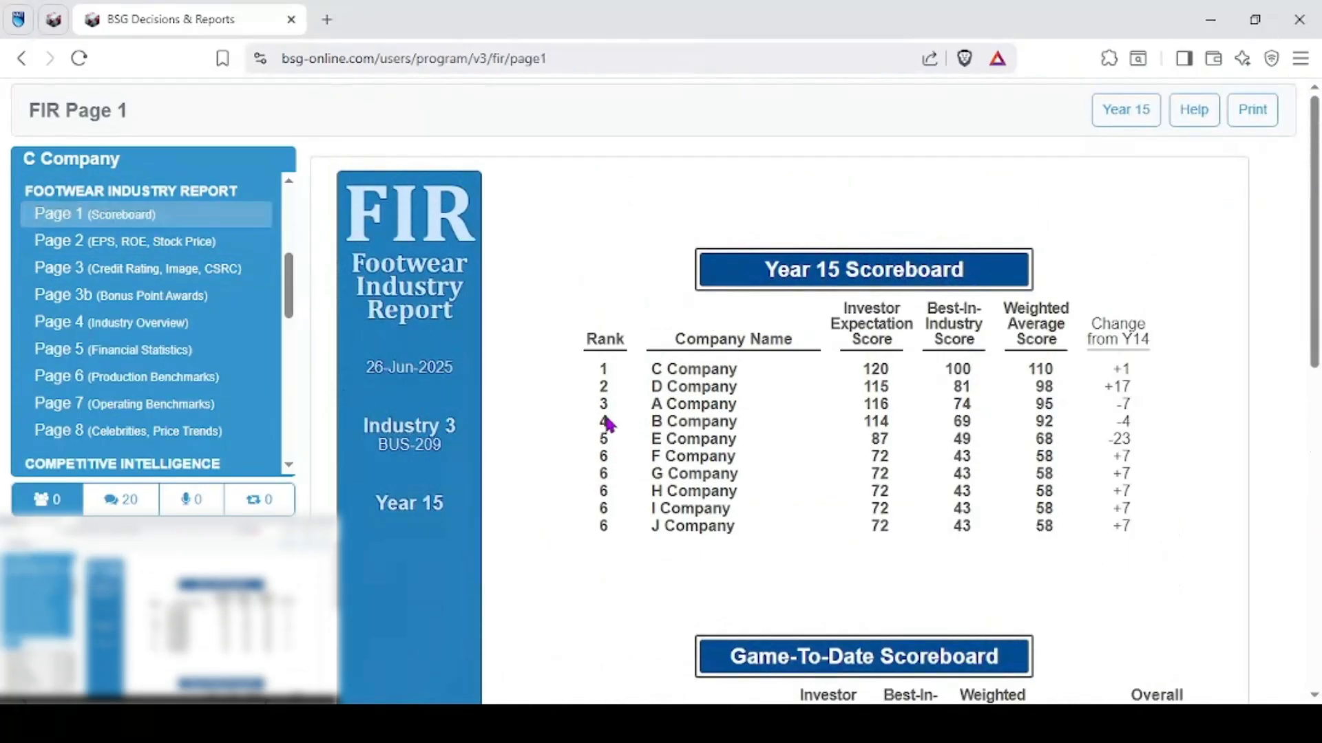
{"action": "left_click_drag", "start_coordinate": [598, 372], "coordinate": [1134, 383]}
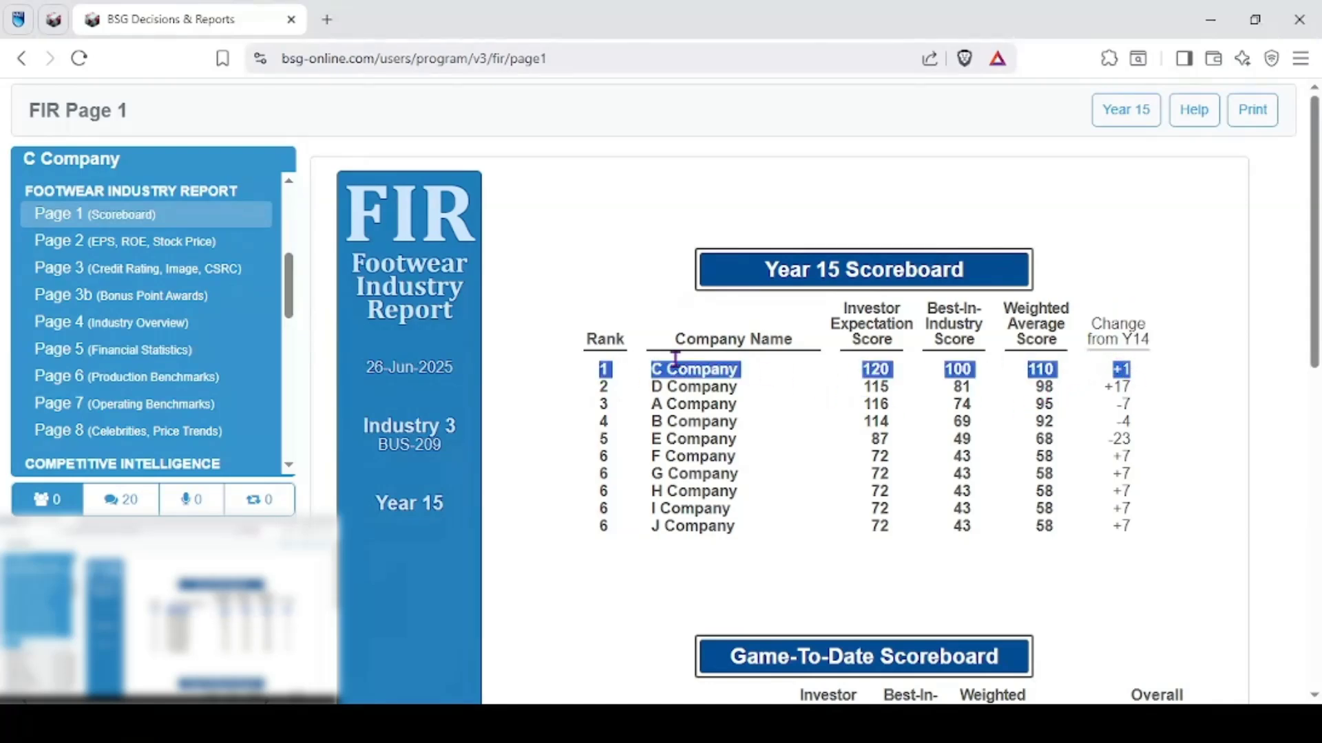
{"action": "scroll", "coordinate": [138, 303], "scroll_direction": "up", "scroll_amount": 3}
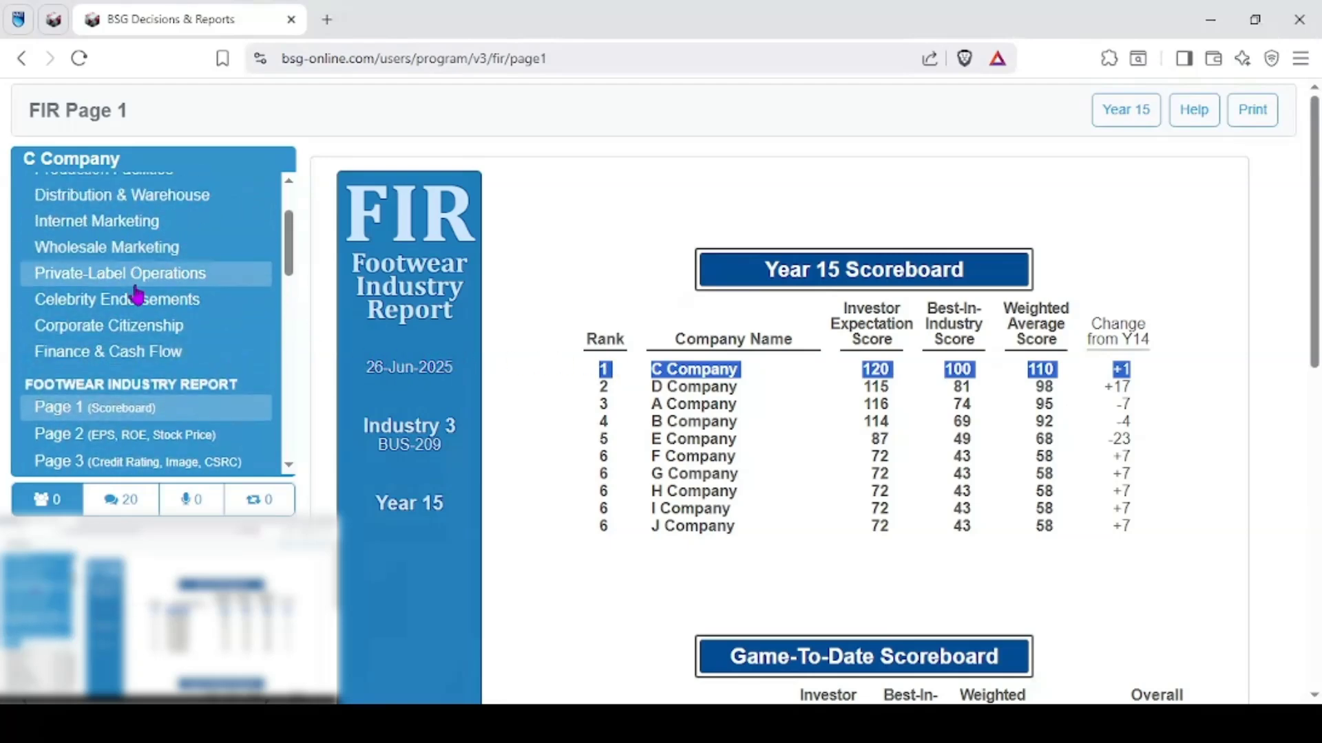
{"action": "left_click", "coordinate": [127, 352]}
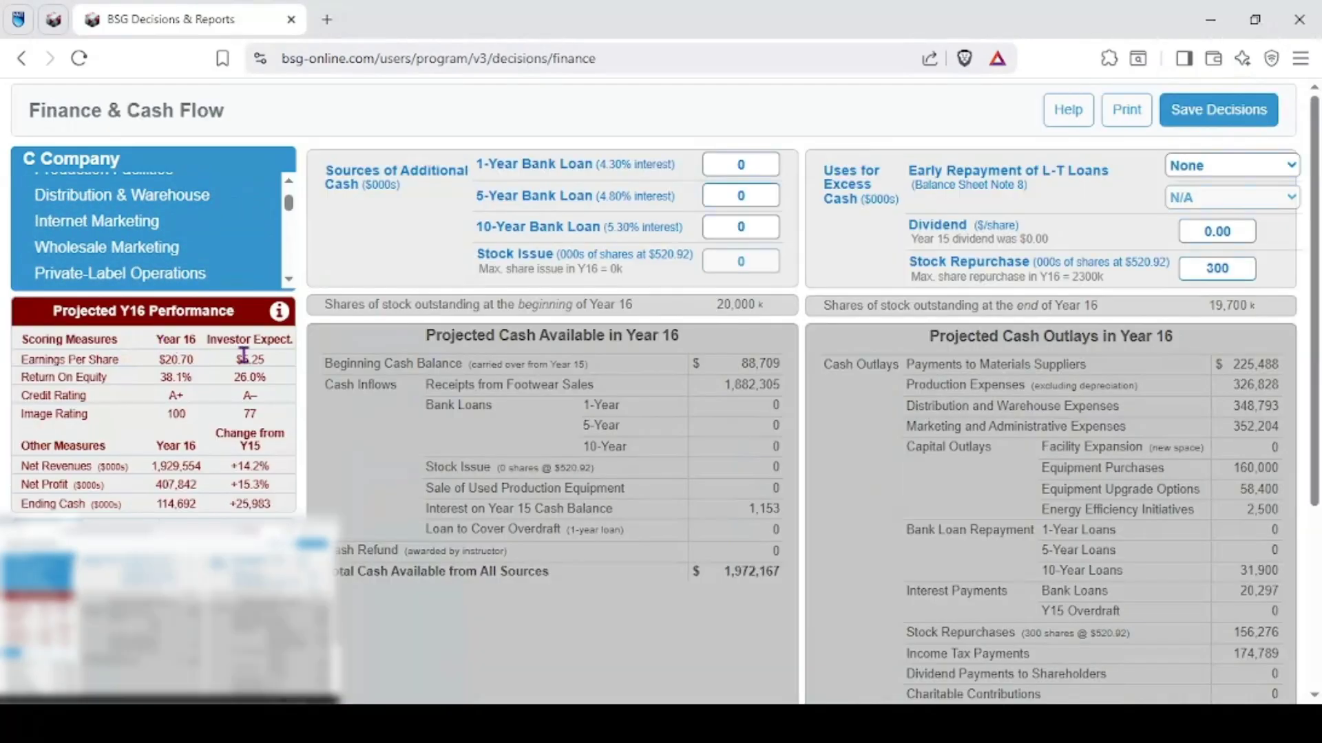